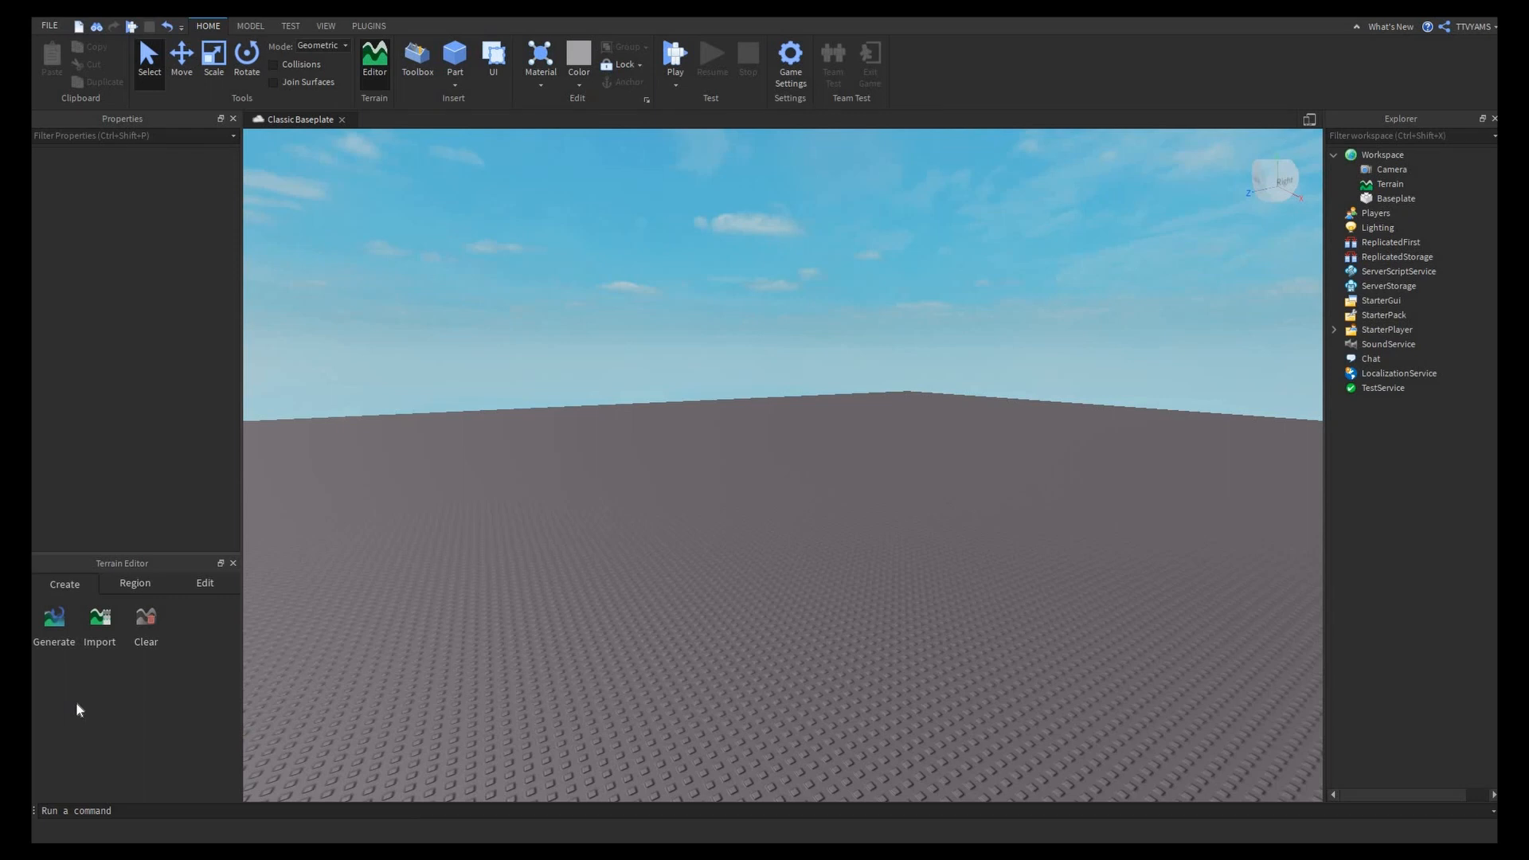
Spawn the avatar by username on the baseplate with the Load Character plugin, and close the plugin's dialog.
{"action": "left_click", "coordinate": [368, 26]}
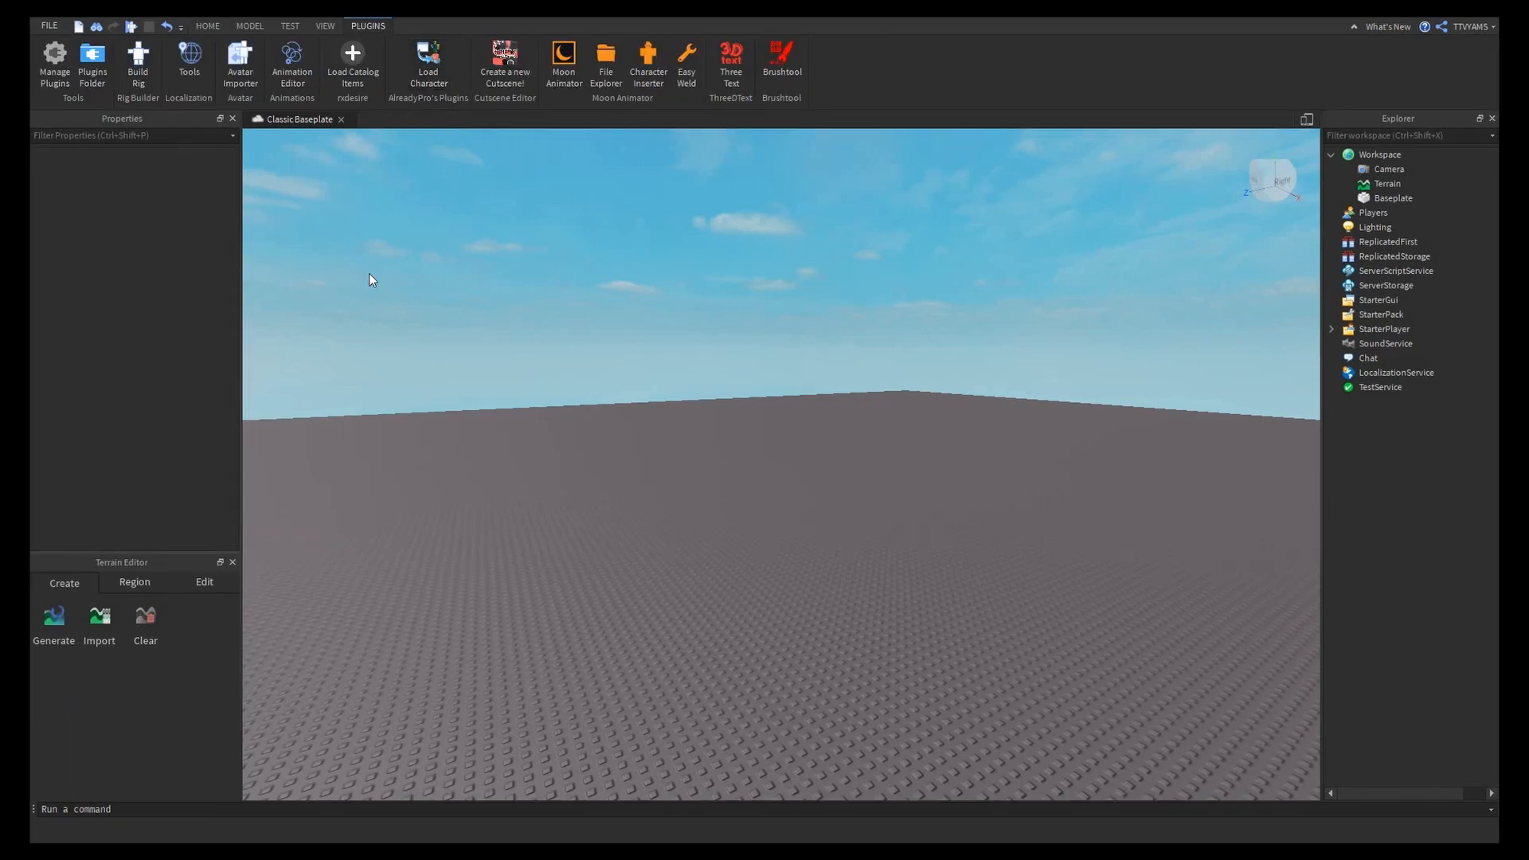
{"action": "right_click_drag", "start_coordinate": [370, 274], "coordinate": [397, 233]}
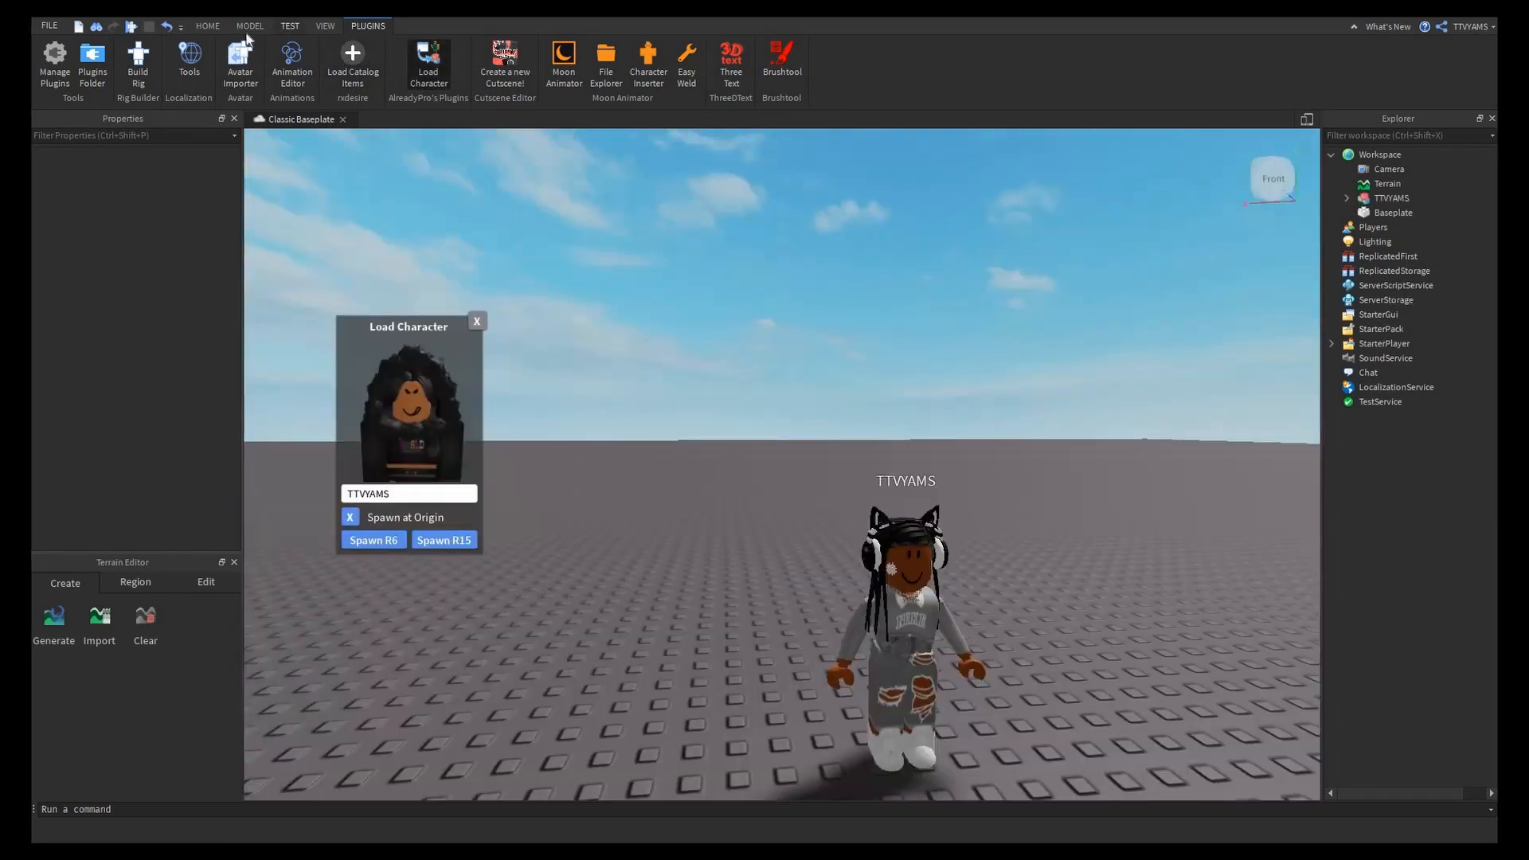
{"action": "left_click", "coordinate": [207, 26]}
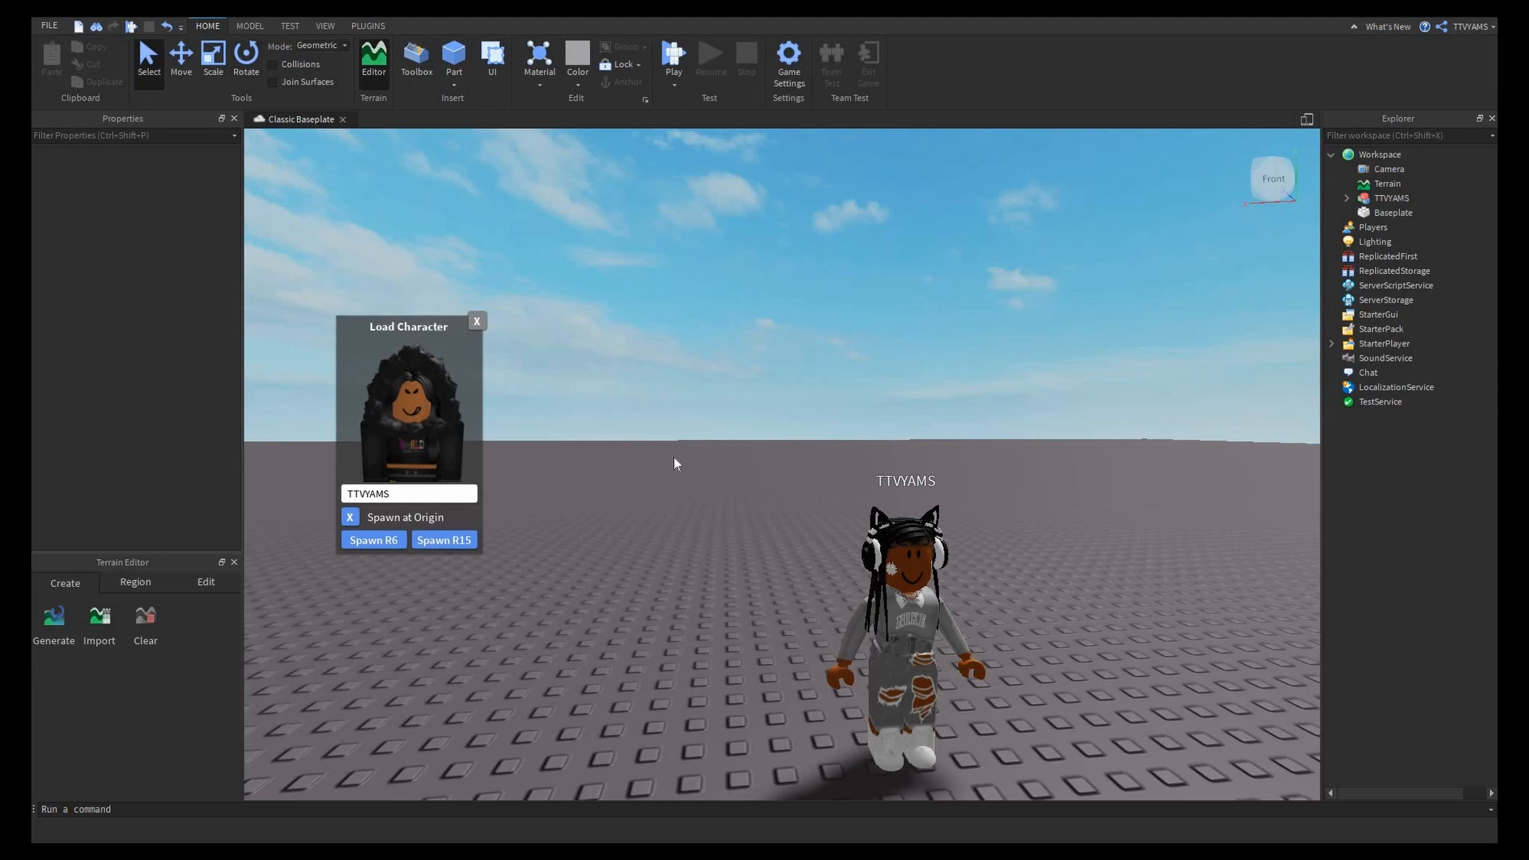
{"action": "left_click", "coordinate": [477, 321]}
Move the avatar freehand across the baseplate to about -90.7, 3, 57.8.
{"action": "left_click_drag", "start_coordinate": [916, 601], "coordinate": [1300, 470]}
{"action": "mouse_move", "coordinate": [1005, 481]}
{"action": "right_mouse_down"}
{"action": "mouse_move", "coordinate": [987, 481]}
{"action": "mouse_move", "coordinate": [1002, 486]}
{"action": "right_mouse_up"}
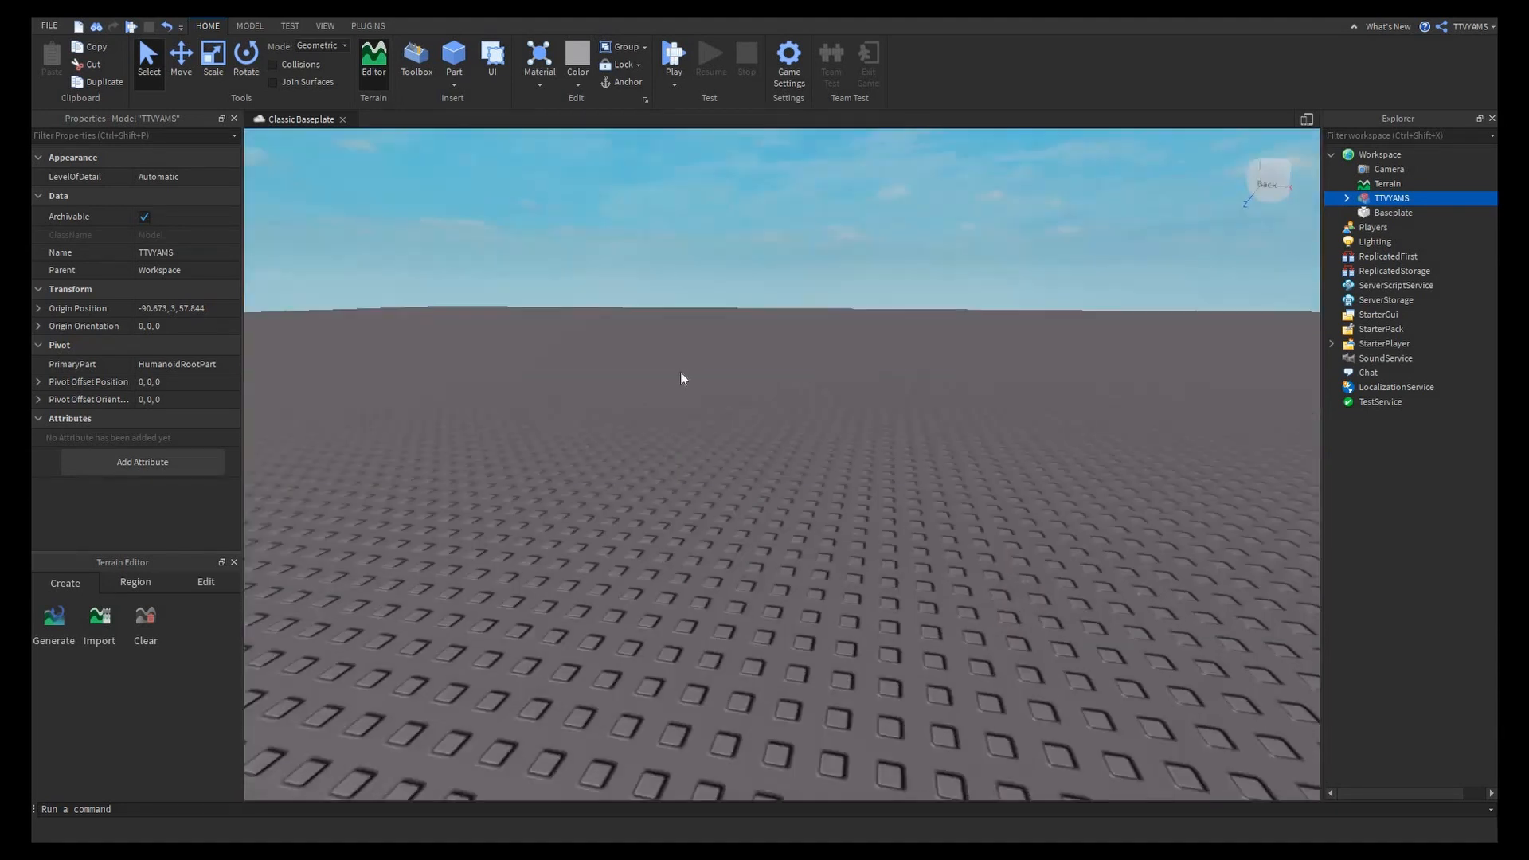
{"action": "scroll", "coordinate": [681, 371], "scroll_direction": "down", "scroll_amount": 2}
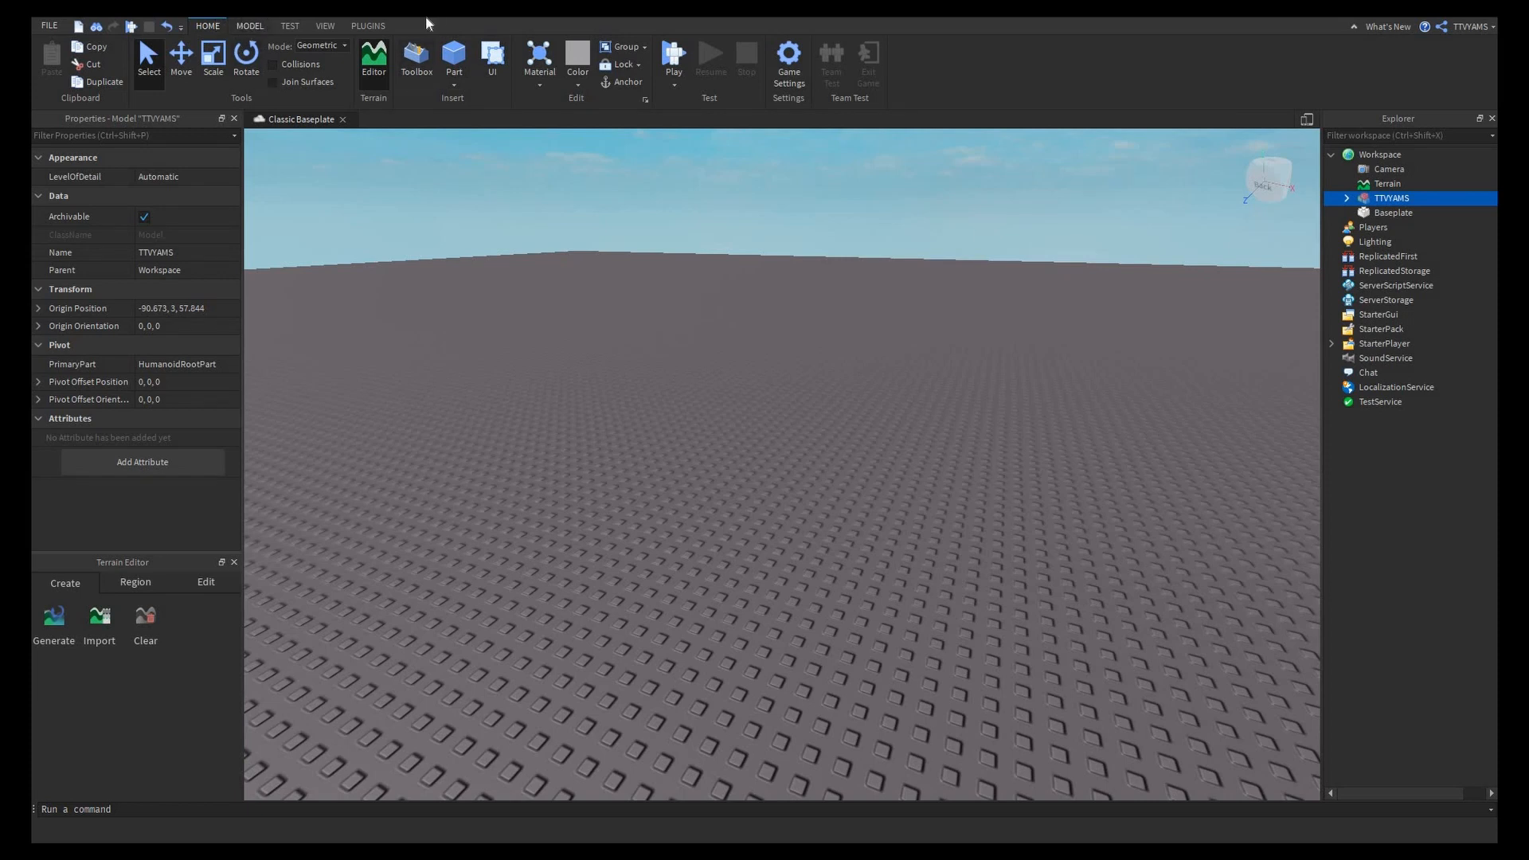
Reopen the Load Character plugin and replace the default name with the avatar's username, keeping Spawn at Origin enabled.
{"action": "left_click", "coordinate": [381, 26]}
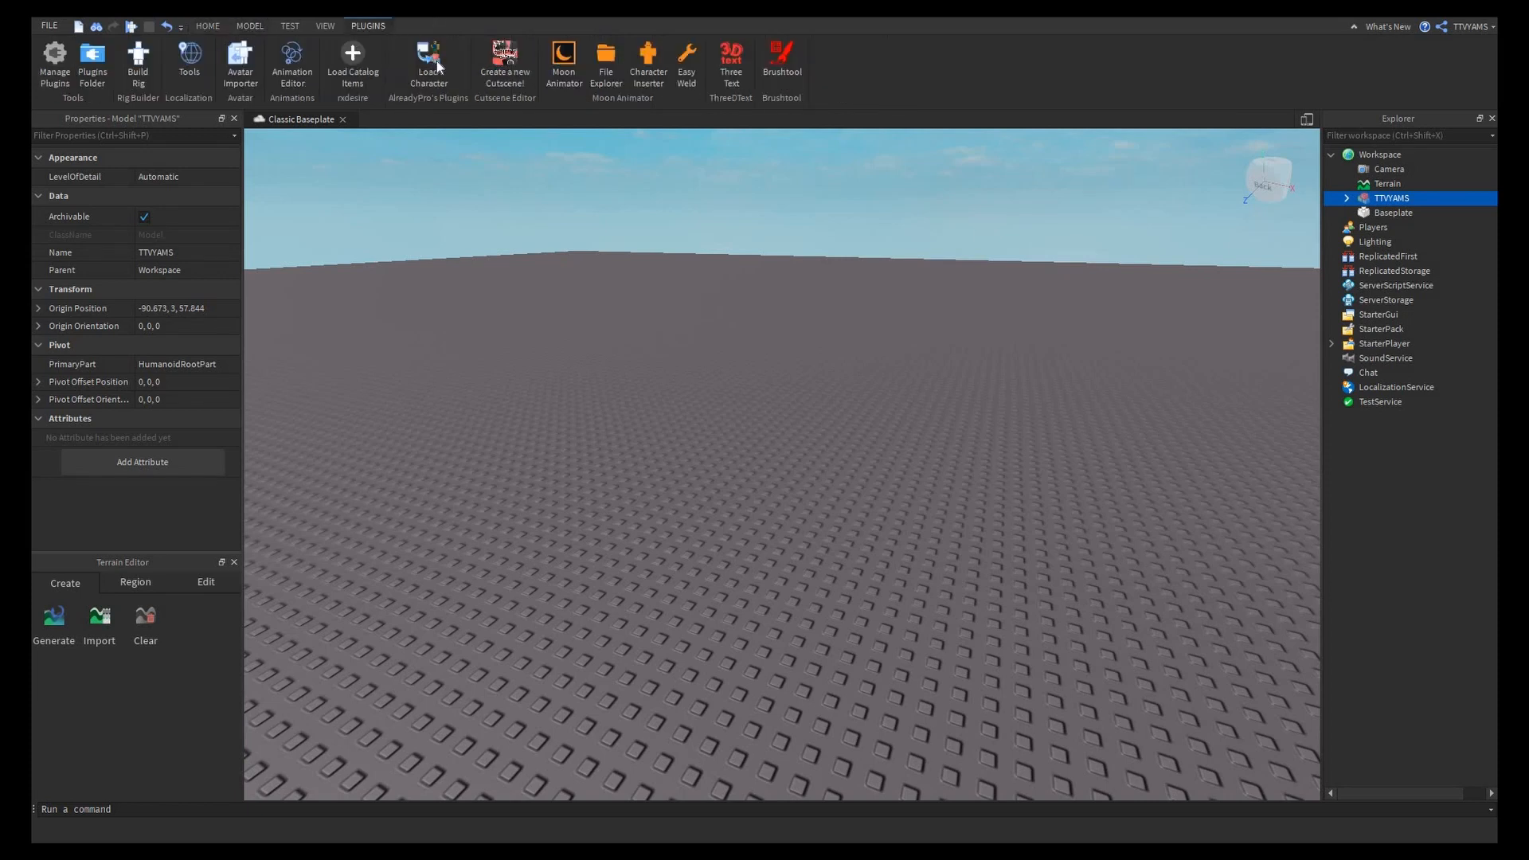
{"action": "left_click", "coordinate": [429, 64]}
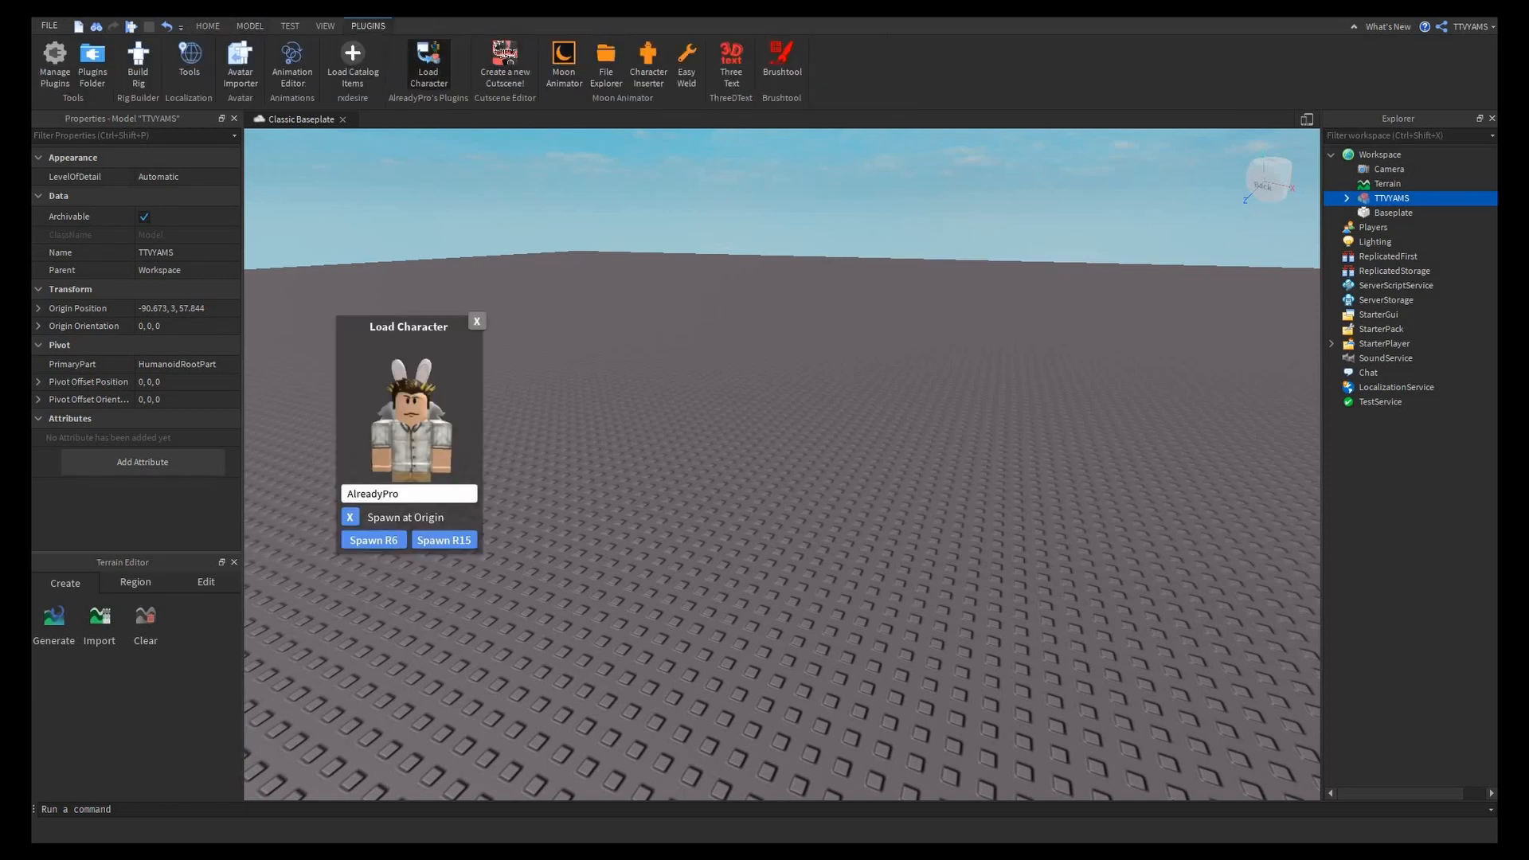
{"action": "key", "text": "shift+Left"}
{"action": "key", "text": "shift+Left"}
{"action": "key", "text": "shift+Left"}
{"action": "key", "text": "shift+Left"}
{"action": "key", "text": "shift+Left"}
{"action": "key", "text": "shift+Left"}
{"action": "key", "text": "shift+Left"}
{"action": "key", "text": "shift+Left"}
{"action": "key", "text": "shift+Left"}
{"action": "key", "text": "shift+Left"}
{"action": "key", "text": "BackSpace"}
{"action": "type", "text": "TTVYAMS"}
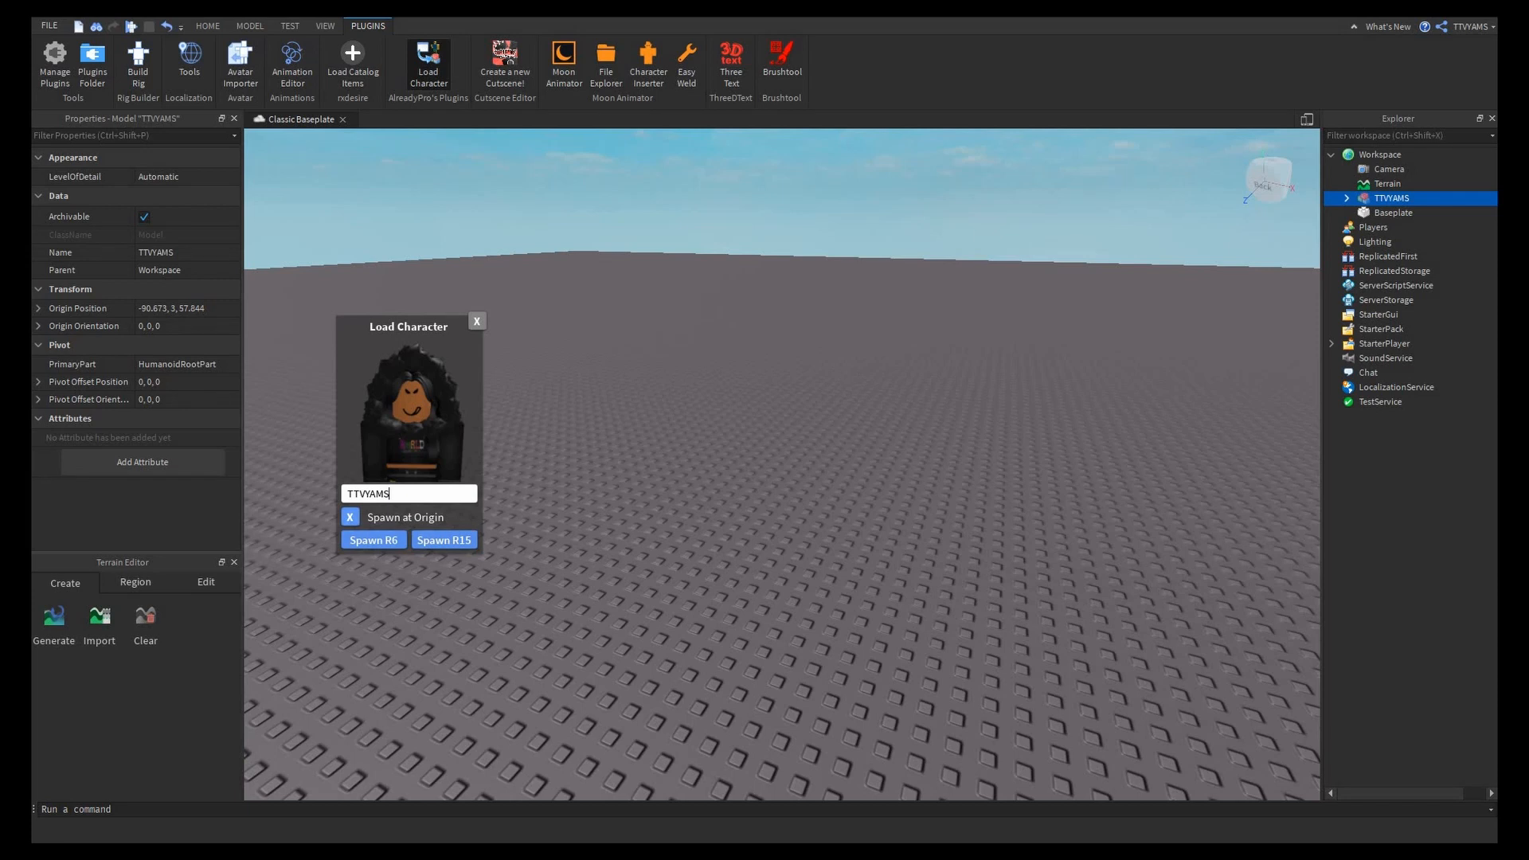
{"action": "left_click", "coordinate": [351, 517]}
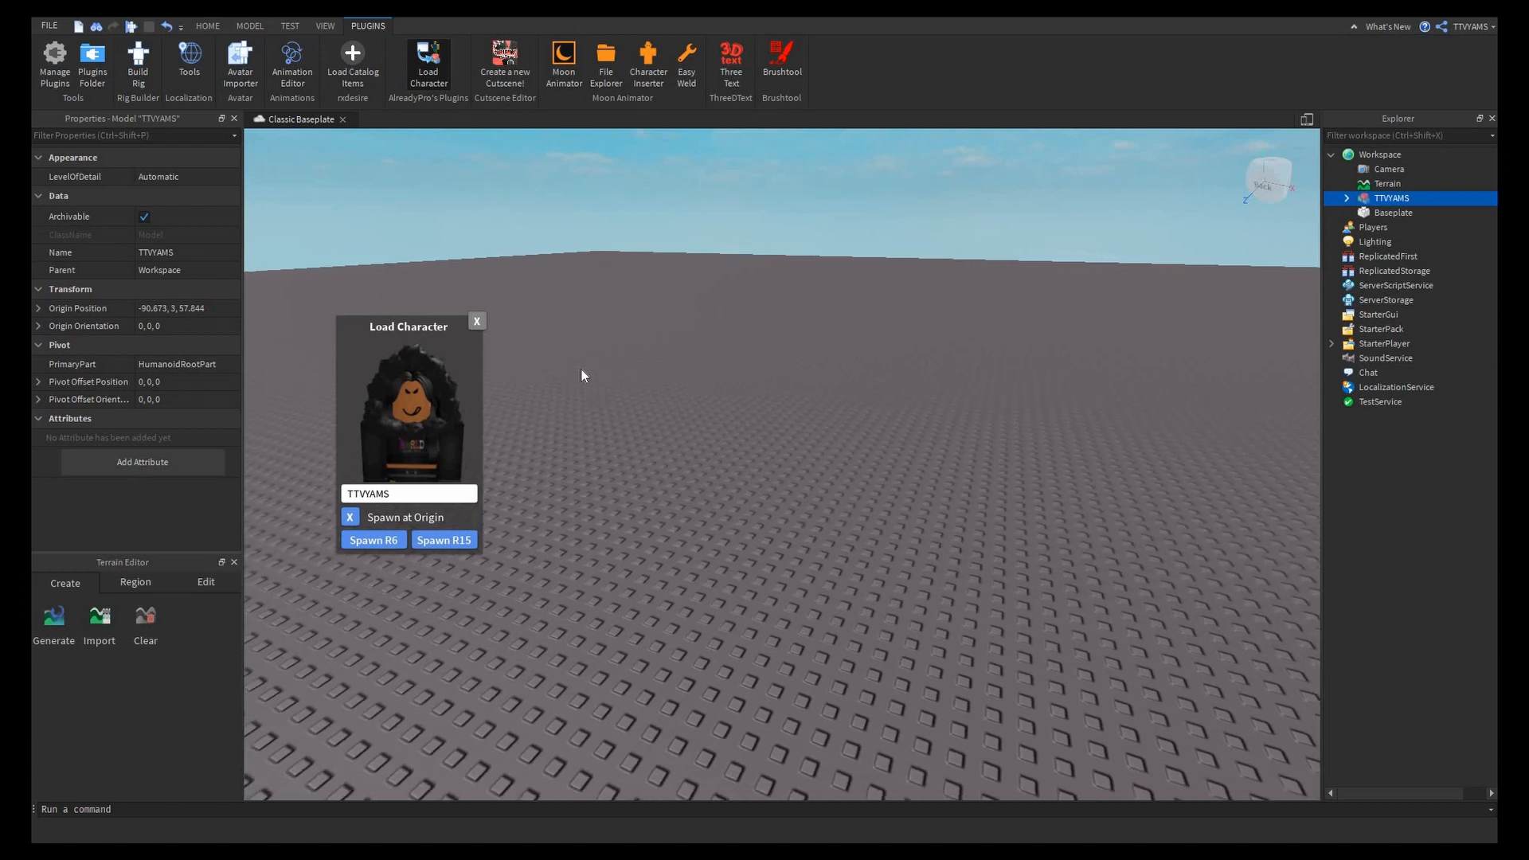
Bring the avatar into view and move it freehand on the baseplate to about -92.1, 3, 60.7.
{"action": "right_click_drag", "start_coordinate": [582, 371], "coordinate": [623, 427]}
{"action": "key", "text": "f"}
{"action": "left_click_drag", "start_coordinate": [685, 494], "coordinate": [783, 528]}
{"action": "left_click", "coordinate": [785, 510]}
{"action": "scroll", "coordinate": [780, 498], "scroll_direction": "up", "scroll_amount": 5}
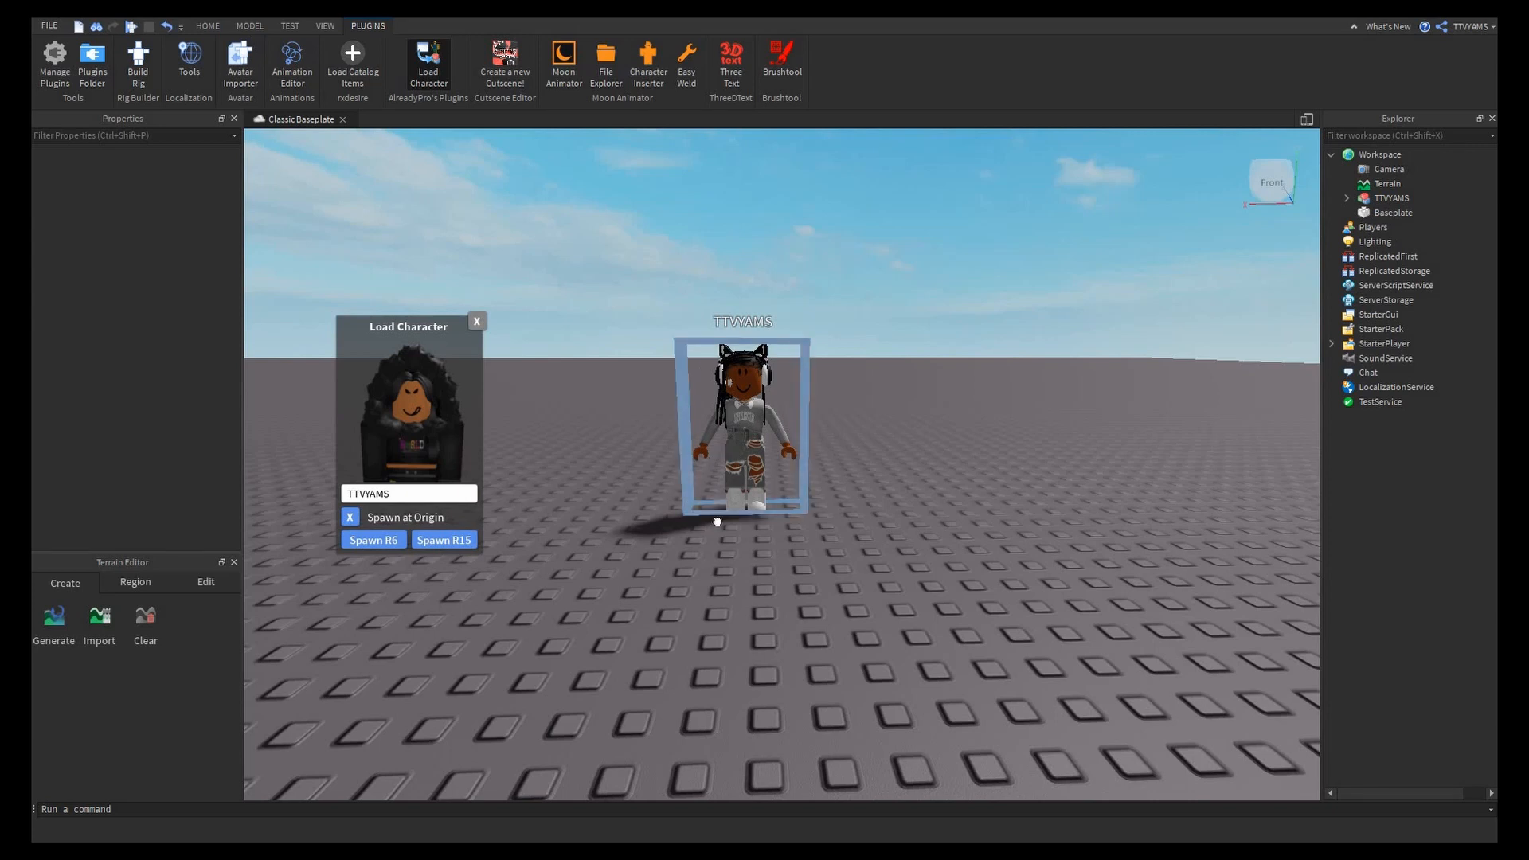
{"action": "left_click_drag", "start_coordinate": [727, 451], "coordinate": [777, 458]}
{"action": "left_click", "coordinate": [752, 551]}
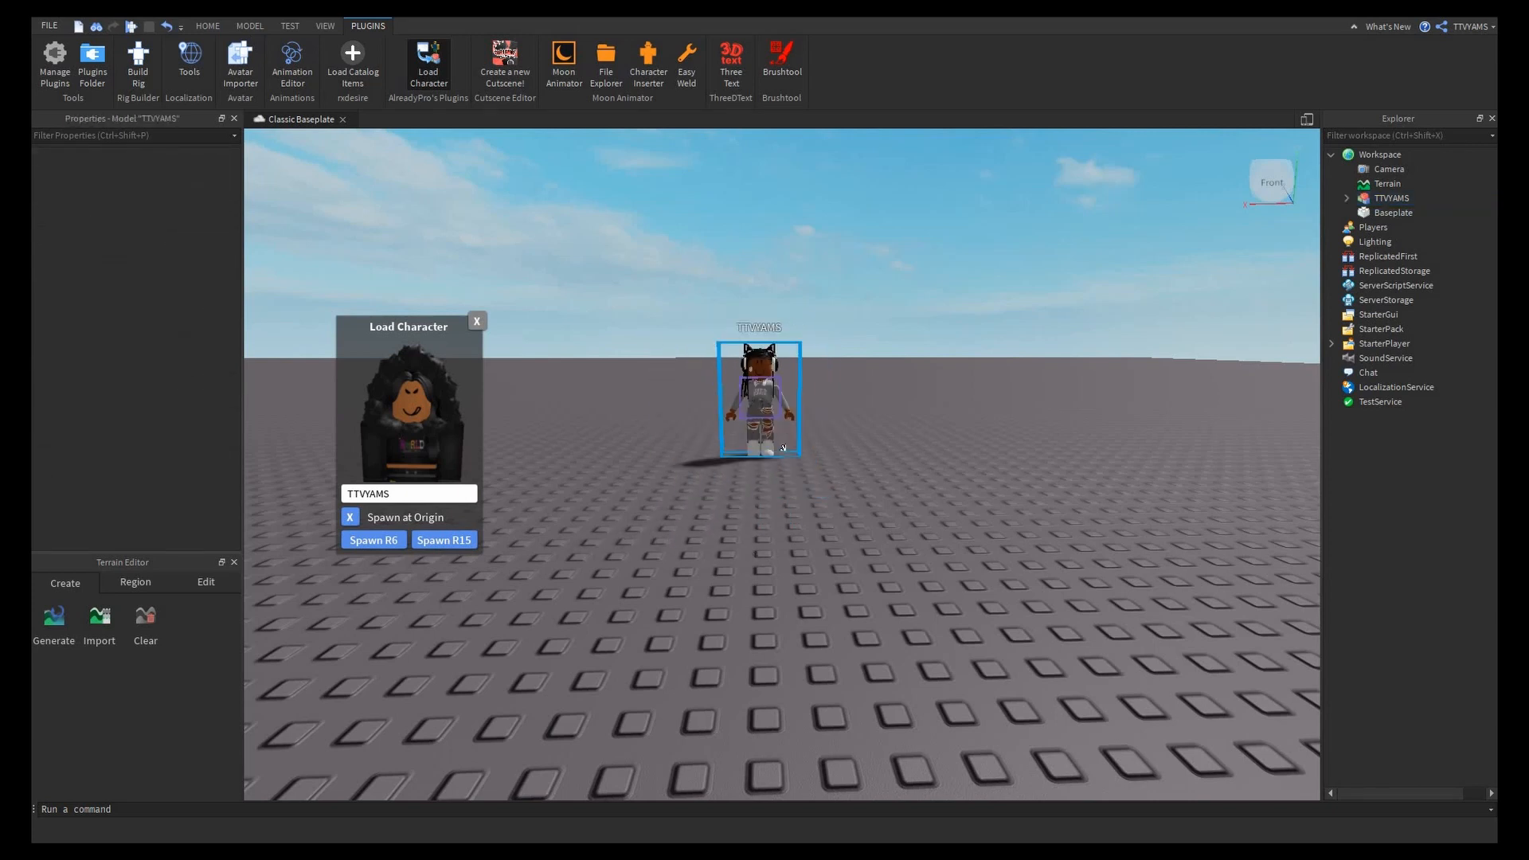
Reposition the avatar on the baseplate at about -90.9, 3, 60 and close the Load Character dialog.
{"action": "left_click", "coordinate": [791, 410]}
{"action": "scroll", "coordinate": [791, 410], "scroll_direction": "up", "scroll_amount": 3}
{"action": "right_click_drag", "start_coordinate": [791, 410], "coordinate": [785, 476]}
{"action": "scroll", "coordinate": [786, 476], "scroll_direction": "down", "scroll_amount": 4}
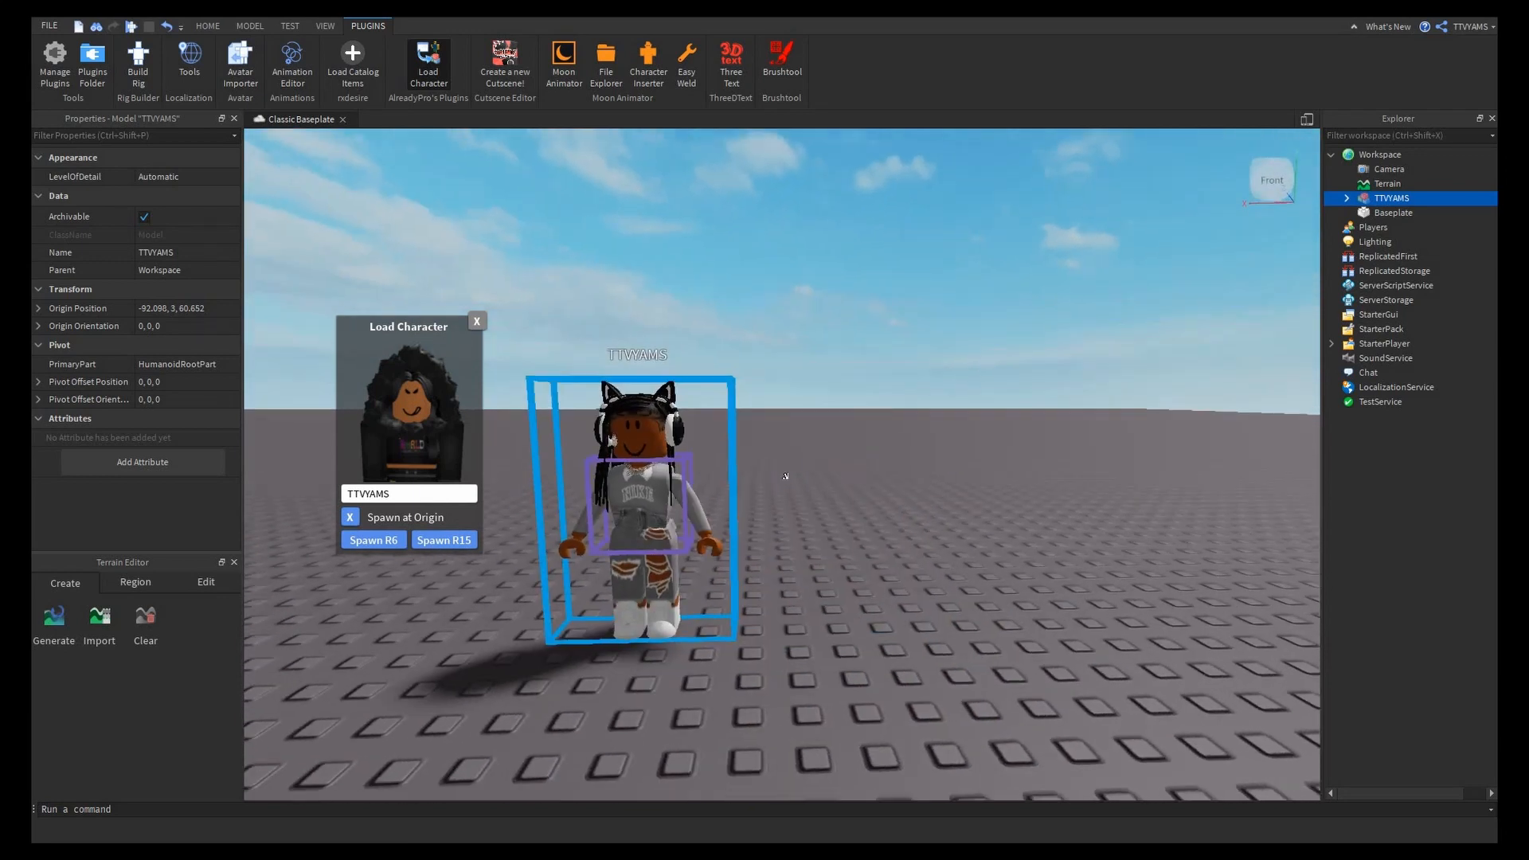
{"action": "scroll", "coordinate": [785, 475], "scroll_direction": "up", "scroll_amount": 5}
{"action": "scroll", "coordinate": [762, 481], "scroll_direction": "down", "scroll_amount": 4}
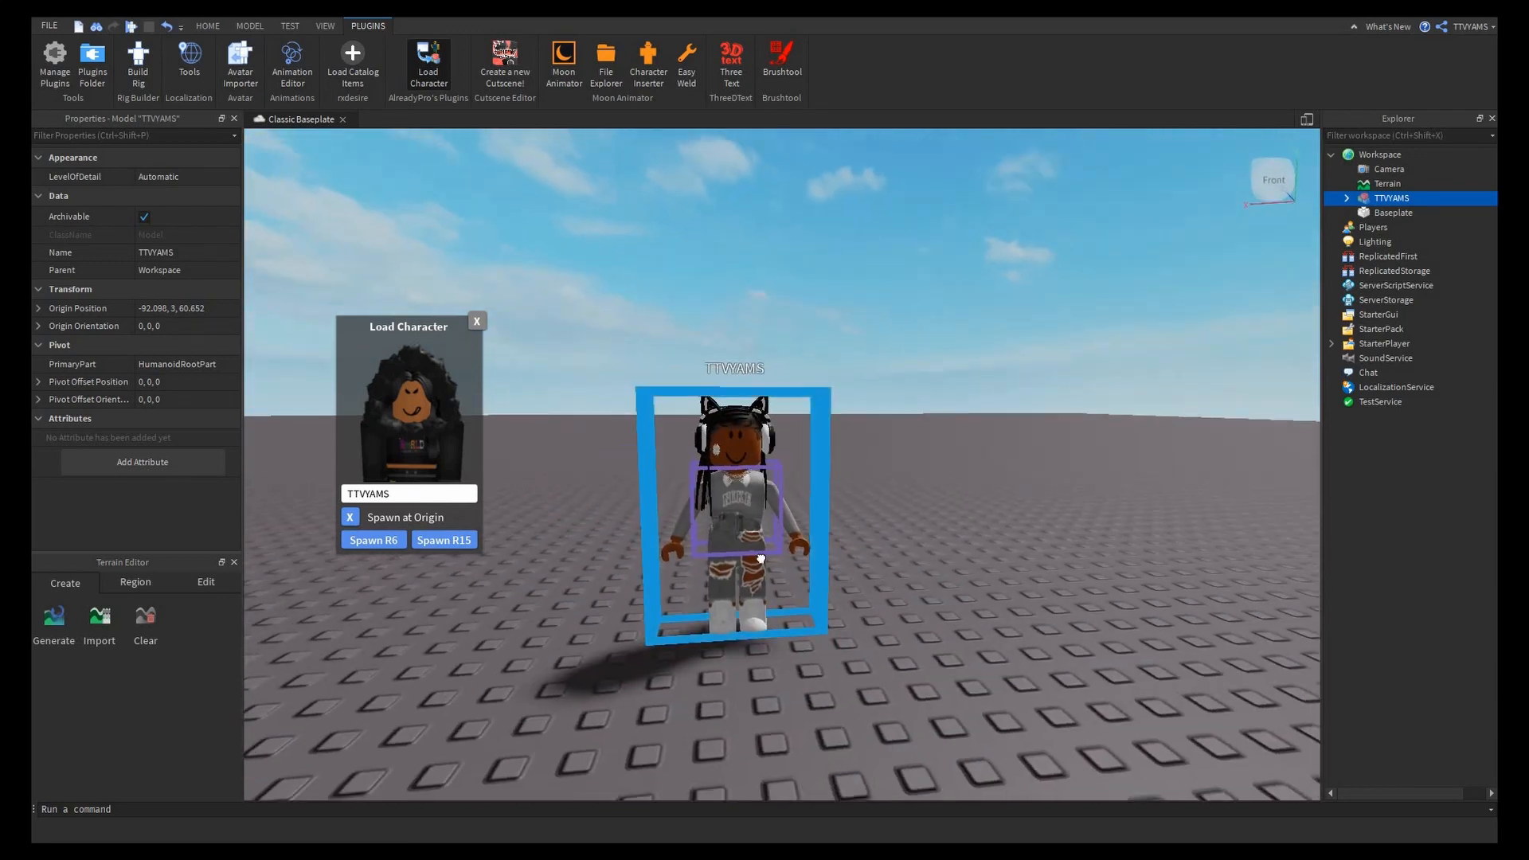
{"action": "scroll", "coordinate": [696, 624], "scroll_direction": "down", "scroll_amount": 4}
{"action": "scroll", "coordinate": [696, 645], "scroll_direction": "up", "scroll_amount": 6}
{"action": "left_click_drag", "start_coordinate": [709, 653], "coordinate": [668, 595]}
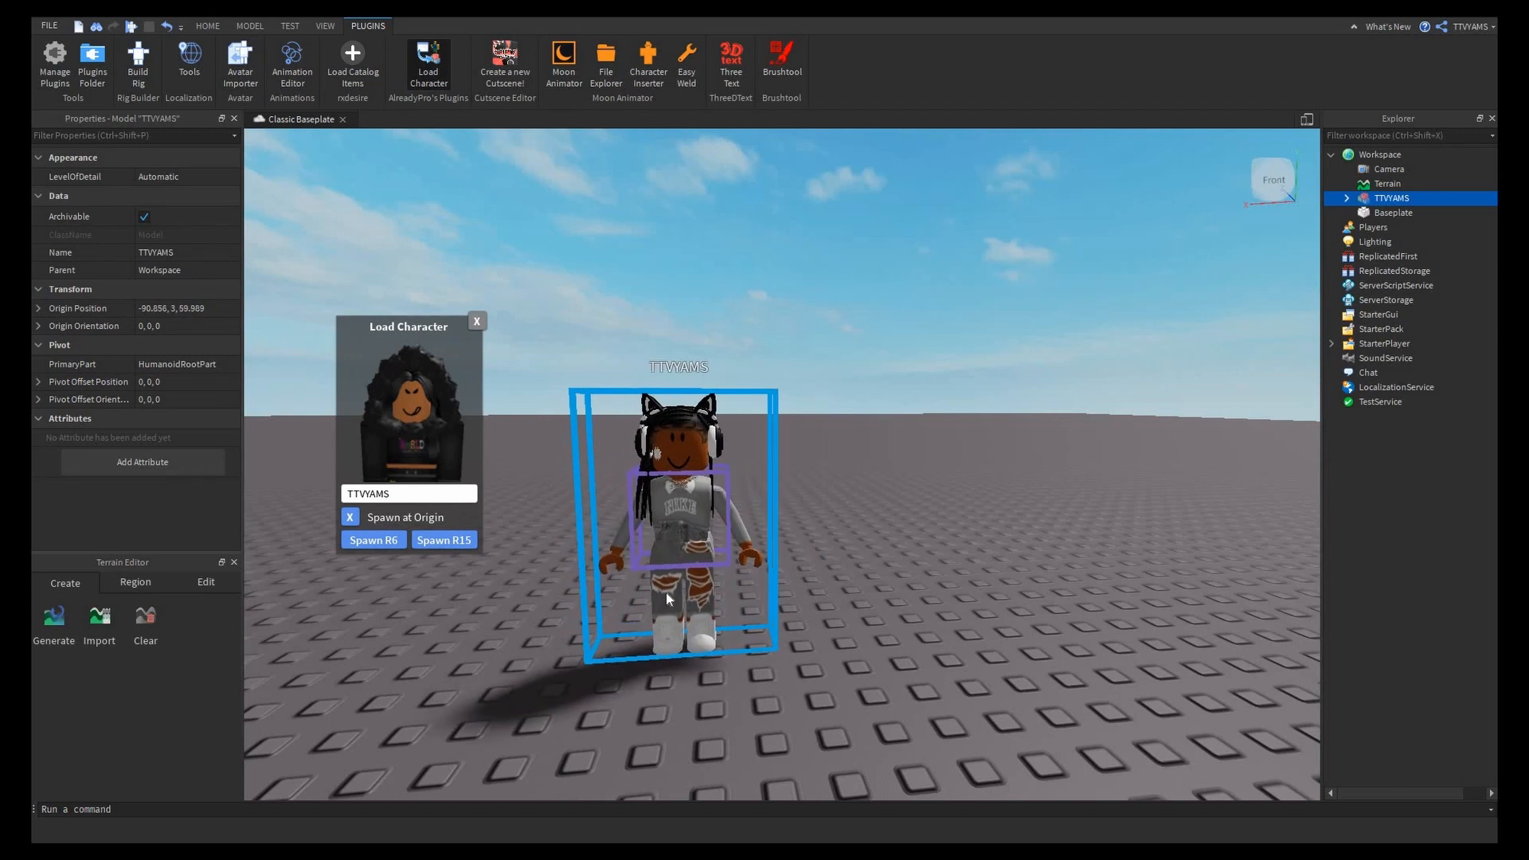
{"action": "right_click_drag", "start_coordinate": [540, 312], "coordinate": [540, 315]}
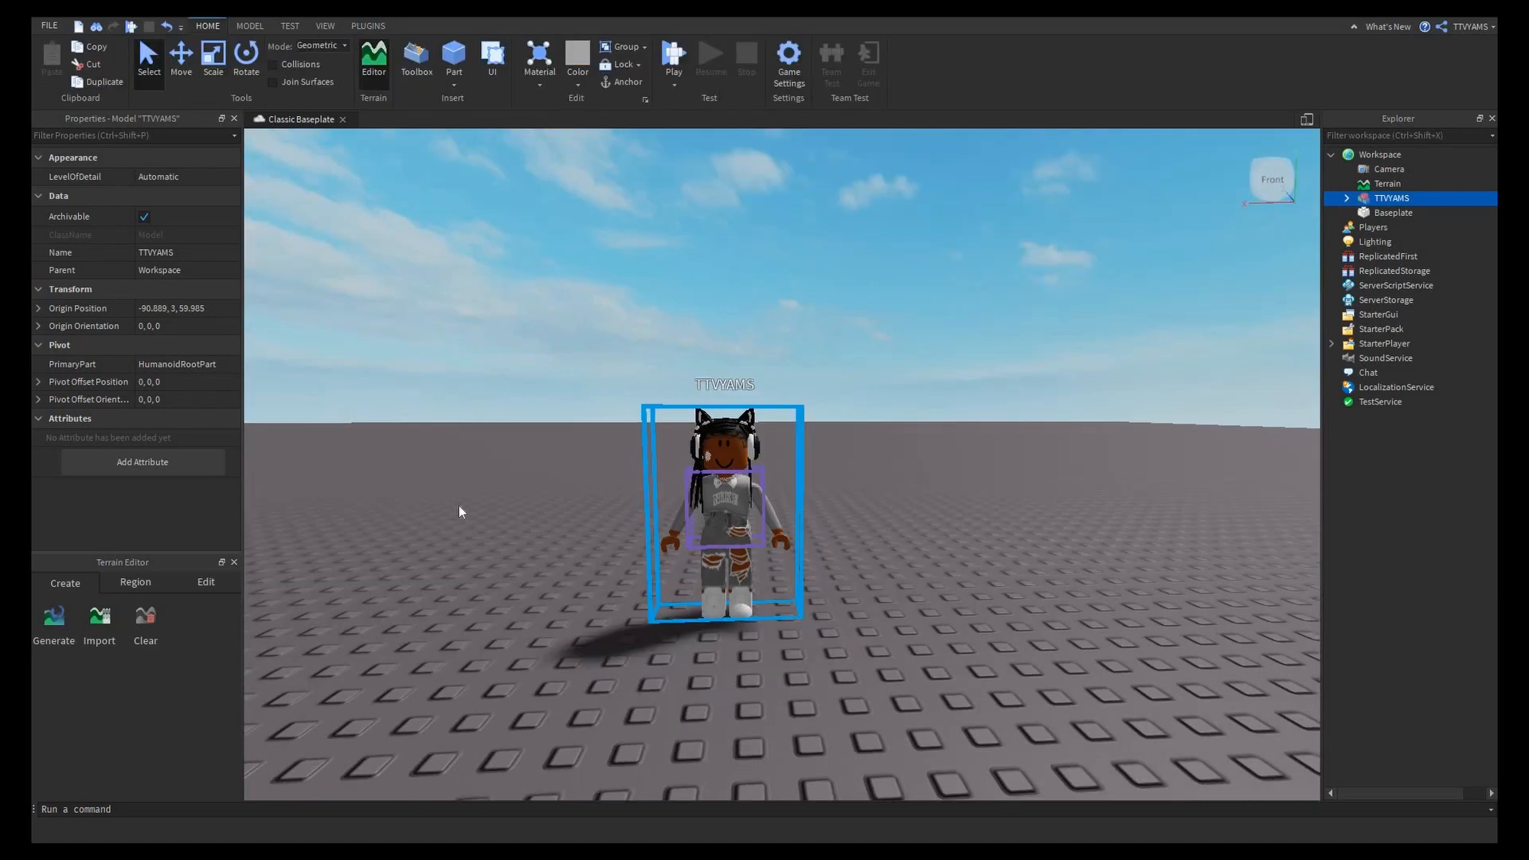
{"action": "right_click_drag", "start_coordinate": [459, 505], "coordinate": [461, 504]}
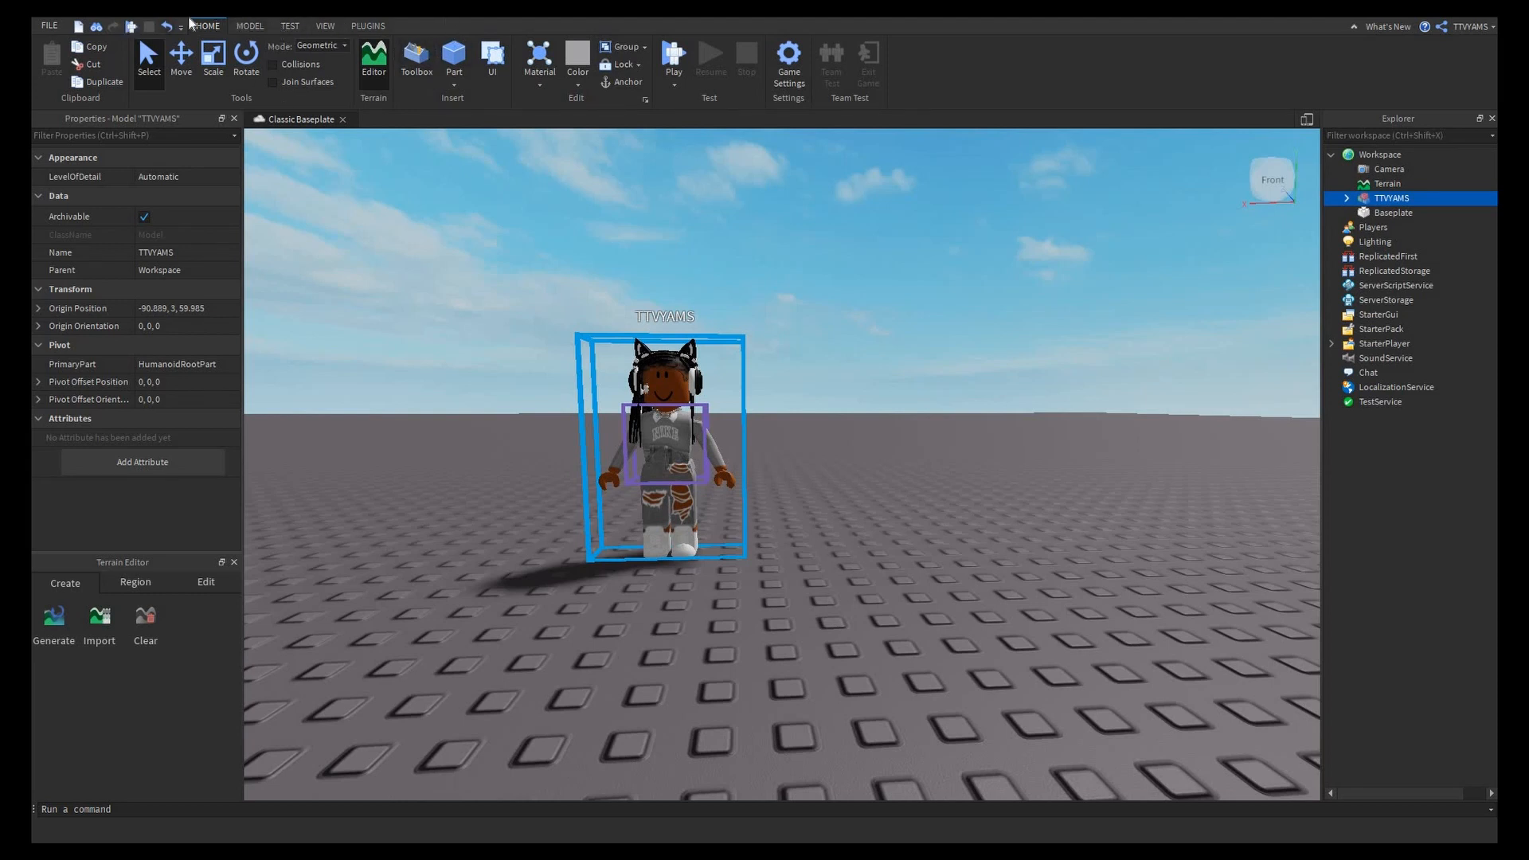
Hide the Properties and Explorer windows and show both of them again.
{"action": "left_click", "coordinate": [268, 27]}
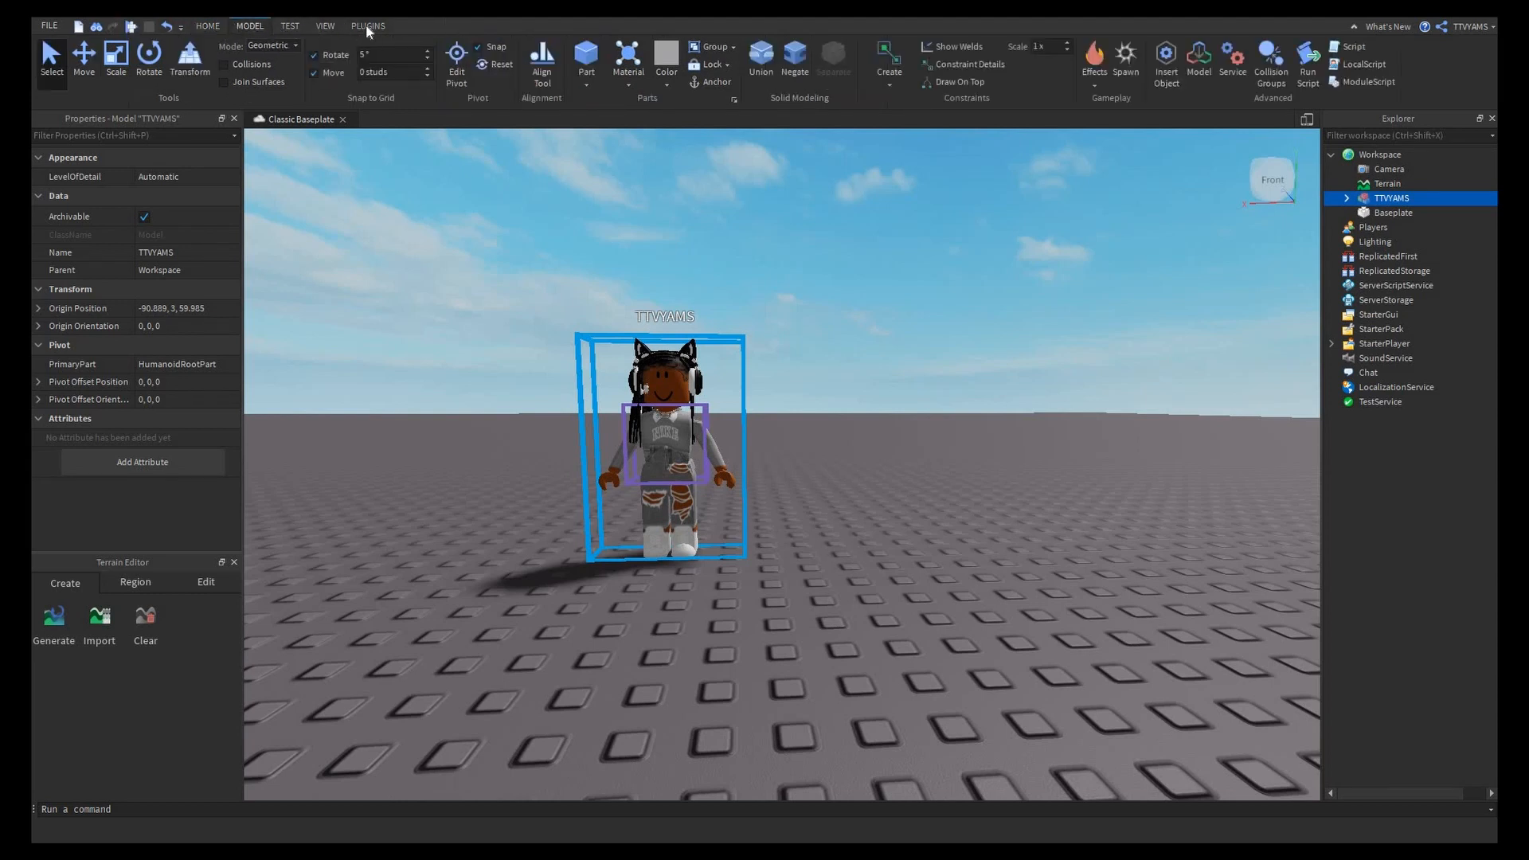
{"action": "left_click", "coordinate": [291, 26]}
{"action": "left_click", "coordinate": [316, 26]}
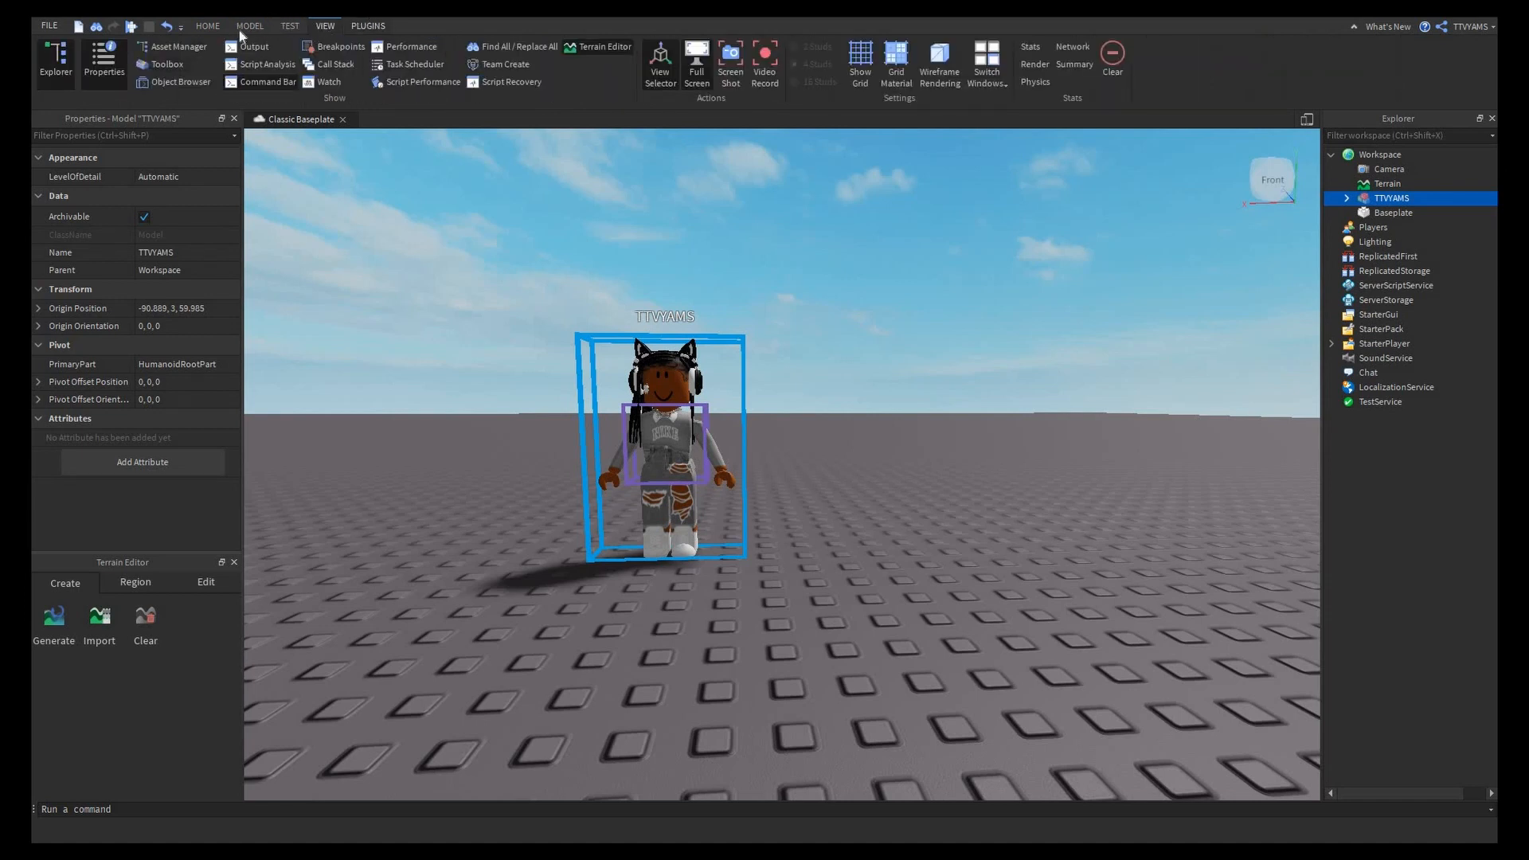
{"action": "left_click", "coordinate": [95, 82]}
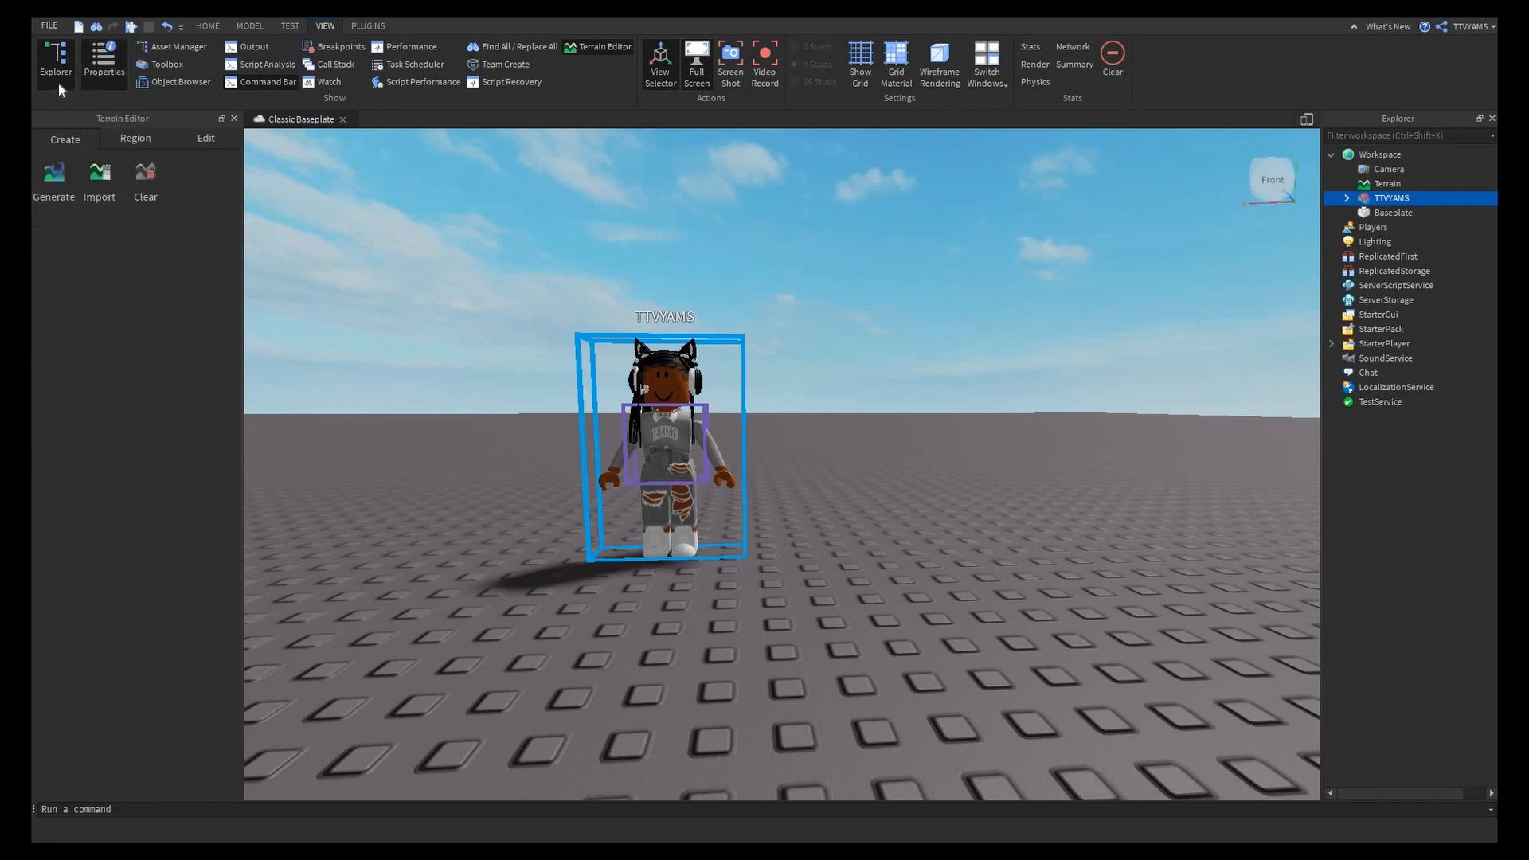
{"action": "left_click", "coordinate": [83, 74]}
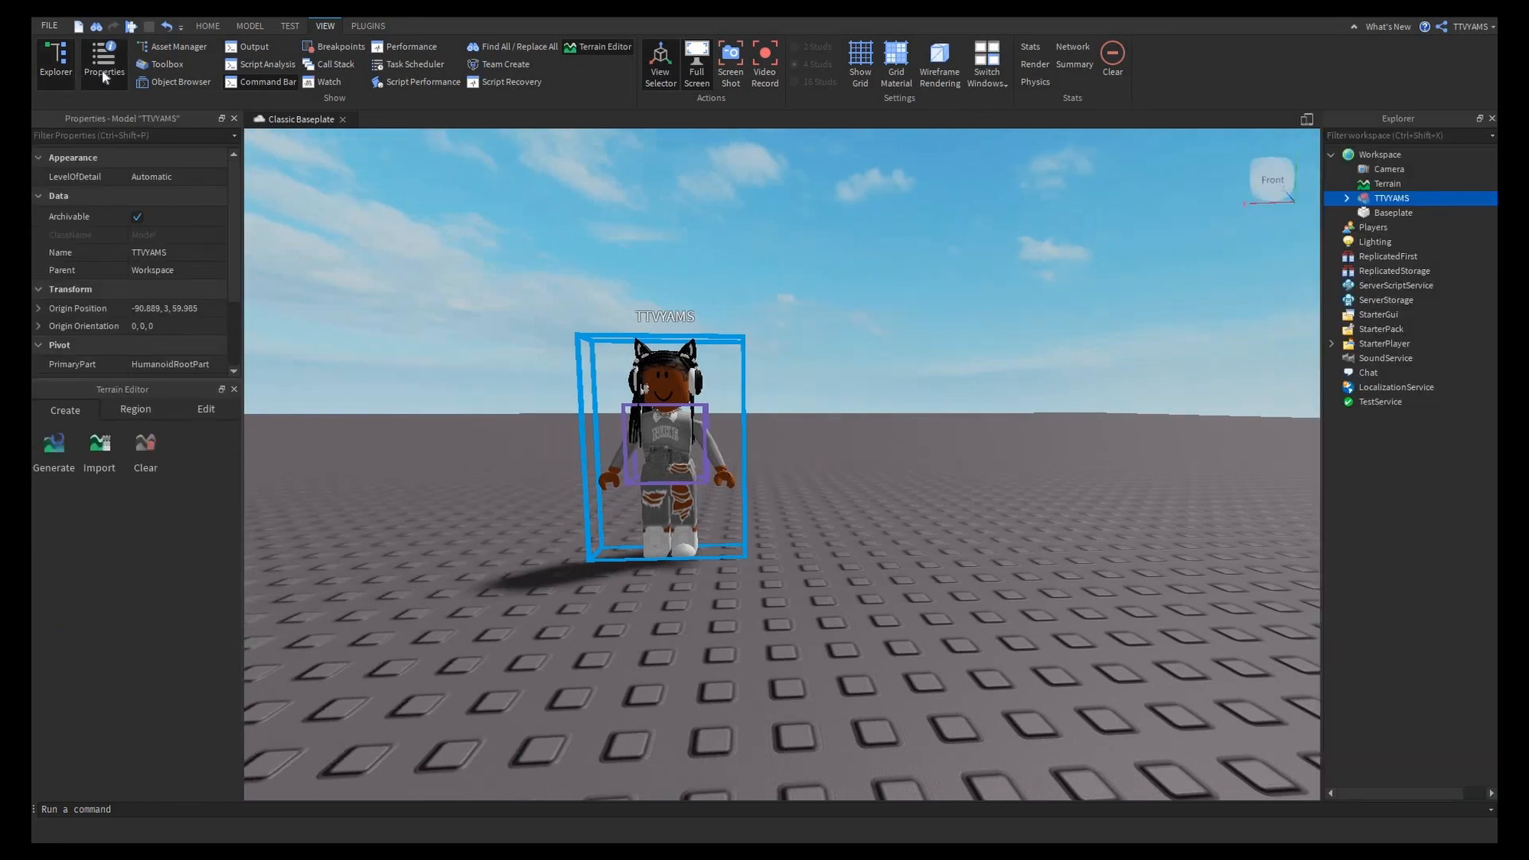
{"action": "left_click", "coordinate": [83, 74]}
{"action": "left_click", "coordinate": [57, 80]}
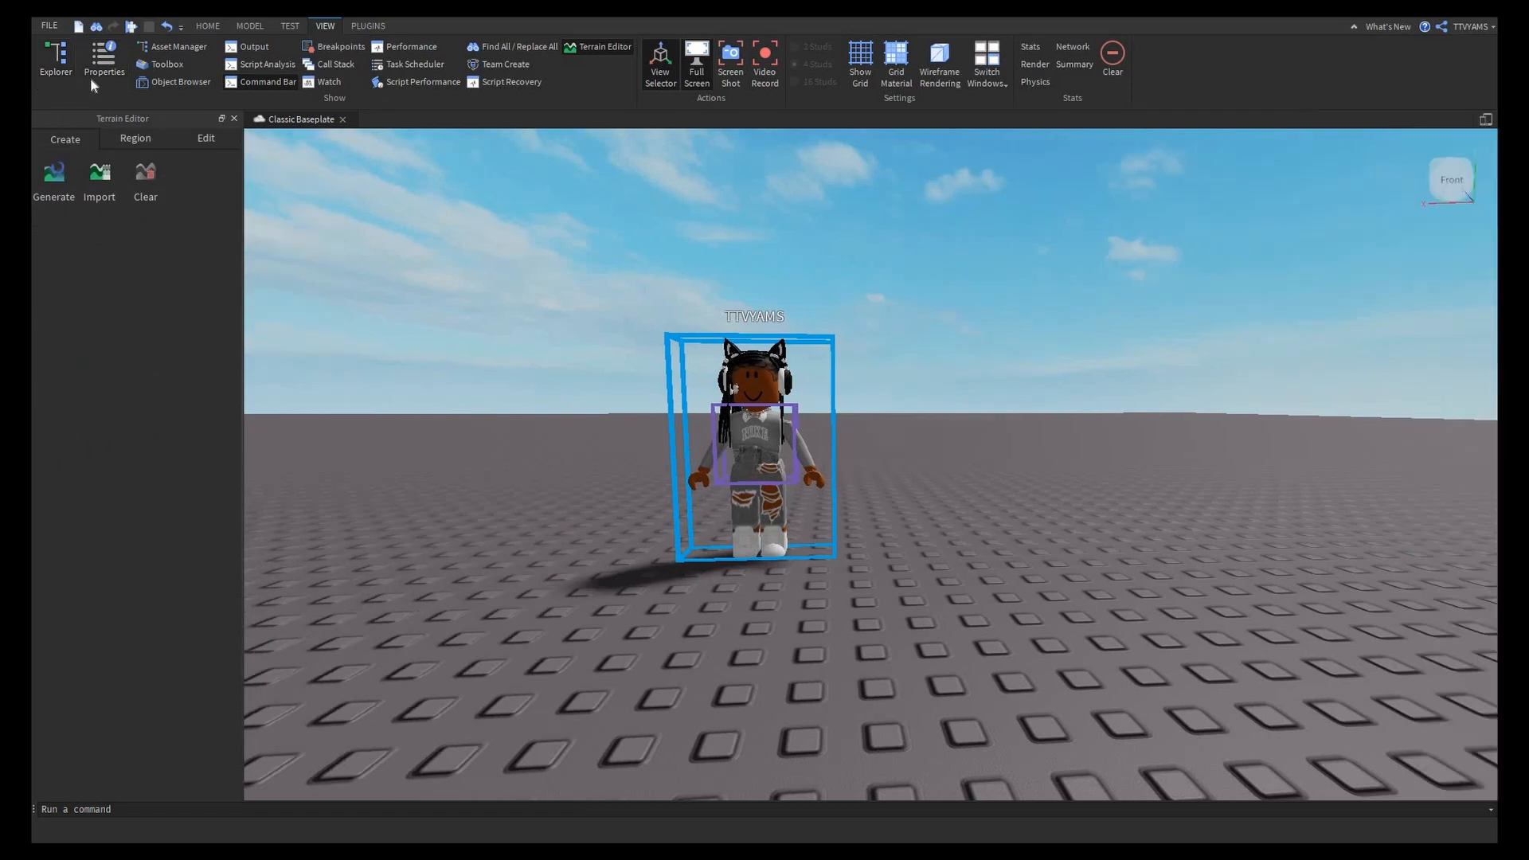
{"action": "left_click", "coordinate": [89, 78]}
{"action": "left_click", "coordinate": [56, 60]}
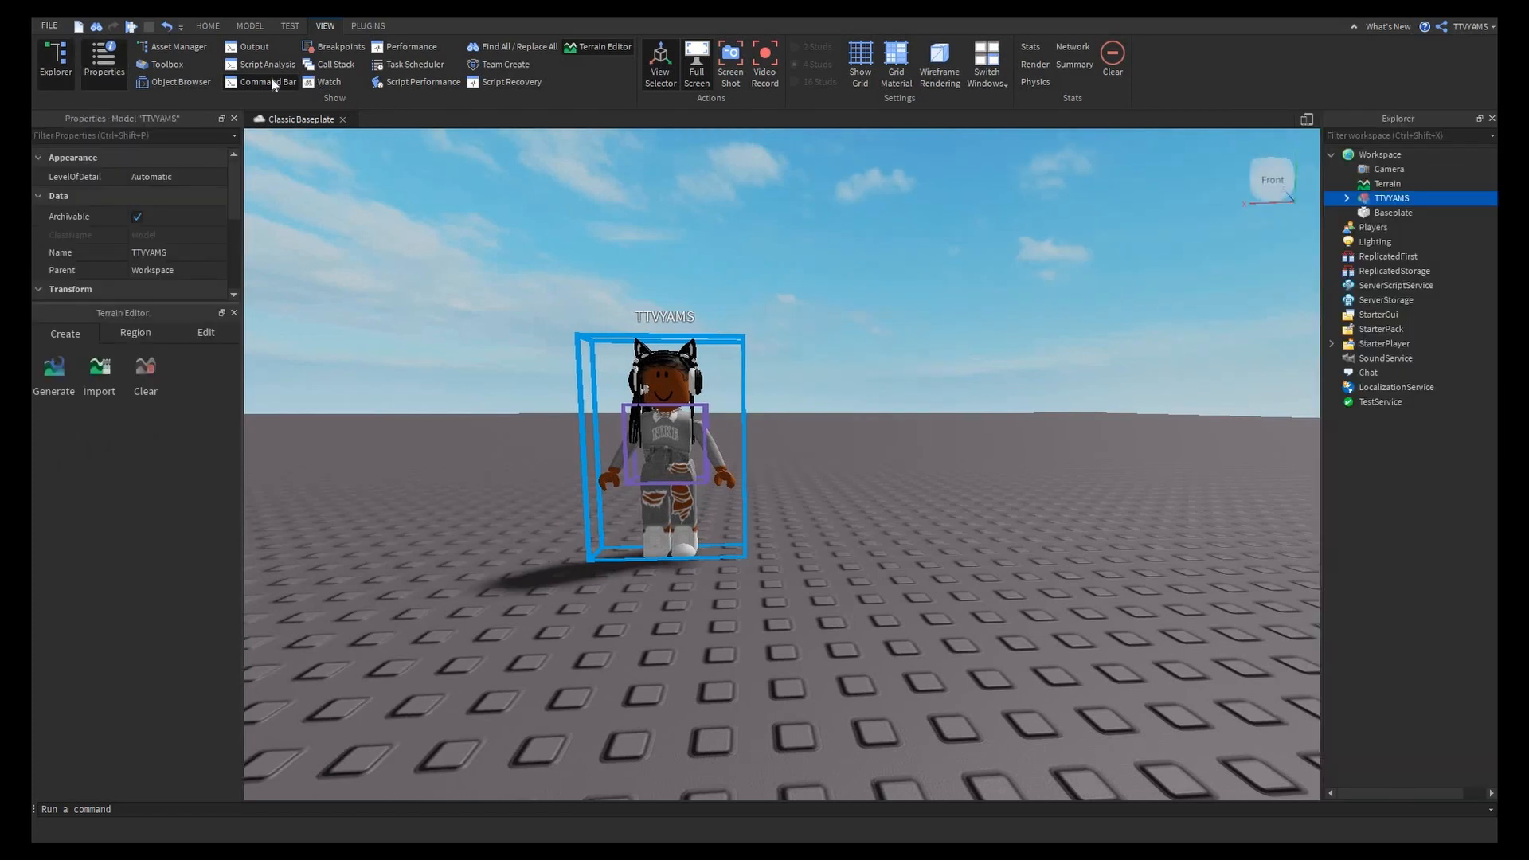
Hide the Command Bar and the Terrain Editor, and deselect the avatar.
{"action": "left_click", "coordinate": [263, 81]}
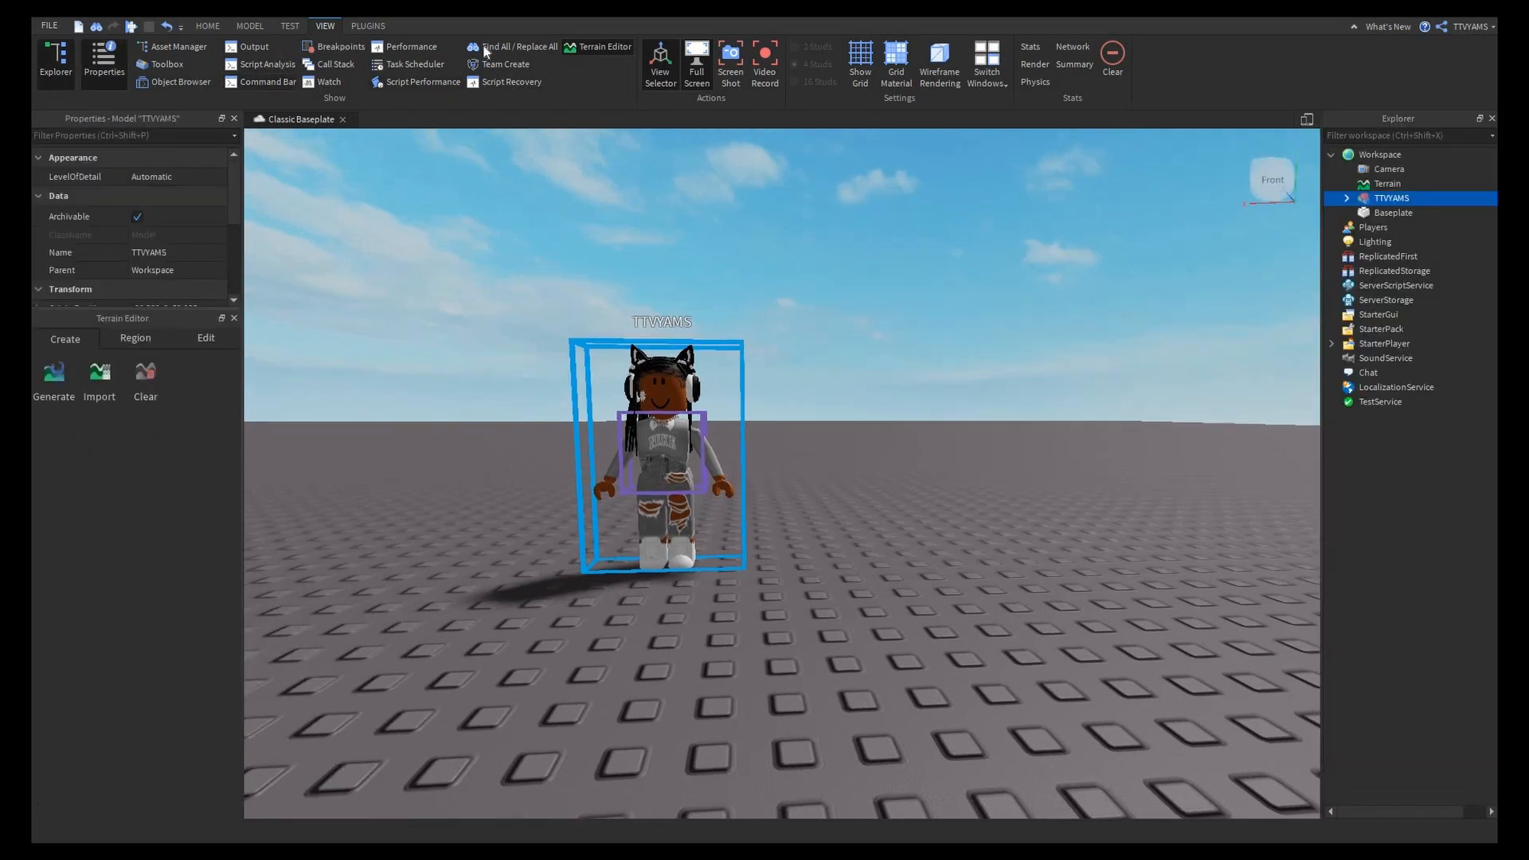
{"action": "left_click", "coordinate": [577, 48]}
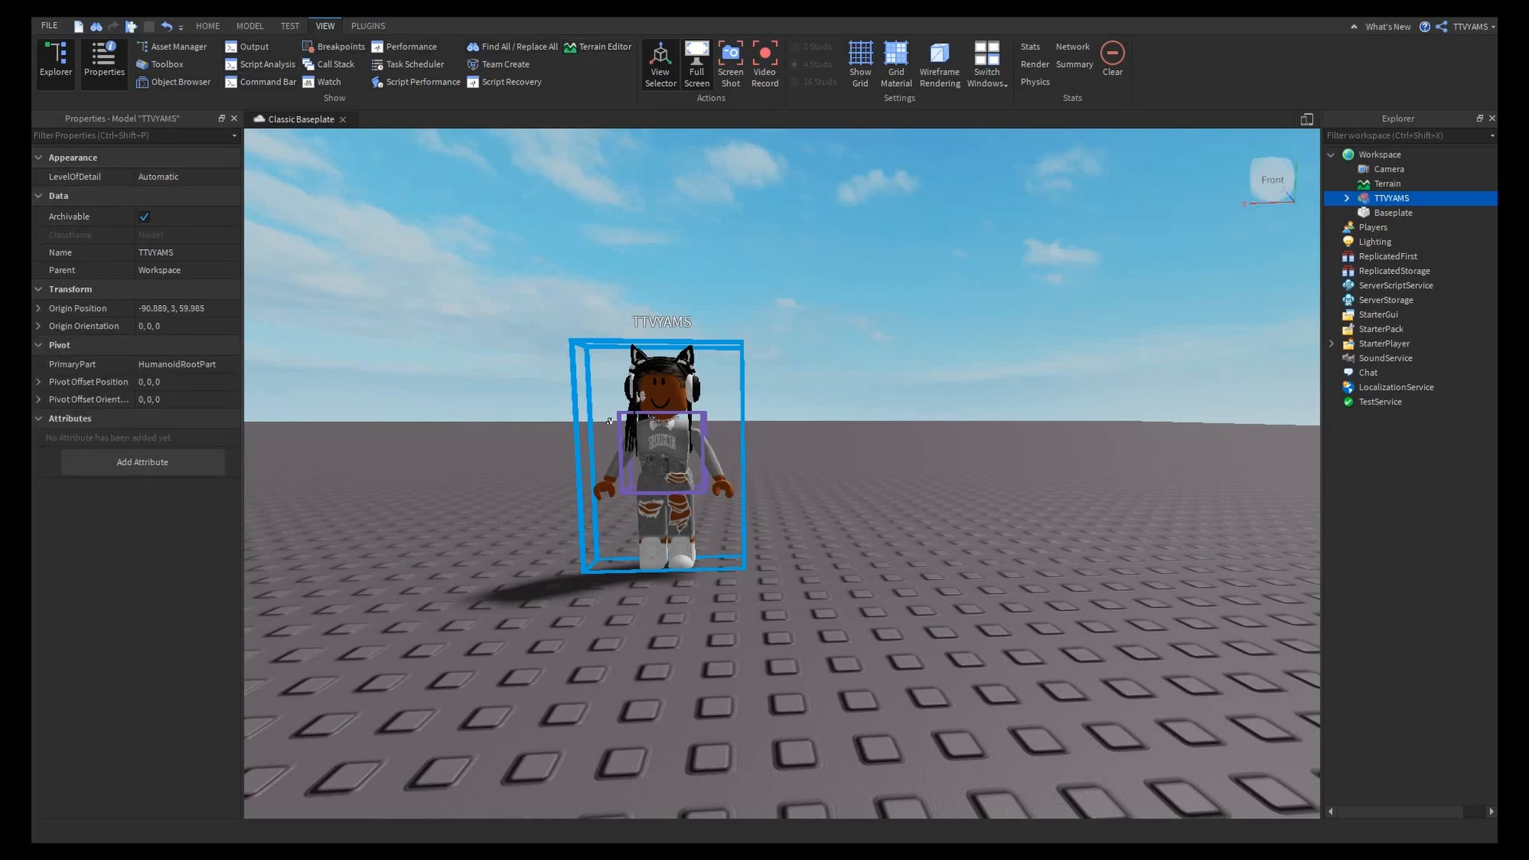
{"action": "right_click_drag", "start_coordinate": [524, 398], "coordinate": [523, 396]}
{"action": "left_click", "coordinate": [480, 601]}
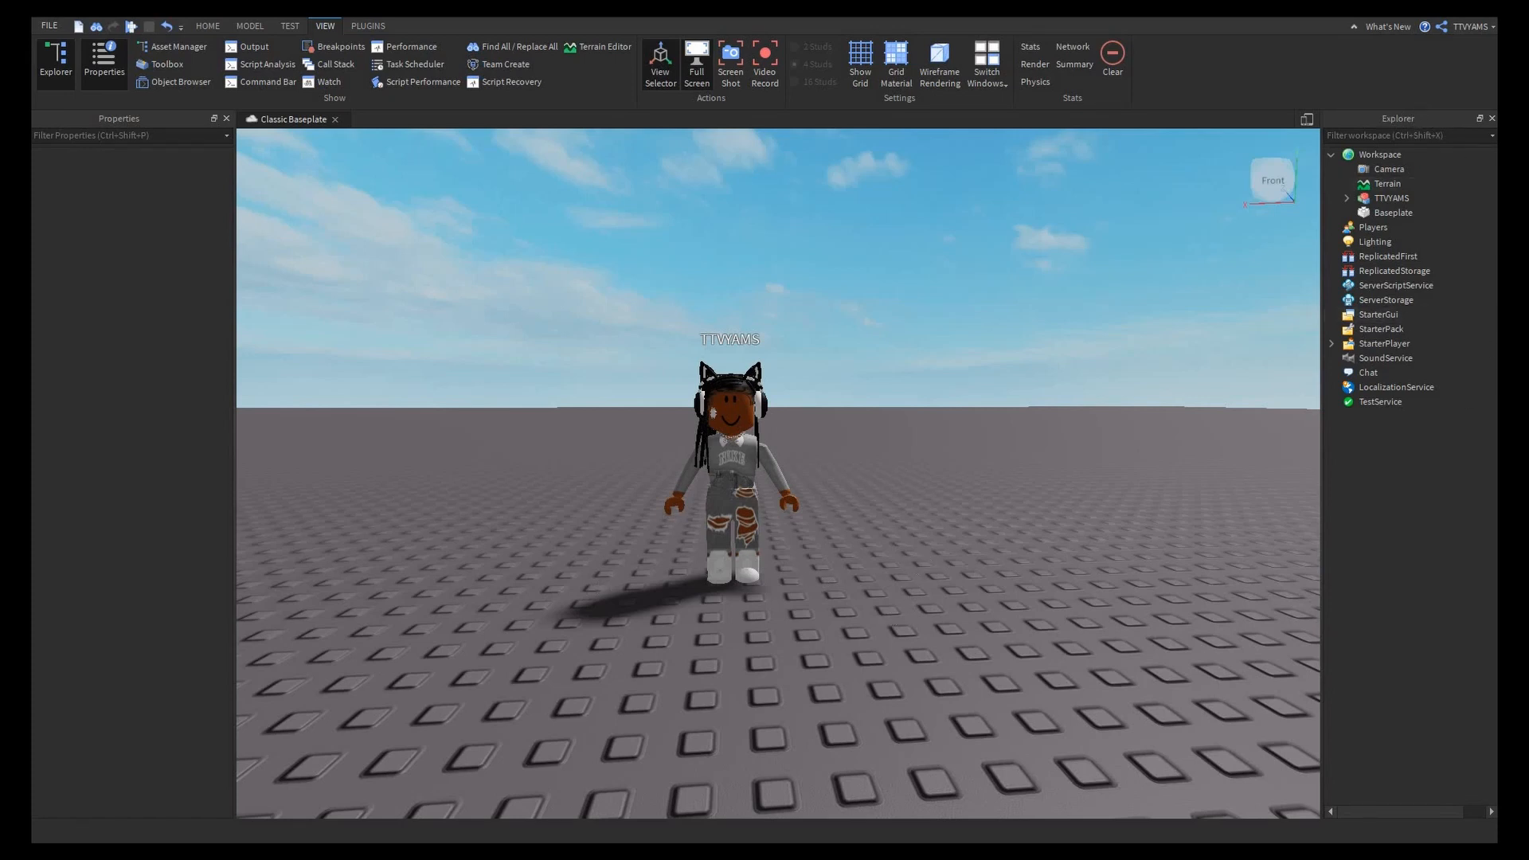
Try to export the avatar model from the Workspace as an Object Model file (*.obj), and cancel the export.
{"action": "mouse_move", "coordinate": [1398, 204]}
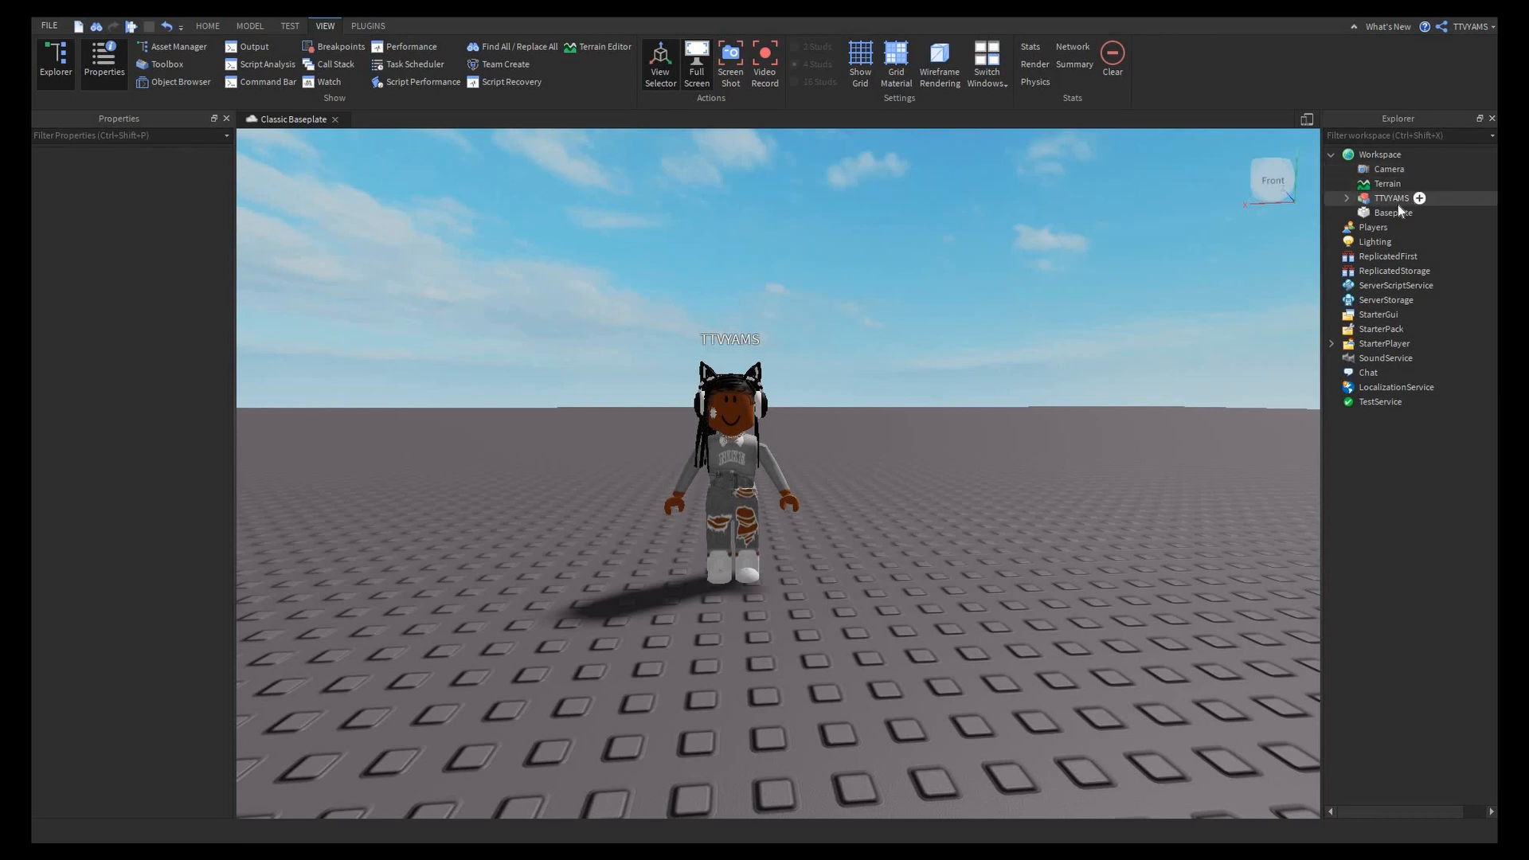
{"action": "left_click", "coordinate": [1332, 156]}
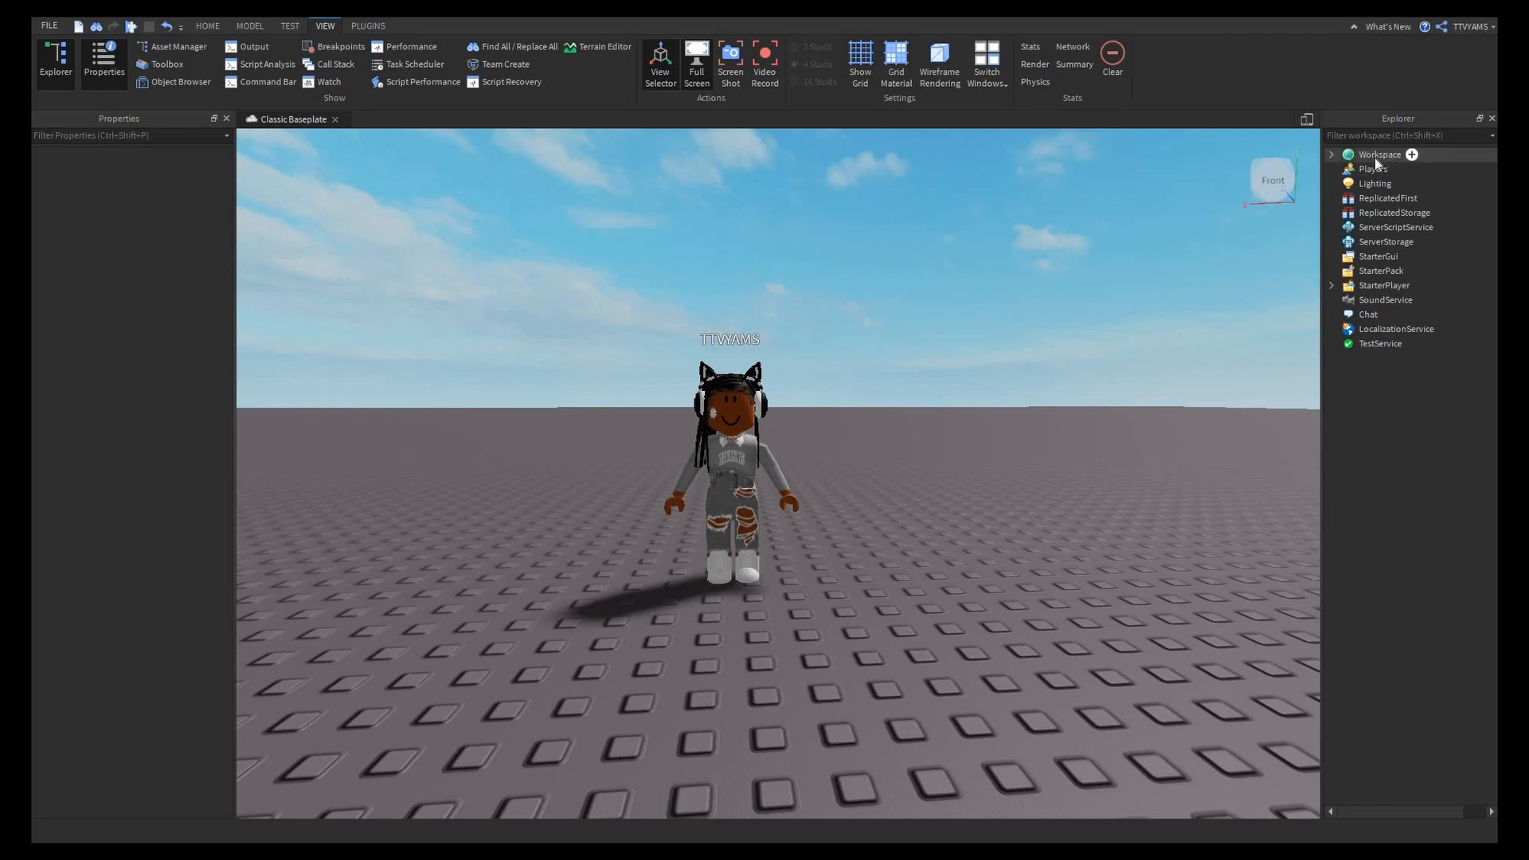
{"action": "left_click", "coordinate": [1340, 157]}
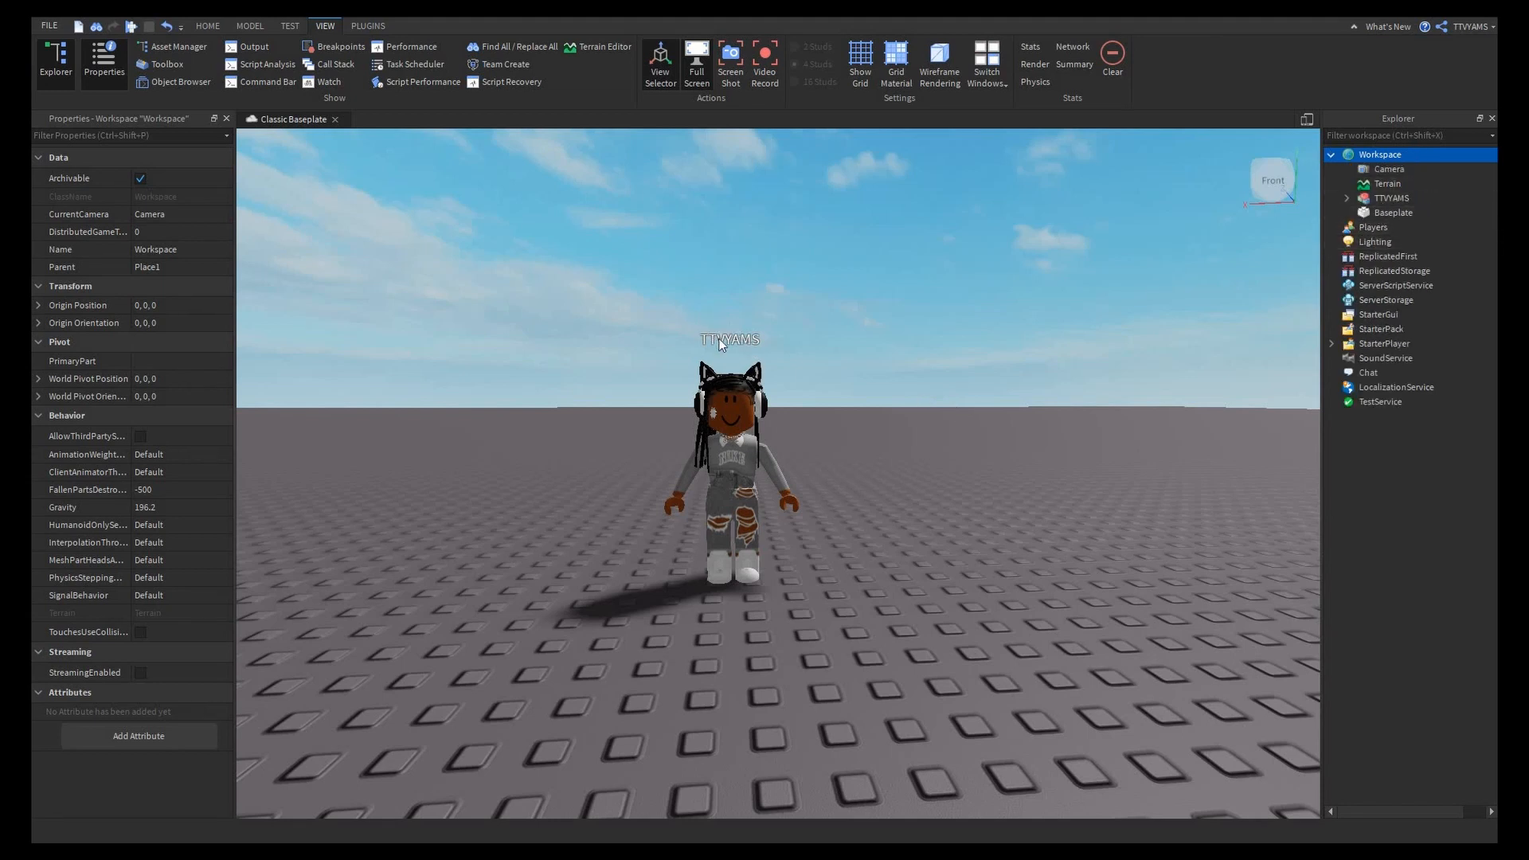
{"action": "left_click", "coordinate": [1390, 198]}
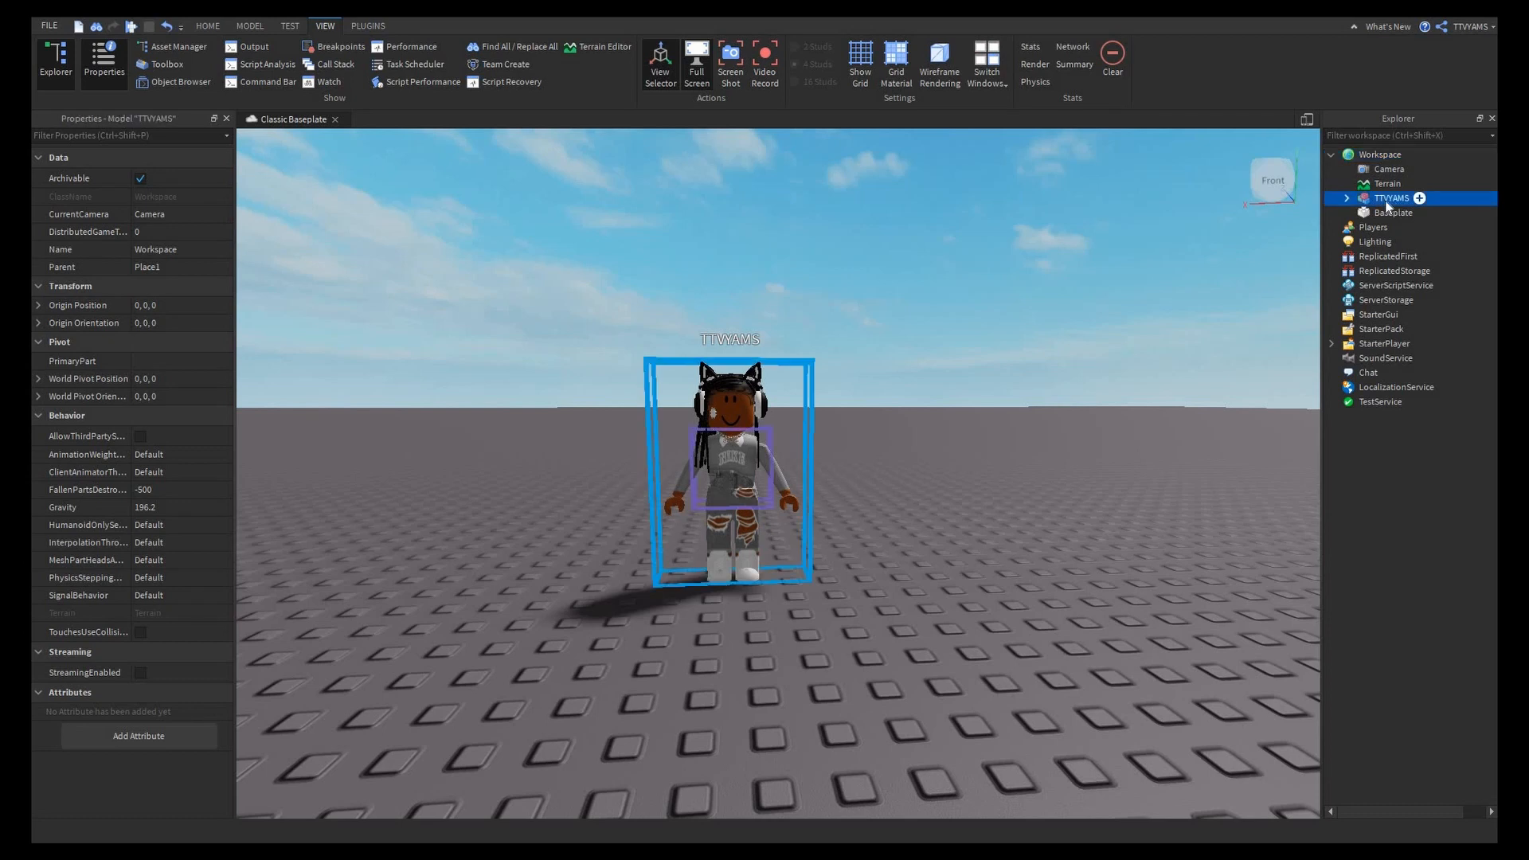
{"action": "right_click", "coordinate": [1463, 200]}
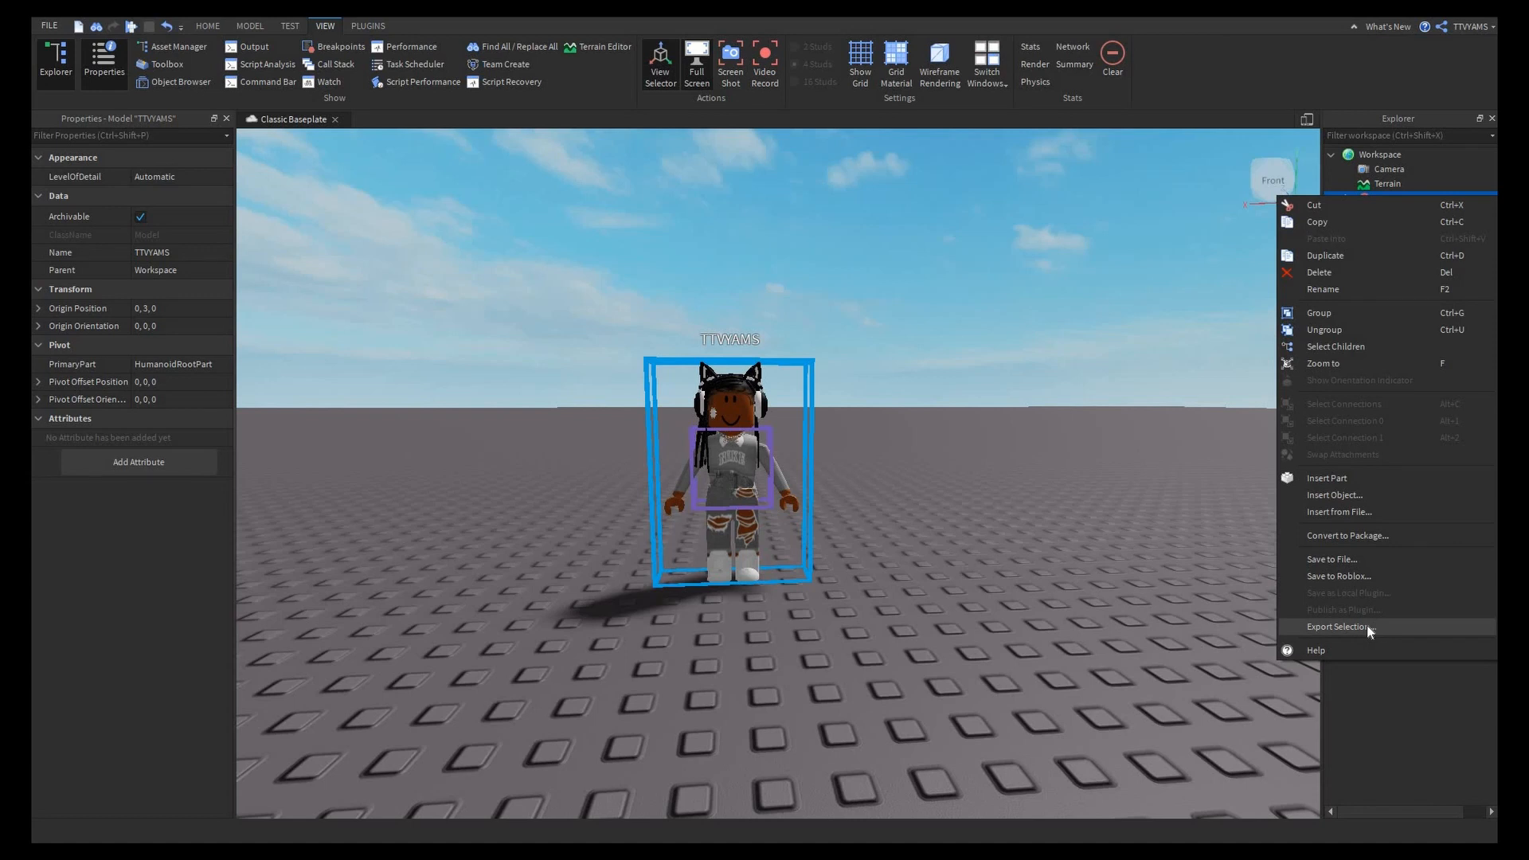
{"action": "left_click", "coordinate": [1016, 486]}
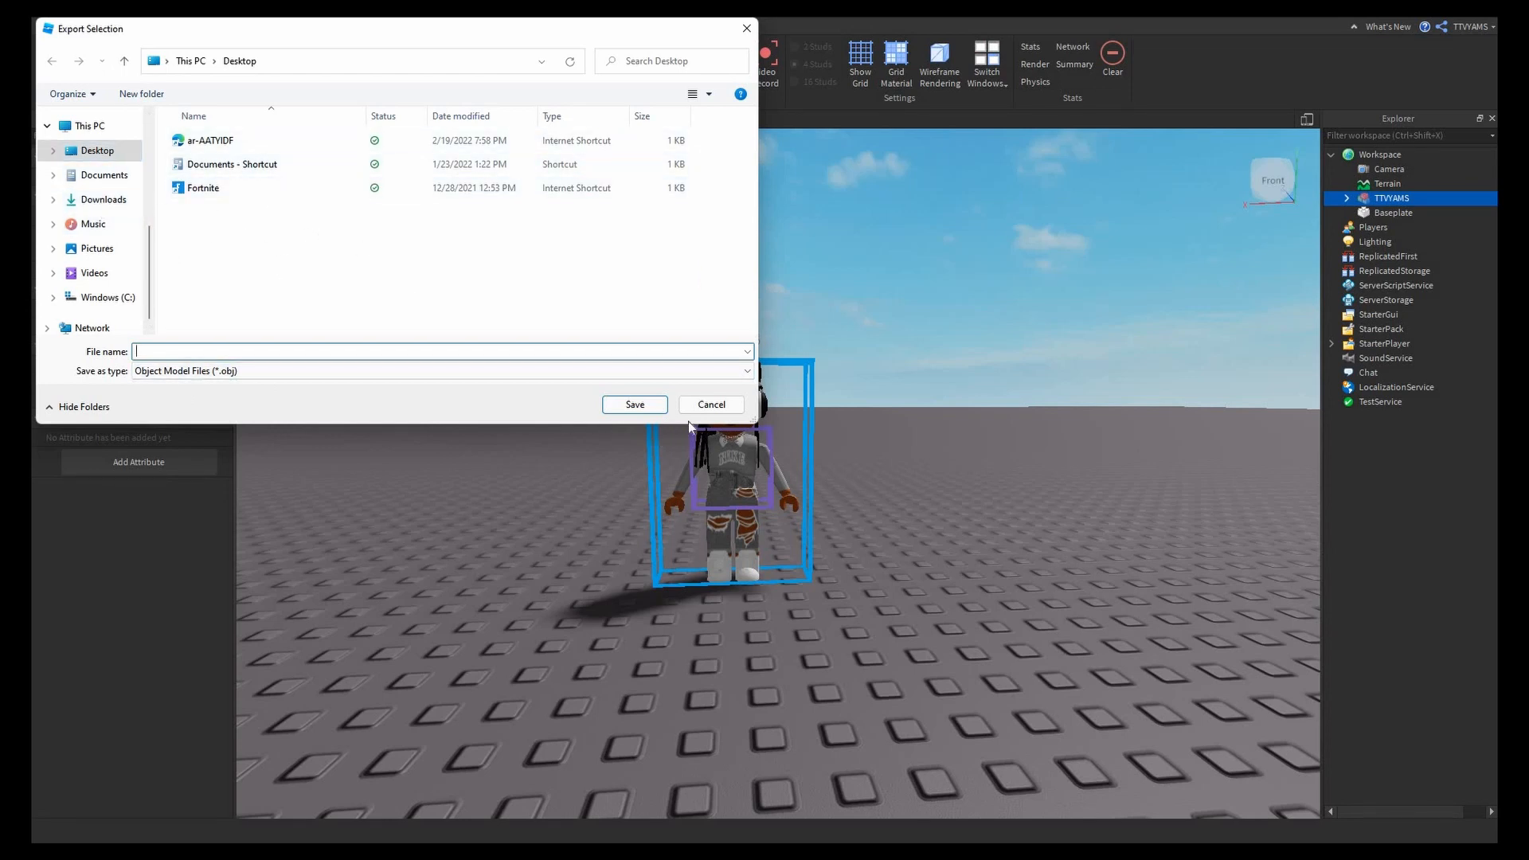
{"action": "left_click", "coordinate": [743, 405]}
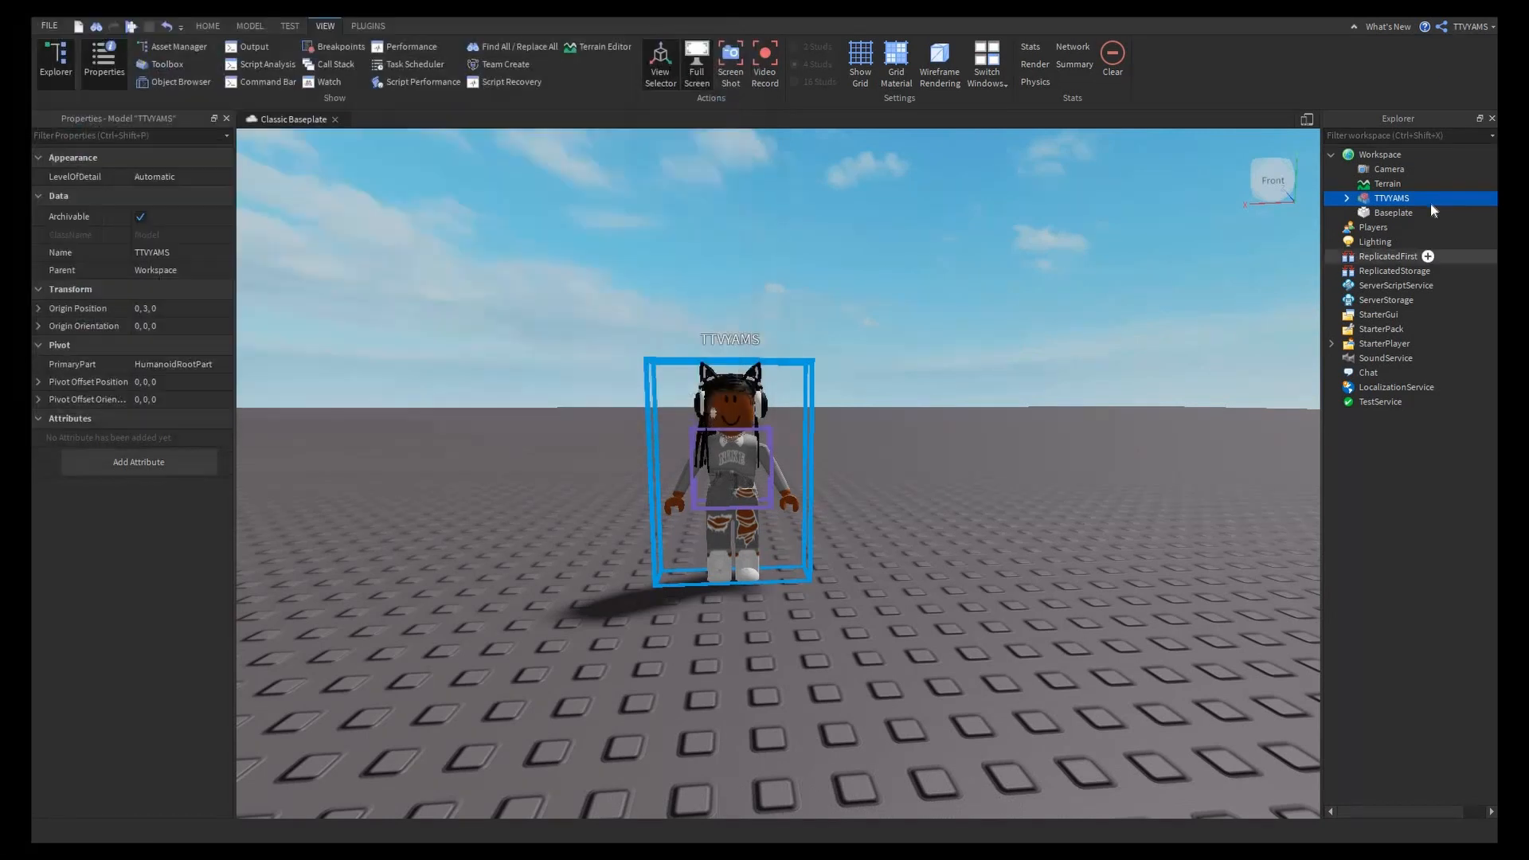
Switch to Blender and delete the default cube from the scene.
{"action": "mouse_move", "coordinate": [1445, 203]}
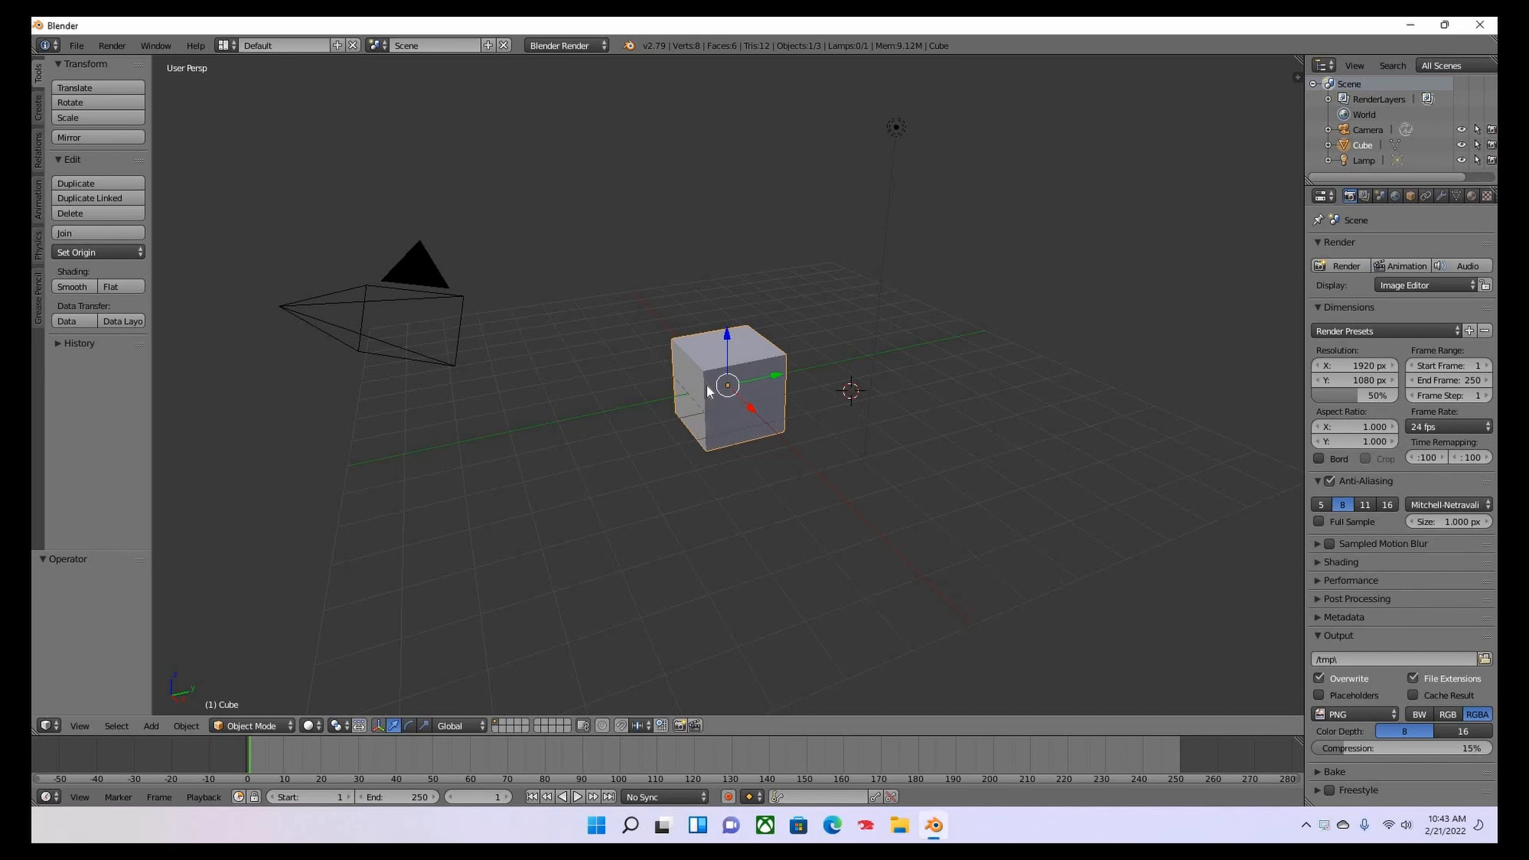
{"action": "key", "text": "x"}
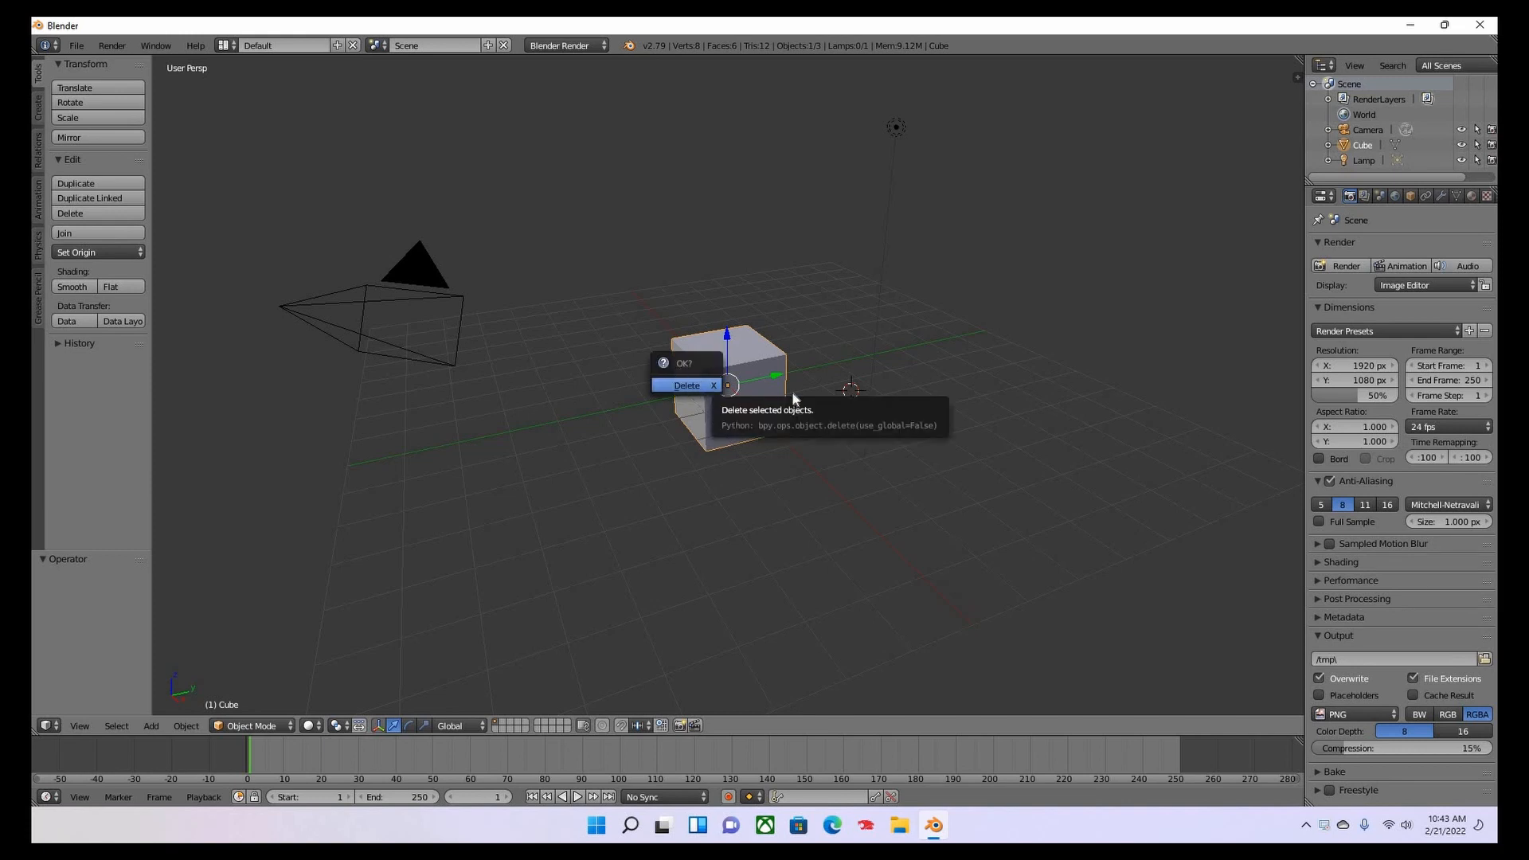
{"action": "left_click", "coordinate": [705, 389]}
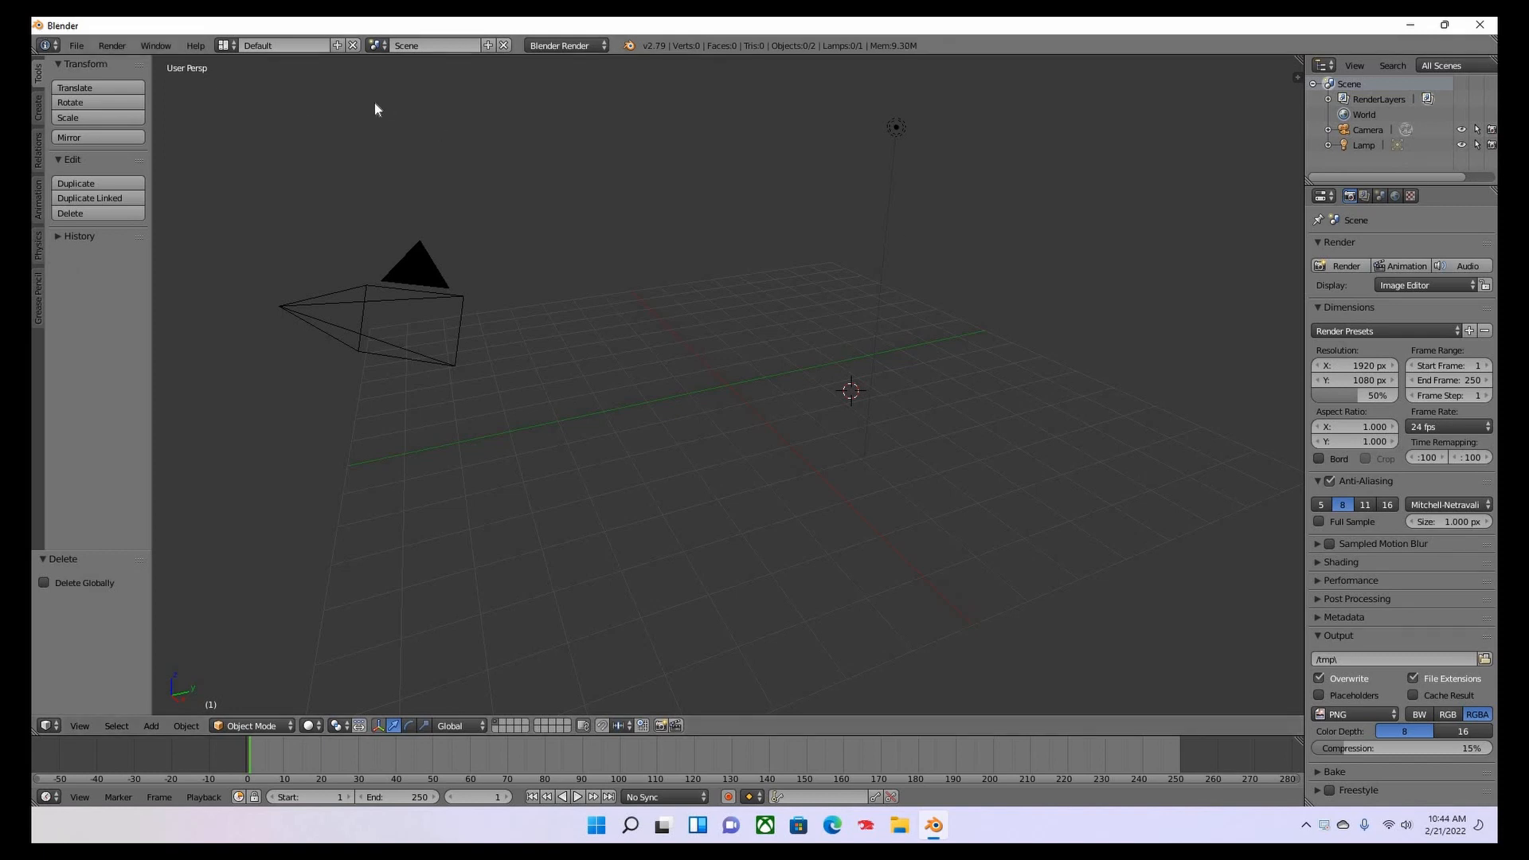
Open the file woman rig - Copy - Copy (2) - Copy.blend from the Downloads folder.
{"action": "left_click", "coordinate": [76, 46]}
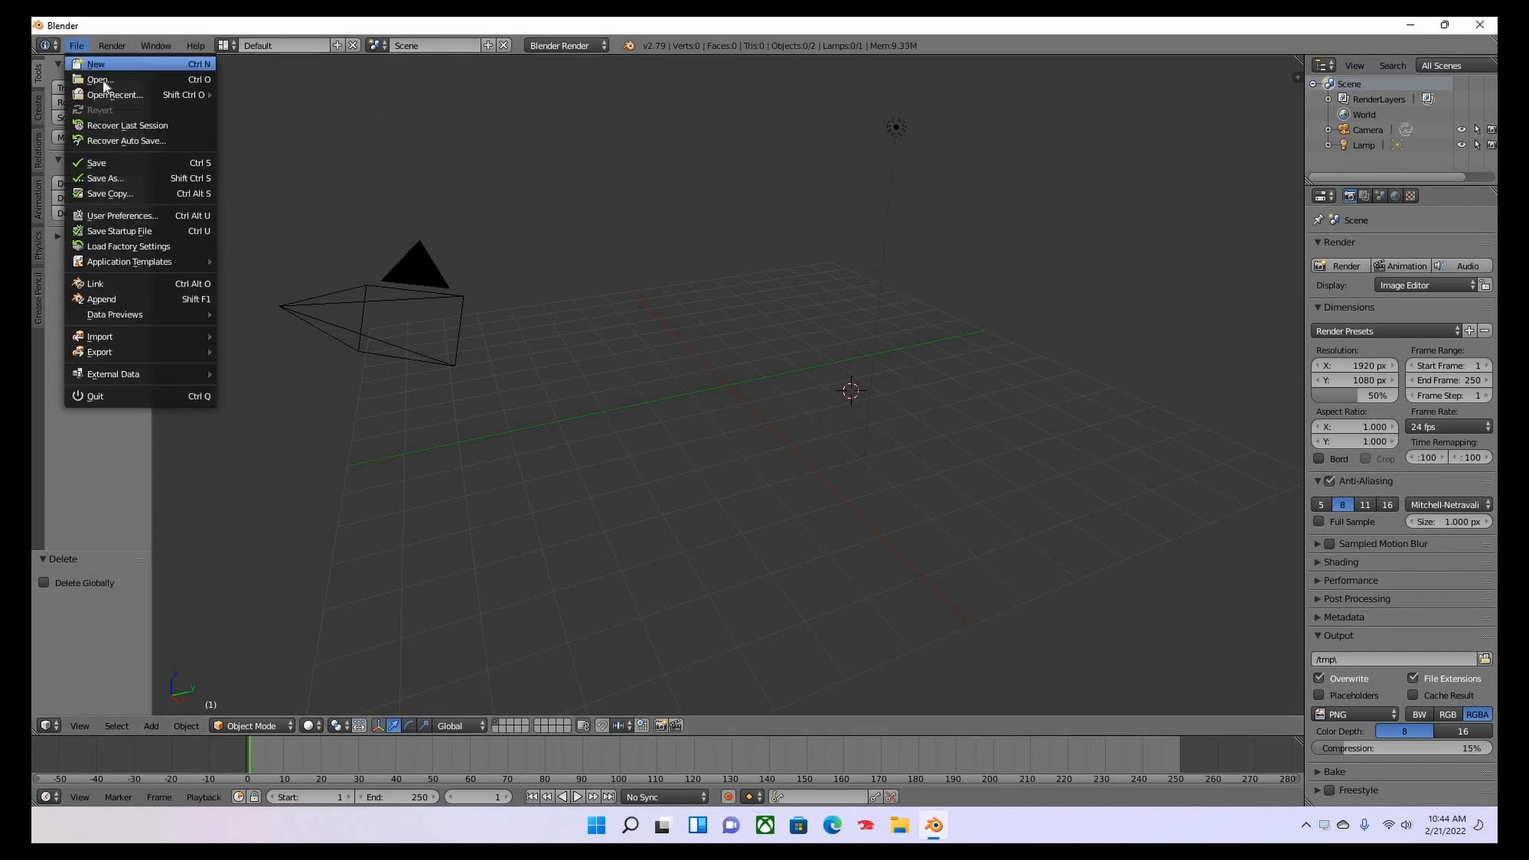
{"action": "left_click", "coordinate": [103, 80]}
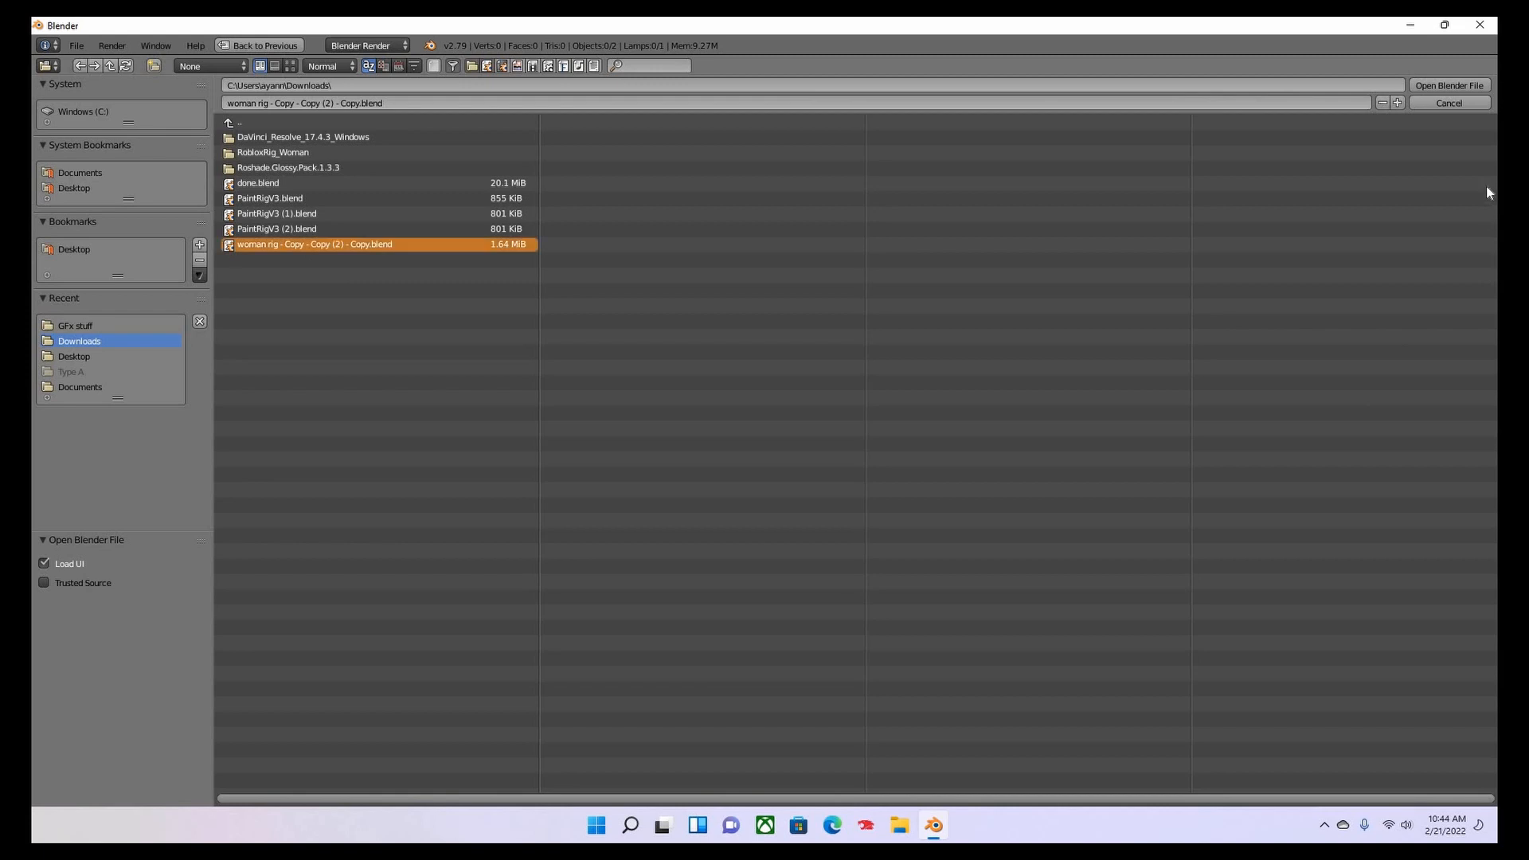
{"action": "left_click", "coordinate": [1445, 87]}
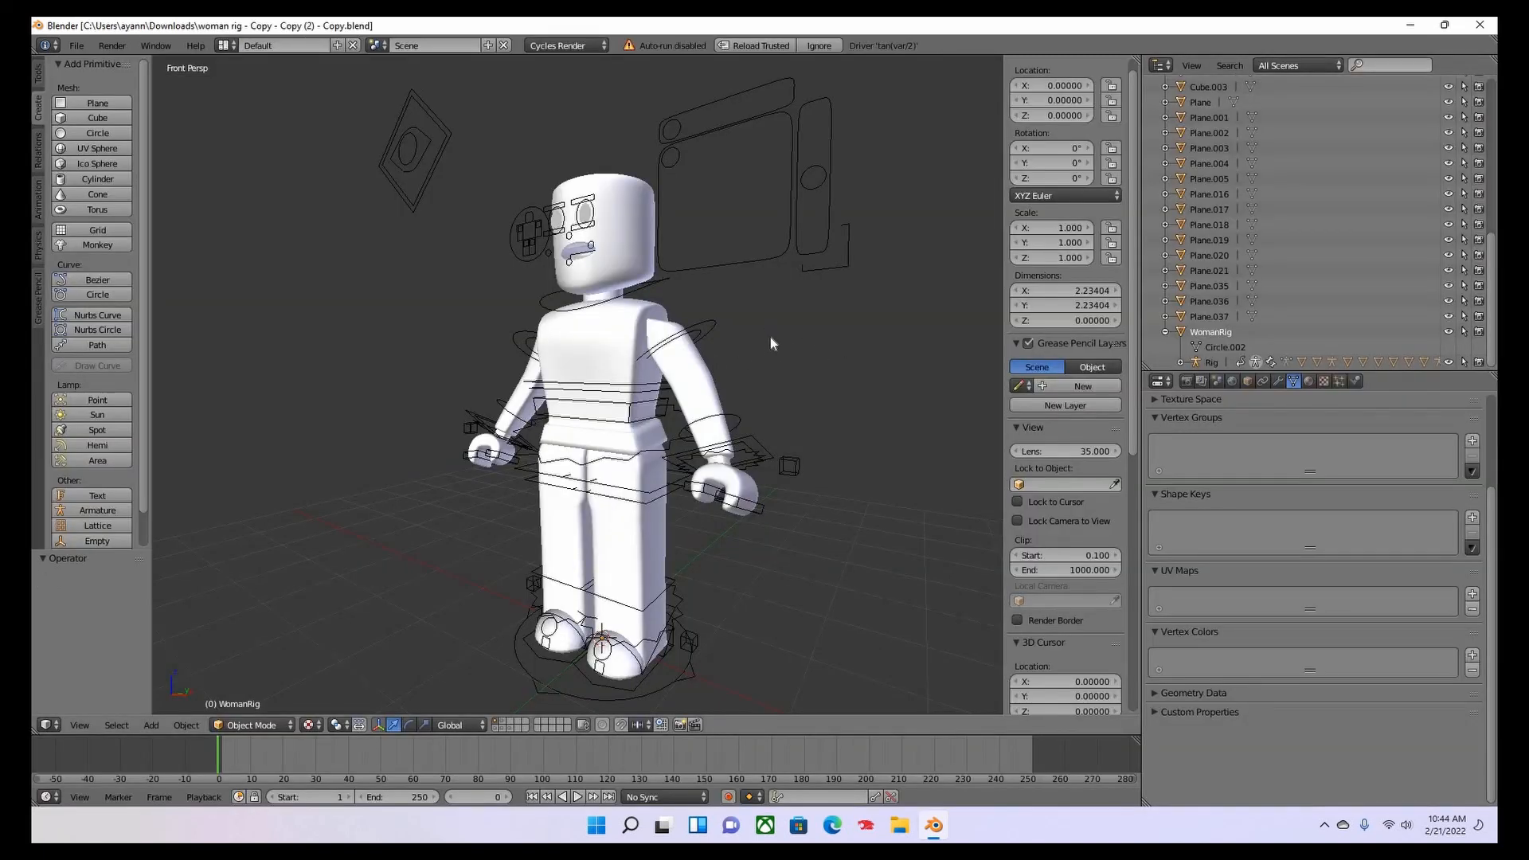
Examine the woman rig from the front and side, including its full body, head and face controls.
{"action": "key", "text": "shift+f"}
{"action": "key", "text": "w"}
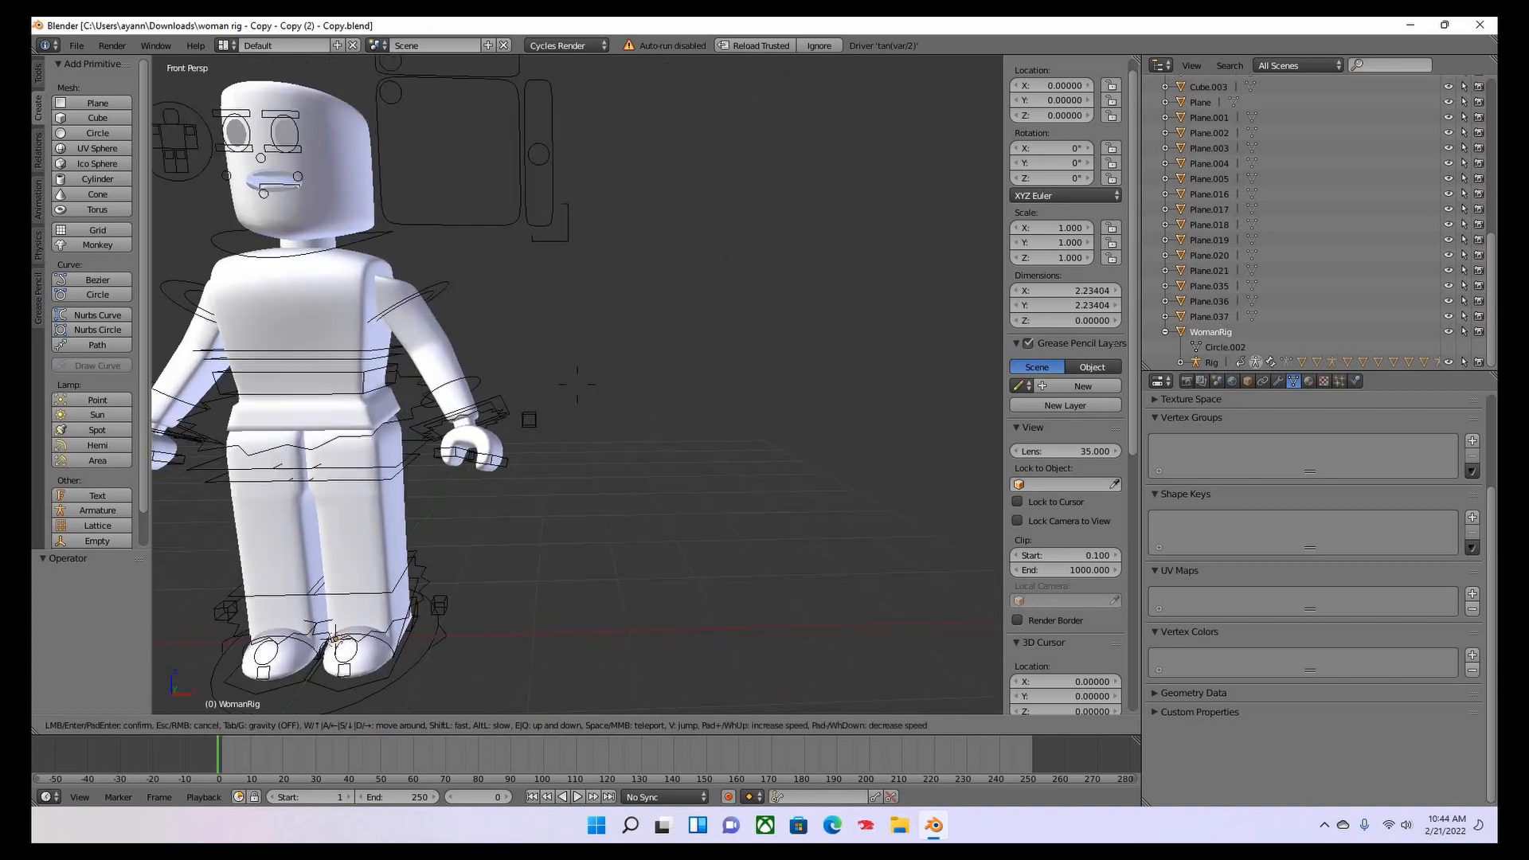
{"action": "key", "text": "s"}
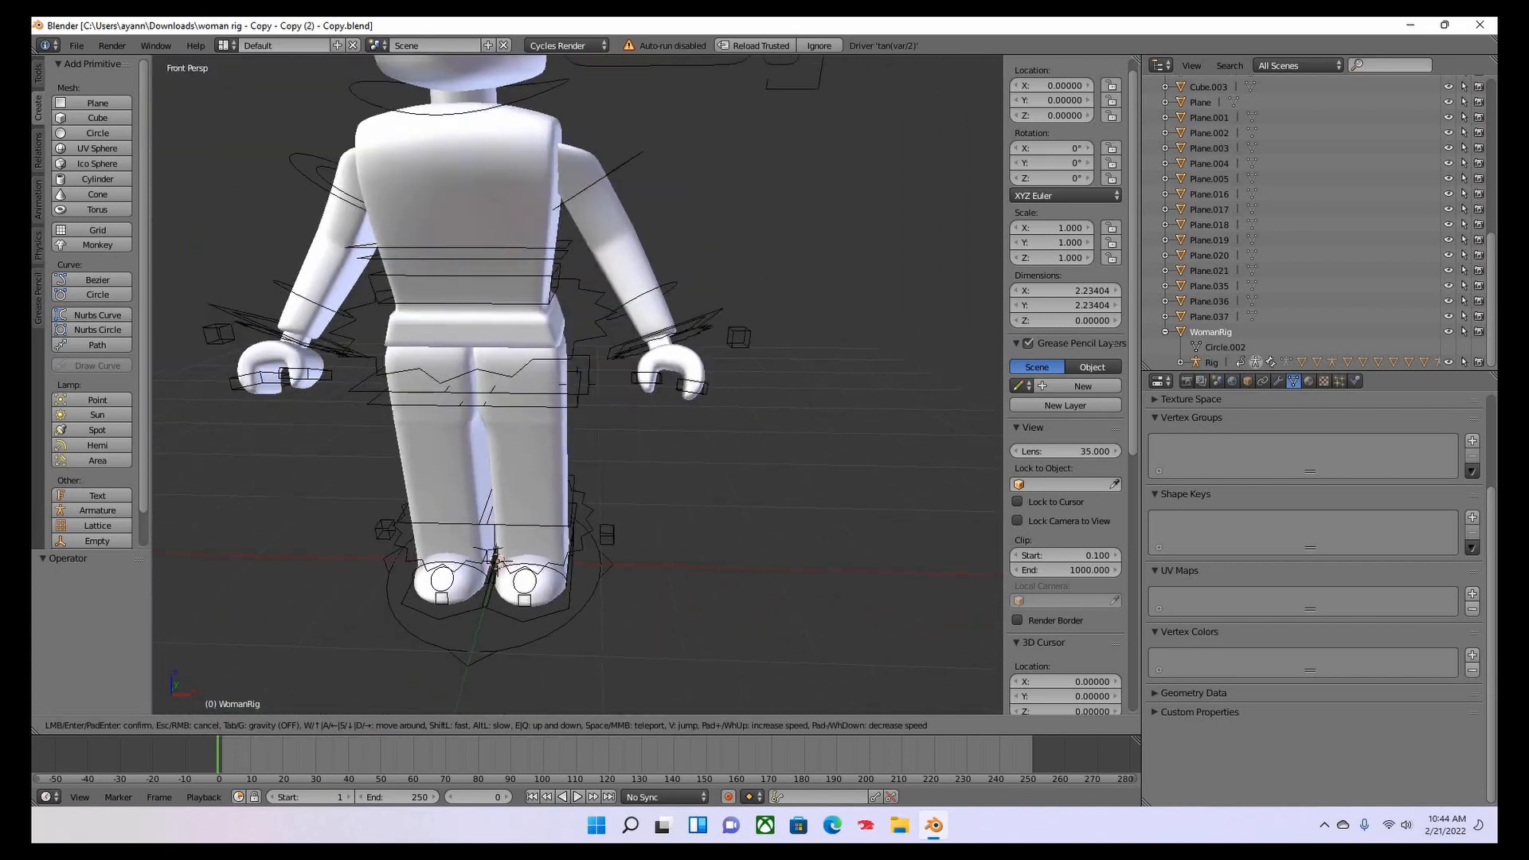
{"action": "key", "text": "w"}
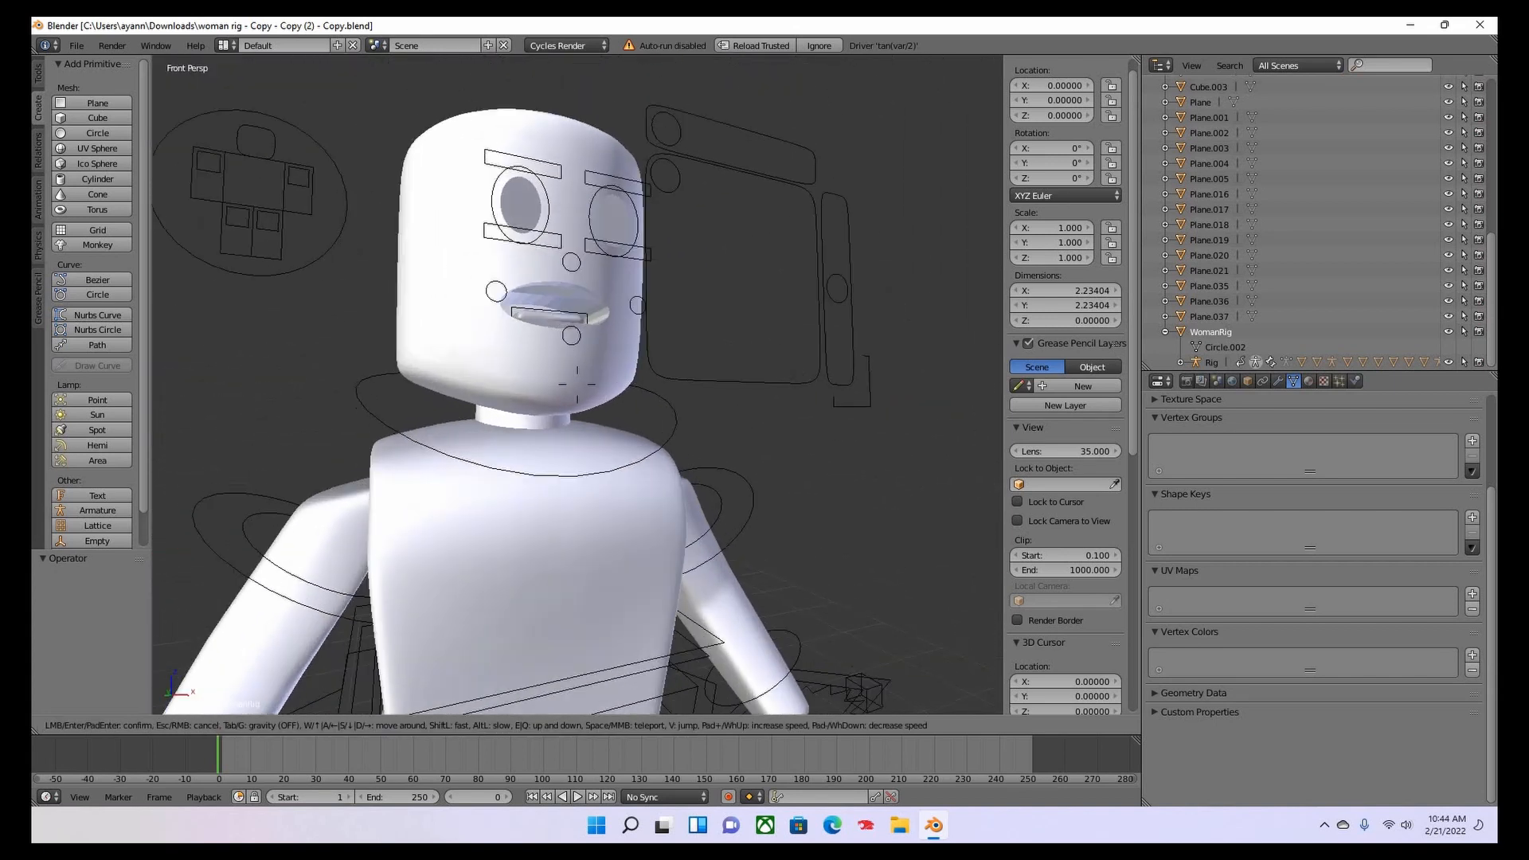
{"action": "left_click", "coordinate": [562, 390]}
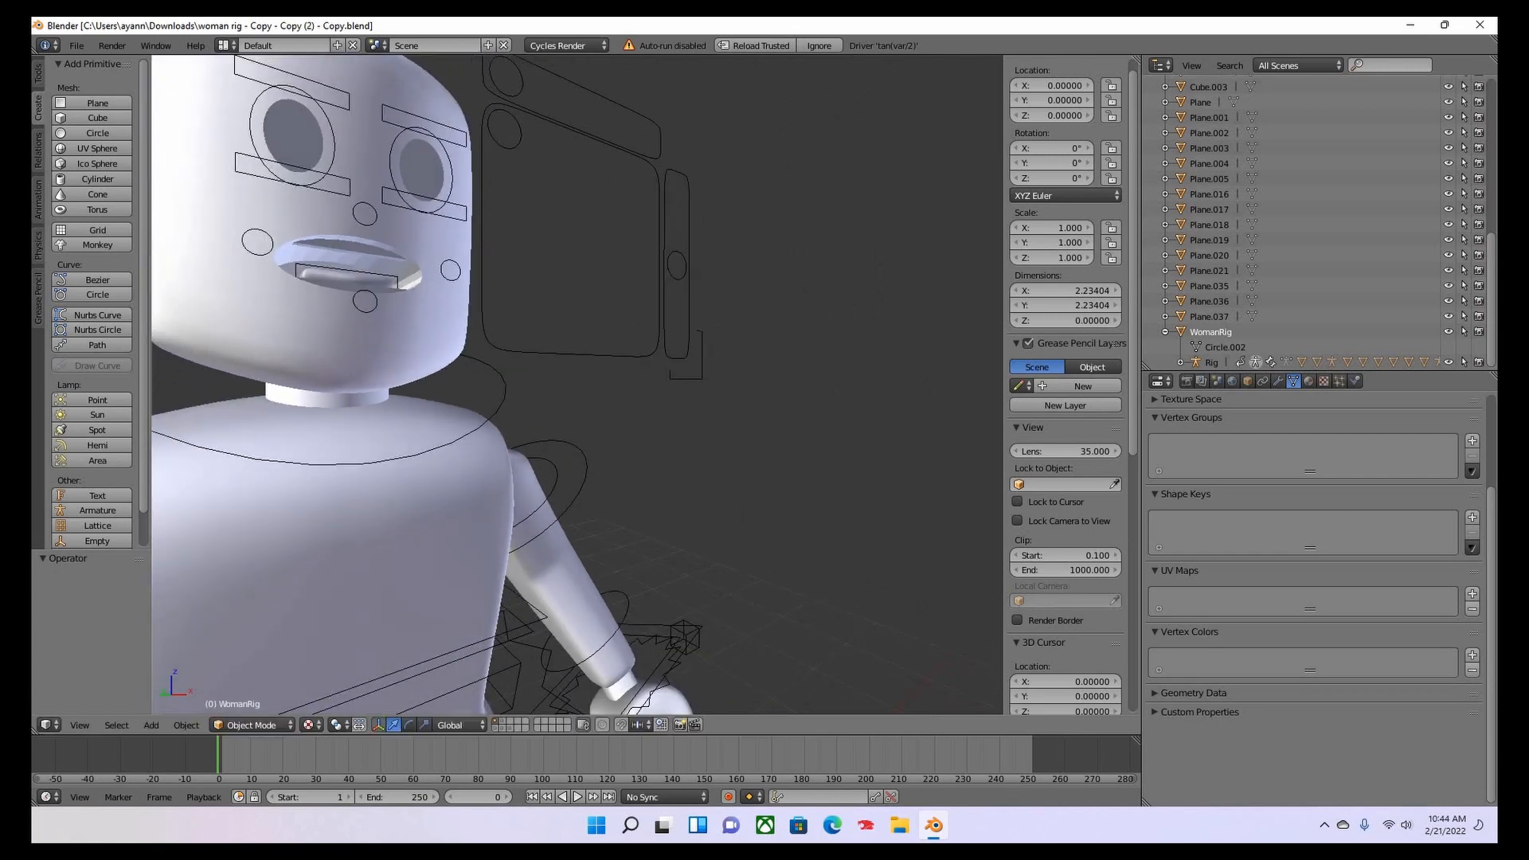
{"action": "key", "text": "shift+f"}
{"action": "key", "text": "s"}
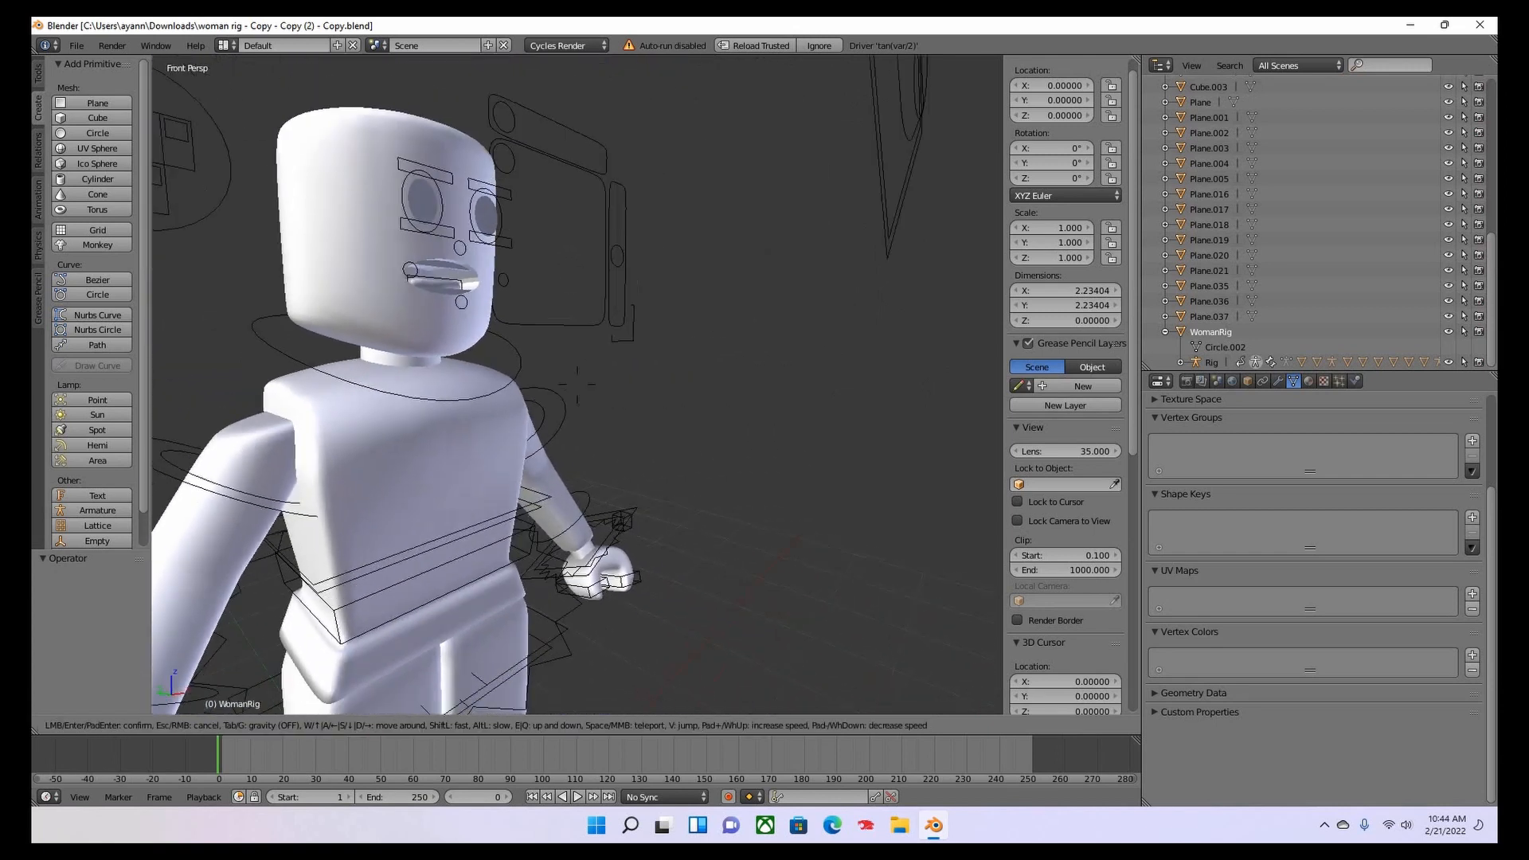
{"action": "key", "text": "s"}
{"action": "key", "text": "Return"}
{"action": "key", "text": "shift+f"}
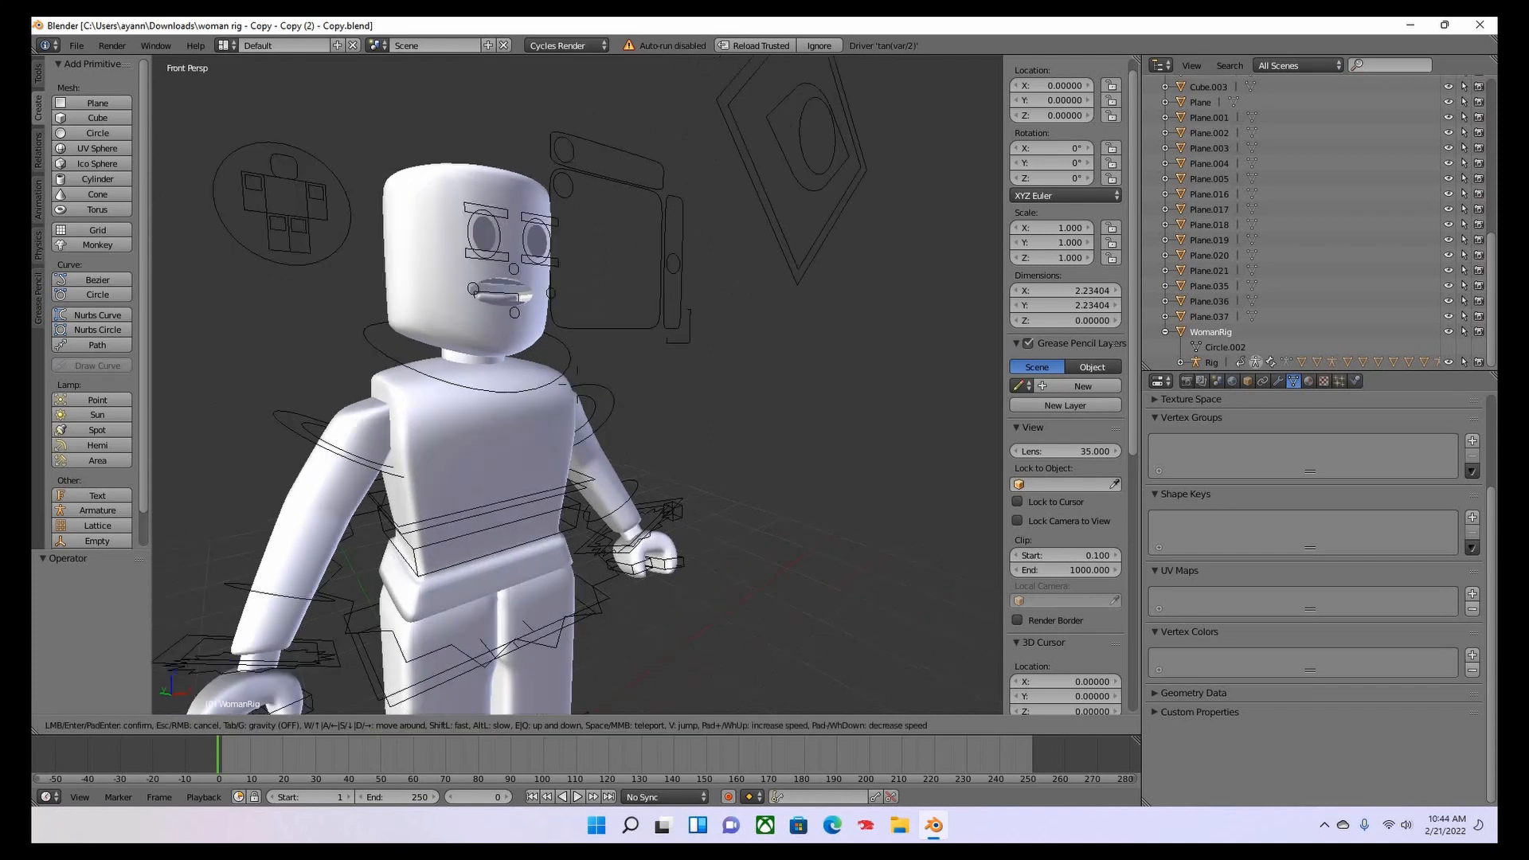
{"action": "key", "text": "w"}
{"action": "key", "text": "s"}
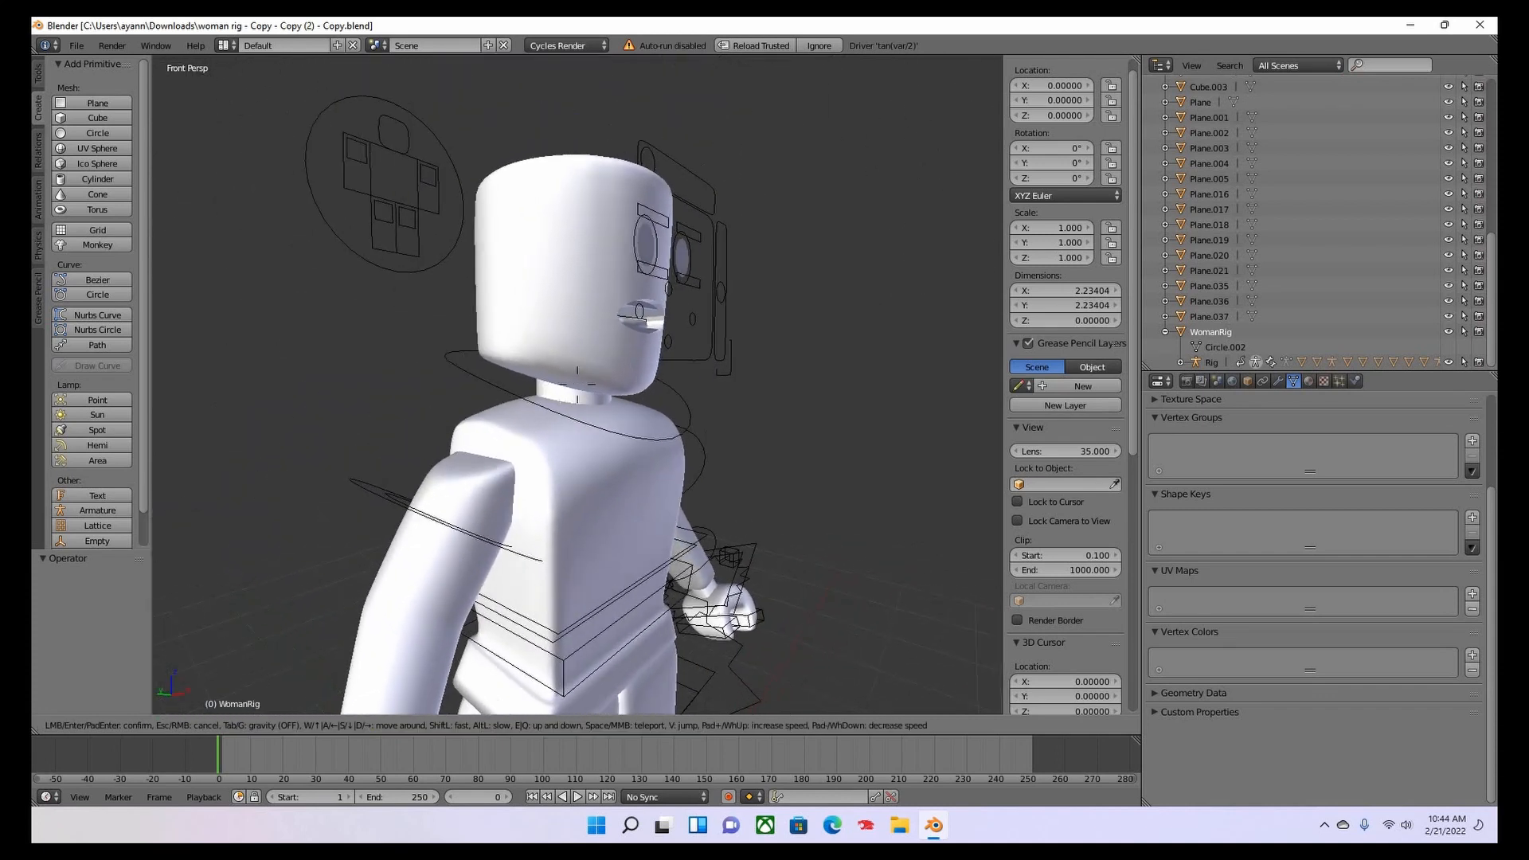
{"action": "key", "text": "w"}
{"action": "key", "text": "s"}
{"action": "key", "text": "w"}
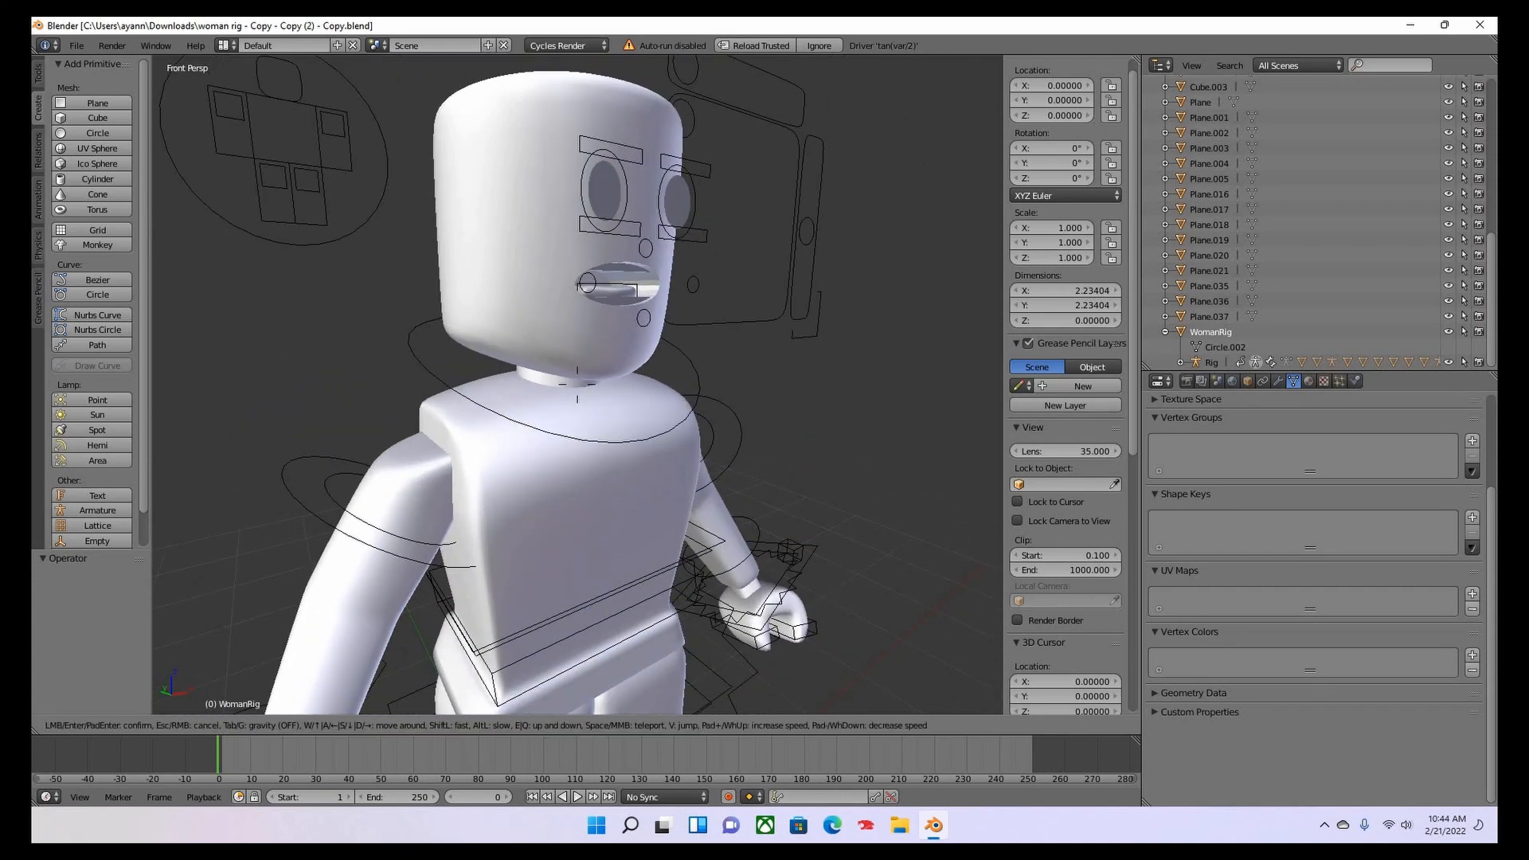
{"action": "key", "text": "s"}
{"action": "key", "text": "Return"}
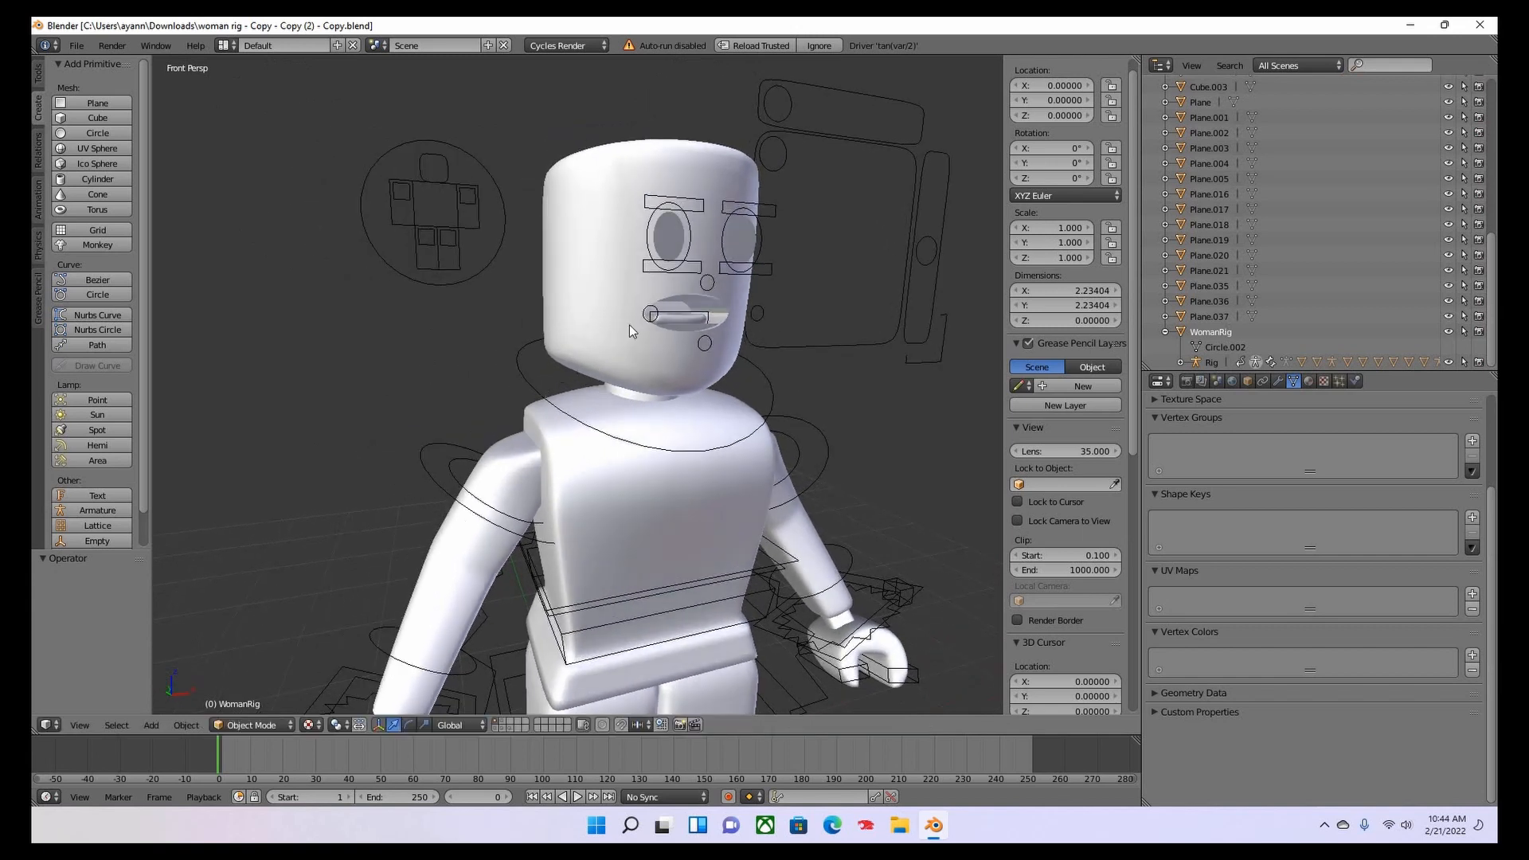
Delete the rig's head mesh together with the inner mouth piece and the upper mouth piece.
{"action": "right_click", "coordinate": [566, 302]}
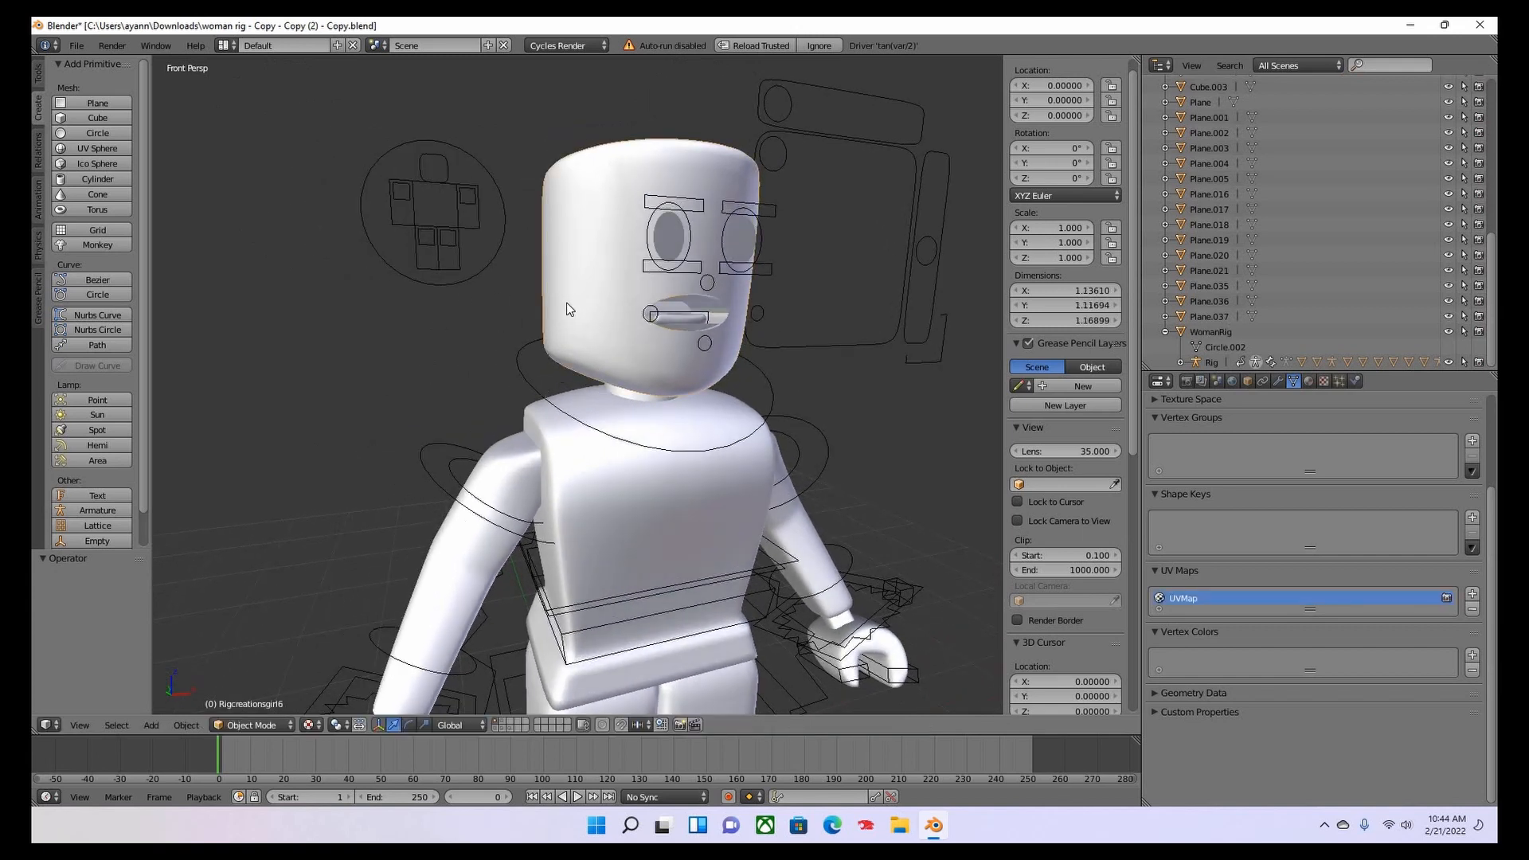
{"action": "key", "text": "x"}
{"action": "key", "text": "Return"}
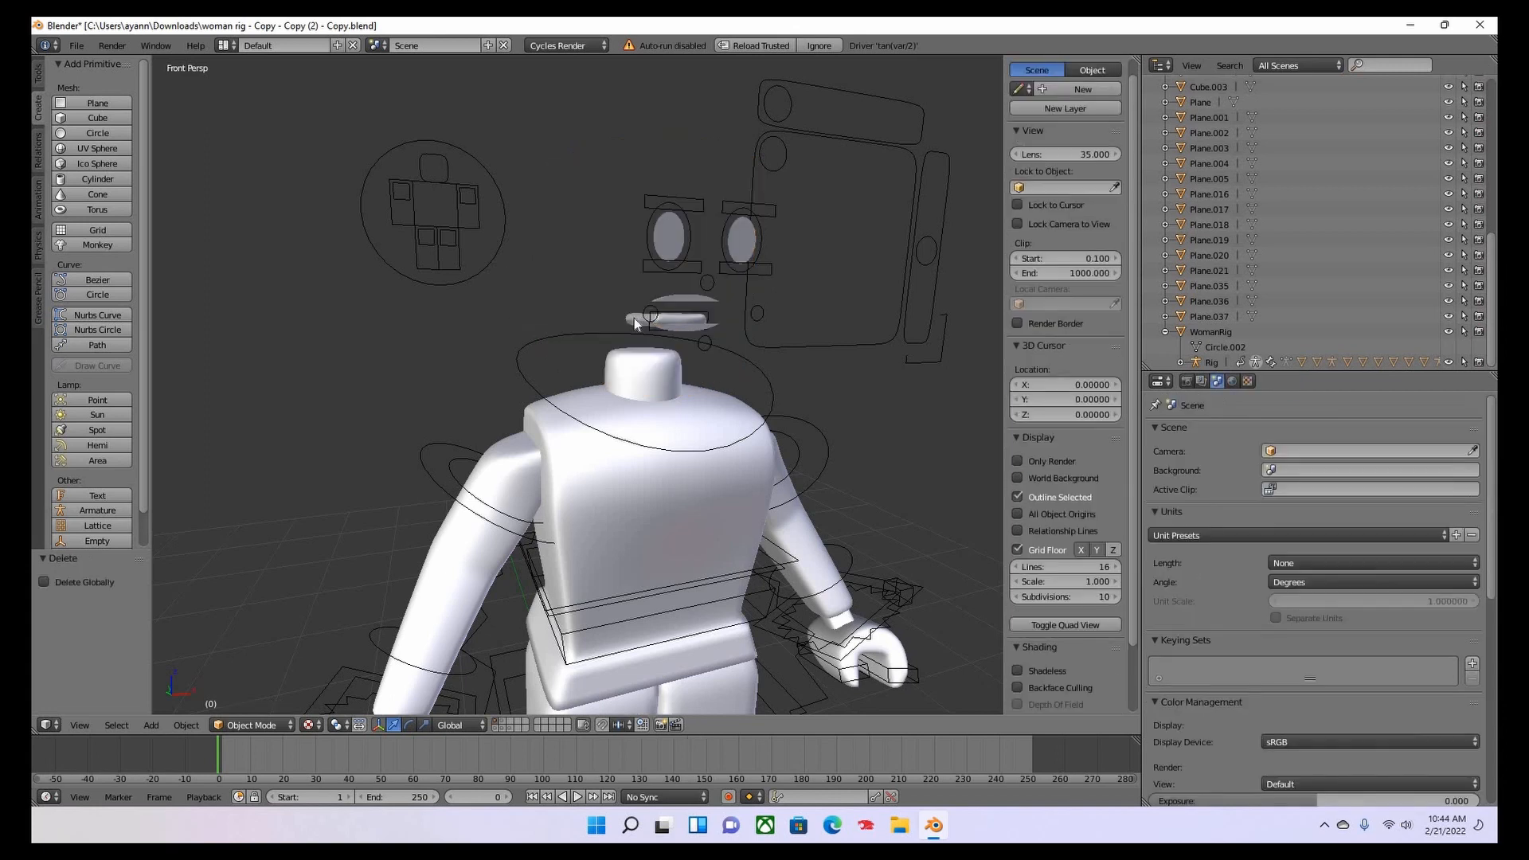
{"action": "right_click", "coordinate": [637, 323]}
{"action": "key", "text": "x"}
{"action": "key", "text": "Return"}
{"action": "right_click", "coordinate": [676, 298]}
{"action": "key", "text": "x"}
{"action": "key", "text": "Return"}
Delete both eye meshes and the remaining lower mouth piece of the rig's face.
{"action": "right_click", "coordinate": [669, 239]}
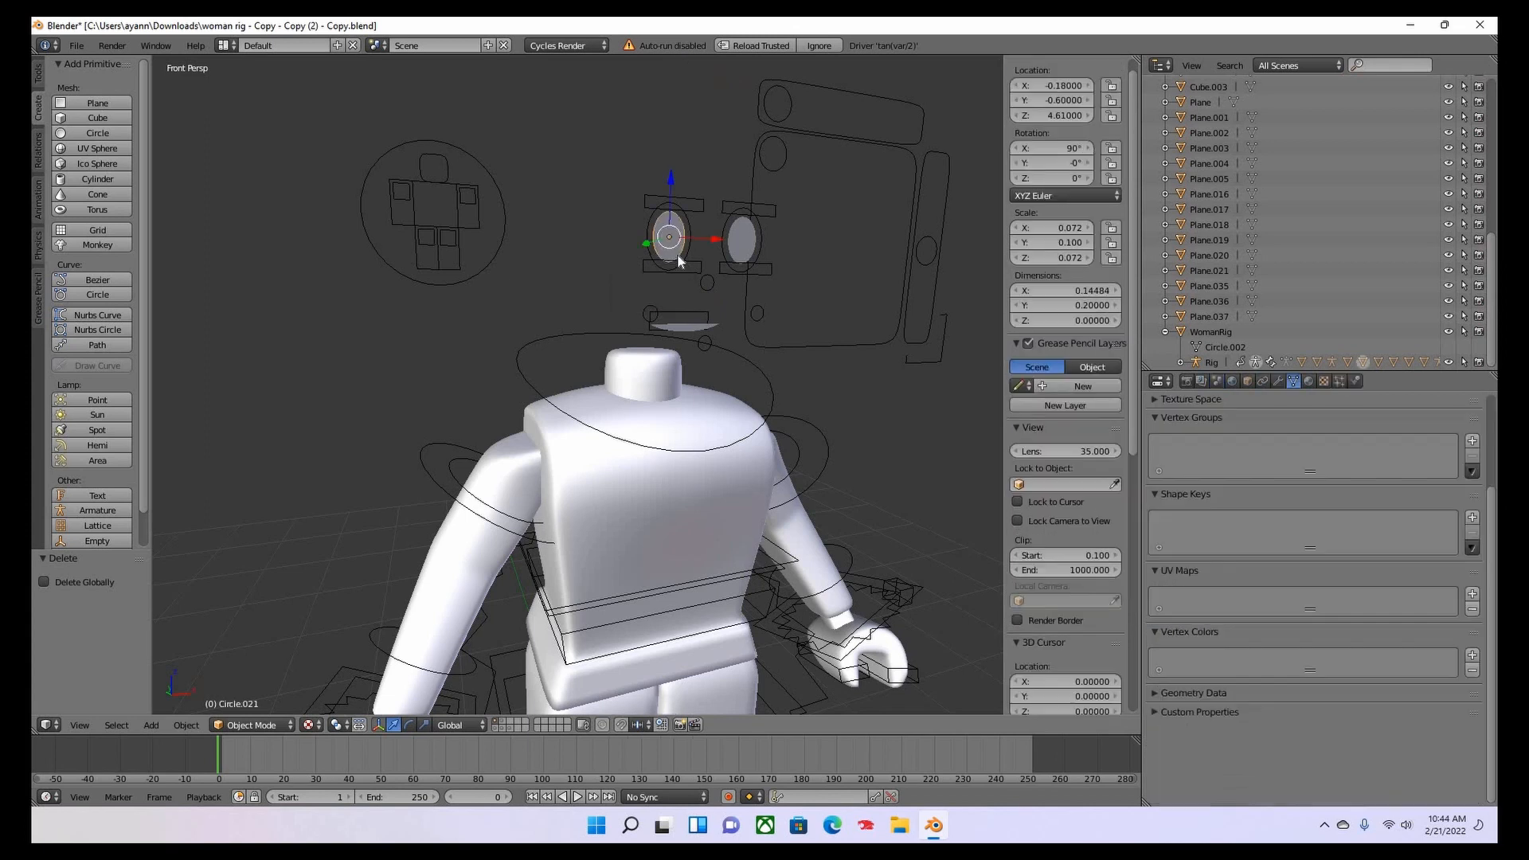
{"action": "key", "text": "x"}
{"action": "key", "text": "Return"}
{"action": "right_click", "coordinate": [738, 246]}
{"action": "key", "text": "x"}
{"action": "key", "text": "Return"}
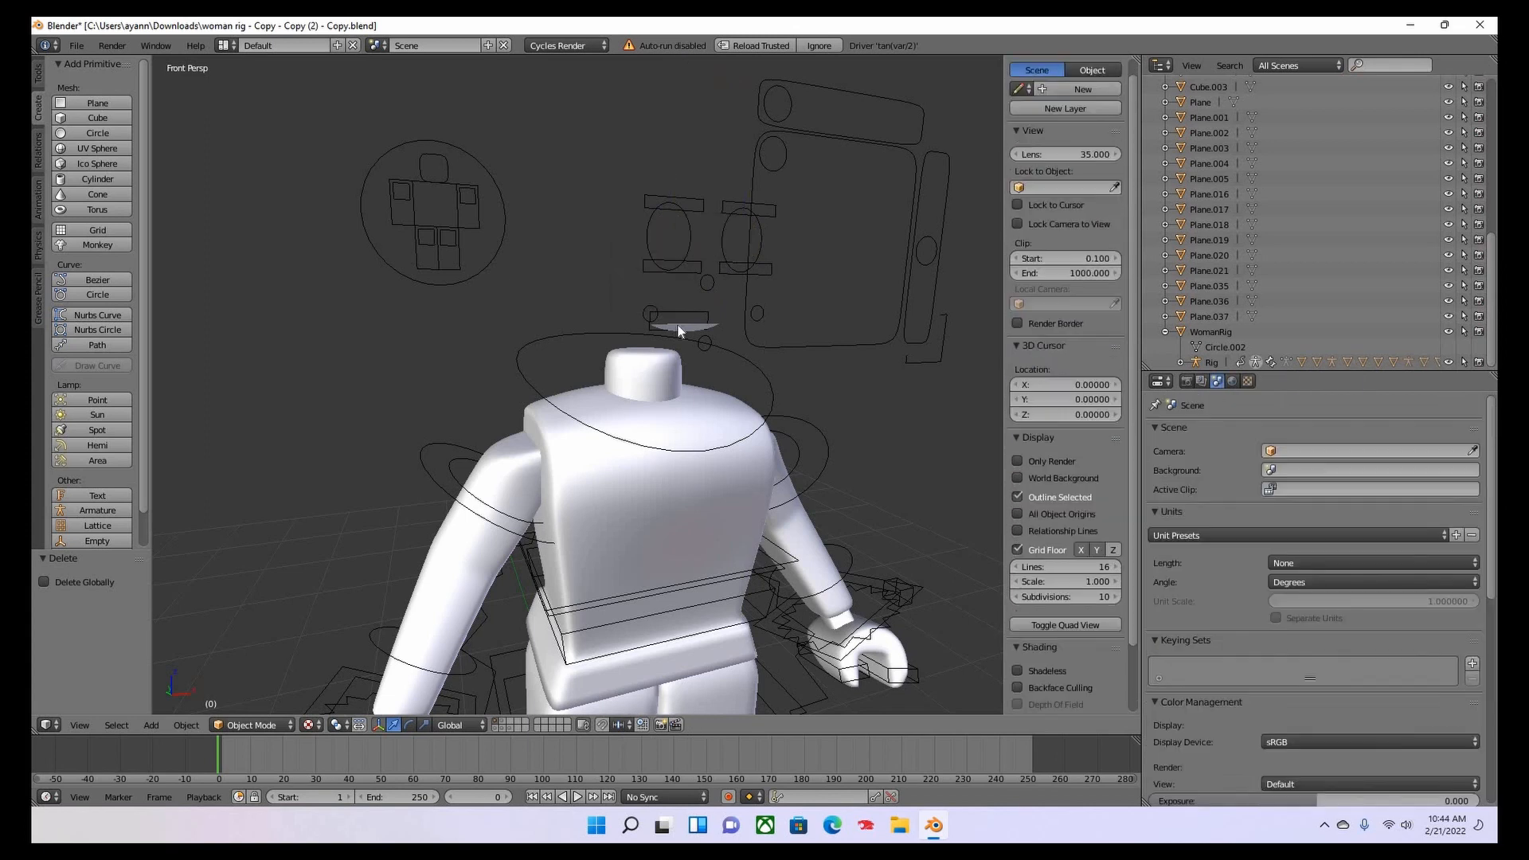
{"action": "right_click", "coordinate": [696, 333]}
{"action": "key", "text": "x"}
{"action": "key", "text": "Return"}
Inspect the headless rig up close around the neck and from the front at full-body distance.
{"action": "key", "text": "shift+f"}
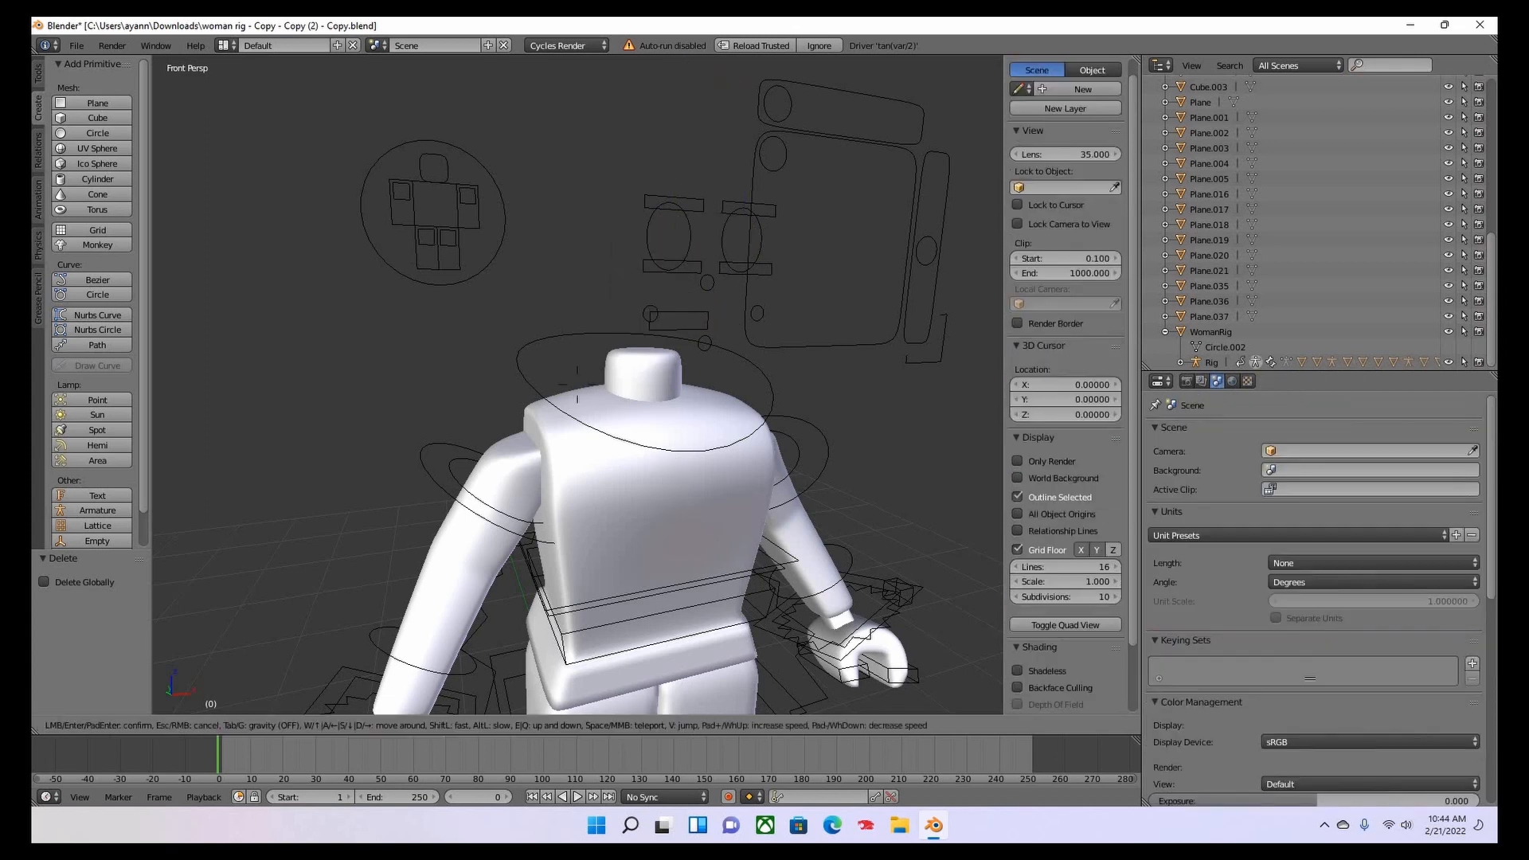
{"action": "key", "text": "w"}
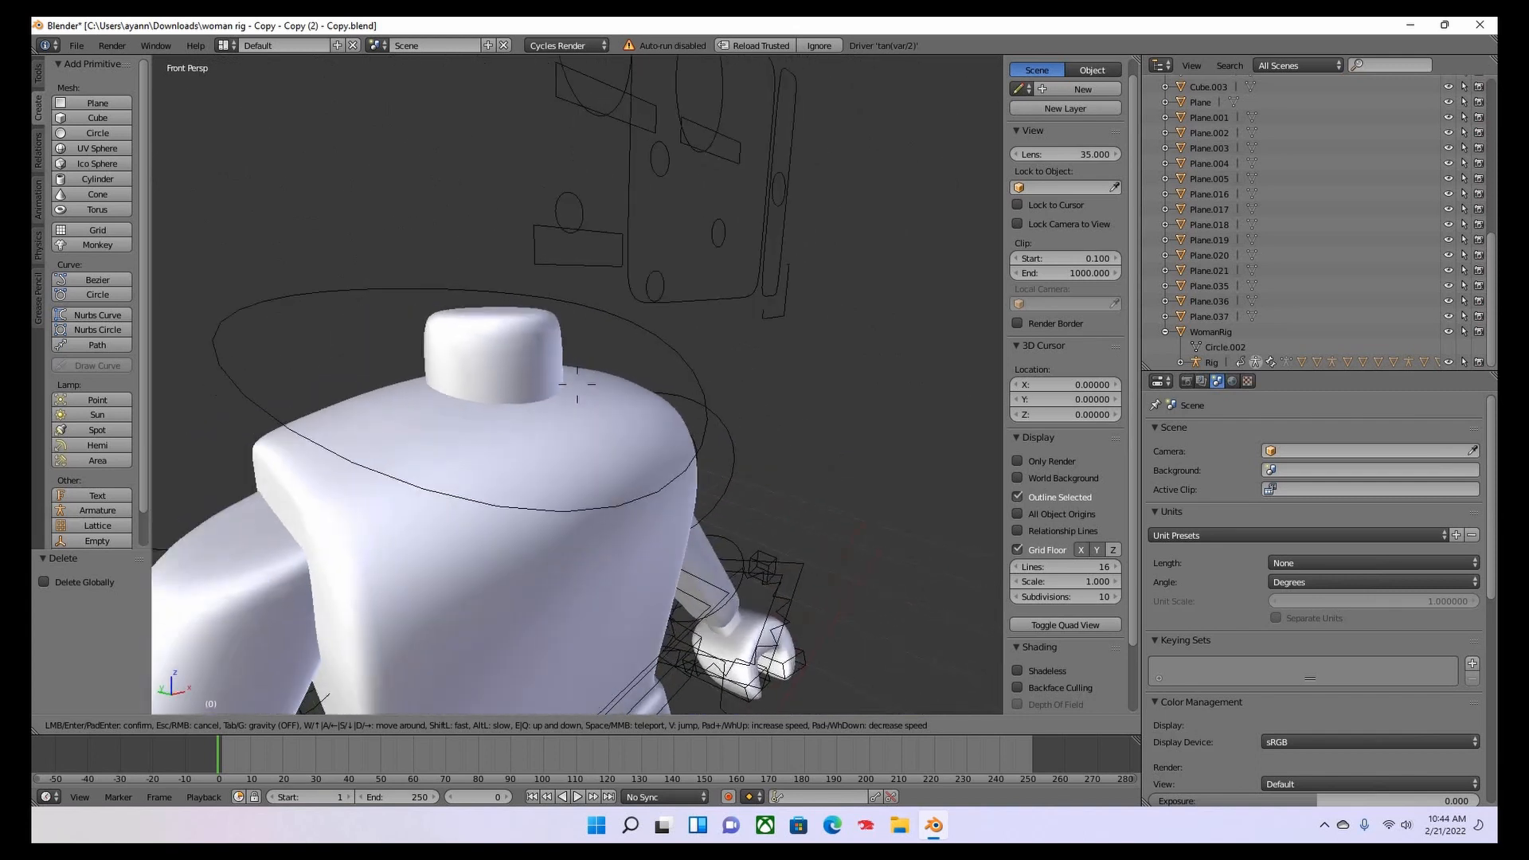
{"action": "key", "text": "s"}
{"action": "key", "text": "s"}
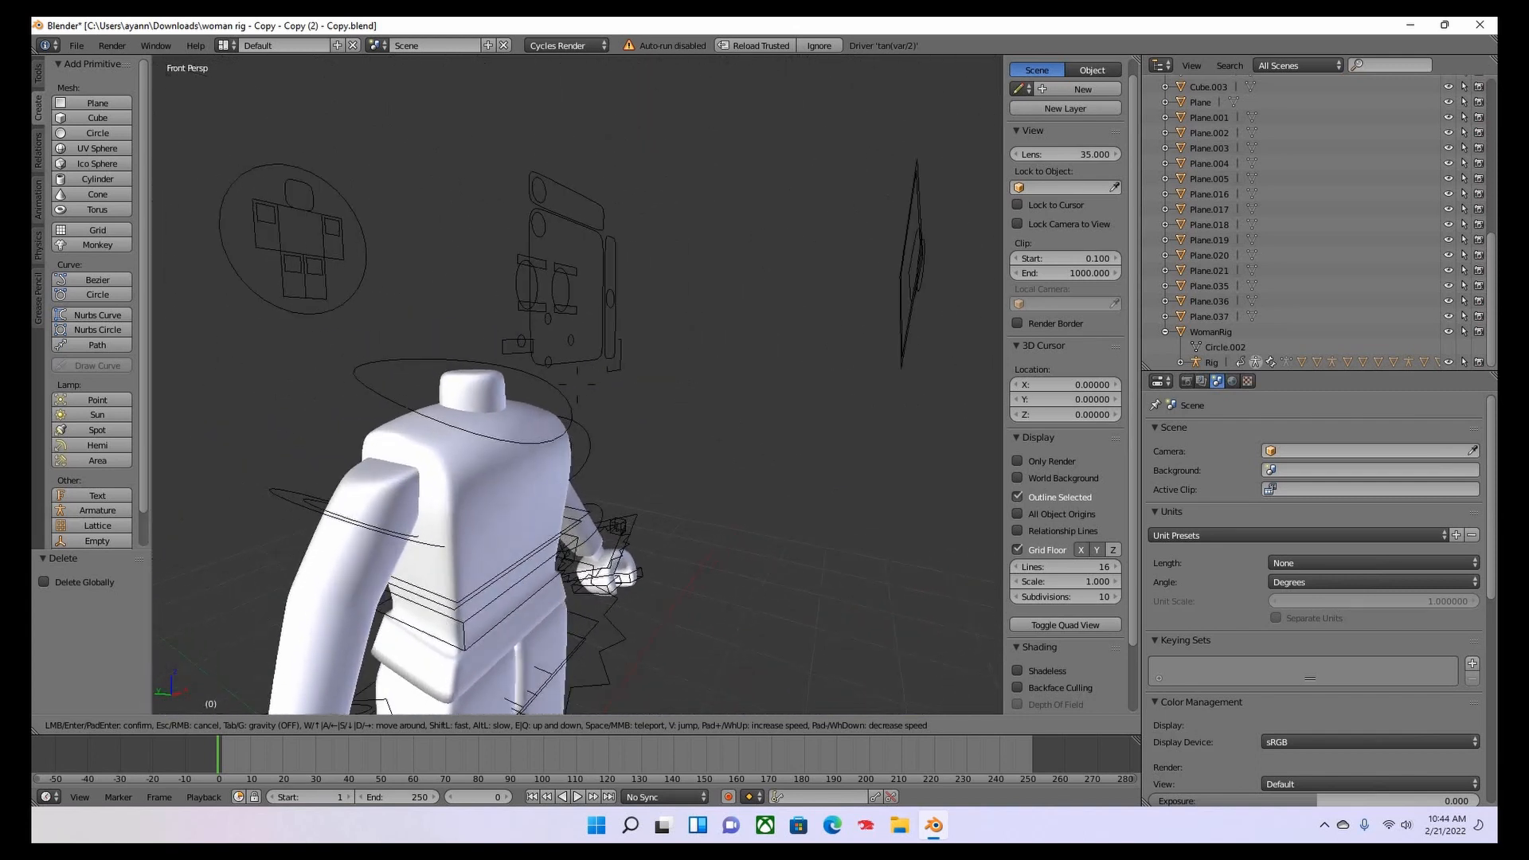
{"action": "key", "text": "w"}
{"action": "key", "text": "s"}
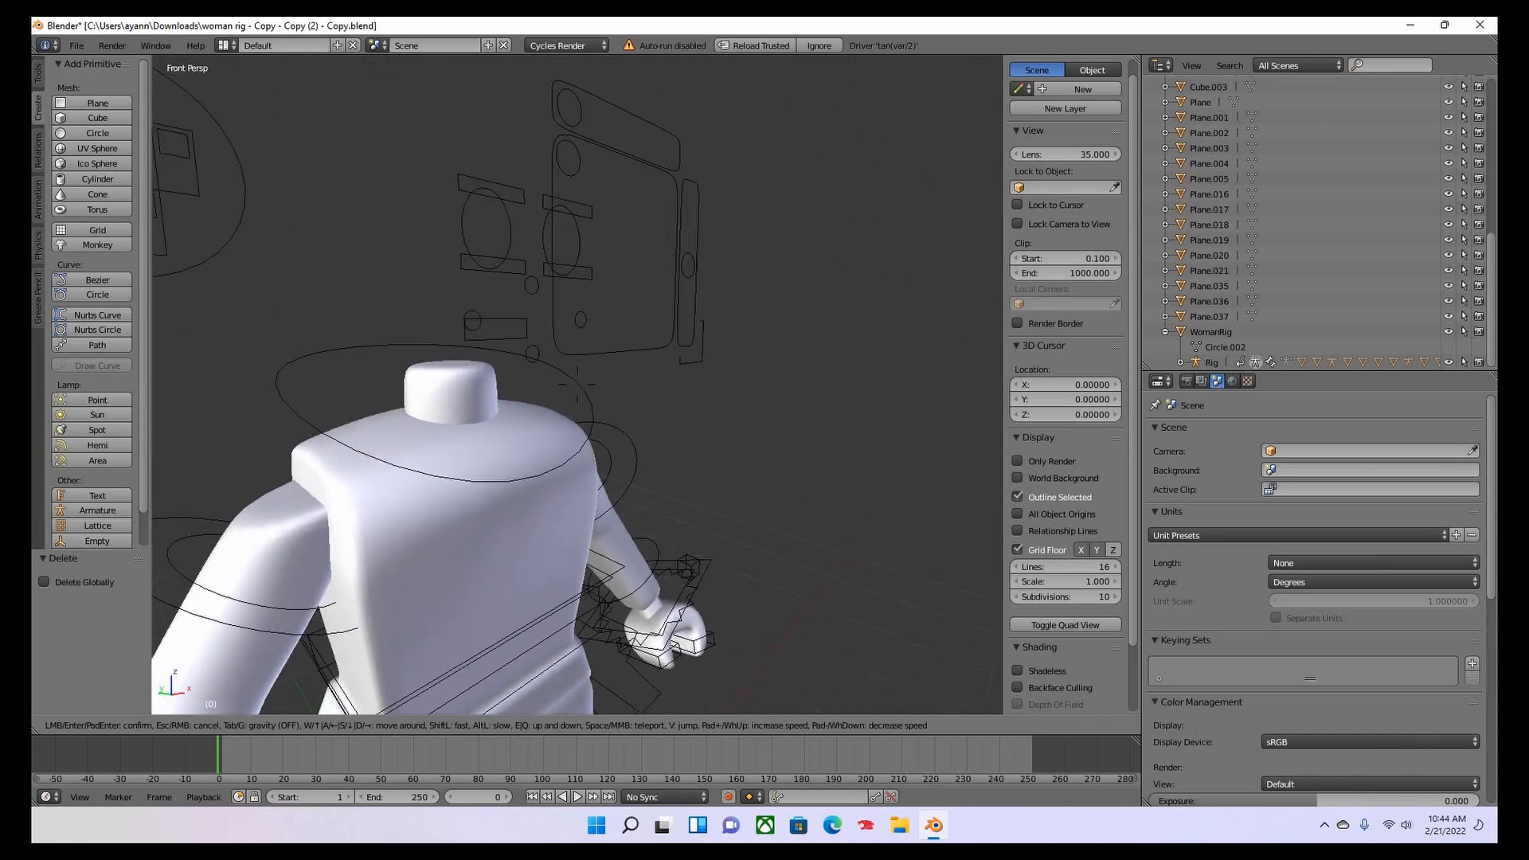
{"action": "key", "text": "s"}
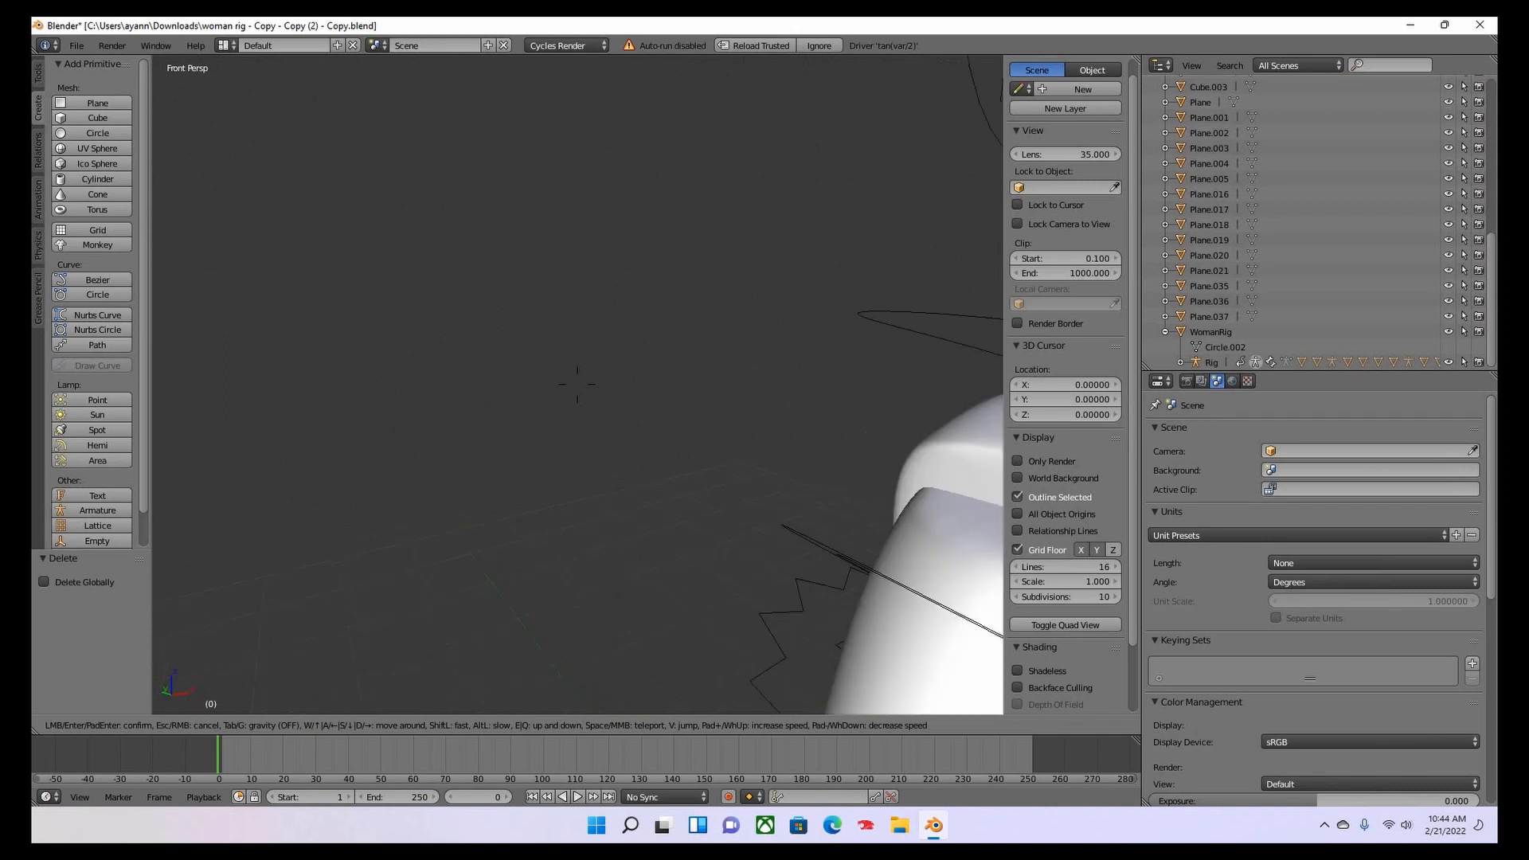
{"action": "key", "text": "s"}
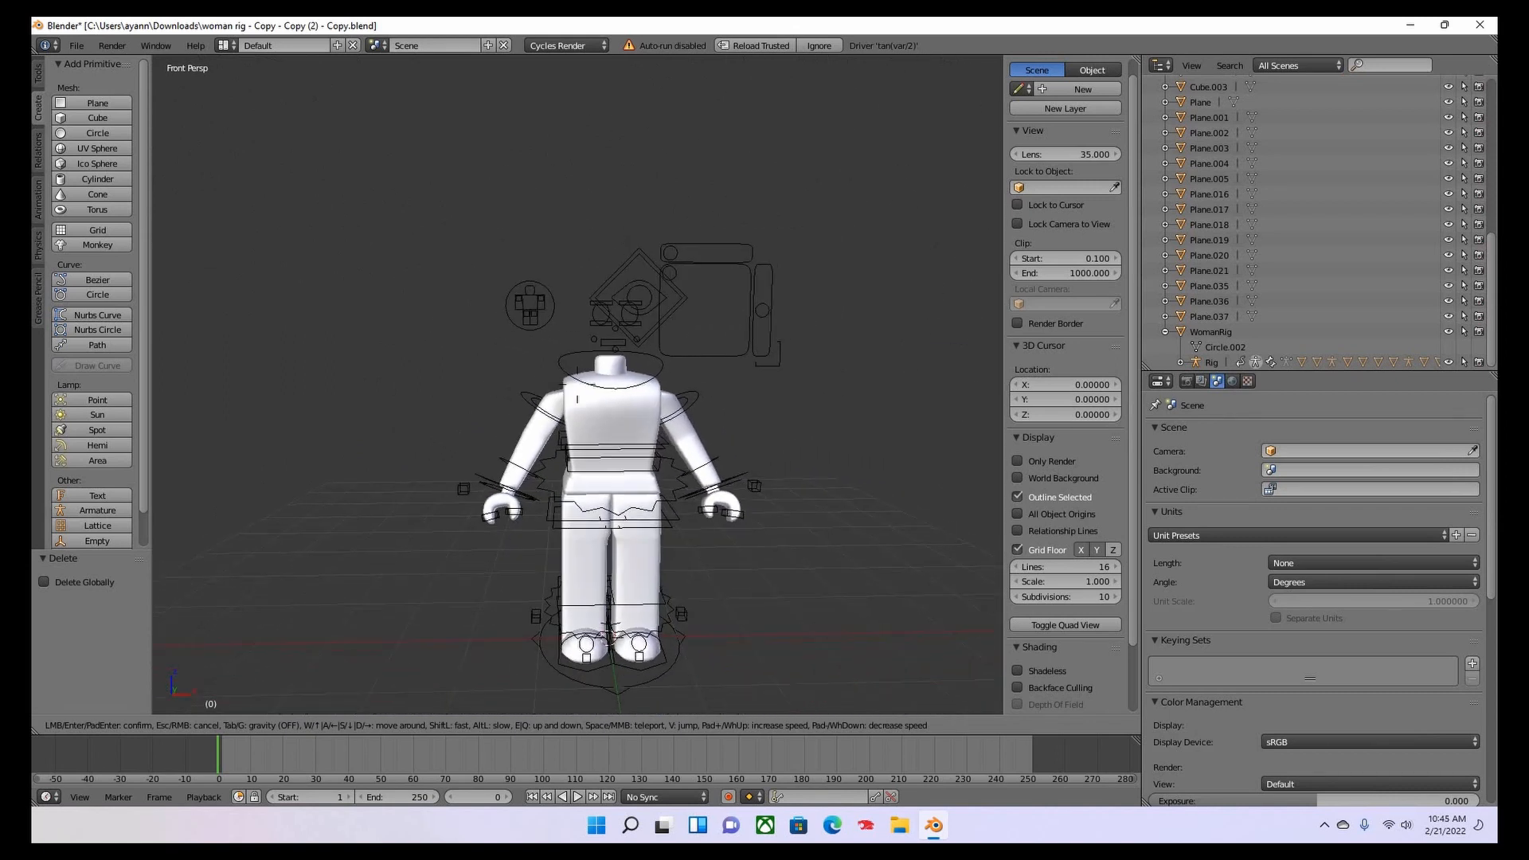
{"action": "key", "text": "w"}
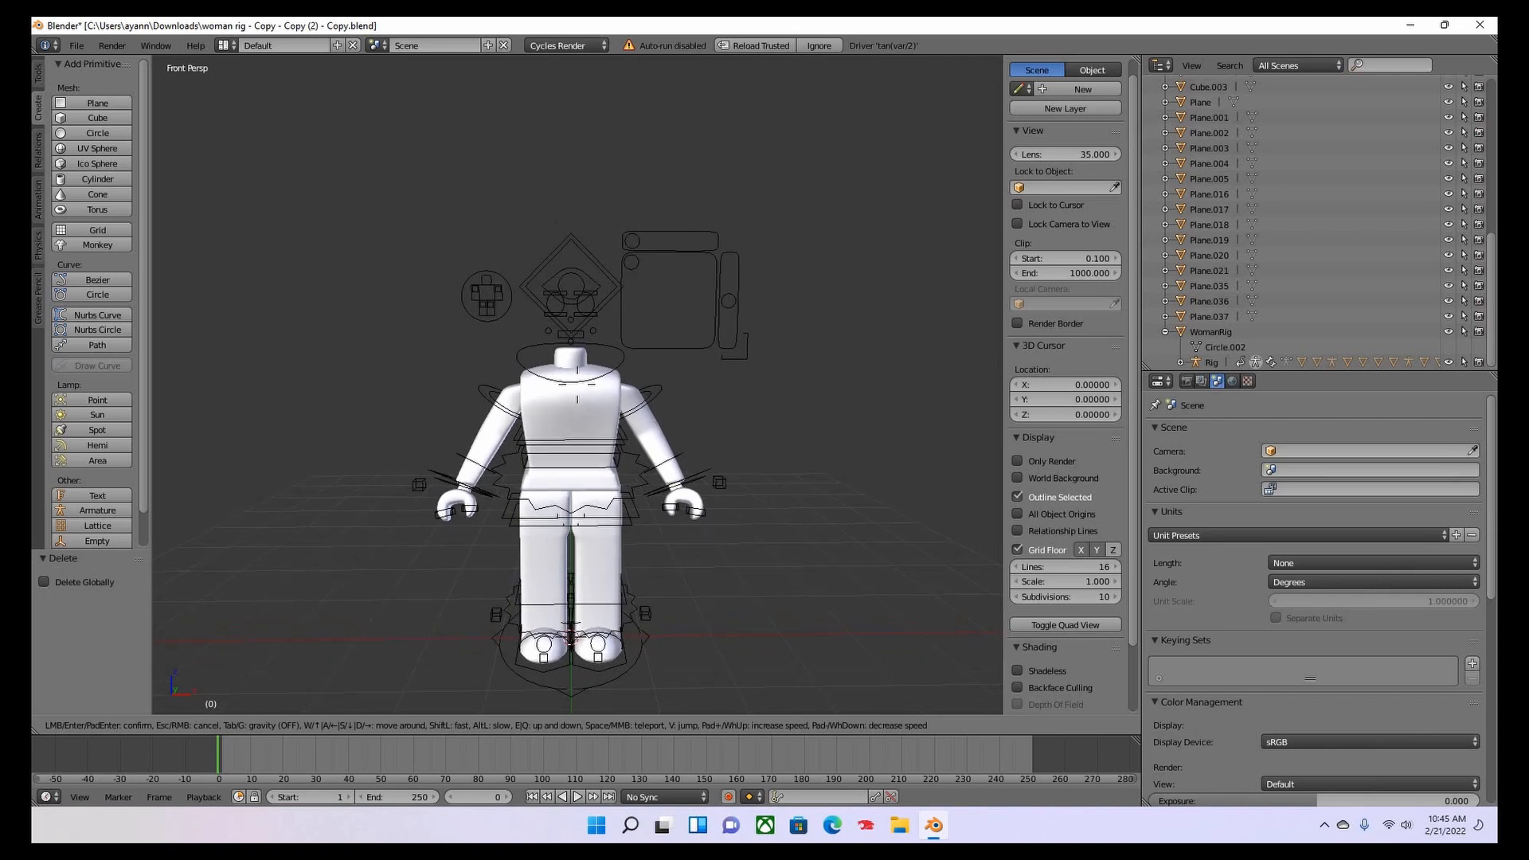
{"action": "left_click", "coordinate": [605, 395]}
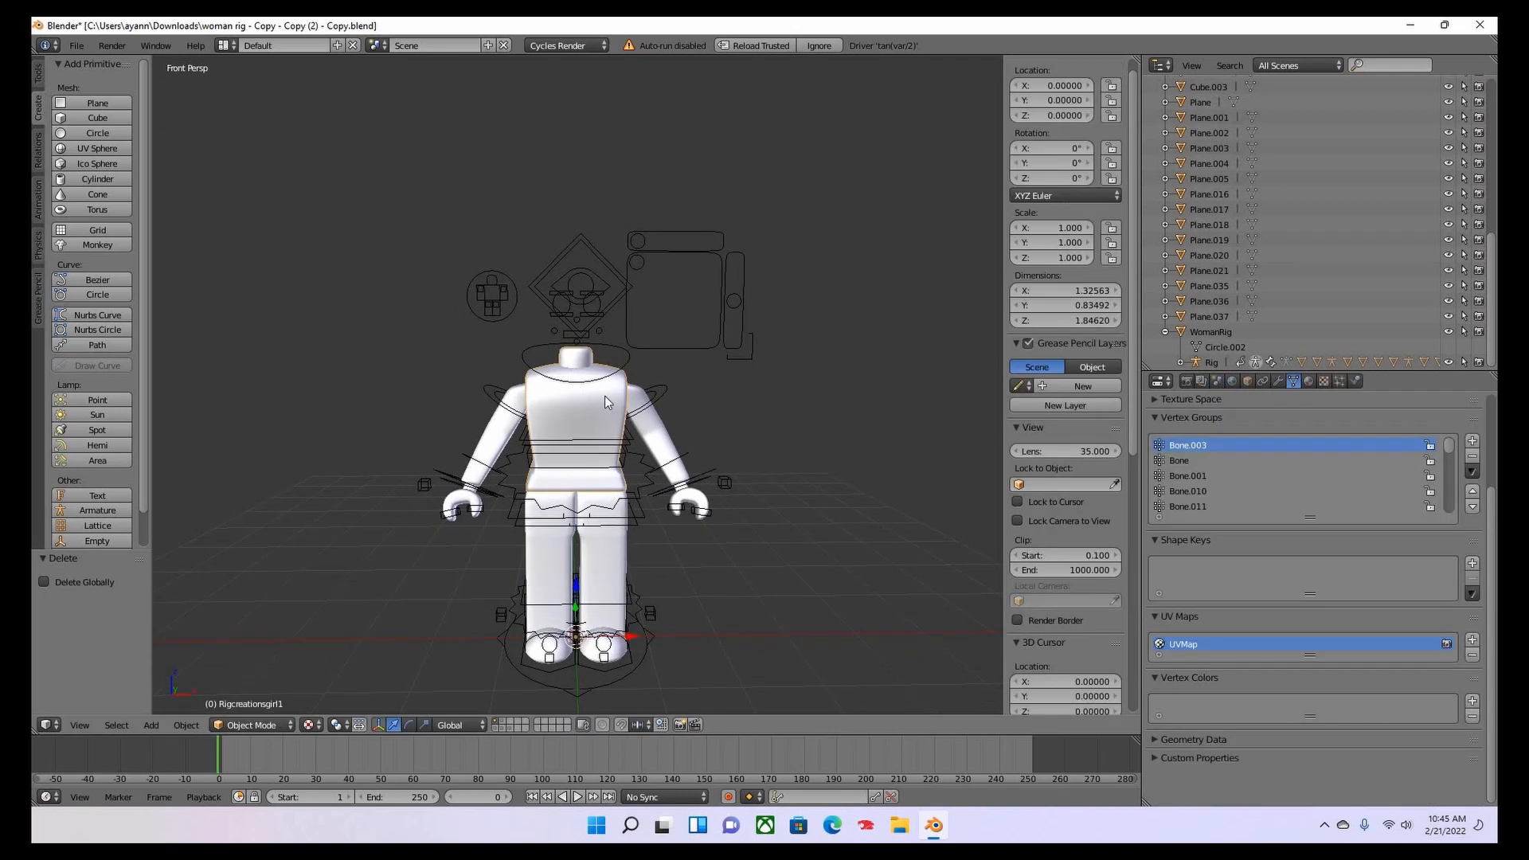
Select the rig's torso mesh as the active object.
{"action": "right_click", "coordinate": [604, 395]}
{"action": "right_click", "coordinate": [661, 414]}
{"action": "key", "text": "ctrl+z"}
Split the 3D viewport into two stacked areas and switch the upper one to the Node Editor.
{"action": "left_click_drag", "start_coordinate": [1127, 154], "coordinate": [1137, 224]}
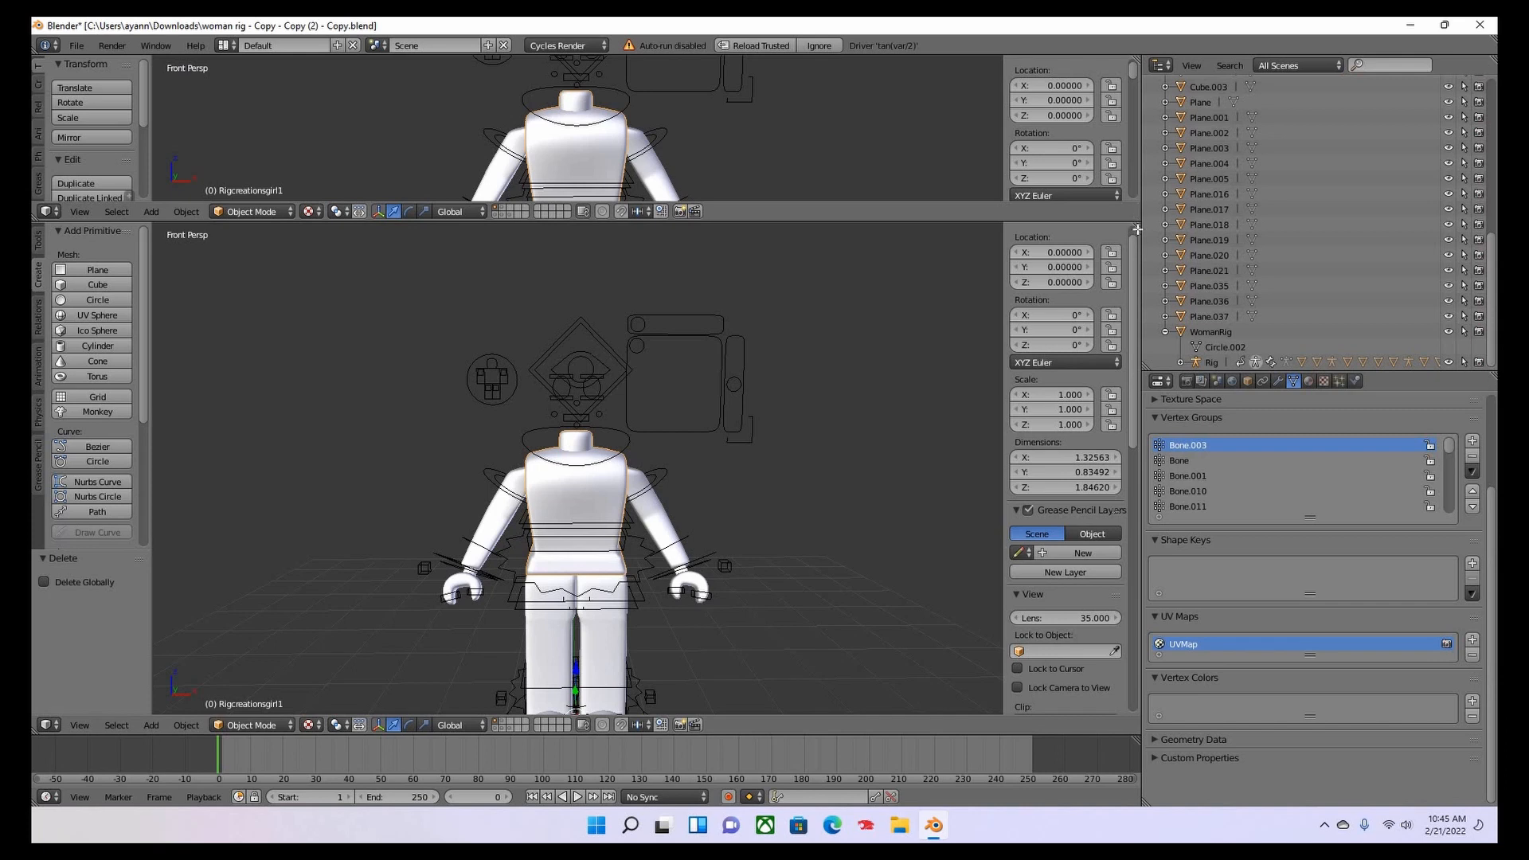
{"action": "left_click_drag", "start_coordinate": [1138, 229], "coordinate": [1147, 86]}
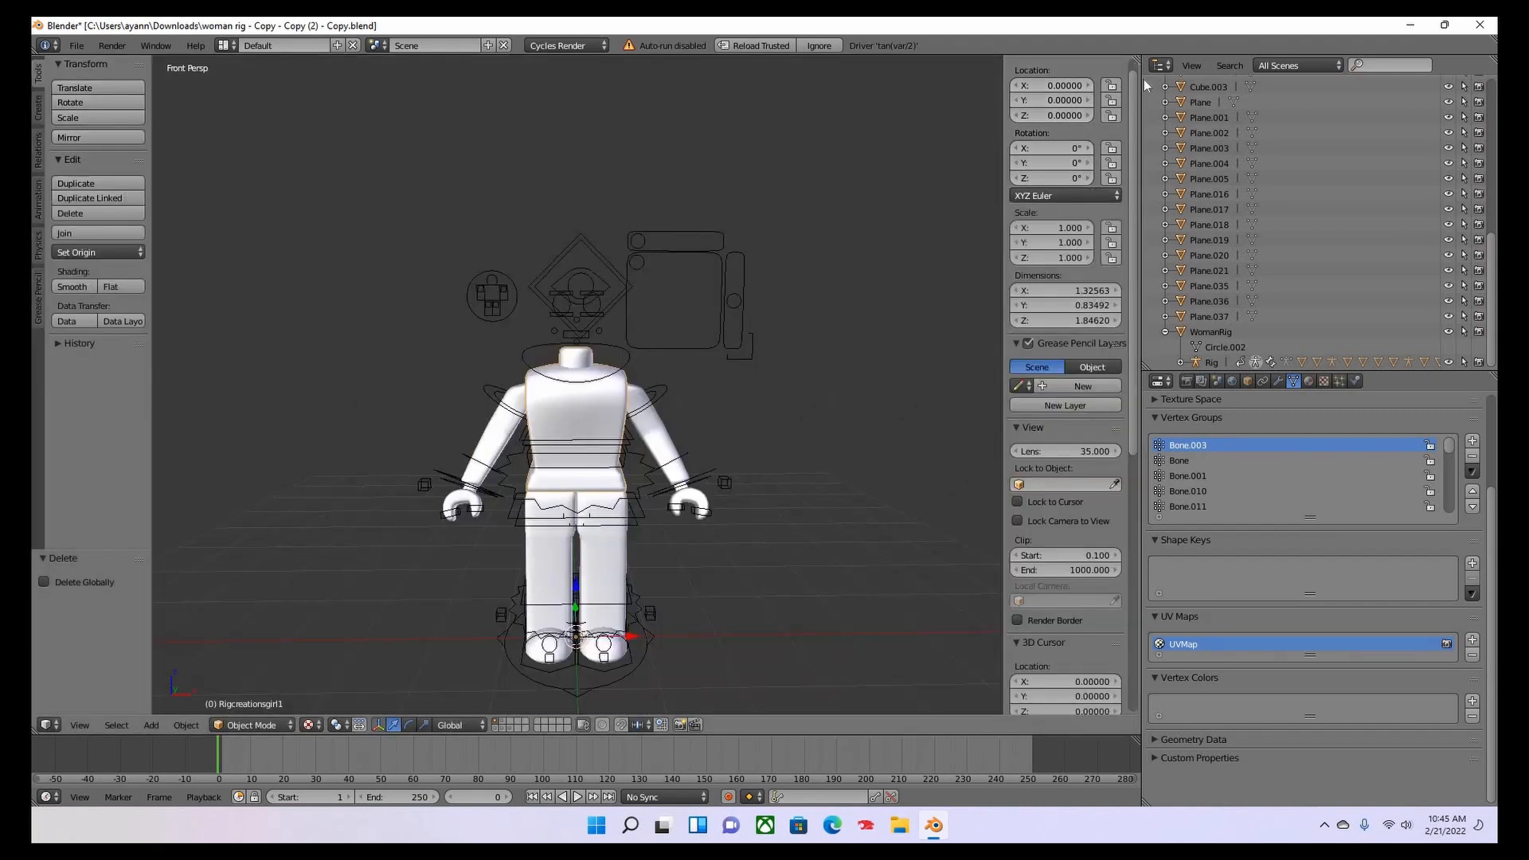
{"action": "left_click_drag", "start_coordinate": [1119, 162], "coordinate": [1067, 319]}
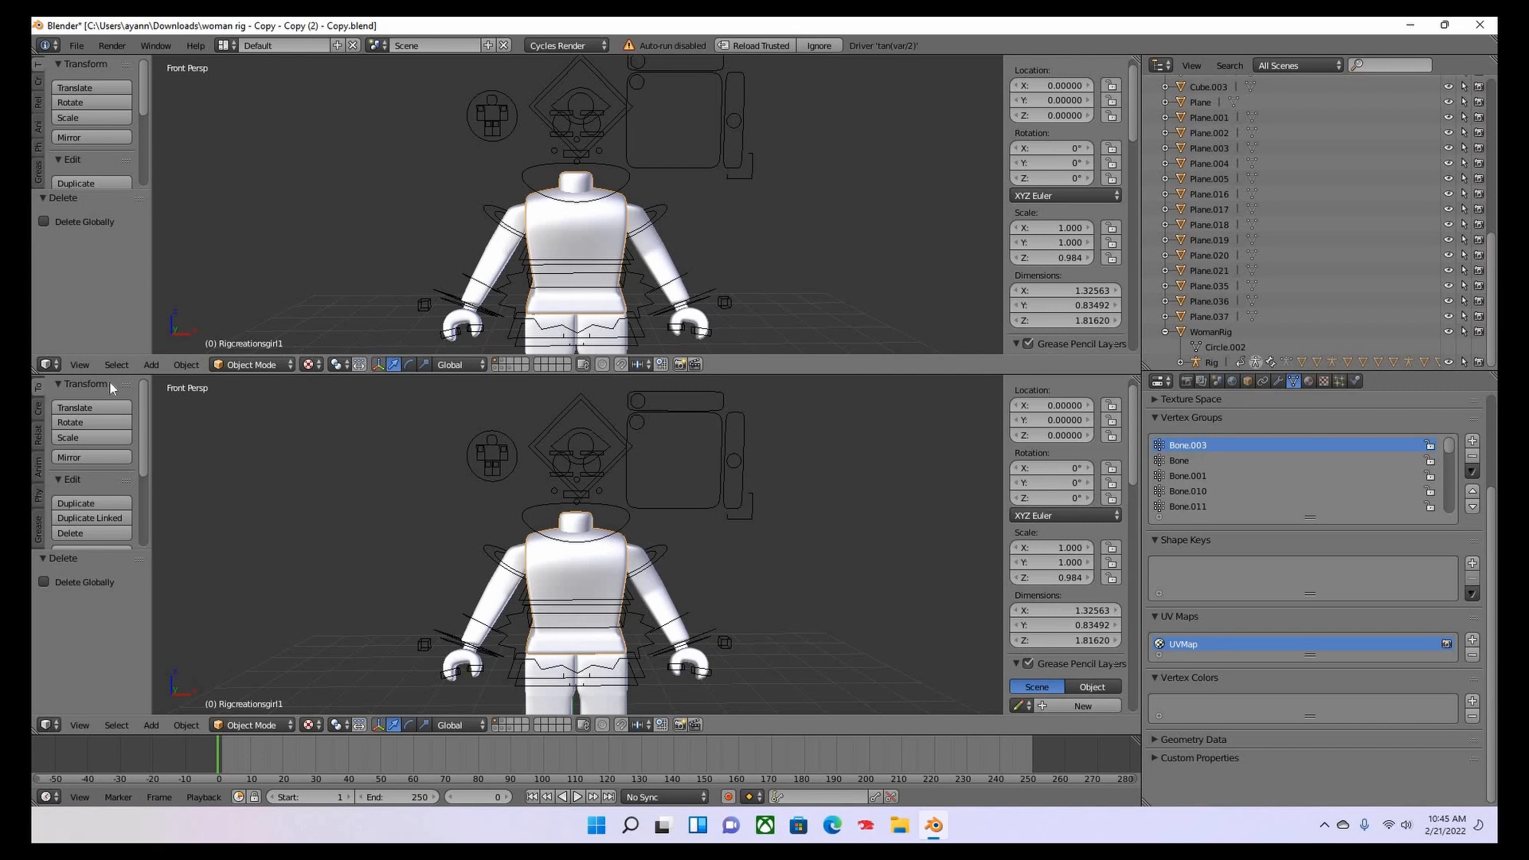
{"action": "left_click", "coordinate": [48, 366]}
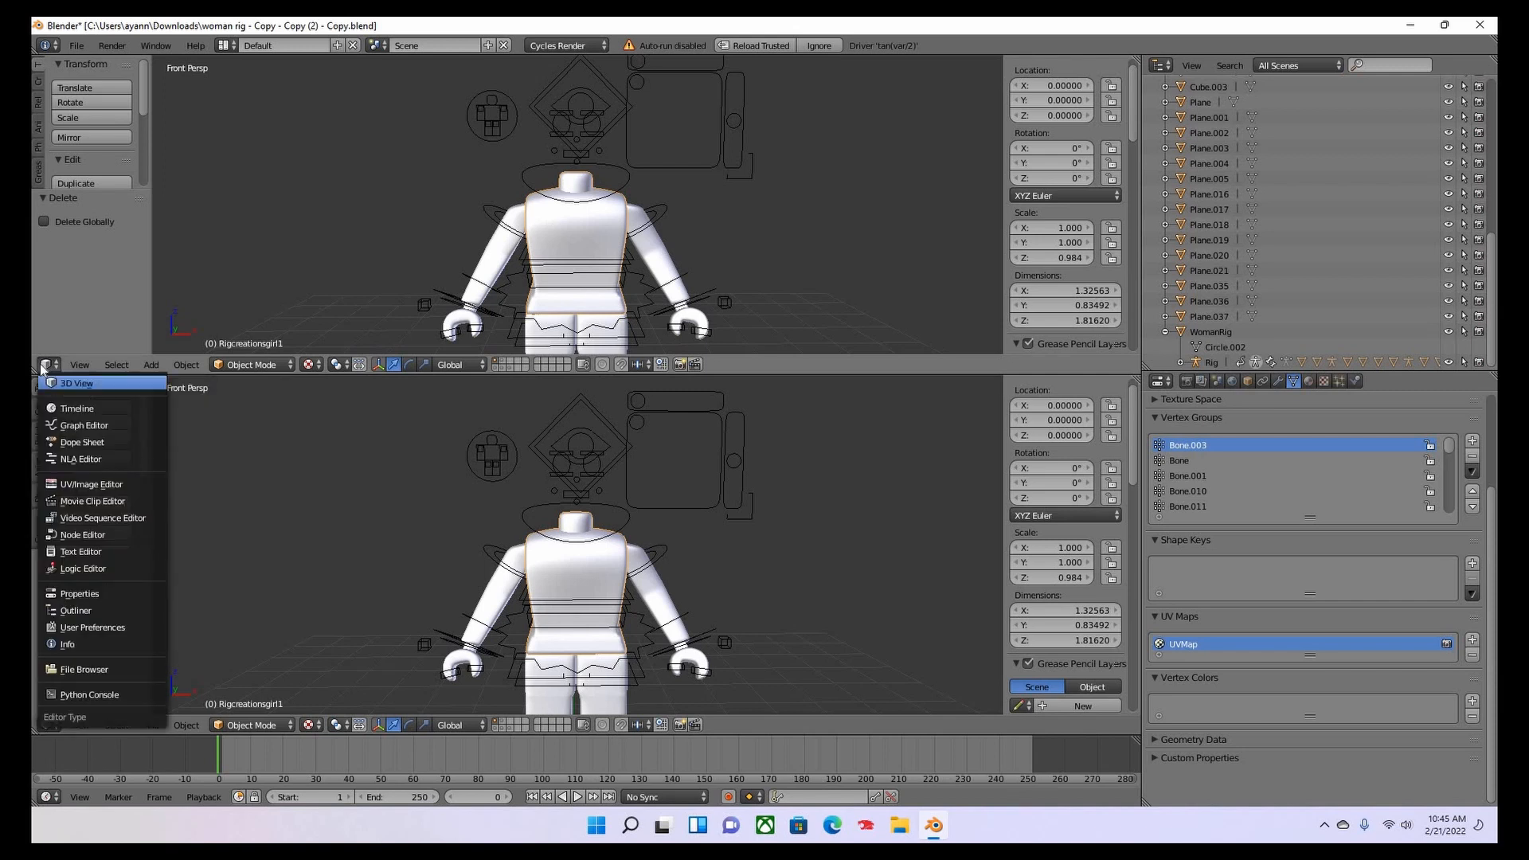
{"action": "left_click", "coordinate": [132, 540]}
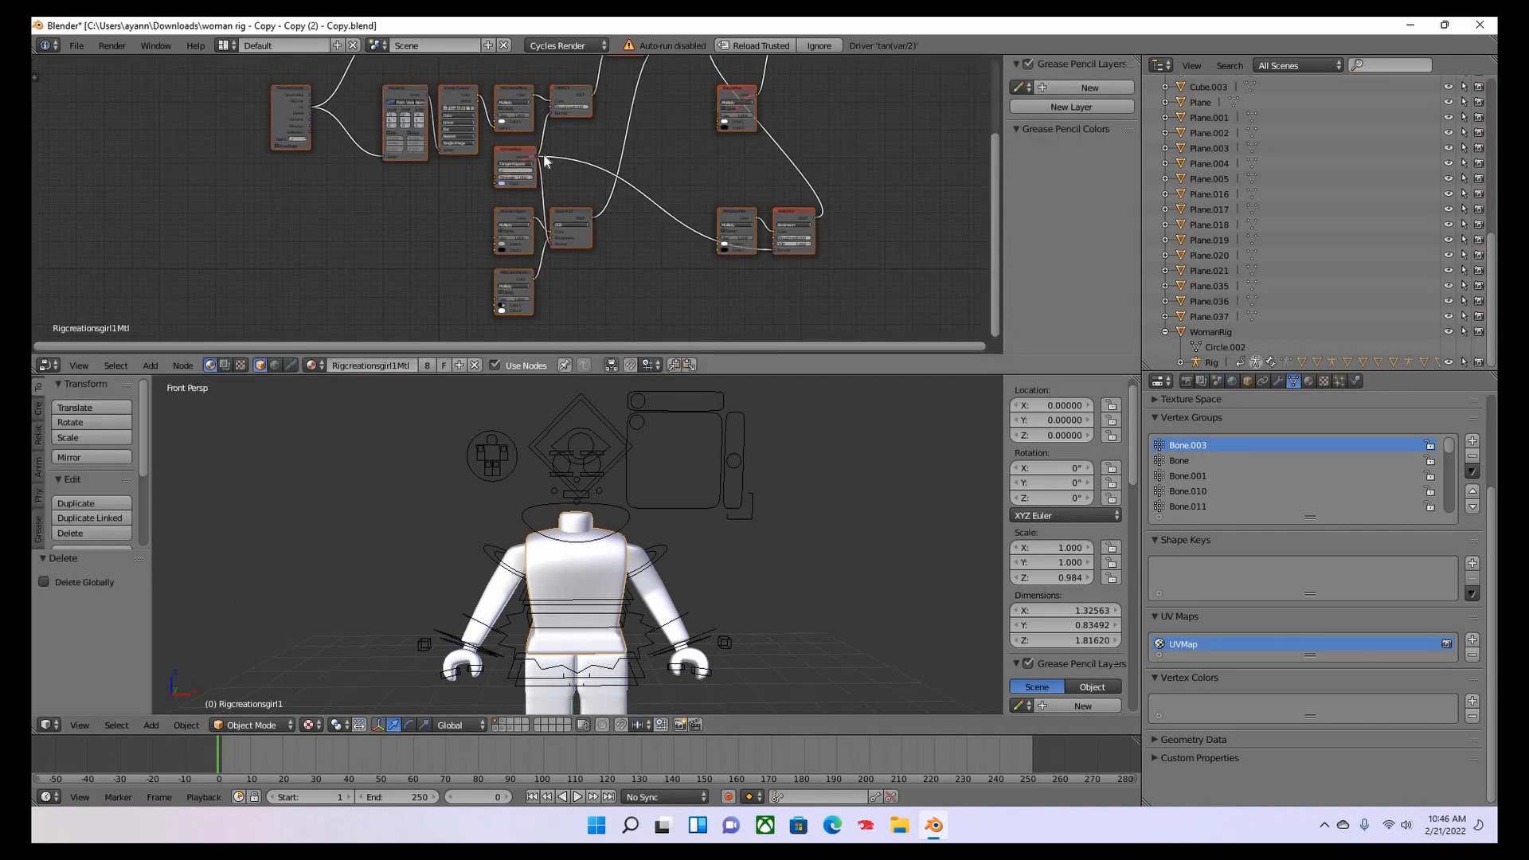
Examine the shader node tree of the torso's Rigcreationsgirl1Mtl material.
{"action": "scroll", "coordinate": [556, 142], "scroll_direction": "down", "scroll_amount": 5}
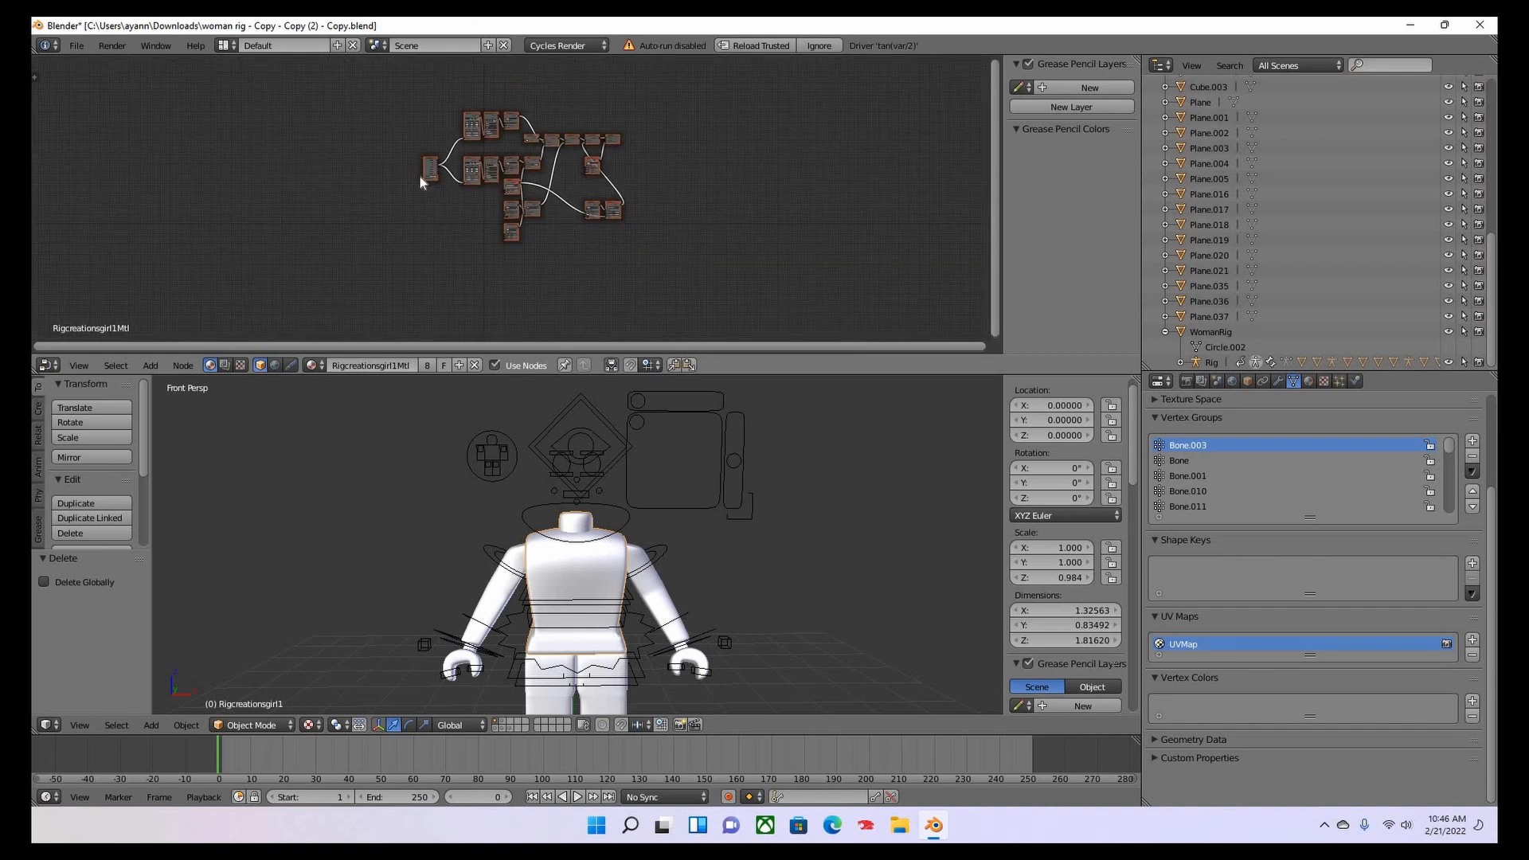
{"action": "scroll", "coordinate": [411, 145], "scroll_direction": "up", "scroll_amount": 4}
{"action": "scroll", "coordinate": [403, 146], "scroll_direction": "up", "scroll_amount": 5}
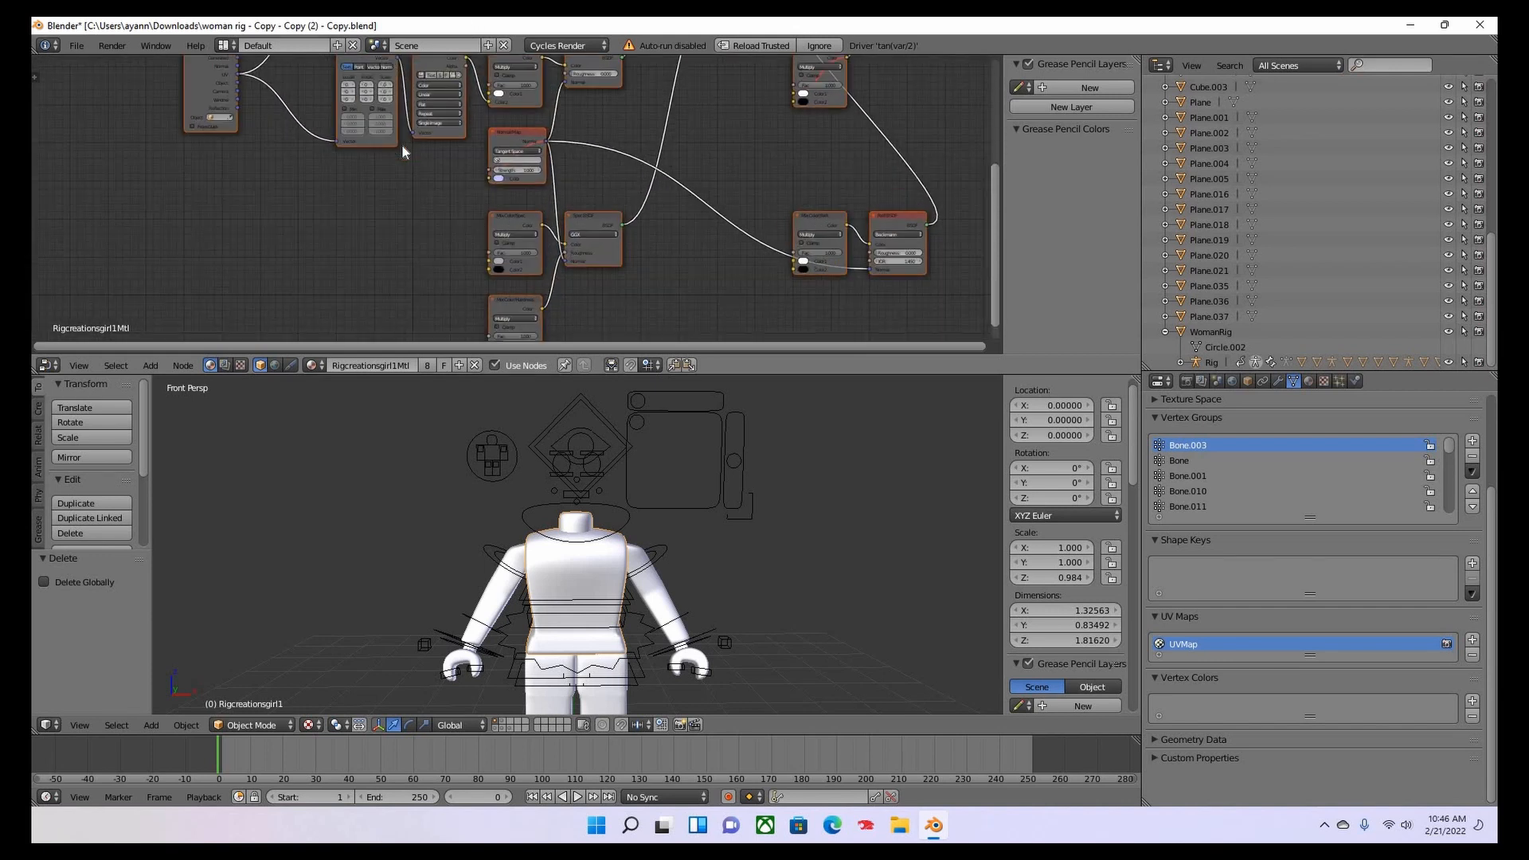
{"action": "scroll", "coordinate": [405, 144], "scroll_direction": "down", "scroll_amount": 8}
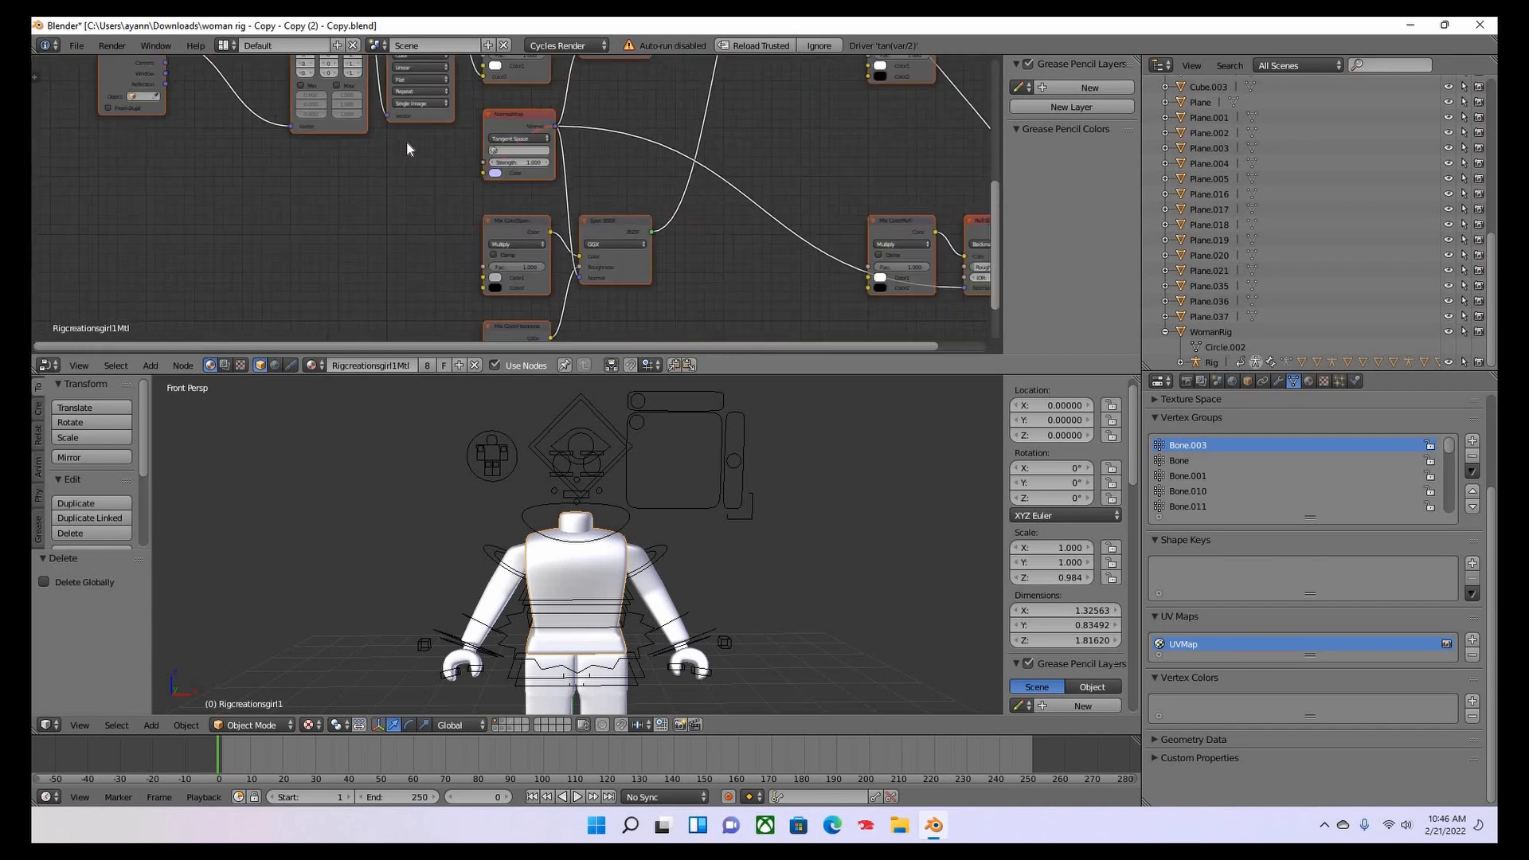
{"action": "scroll", "coordinate": [422, 142], "scroll_direction": "down", "scroll_amount": 1}
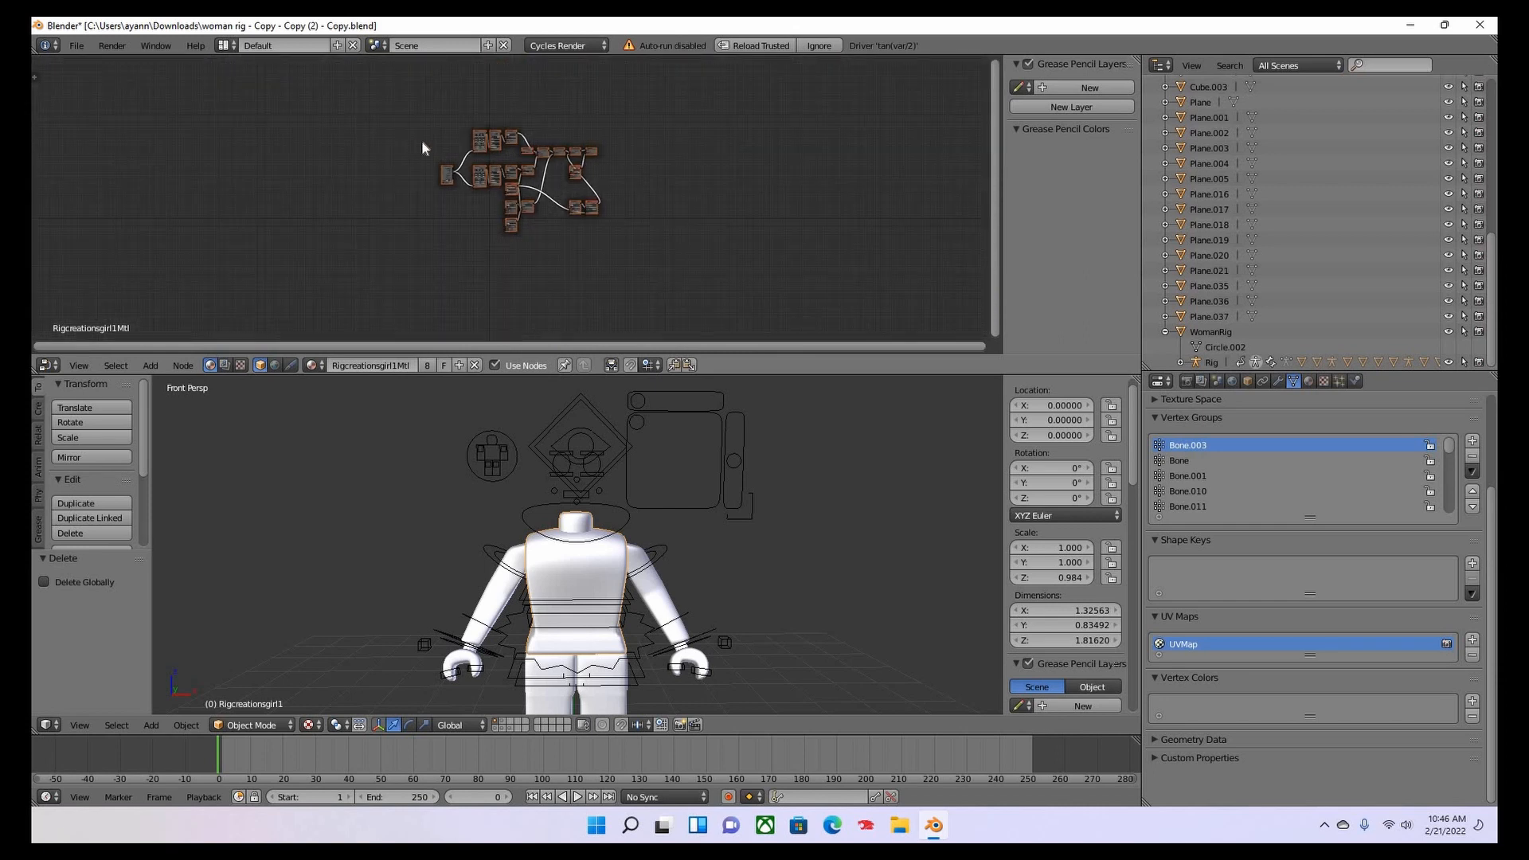
{"action": "scroll", "coordinate": [473, 162], "scroll_direction": "up", "scroll_amount": 1}
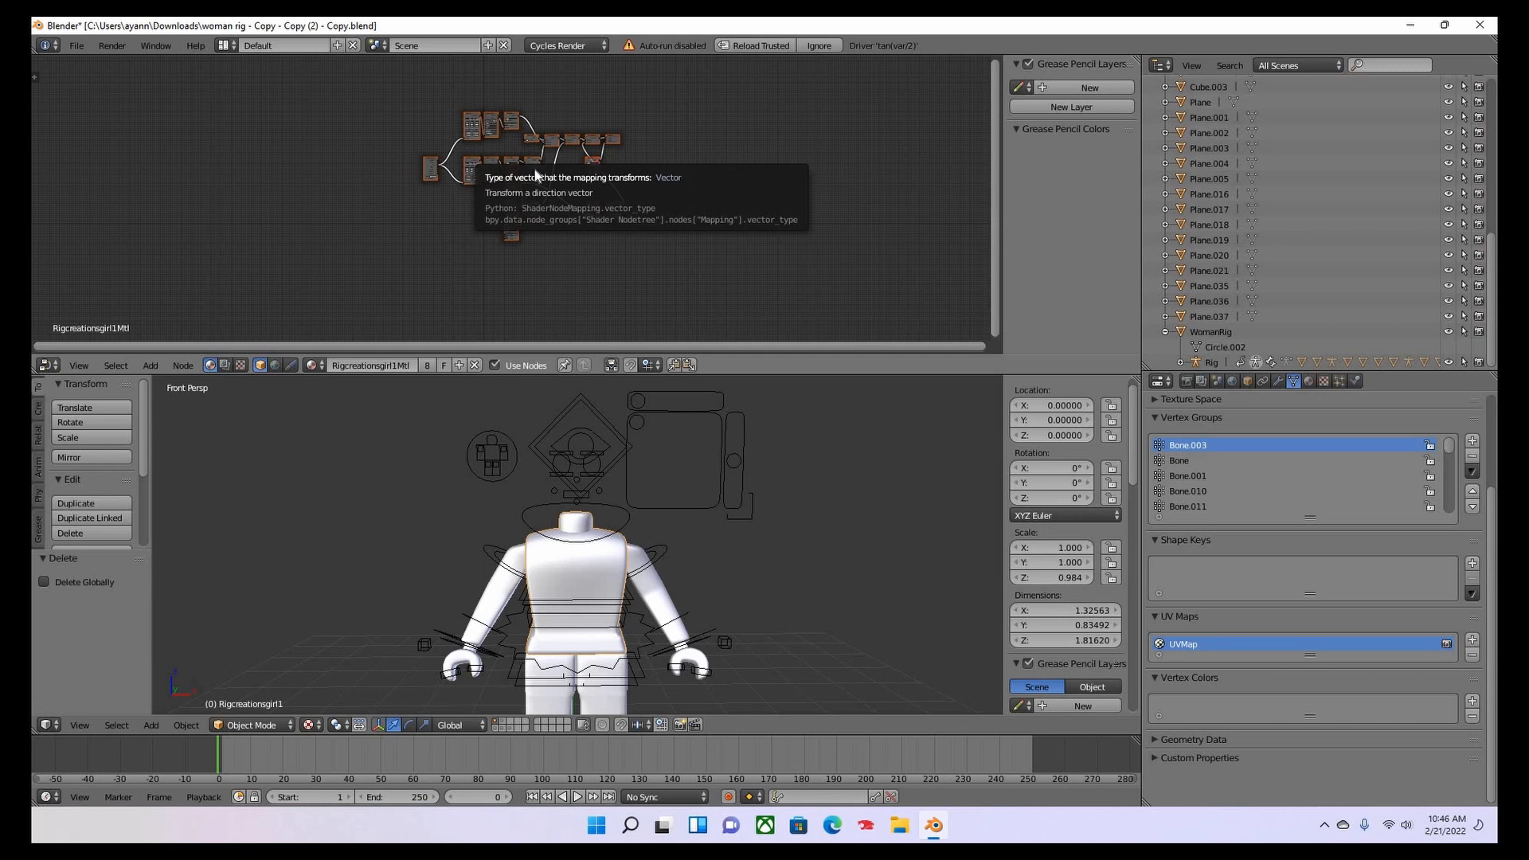
{"action": "scroll", "coordinate": [646, 144], "scroll_direction": "up", "scroll_amount": 6}
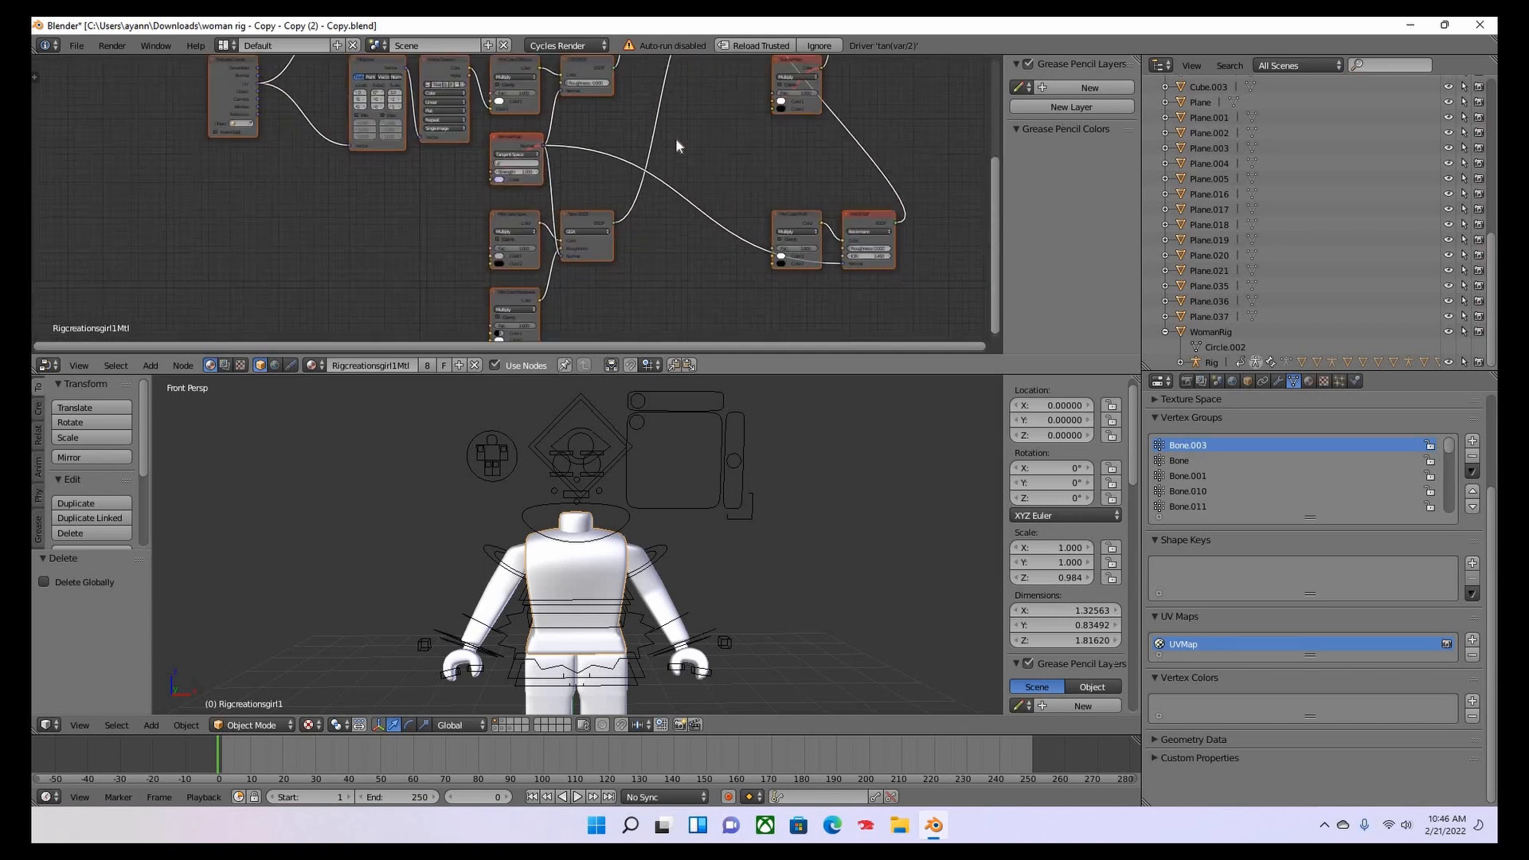
Browse for a replacement image in the torso material's diffuse Image Texture node and go to the GFx stuff folder.
{"action": "scroll", "coordinate": [676, 137], "scroll_direction": "up", "scroll_amount": 4}
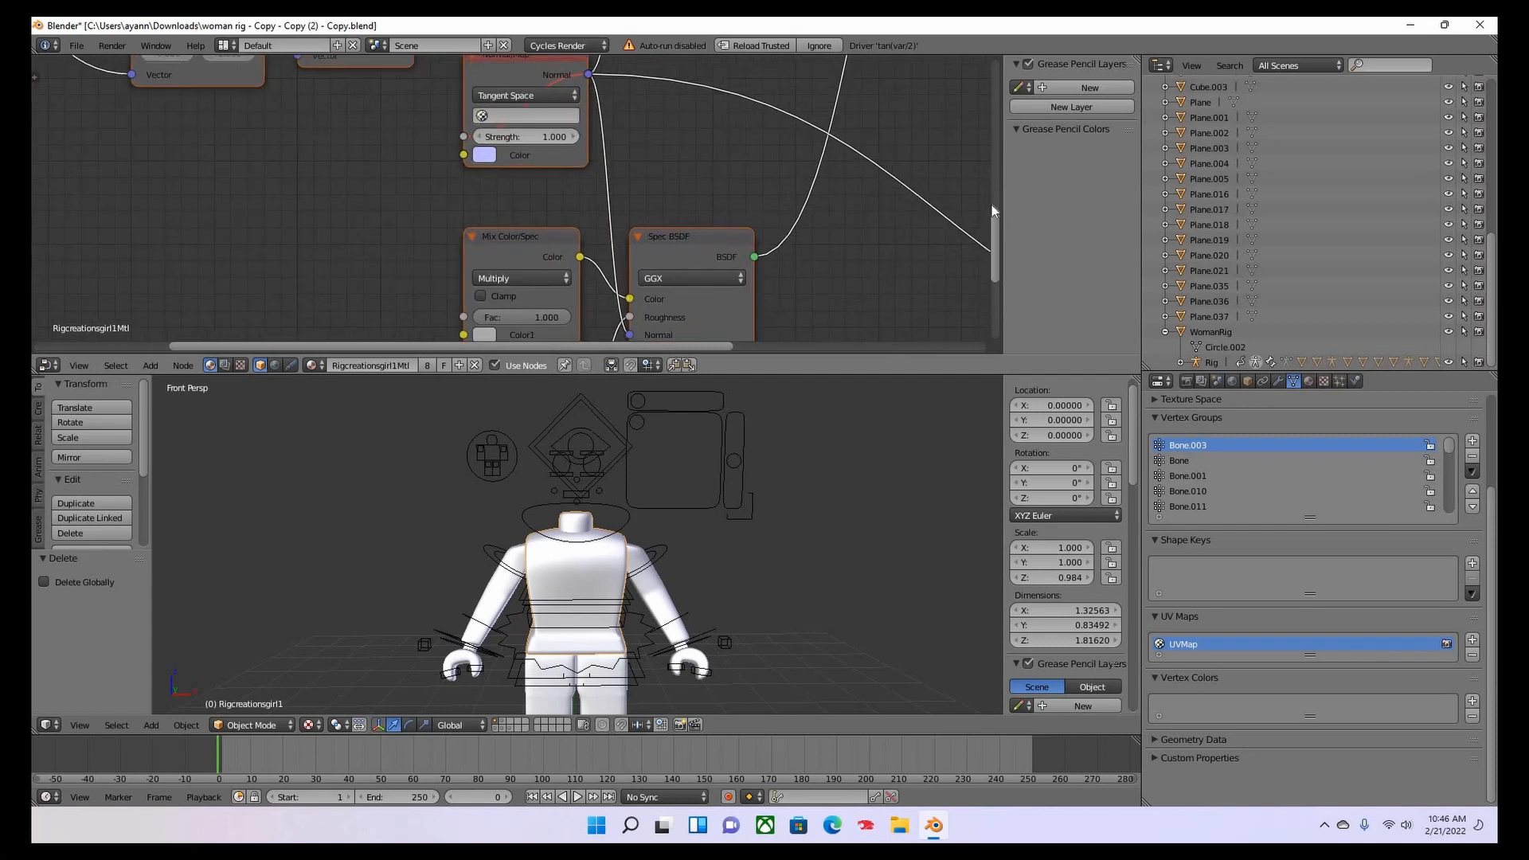
{"action": "left_click_drag", "start_coordinate": [988, 192], "coordinate": [988, 150]}
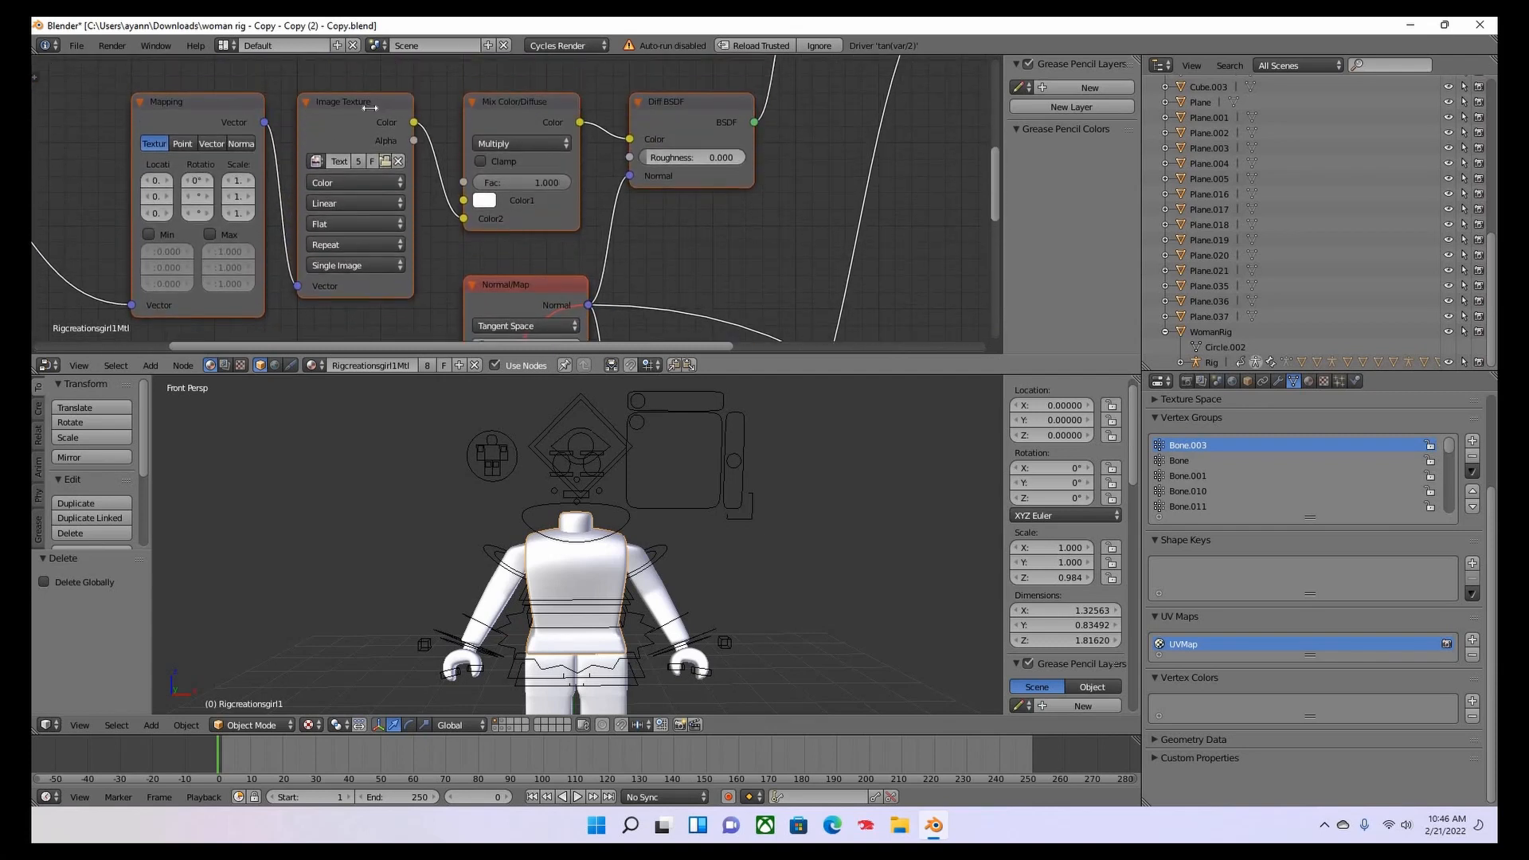
{"action": "scroll", "coordinate": [486, 335], "scroll_direction": "up", "scroll_amount": 3}
{"action": "left_click_drag", "start_coordinate": [423, 347], "coordinate": [360, 346]}
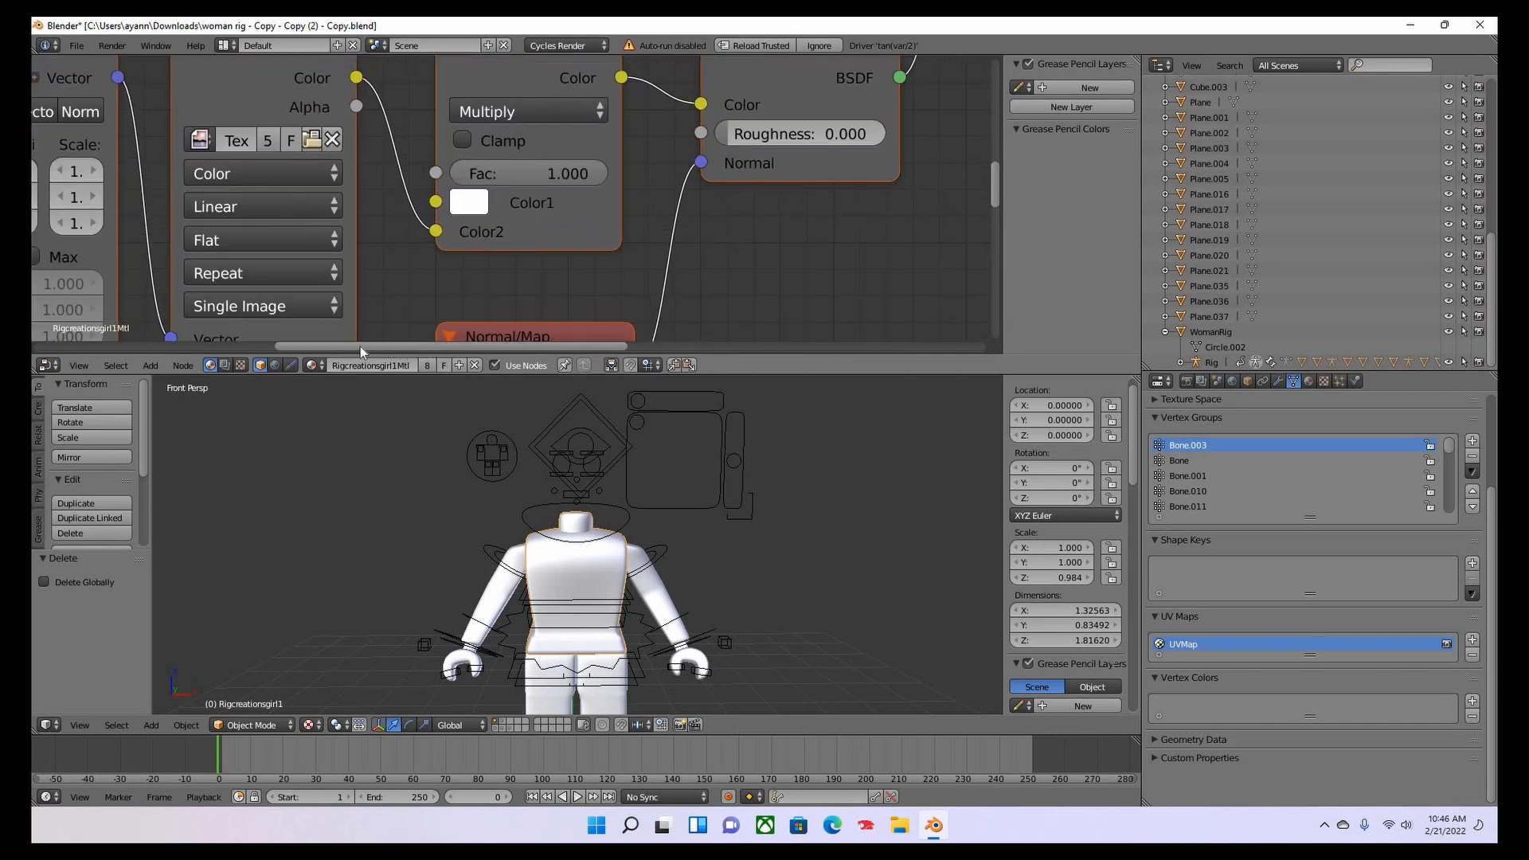
{"action": "scroll", "coordinate": [516, 241], "scroll_direction": "down", "scroll_amount": 3}
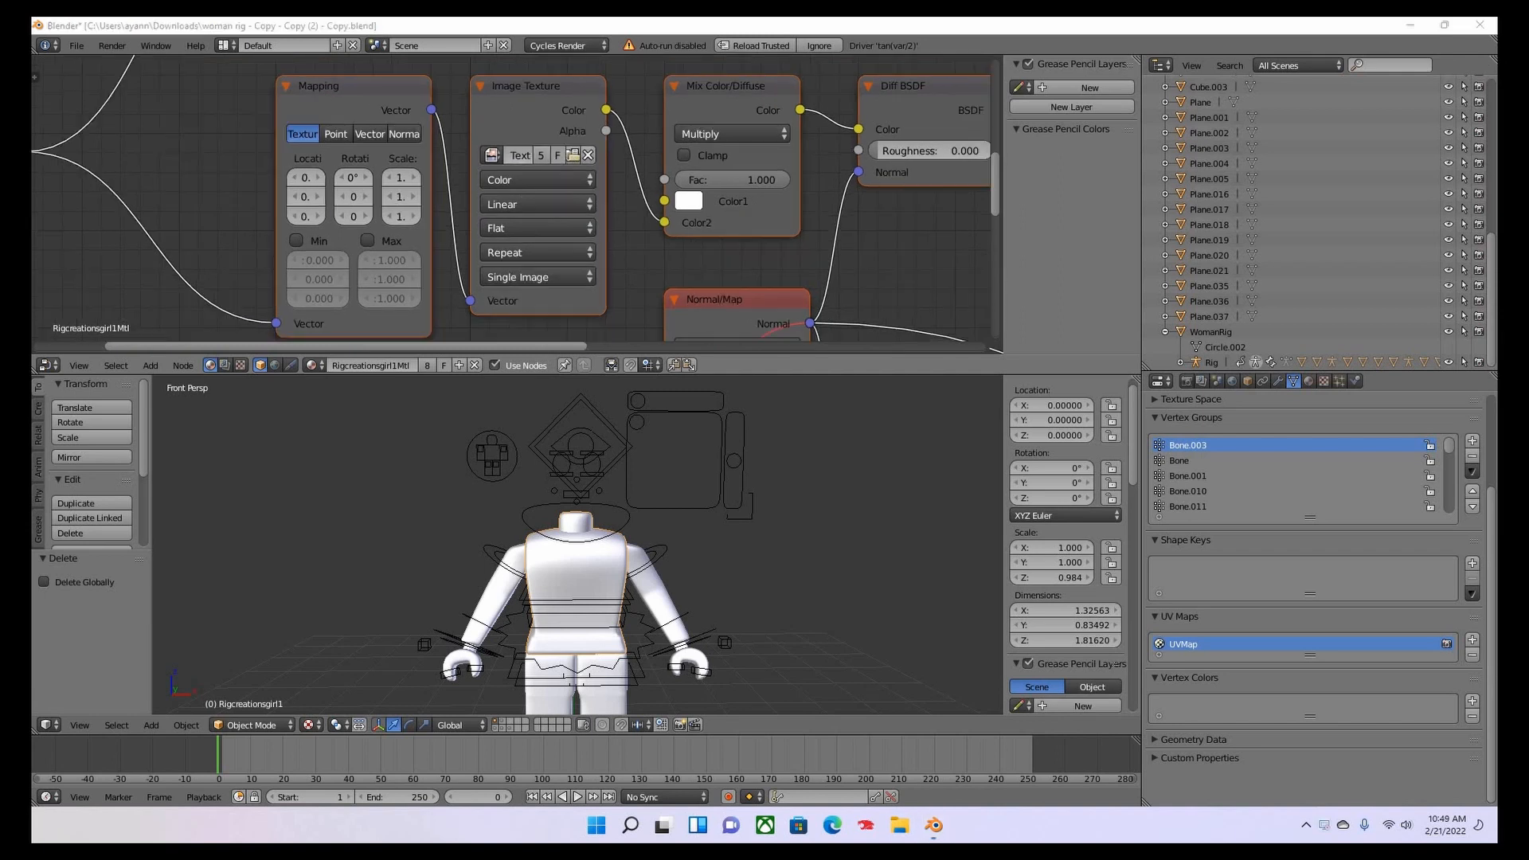
{"action": "scroll", "coordinate": [593, 147], "scroll_direction": "up", "scroll_amount": 2}
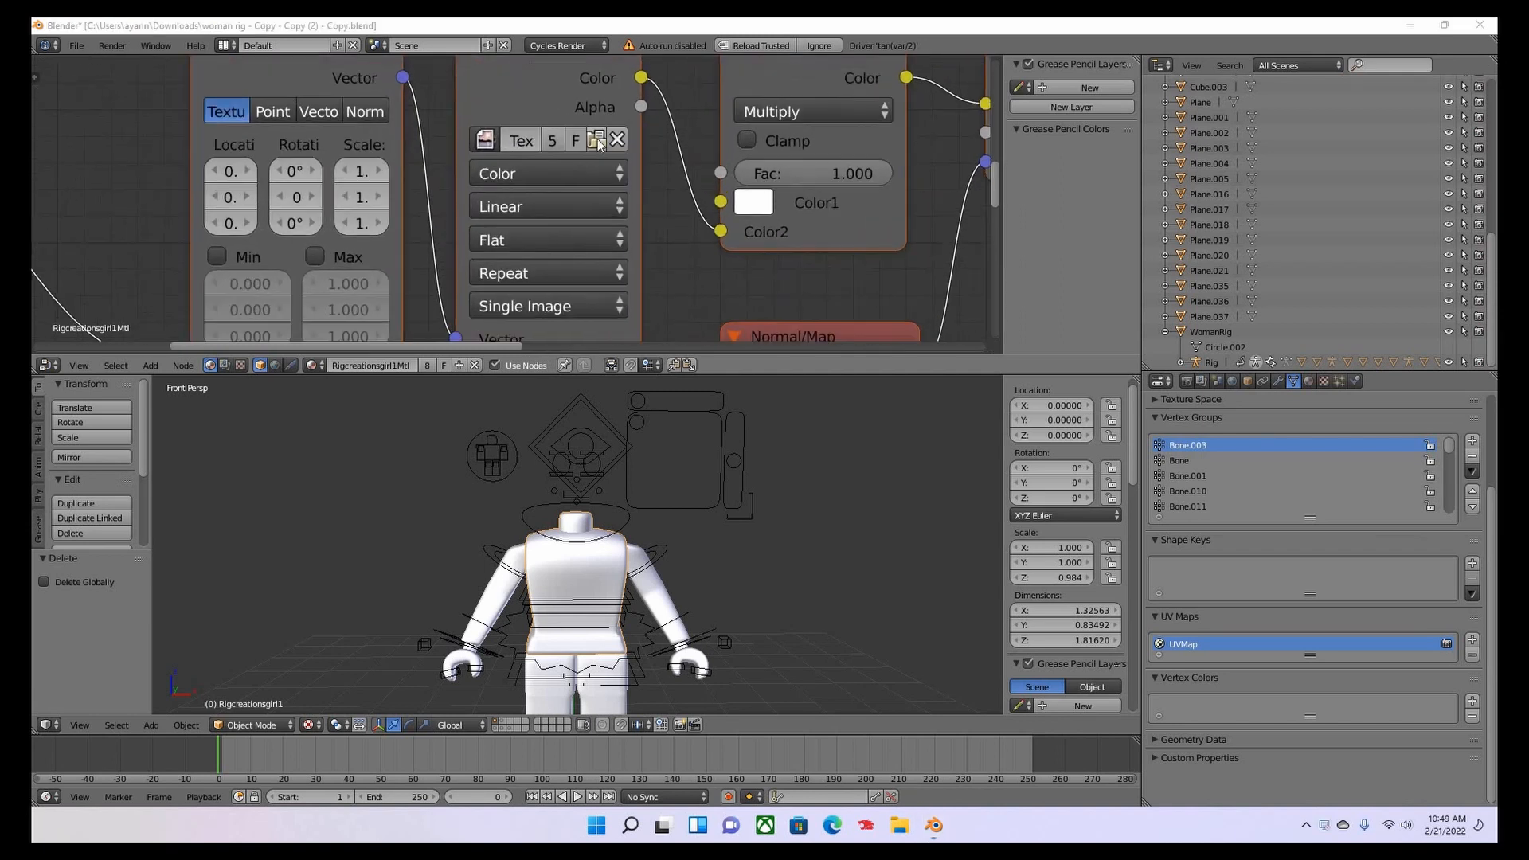
{"action": "scroll", "coordinate": [599, 143], "scroll_direction": "down", "scroll_amount": 3}
{"action": "left_click", "coordinate": [583, 154]}
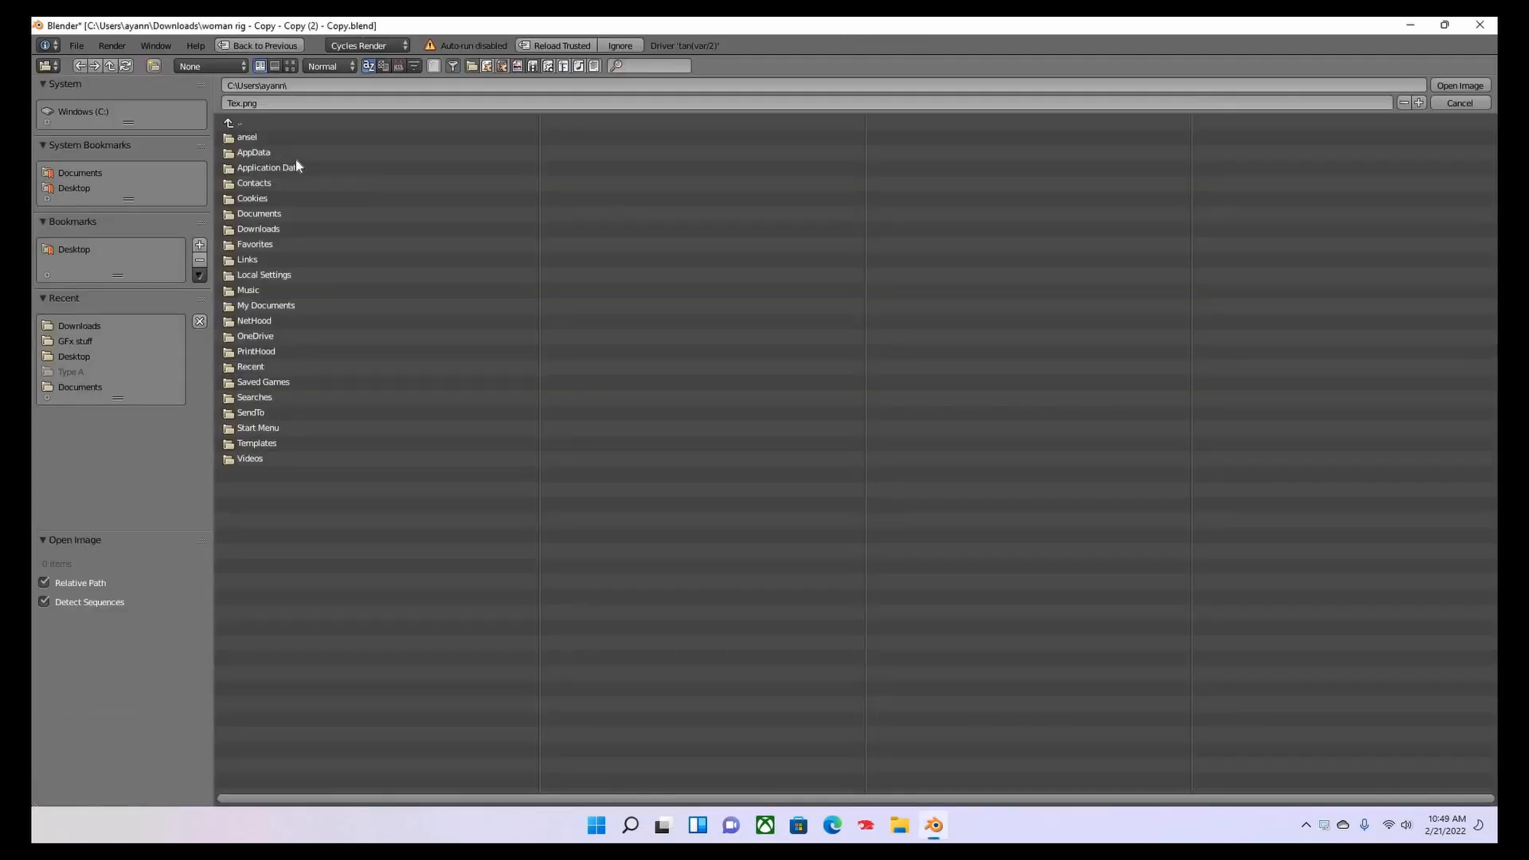
{"action": "left_click", "coordinate": [124, 344]}
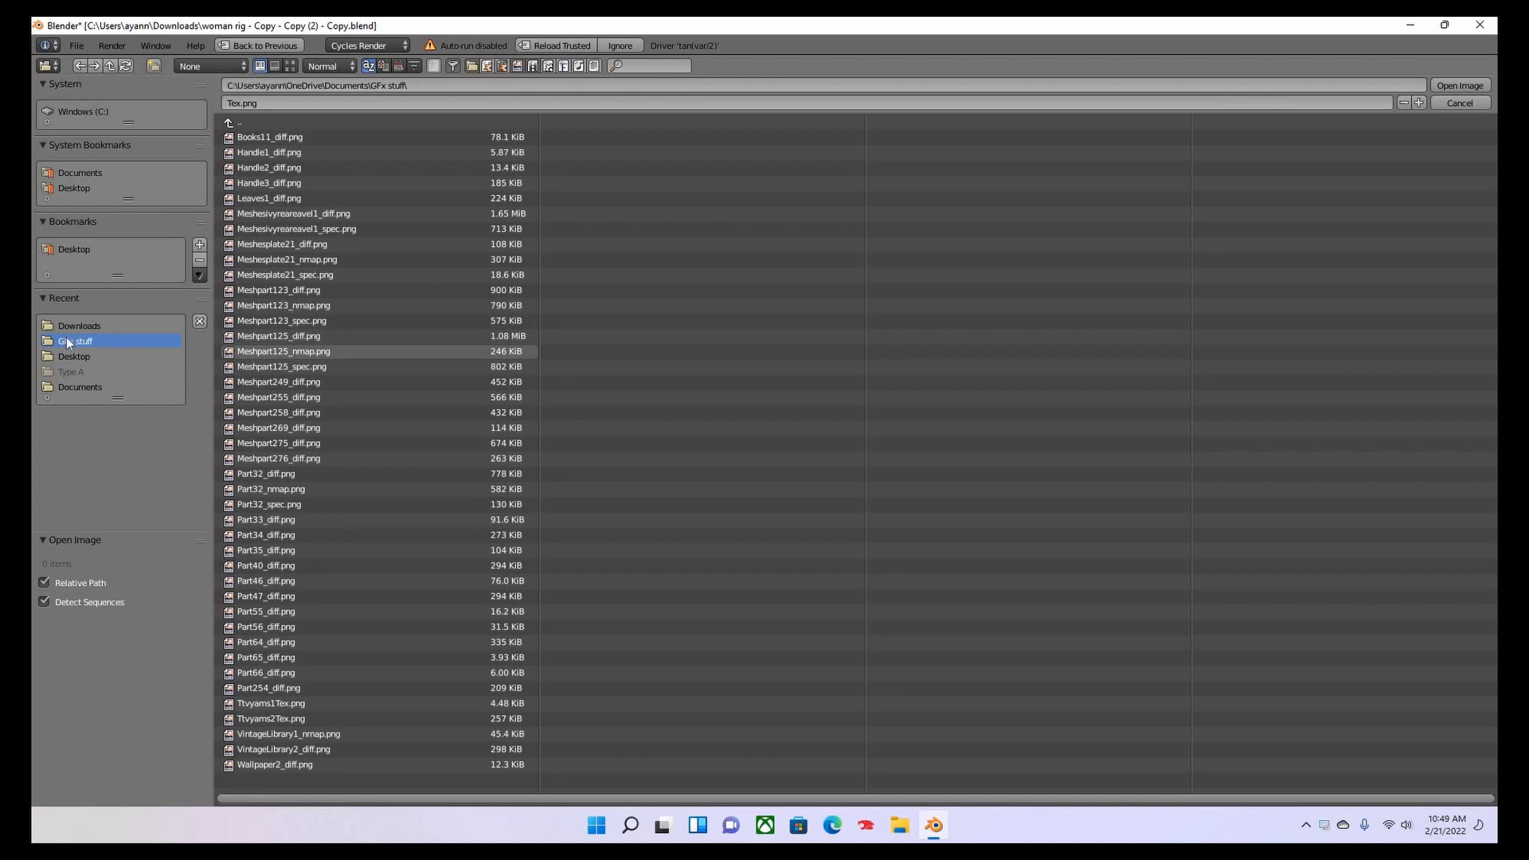
{"action": "left_click", "coordinate": [109, 325]}
{"action": "left_click", "coordinate": [112, 340]}
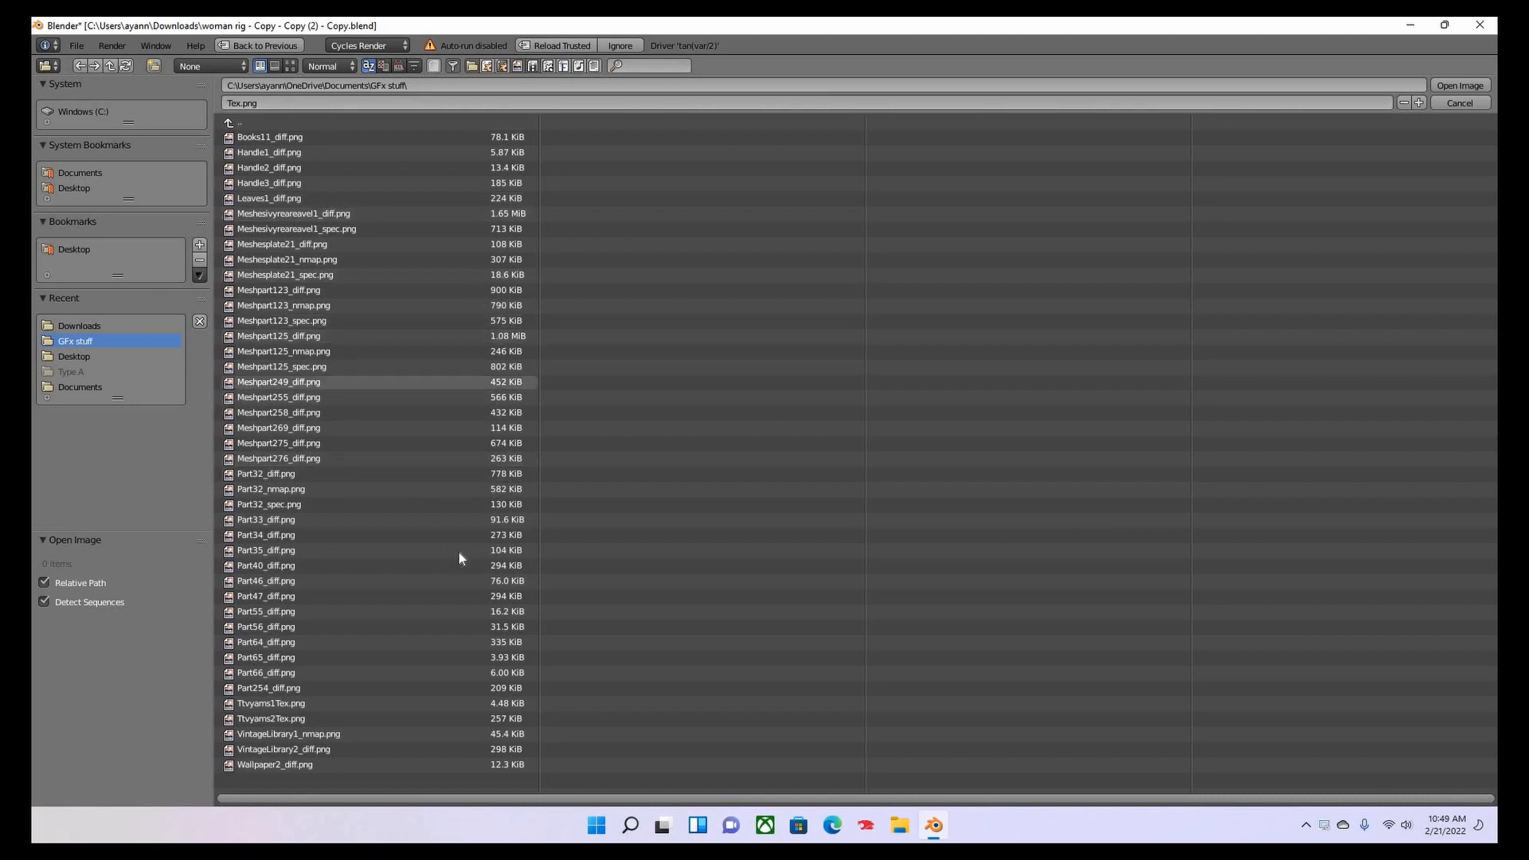
Load Ttvyams2Tex.png as the diffuse texture of the rig's body material.
{"action": "left_click", "coordinate": [488, 705]}
{"action": "left_click", "coordinate": [486, 728]}
{"action": "left_click", "coordinate": [456, 715]}
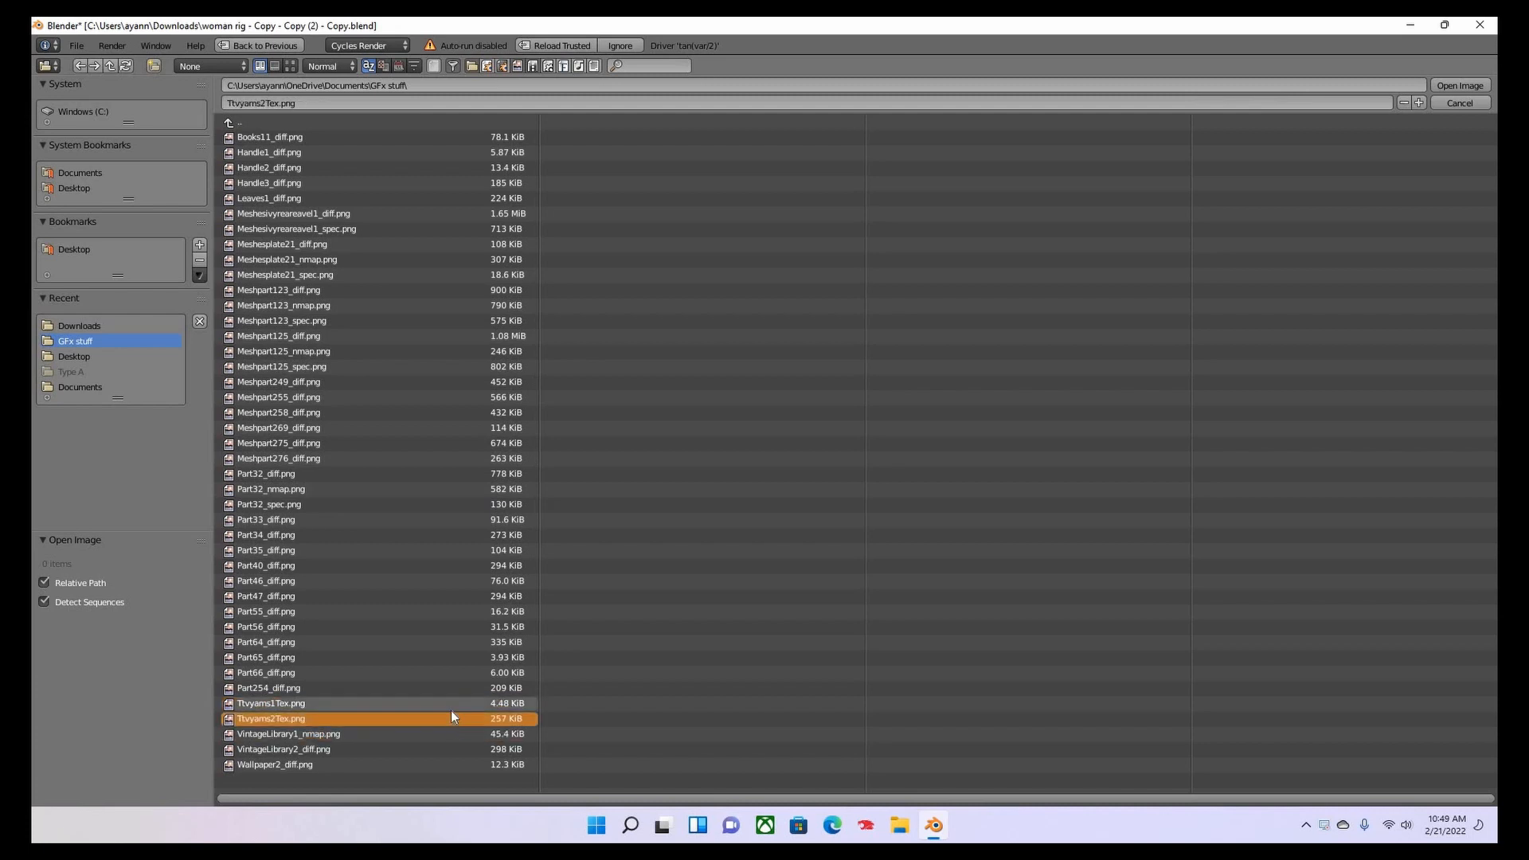
{"action": "left_click", "coordinate": [446, 704]}
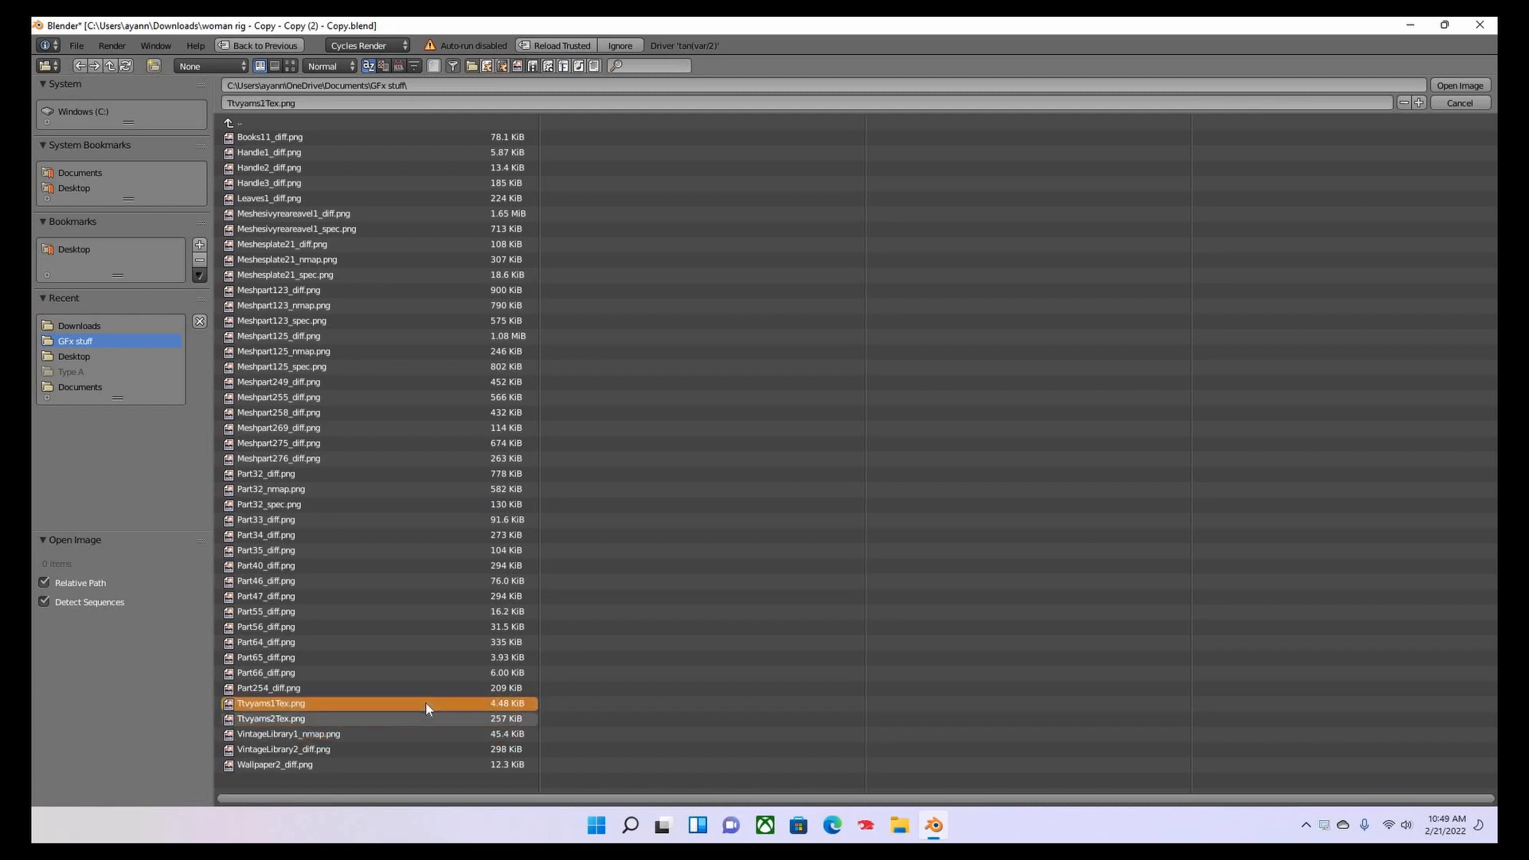
{"action": "left_click", "coordinate": [379, 715]}
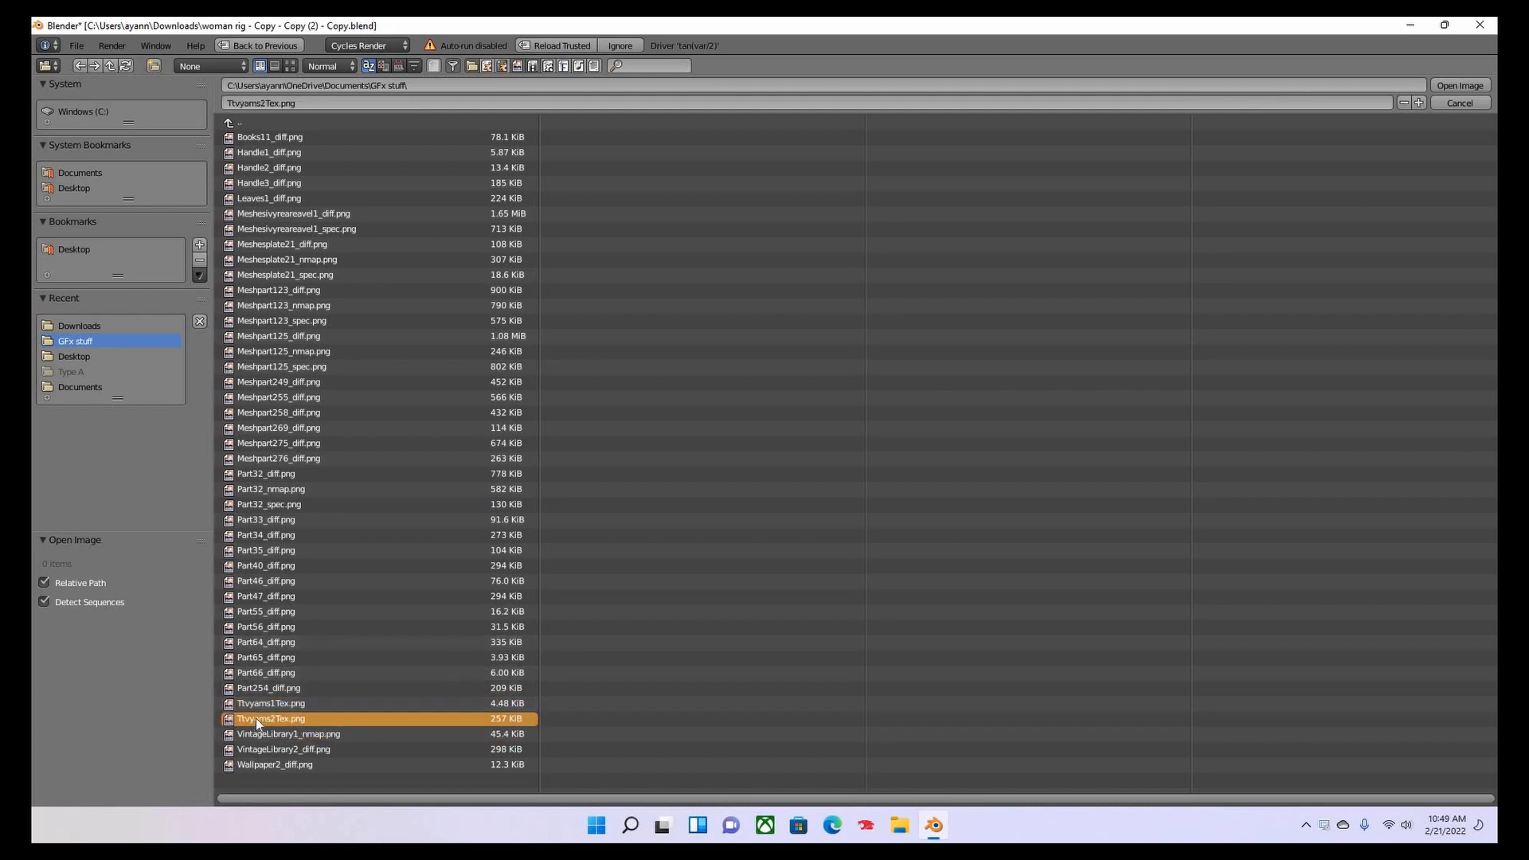
{"action": "left_click", "coordinate": [1451, 85]}
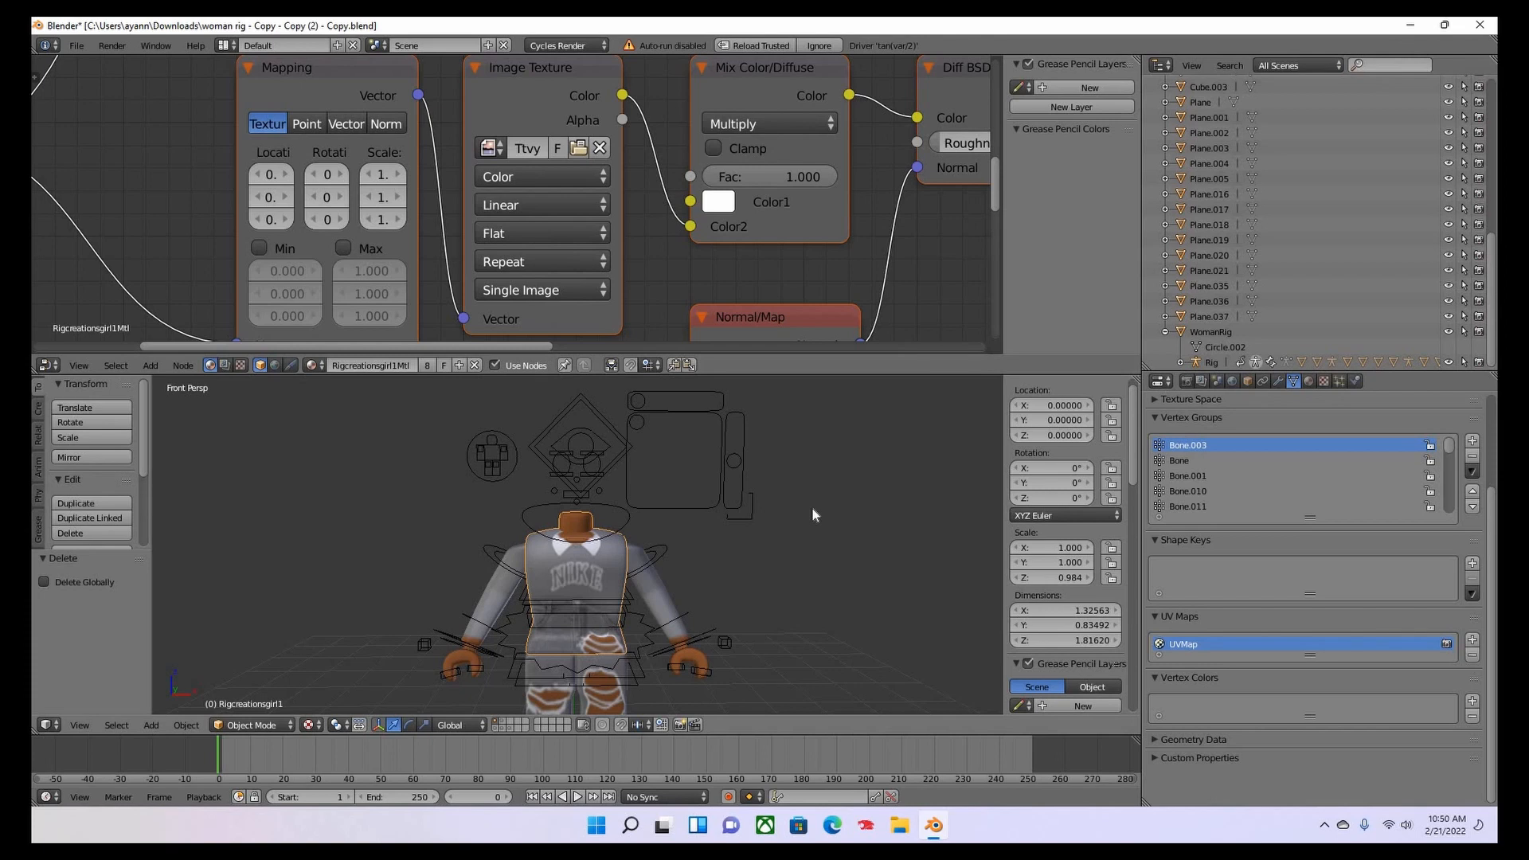
Examine the clothing texture on the rig from the front, up close and at full-body distance.
{"action": "key", "text": "shift+f"}
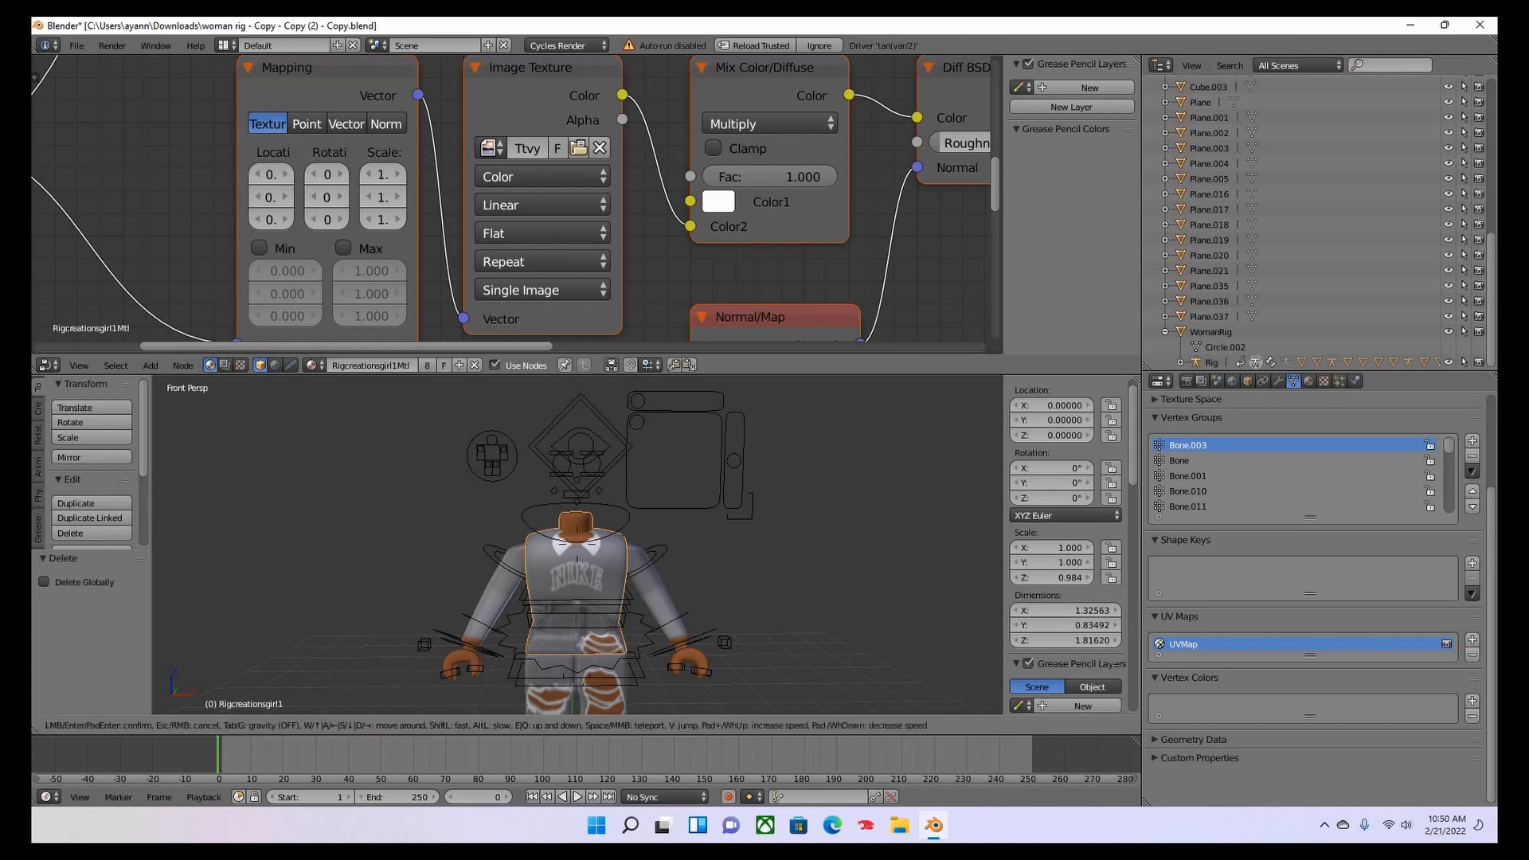
{"action": "mouse_move", "coordinate": [578, 545]}
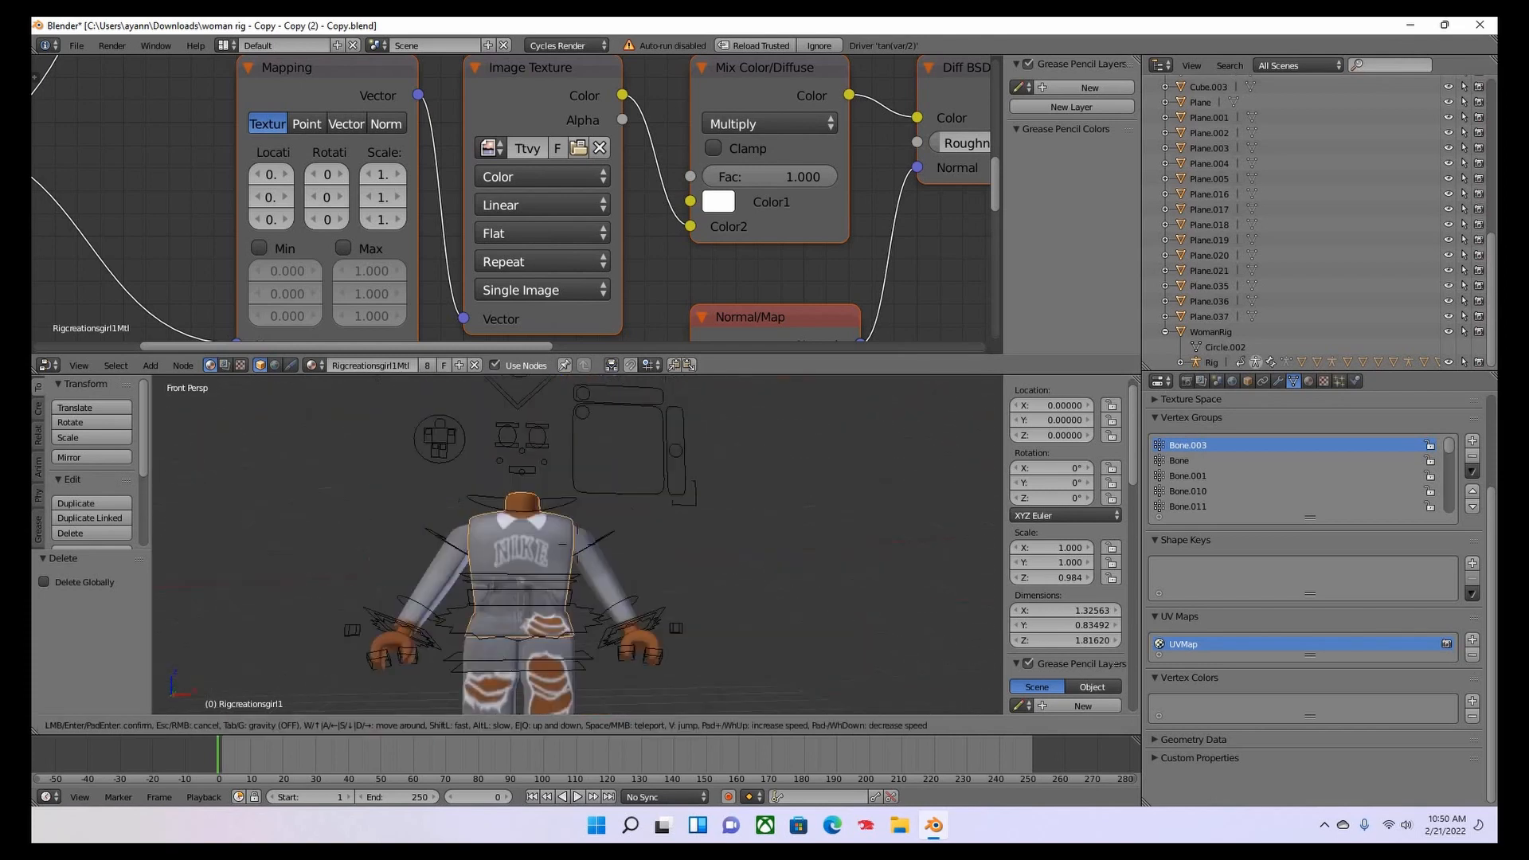
{"action": "key", "text": "s"}
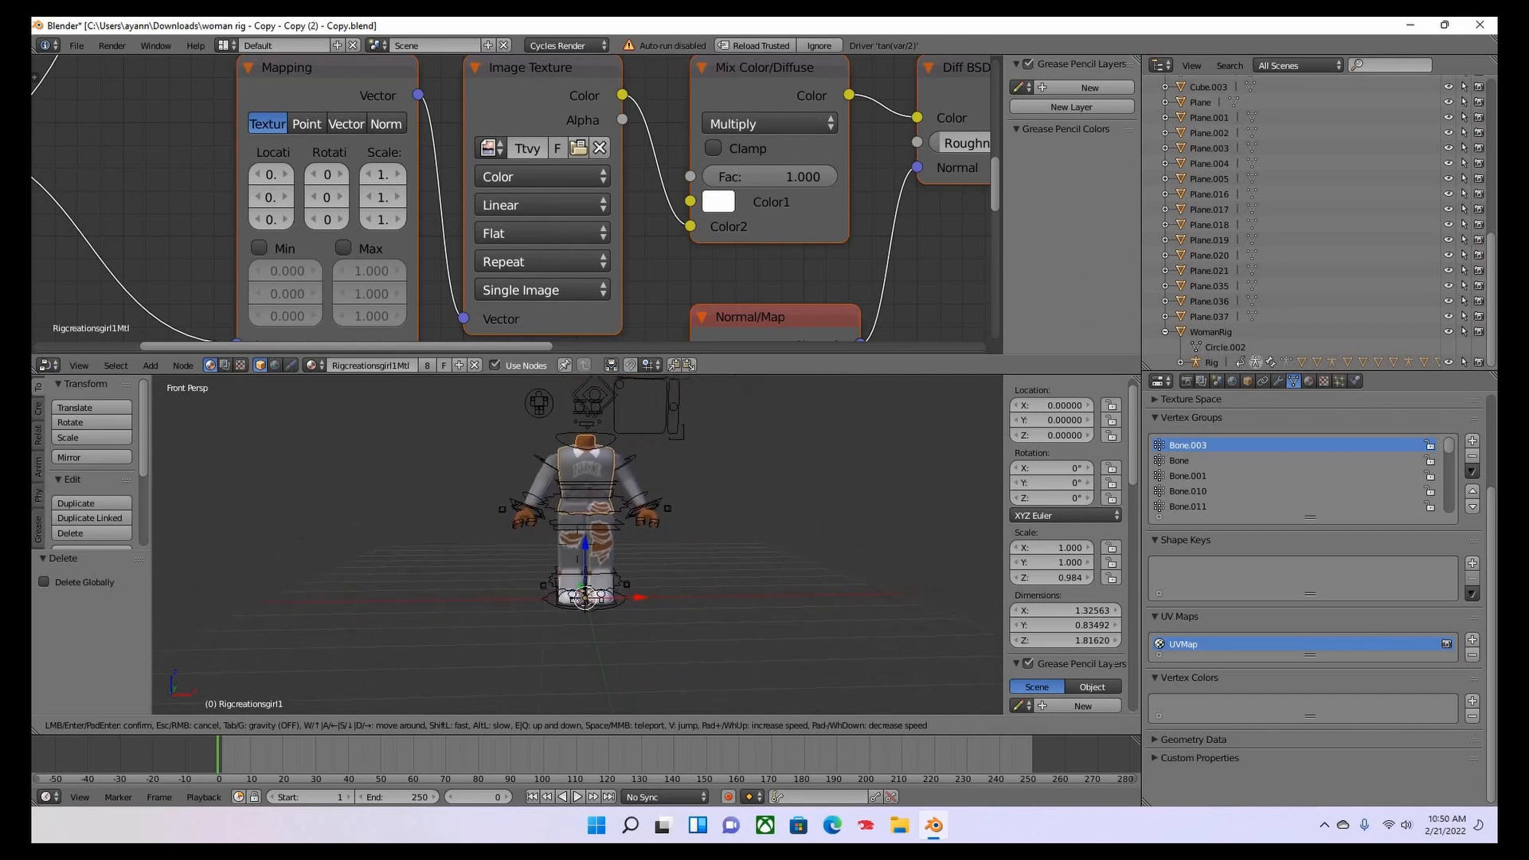
{"action": "key", "text": "w"}
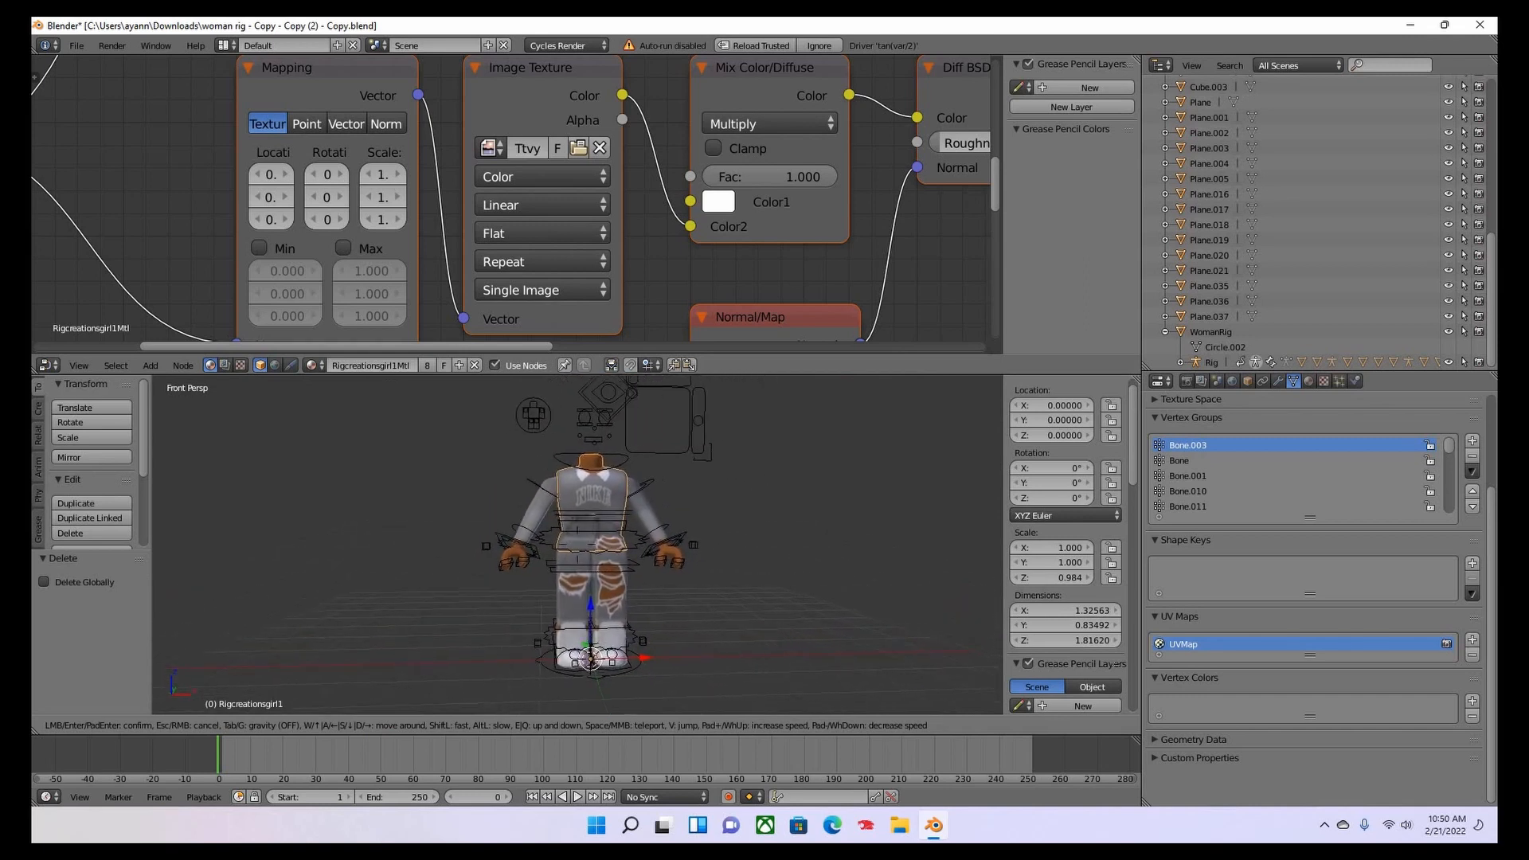
{"action": "key", "text": "d"}
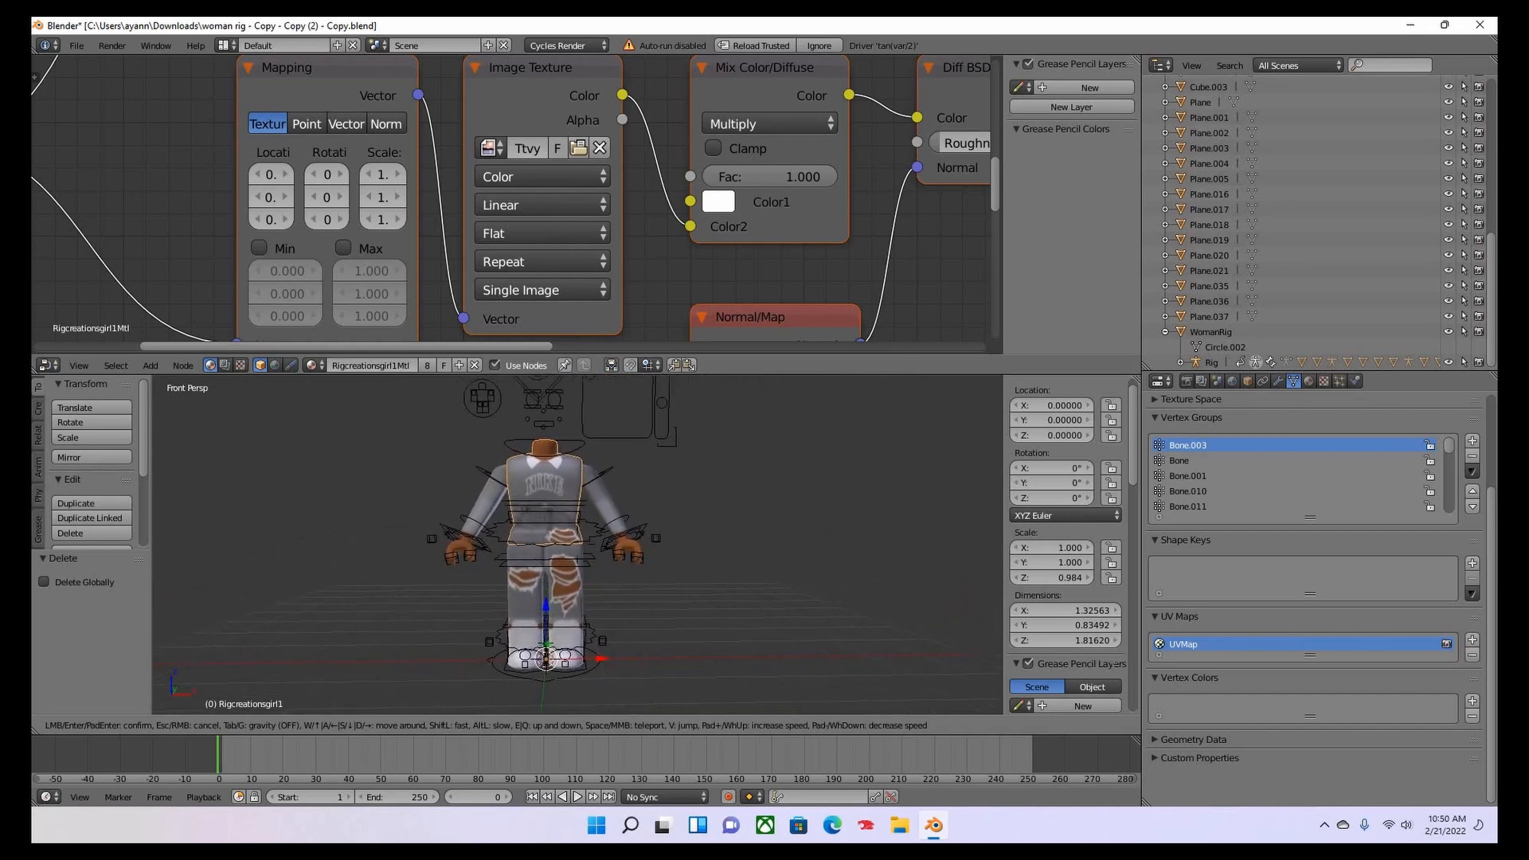
{"action": "key", "text": "a"}
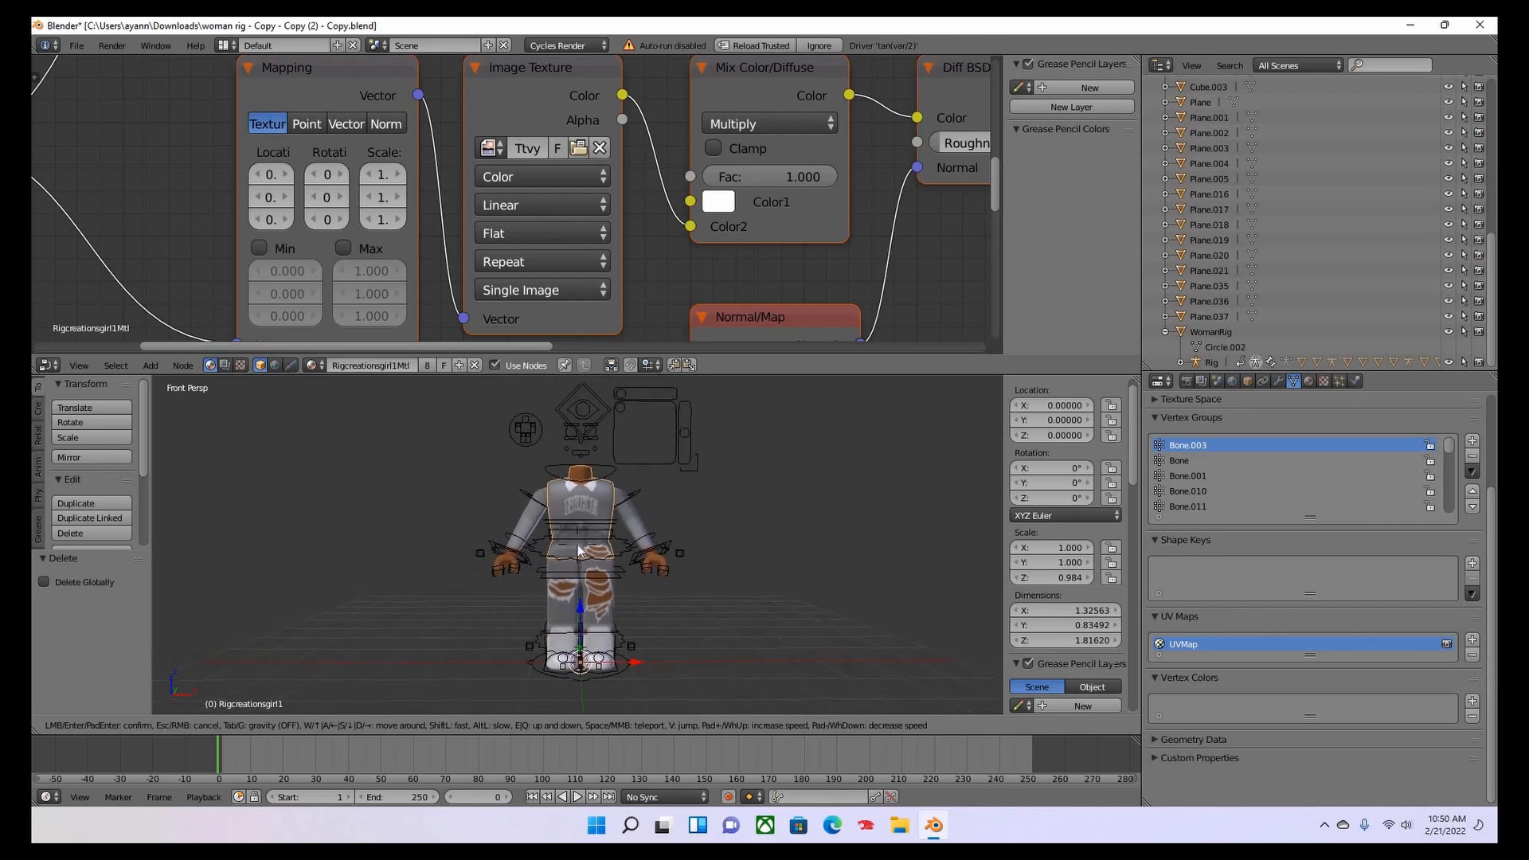
{"action": "left_click", "coordinate": [579, 550]}
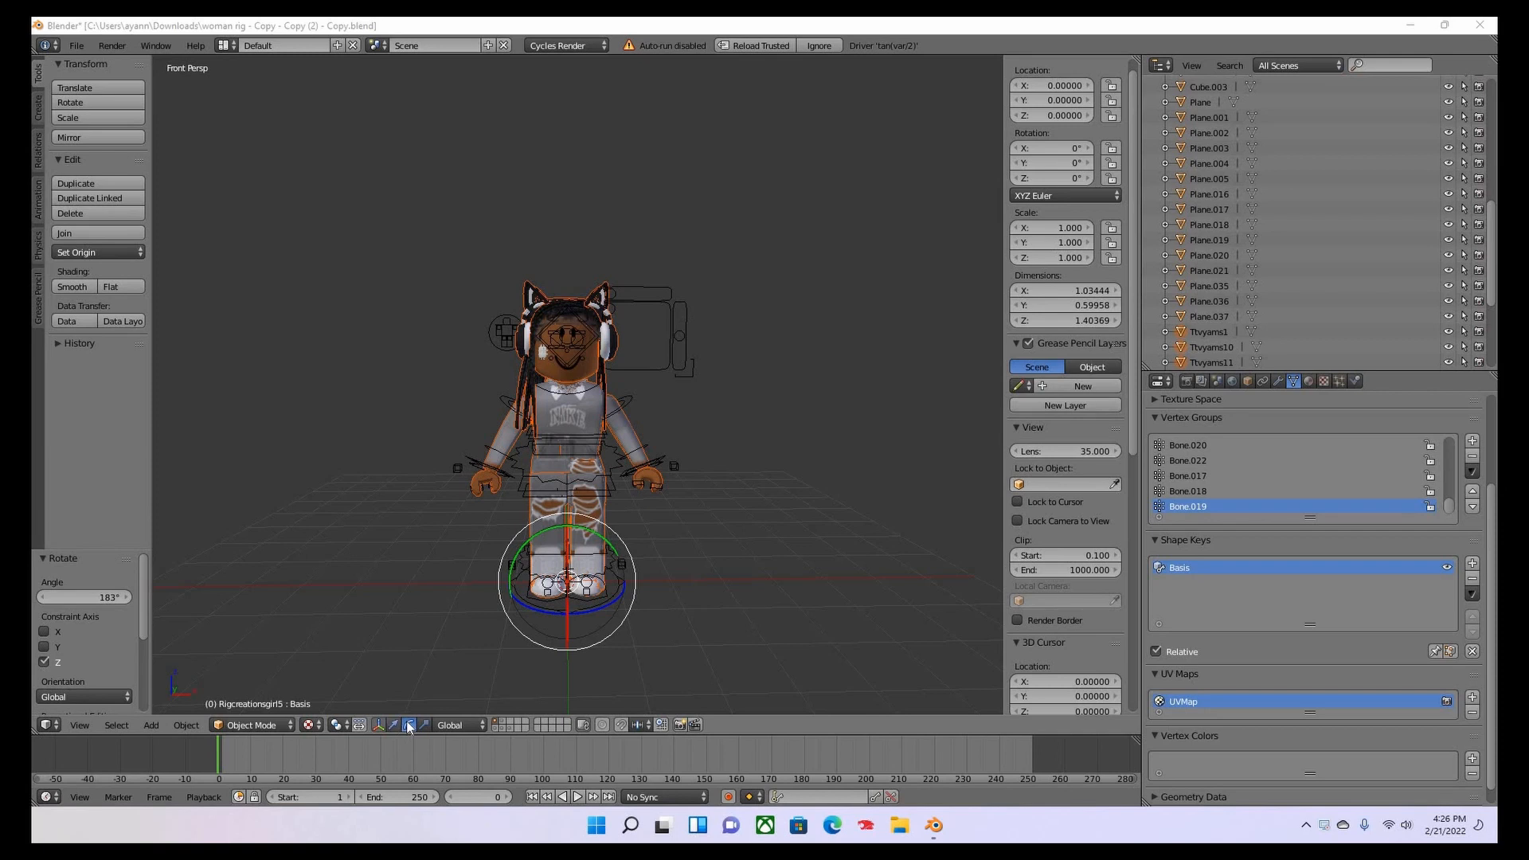
Rotate the selected avatar with the head and hair 355° about the global Z axis to line it up with the rig.
{"action": "right_click", "coordinate": [408, 727]}
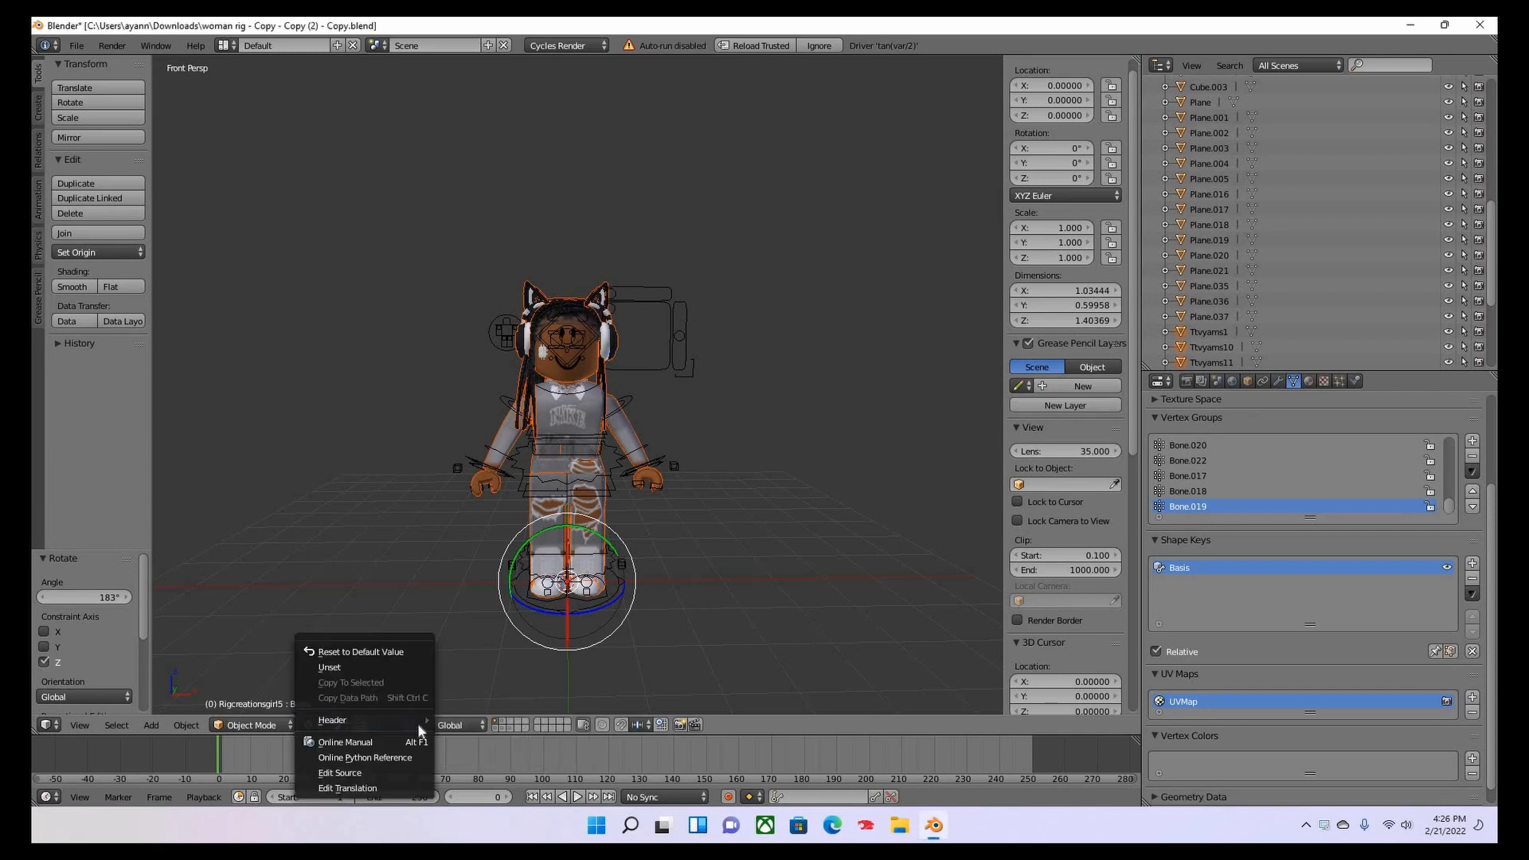
{"action": "key", "text": "Escape"}
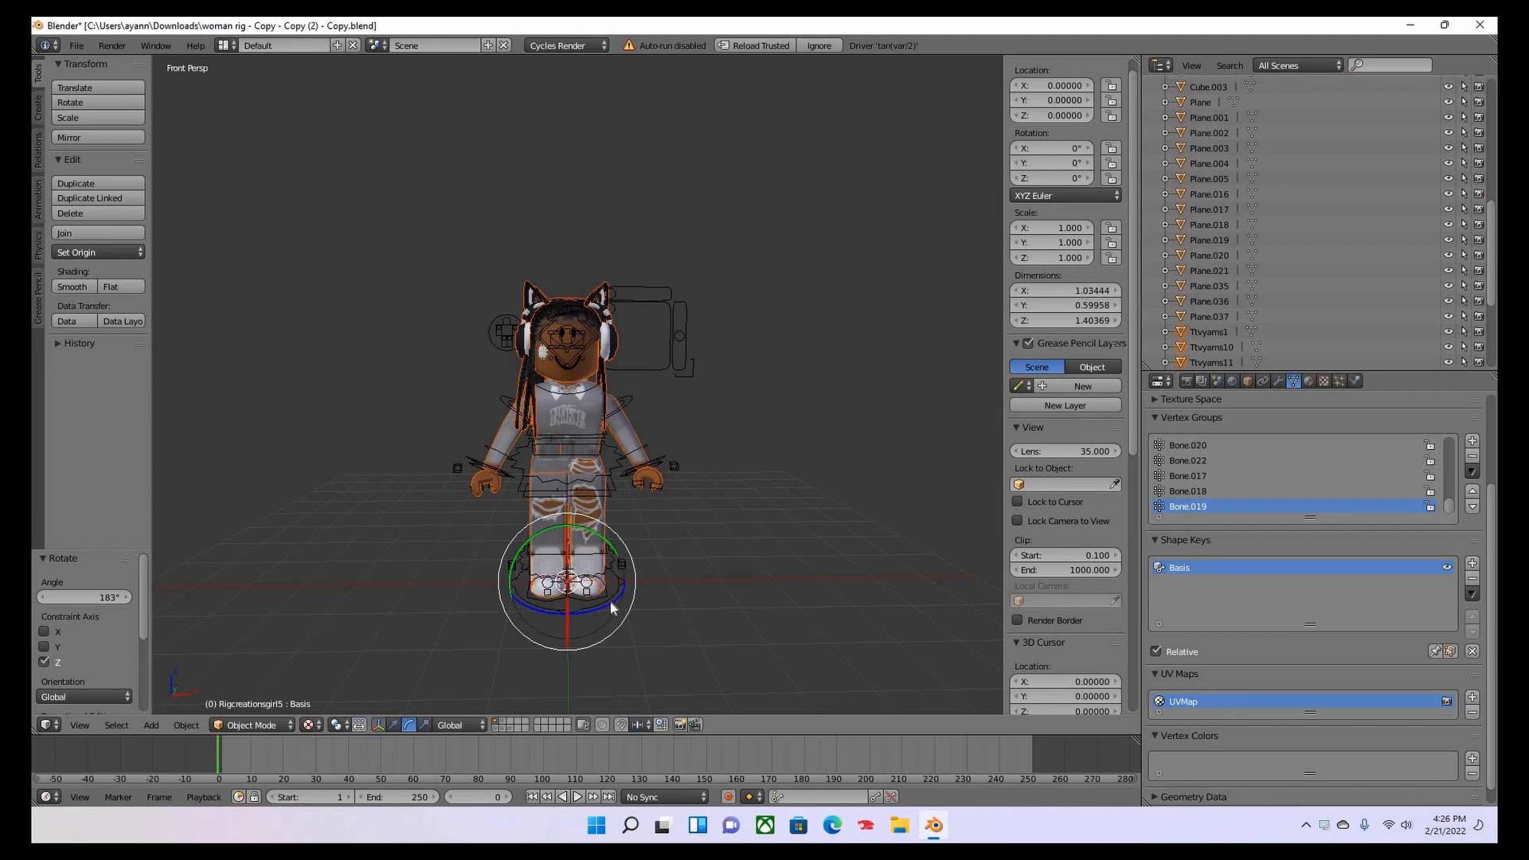
{"action": "mouse_move", "coordinate": [615, 599]}
{"action": "left_mouse_down"}
{"action": "mouse_move", "coordinate": [623, 581]}
{"action": "mouse_move", "coordinate": [634, 599]}
{"action": "mouse_move", "coordinate": [587, 596]}
{"action": "left_mouse_up"}
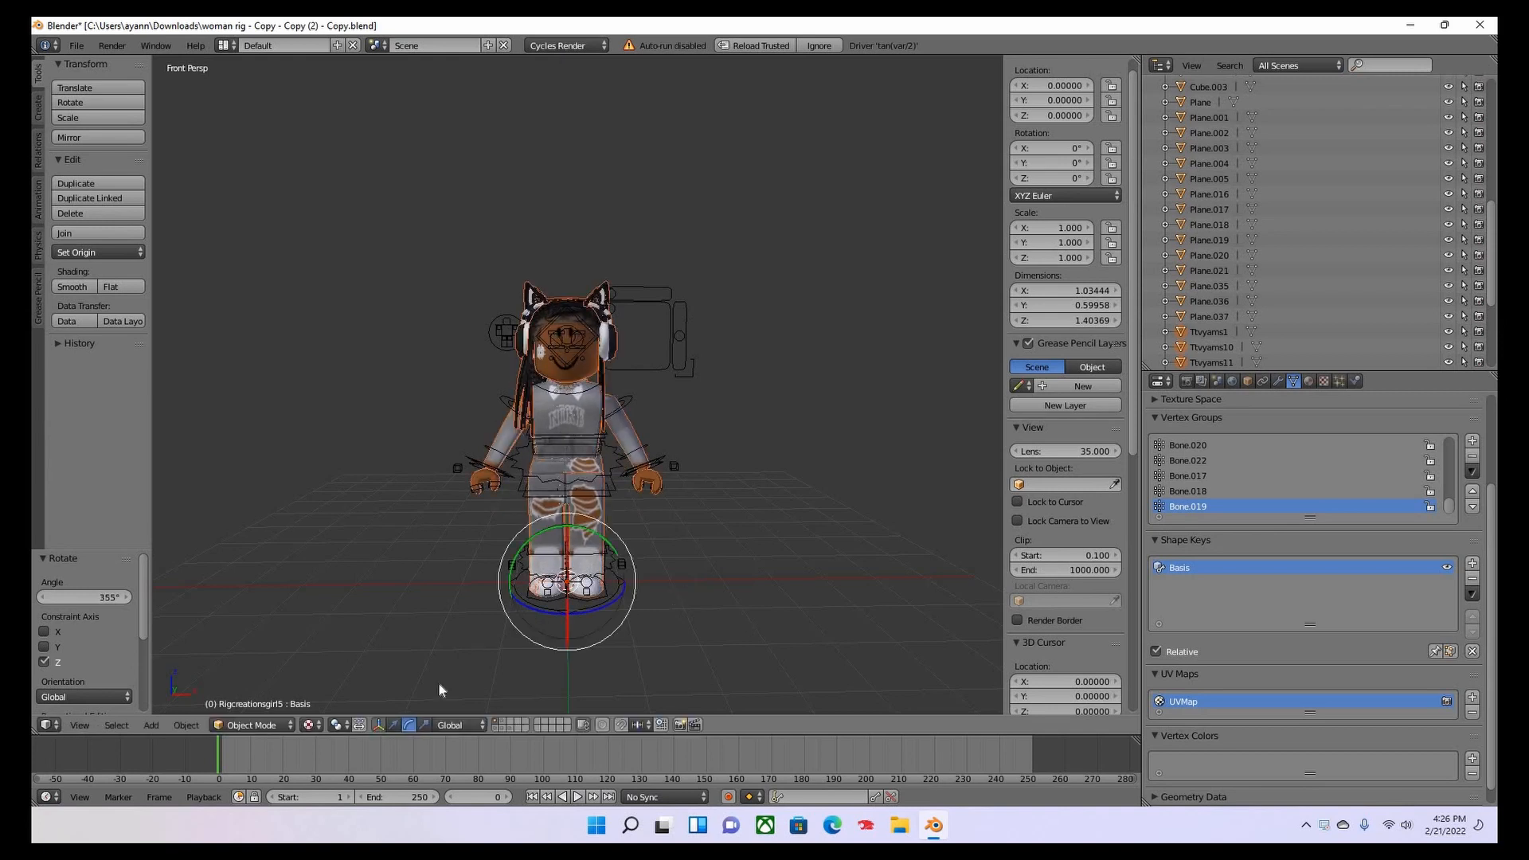
Move the selected avatar along the Y axis by about -4.196 so that it stands in front of the rig.
{"action": "left_click", "coordinate": [393, 725]}
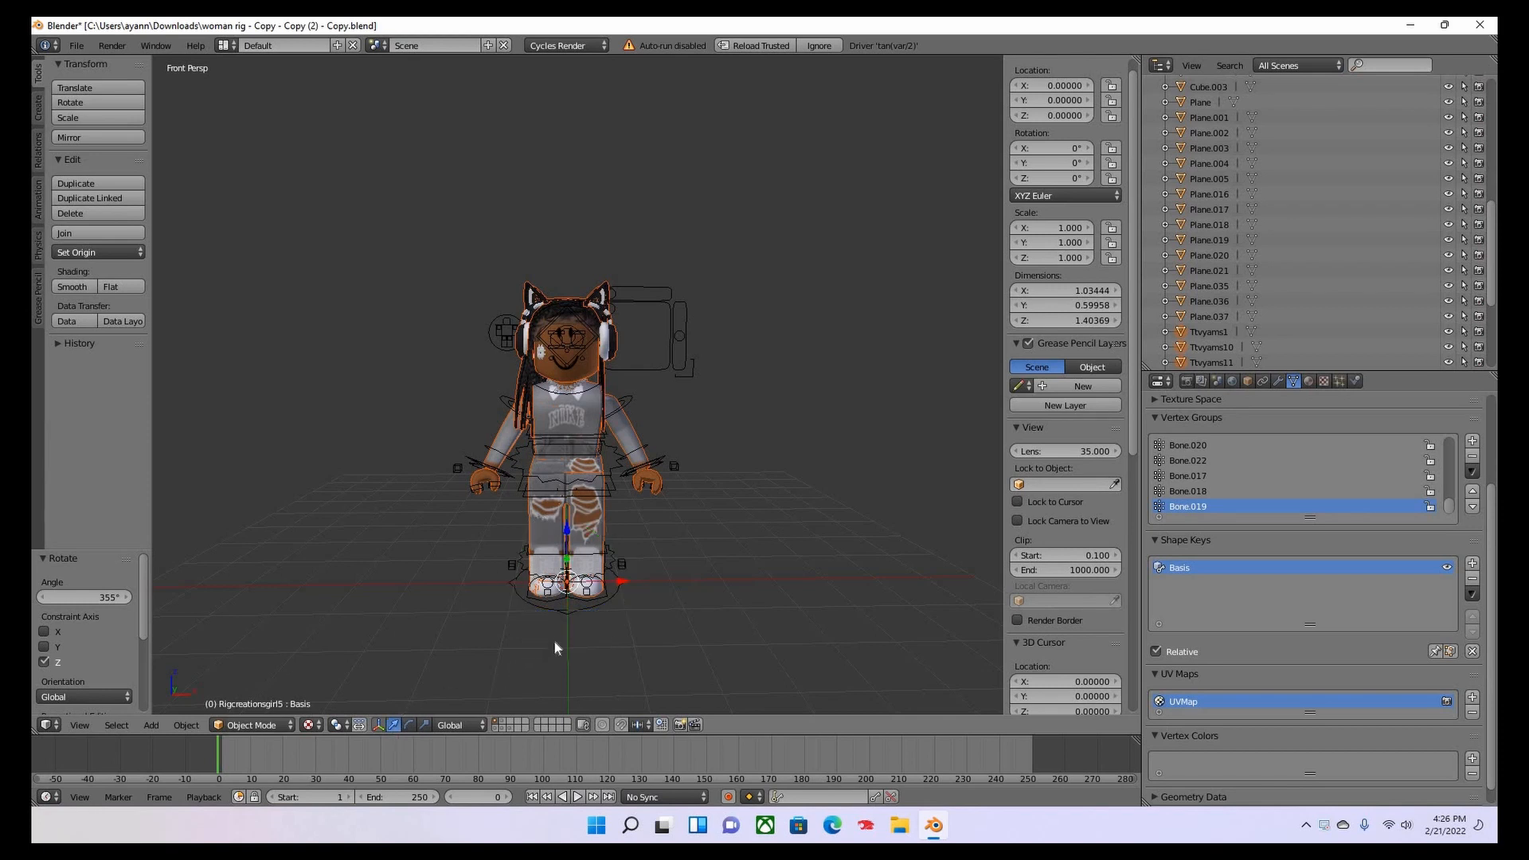
{"action": "key", "text": "shift+f"}
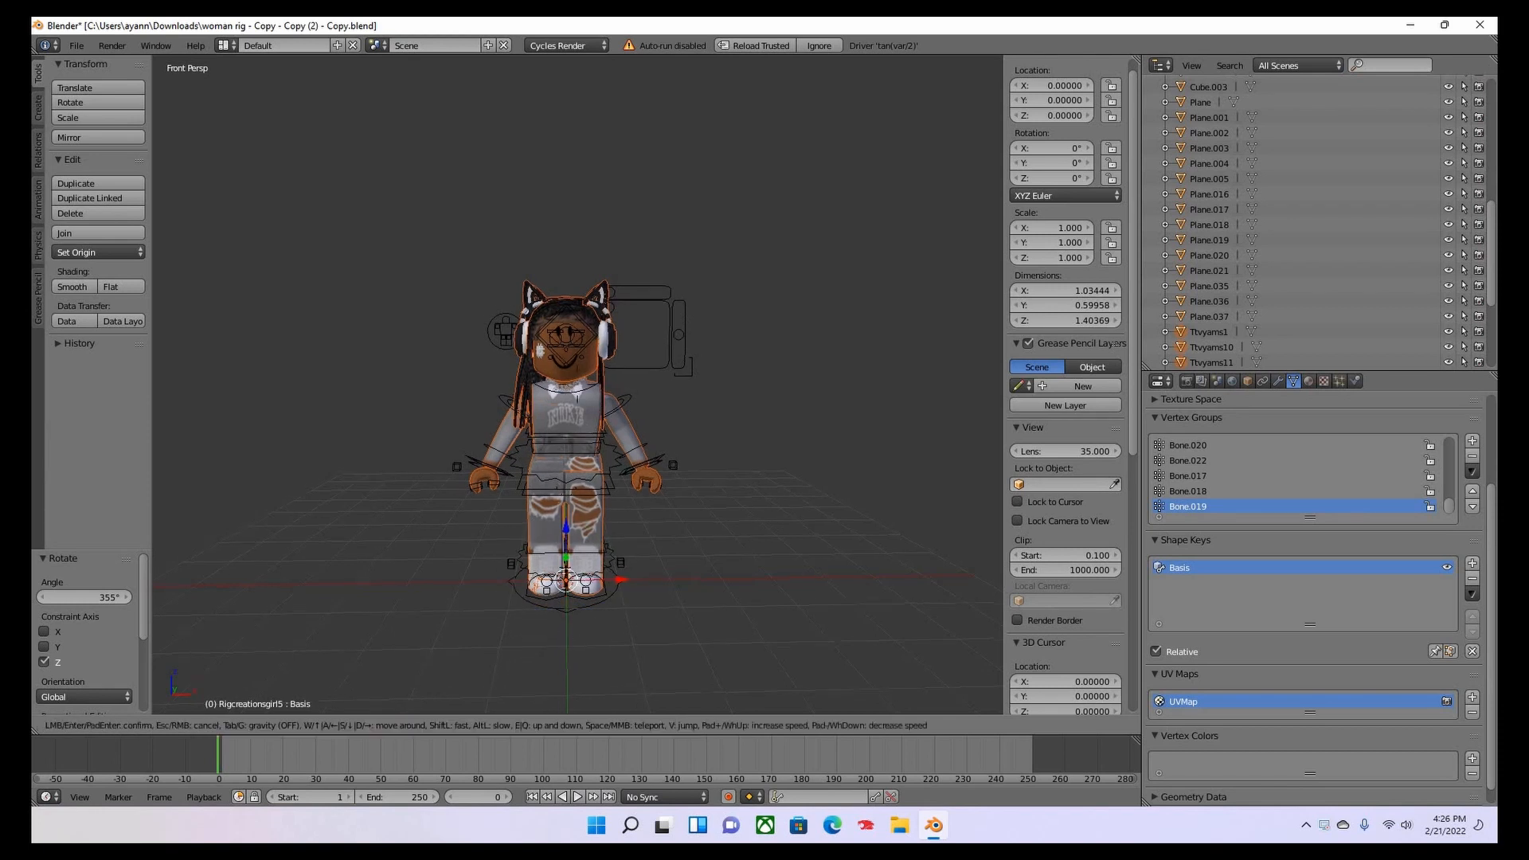
{"action": "key", "text": "w"}
{"action": "key", "text": "s"}
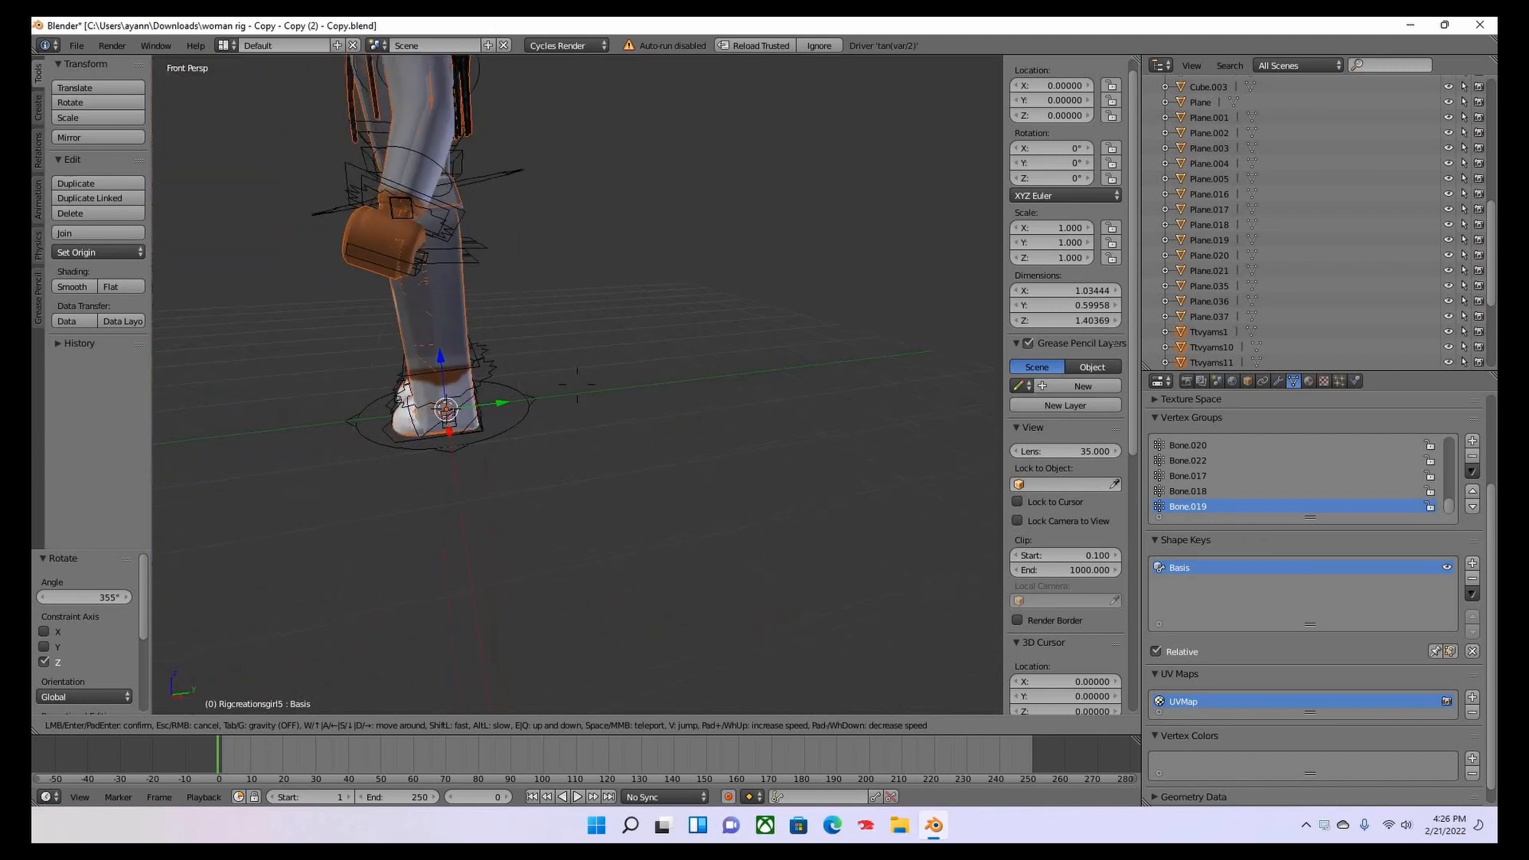
{"action": "key", "text": "Return"}
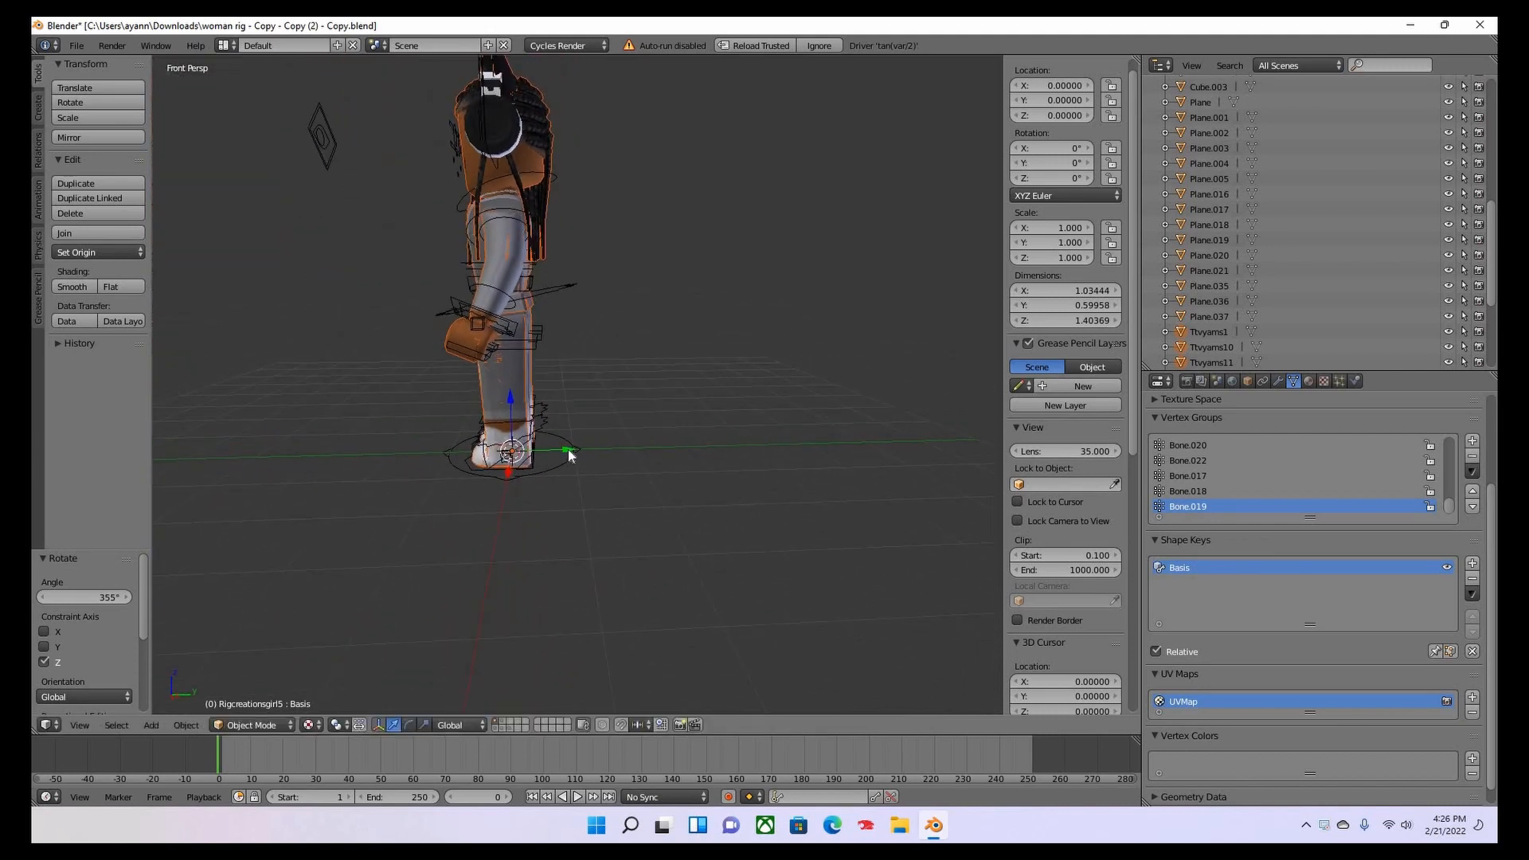
{"action": "left_click_drag", "start_coordinate": [571, 456], "coordinate": [288, 455]}
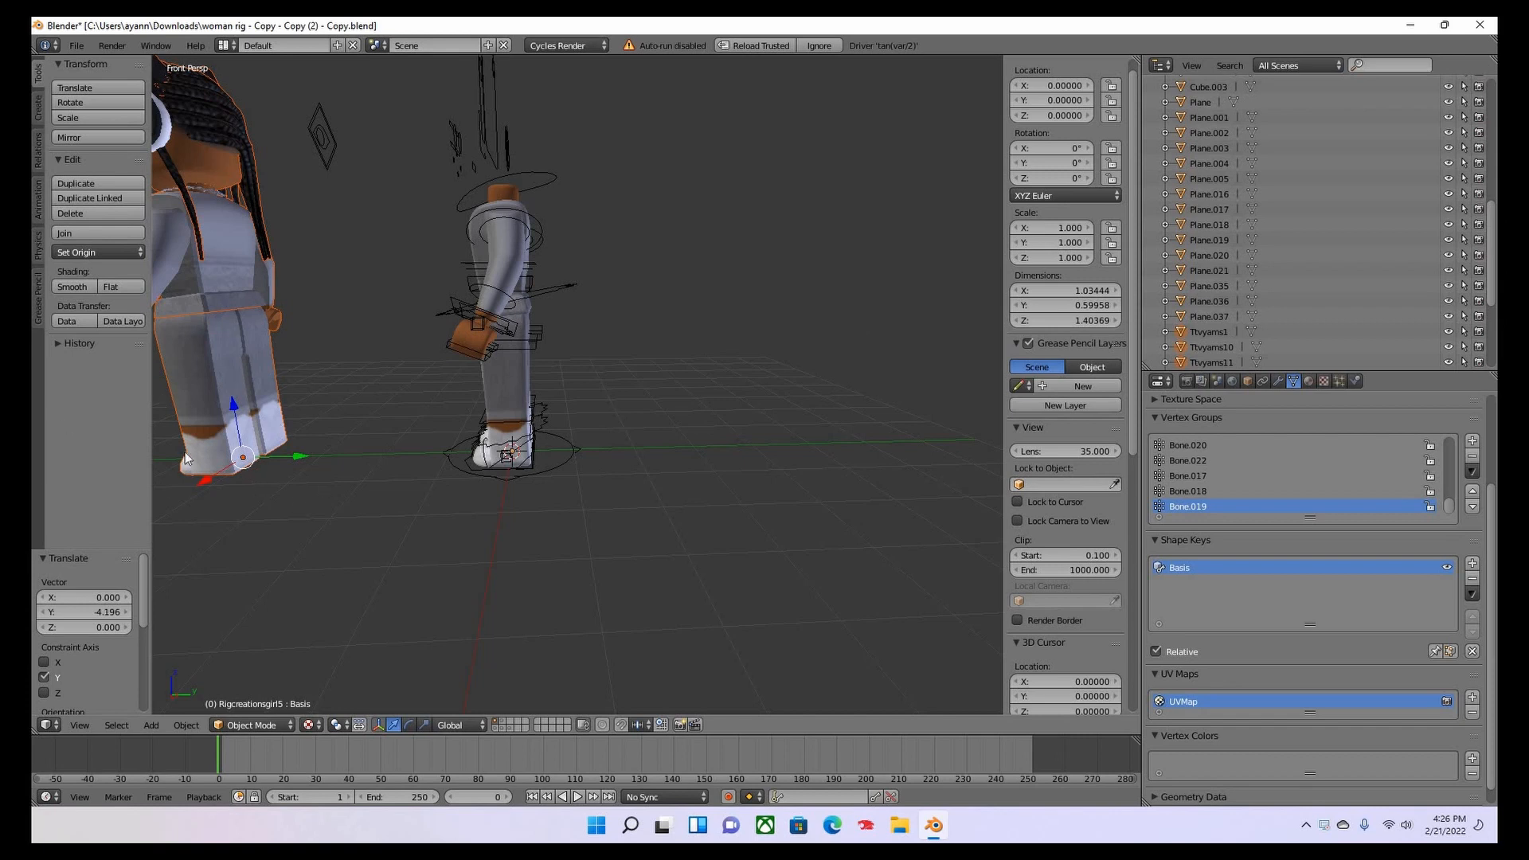
Delete both legs of the avatar standing in front of the rig.
{"action": "key", "text": "shift+f"}
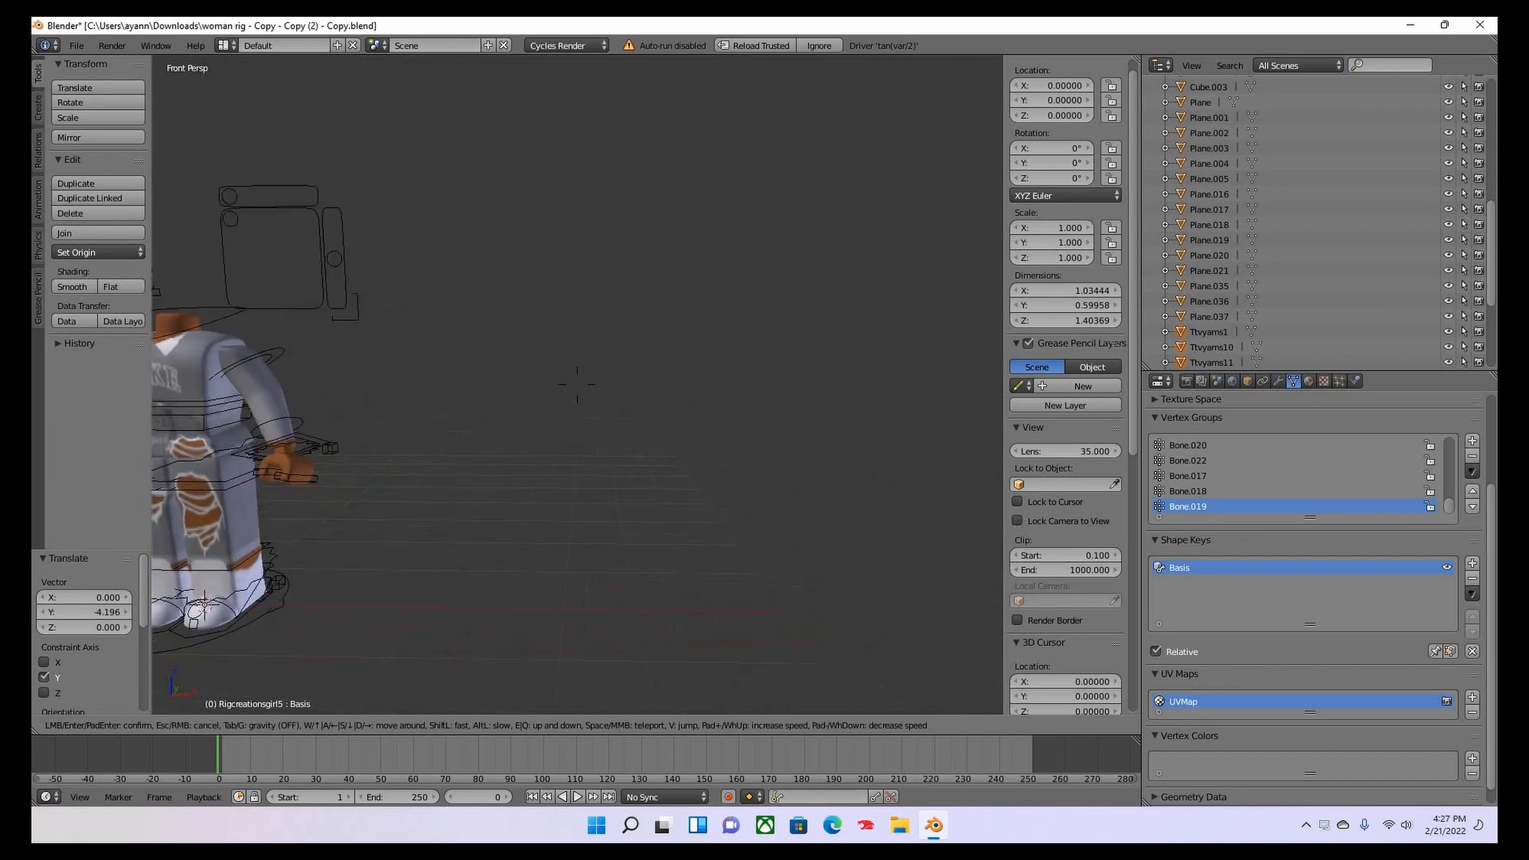
{"action": "key", "text": "s"}
{"action": "key", "text": "w"}
{"action": "key", "text": "s"}
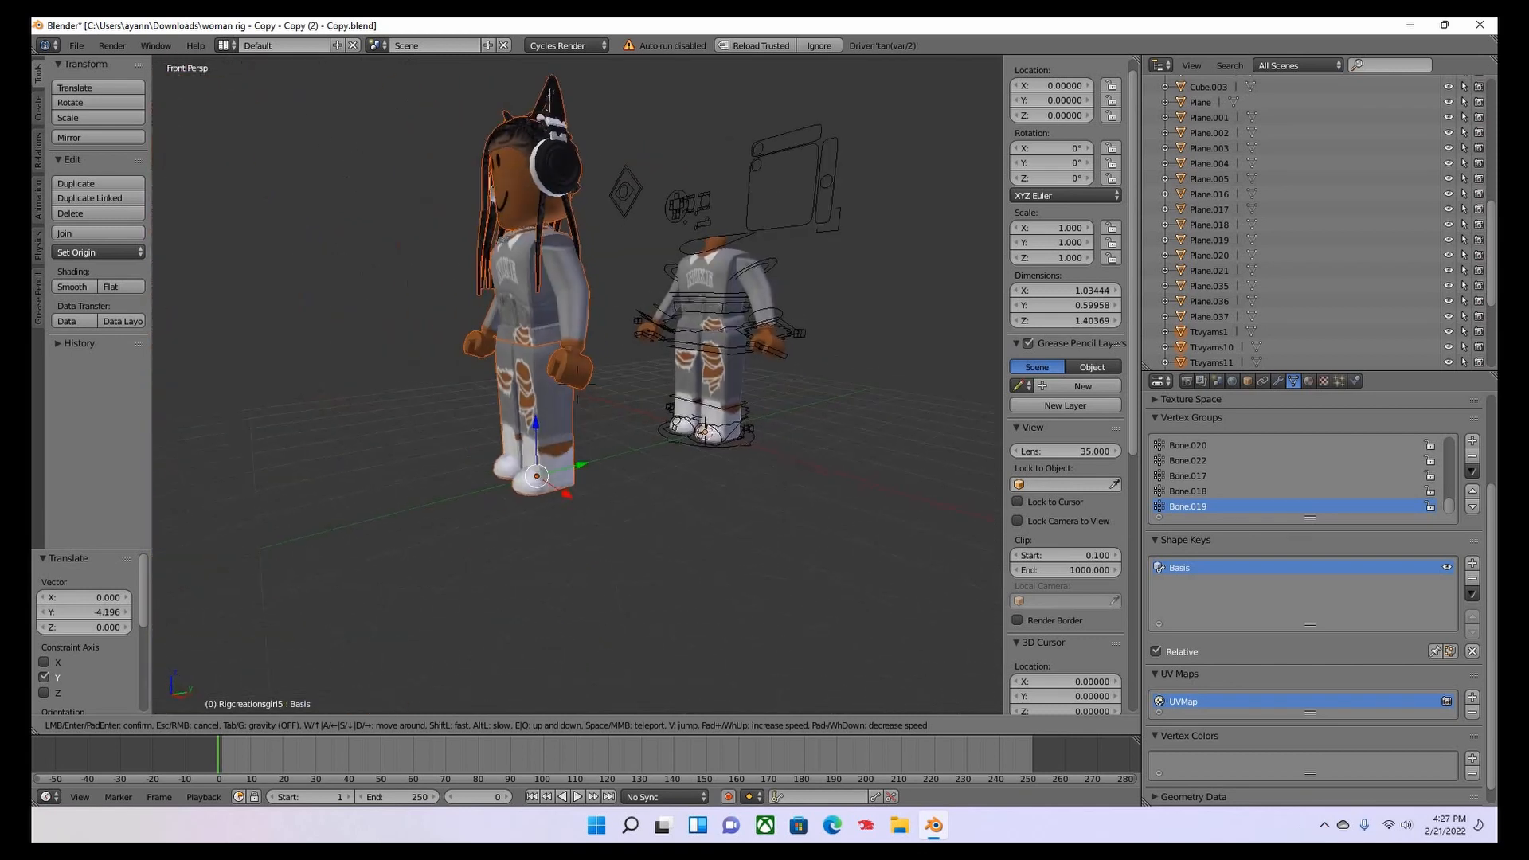
{"action": "key", "text": "w"}
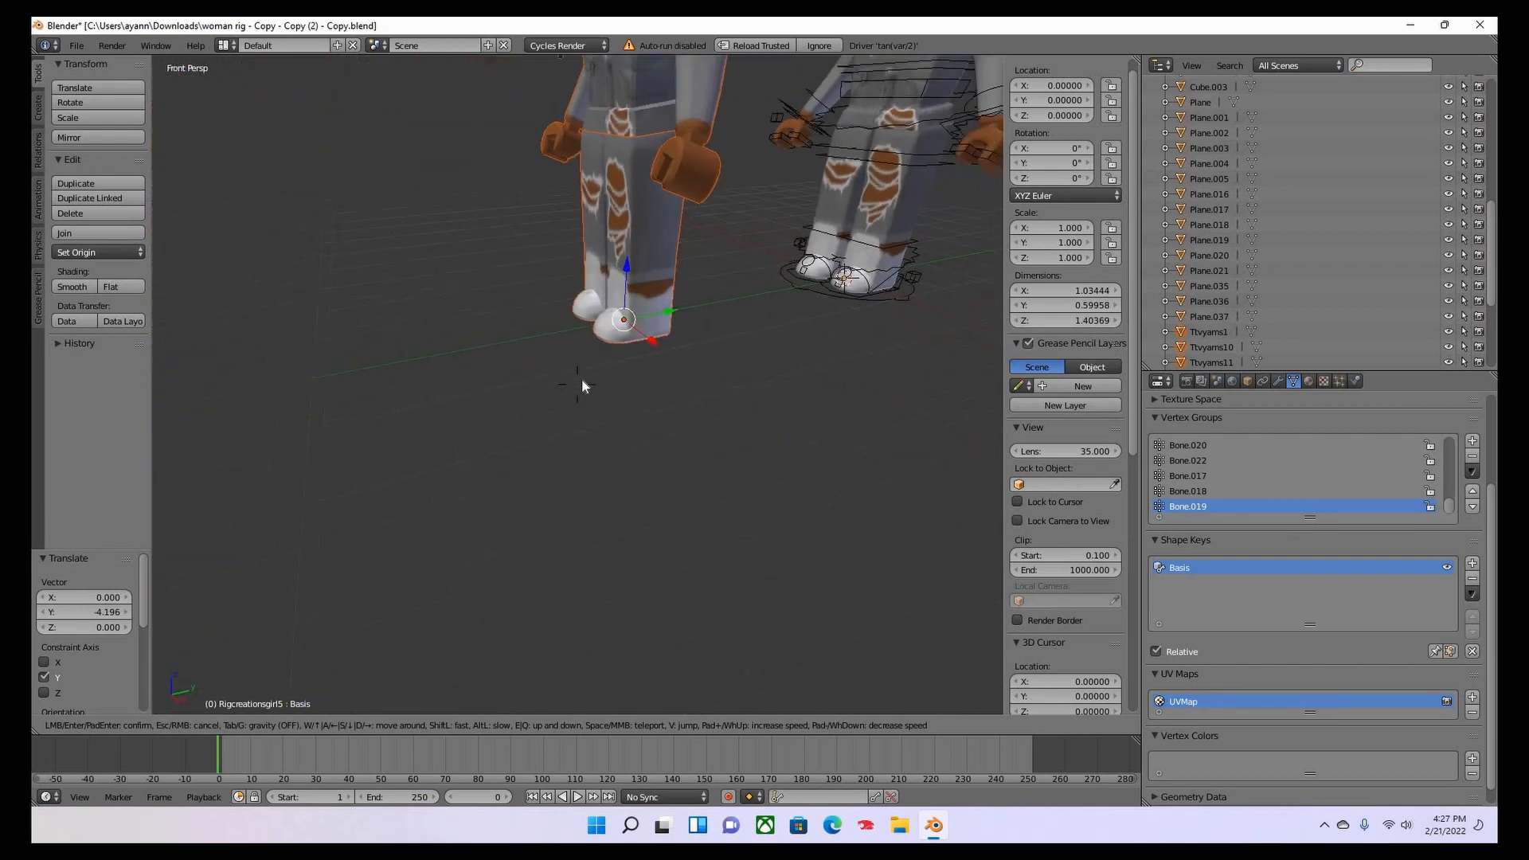
{"action": "left_click", "coordinate": [626, 428]}
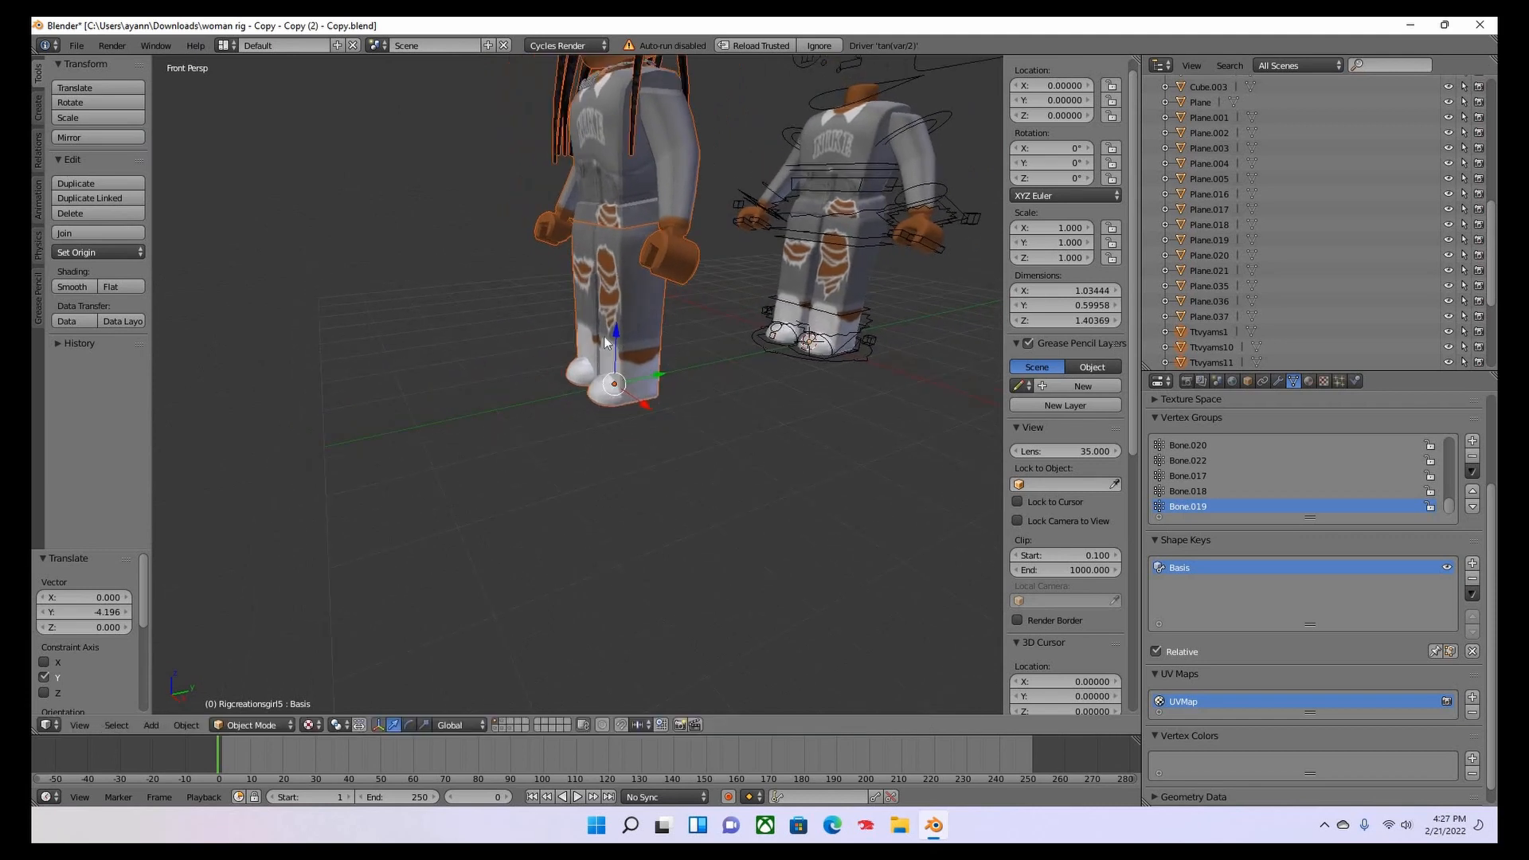
{"action": "right_click", "coordinate": [597, 308]}
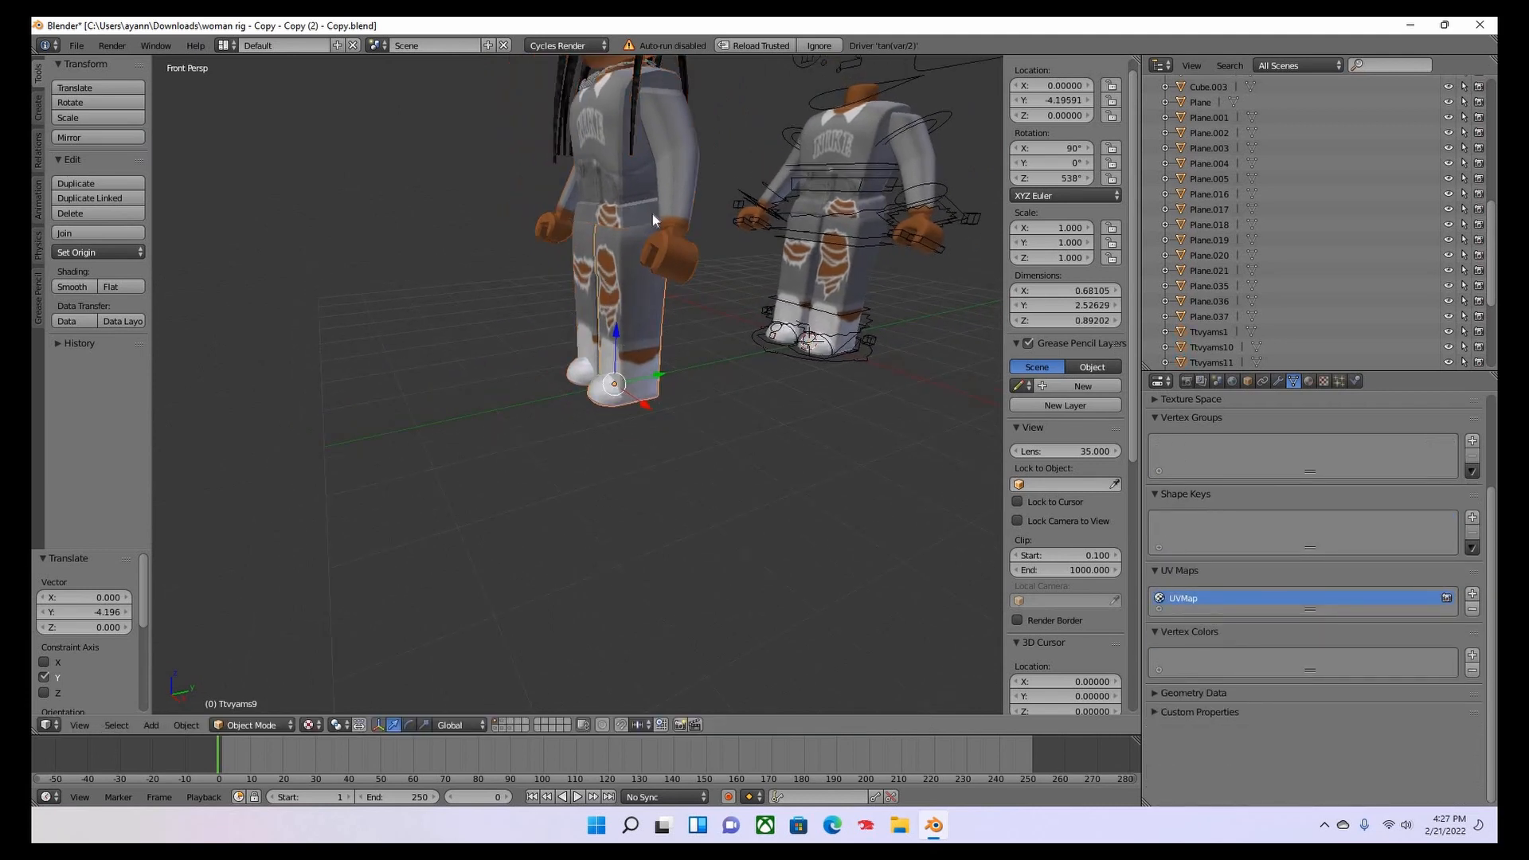
{"action": "key", "text": "x"}
{"action": "left_click", "coordinate": [629, 328]}
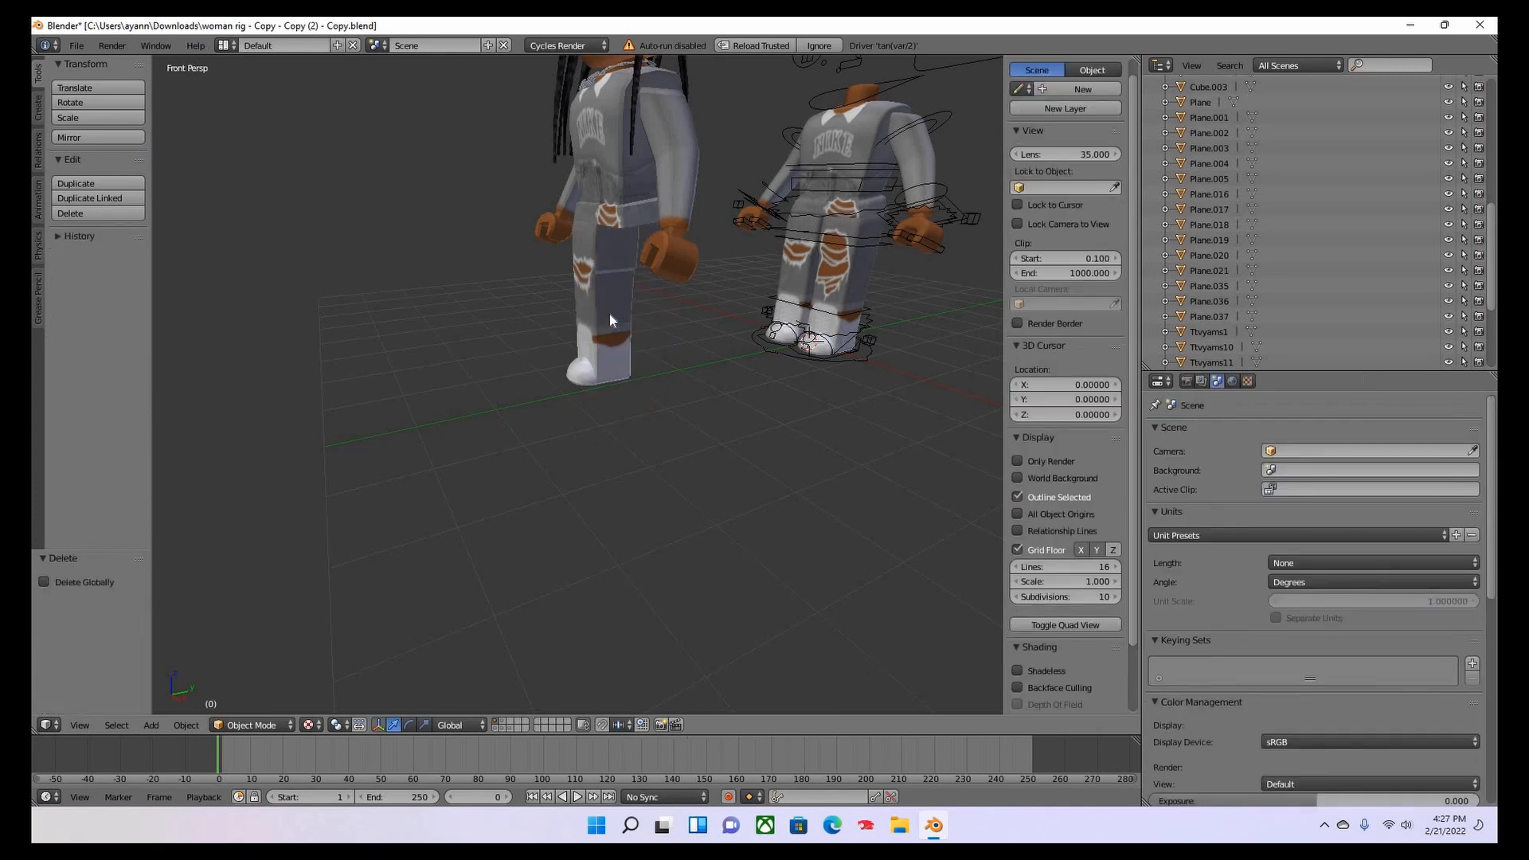
{"action": "right_click", "coordinate": [609, 314]}
{"action": "key", "text": "x"}
{"action": "key", "text": "Return"}
Delete the arms and torso of the avatar standing in front of the rig, keeping its head, hair and accessories.
{"action": "right_click", "coordinate": [674, 245]}
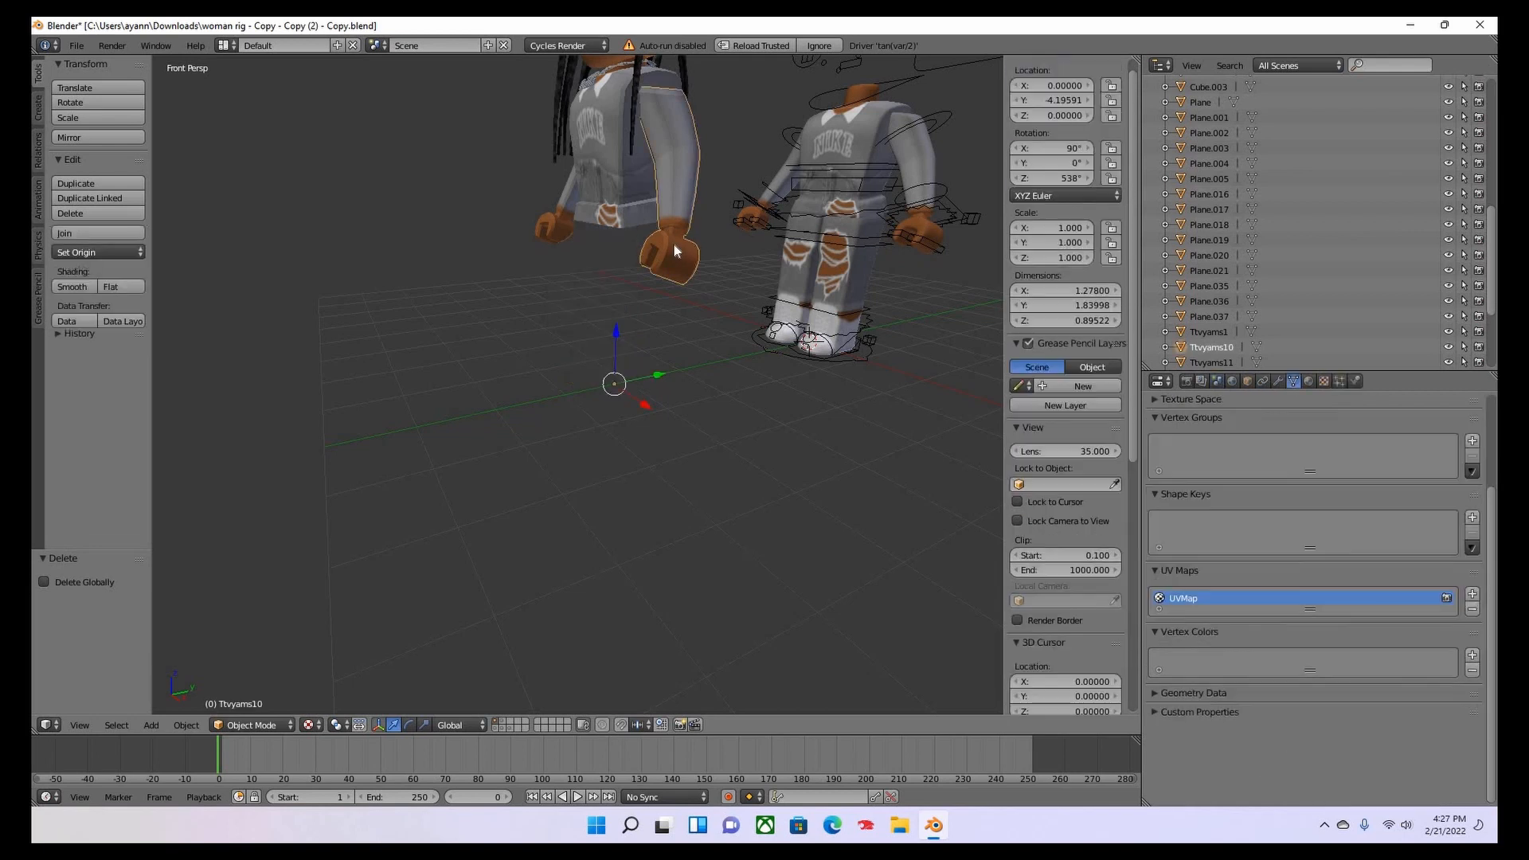
{"action": "key", "text": "x"}
{"action": "key", "text": "Return"}
{"action": "key", "text": "x"}
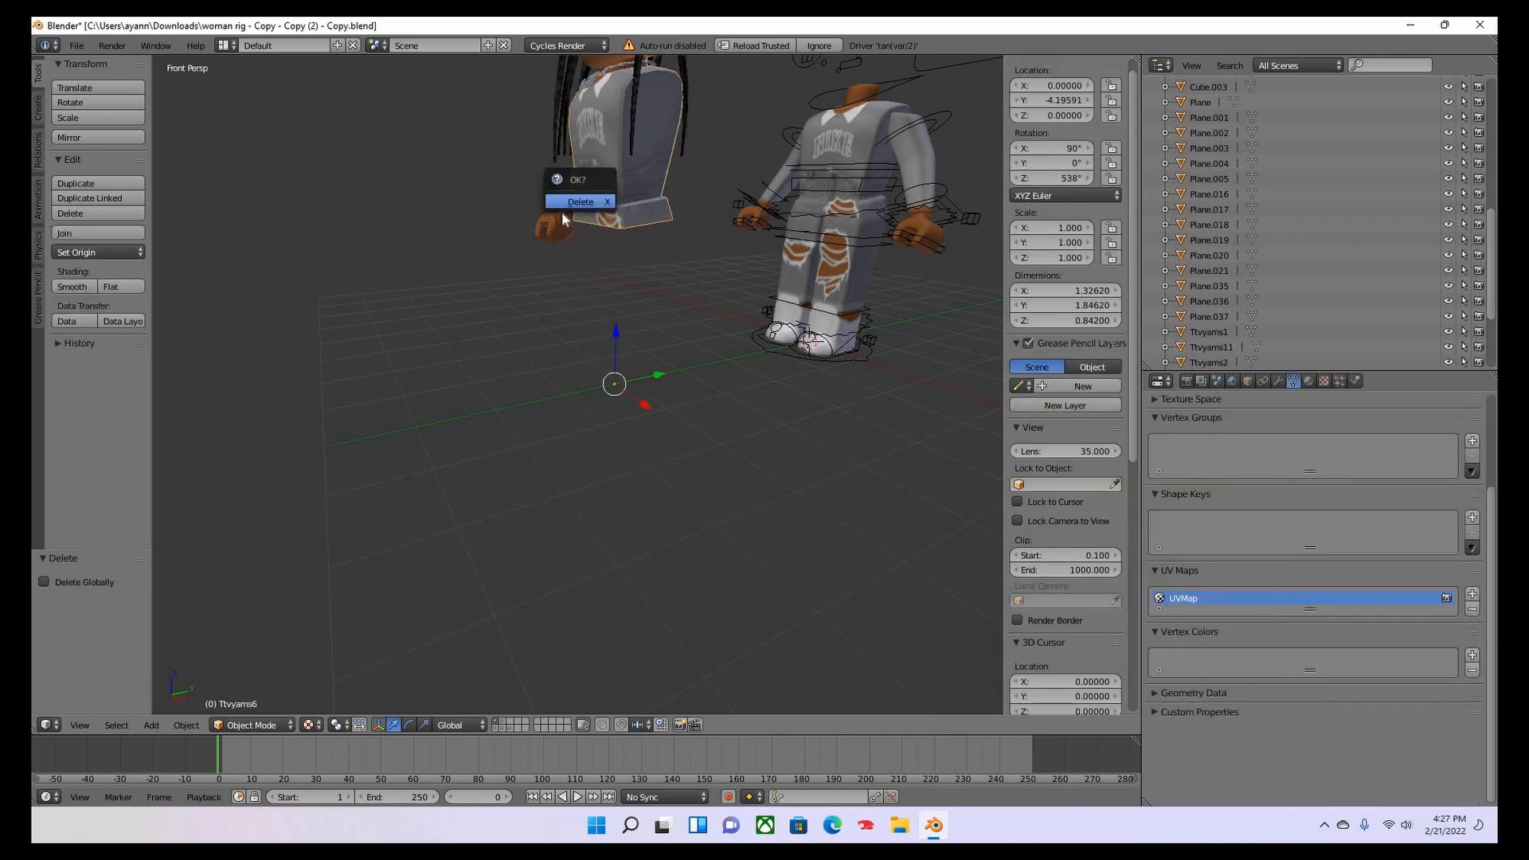
{"action": "left_click", "coordinate": [562, 209]}
{"action": "right_click", "coordinate": [577, 210]}
{"action": "key", "text": "x"}
{"action": "key", "text": "Return"}
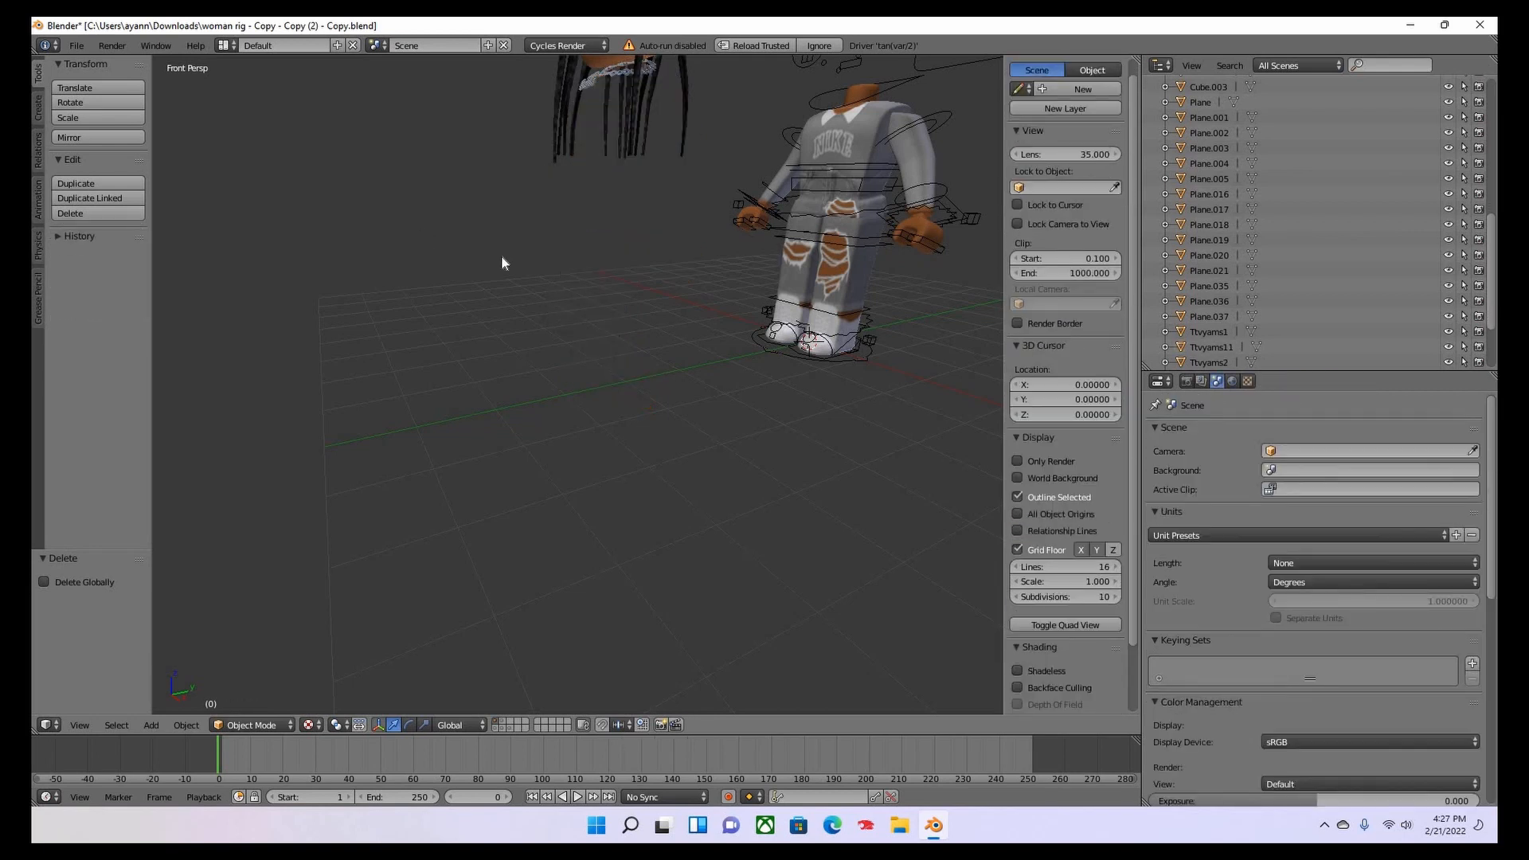
Examine the leftover head, hair and accessories against the headless rig from the front and the side.
{"action": "key", "text": "shift+f"}
{"action": "key", "text": "w"}
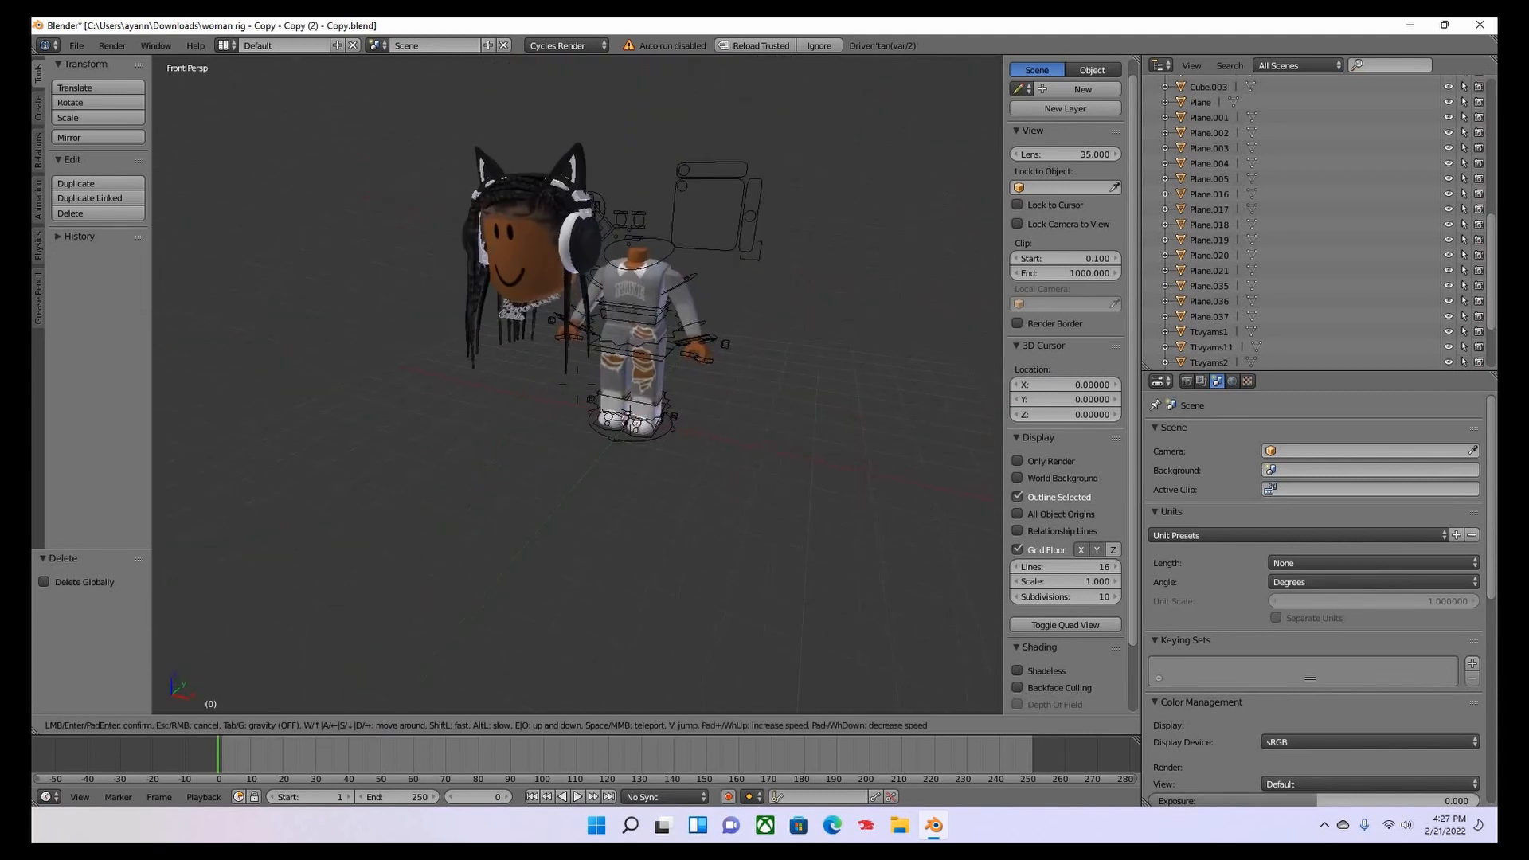
{"action": "key", "text": "w"}
{"action": "key", "text": "a"}
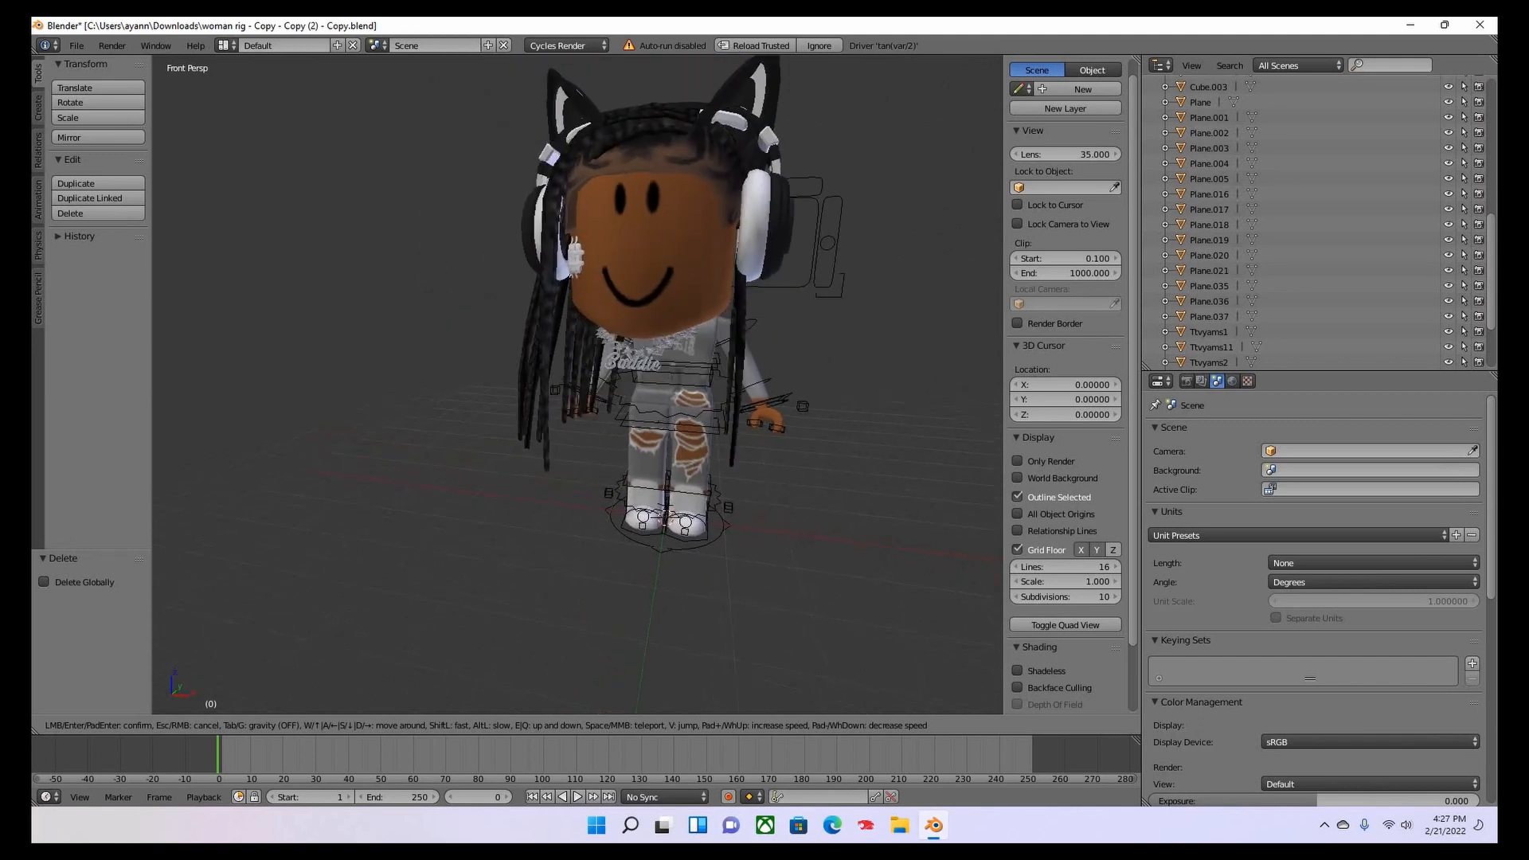
{"action": "key", "text": "w"}
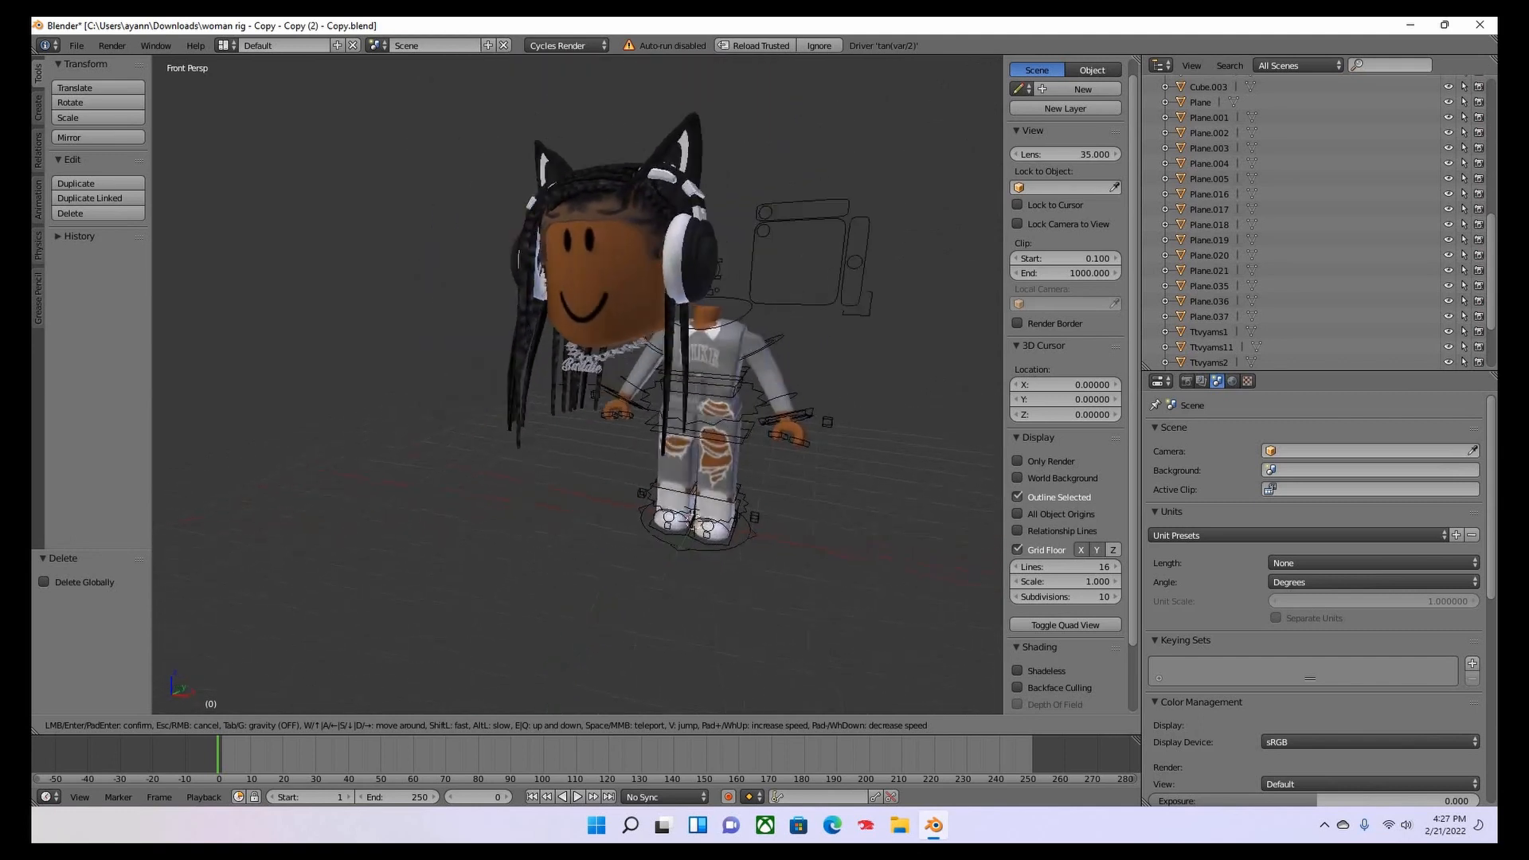
{"action": "key", "text": "s"}
{"action": "key", "text": "a"}
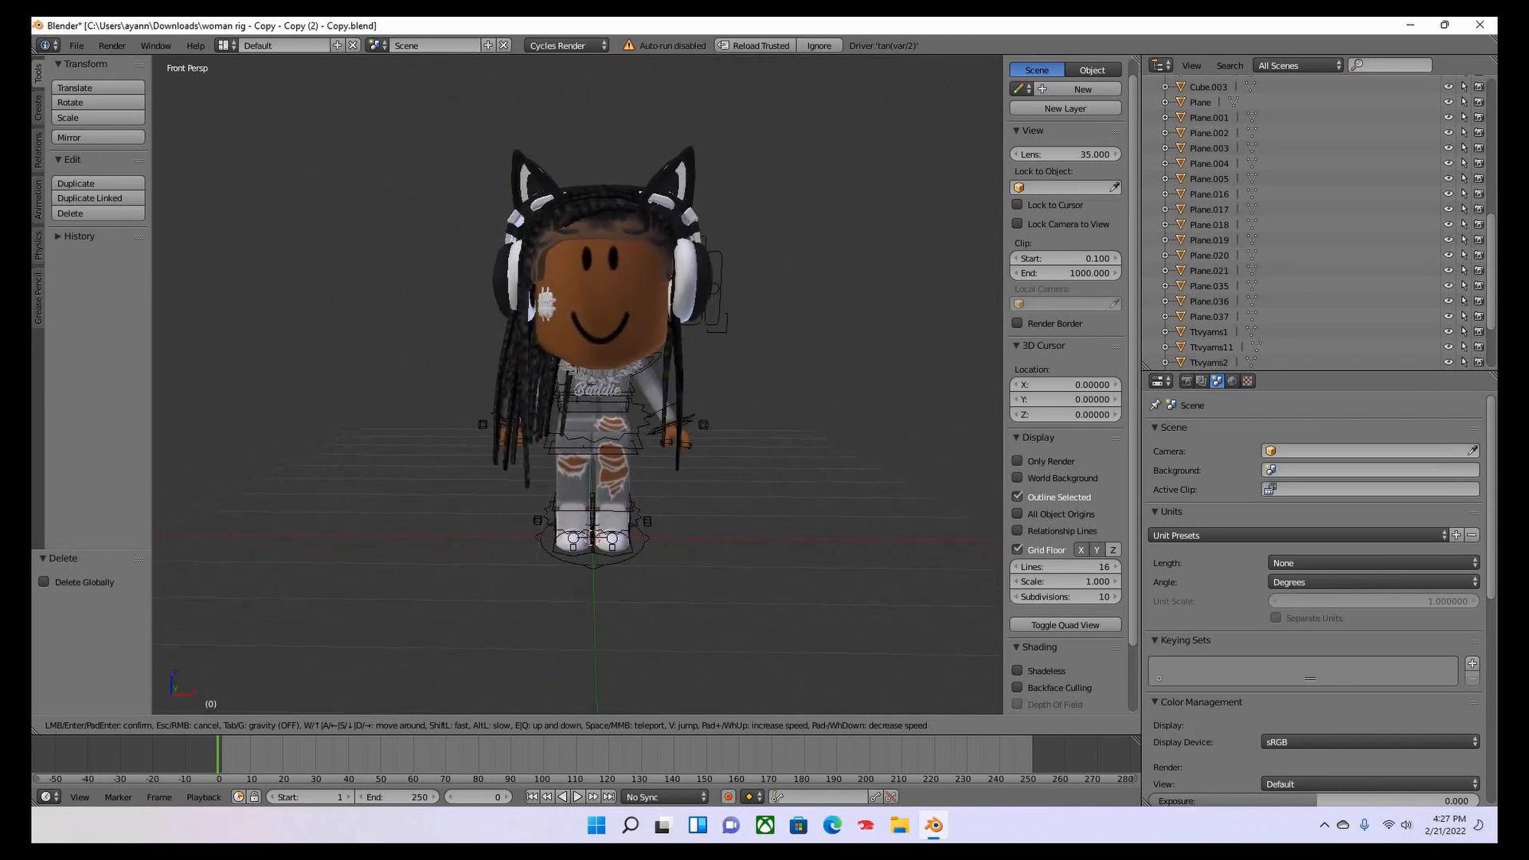
{"action": "key", "text": "w"}
{"action": "key", "text": "s"}
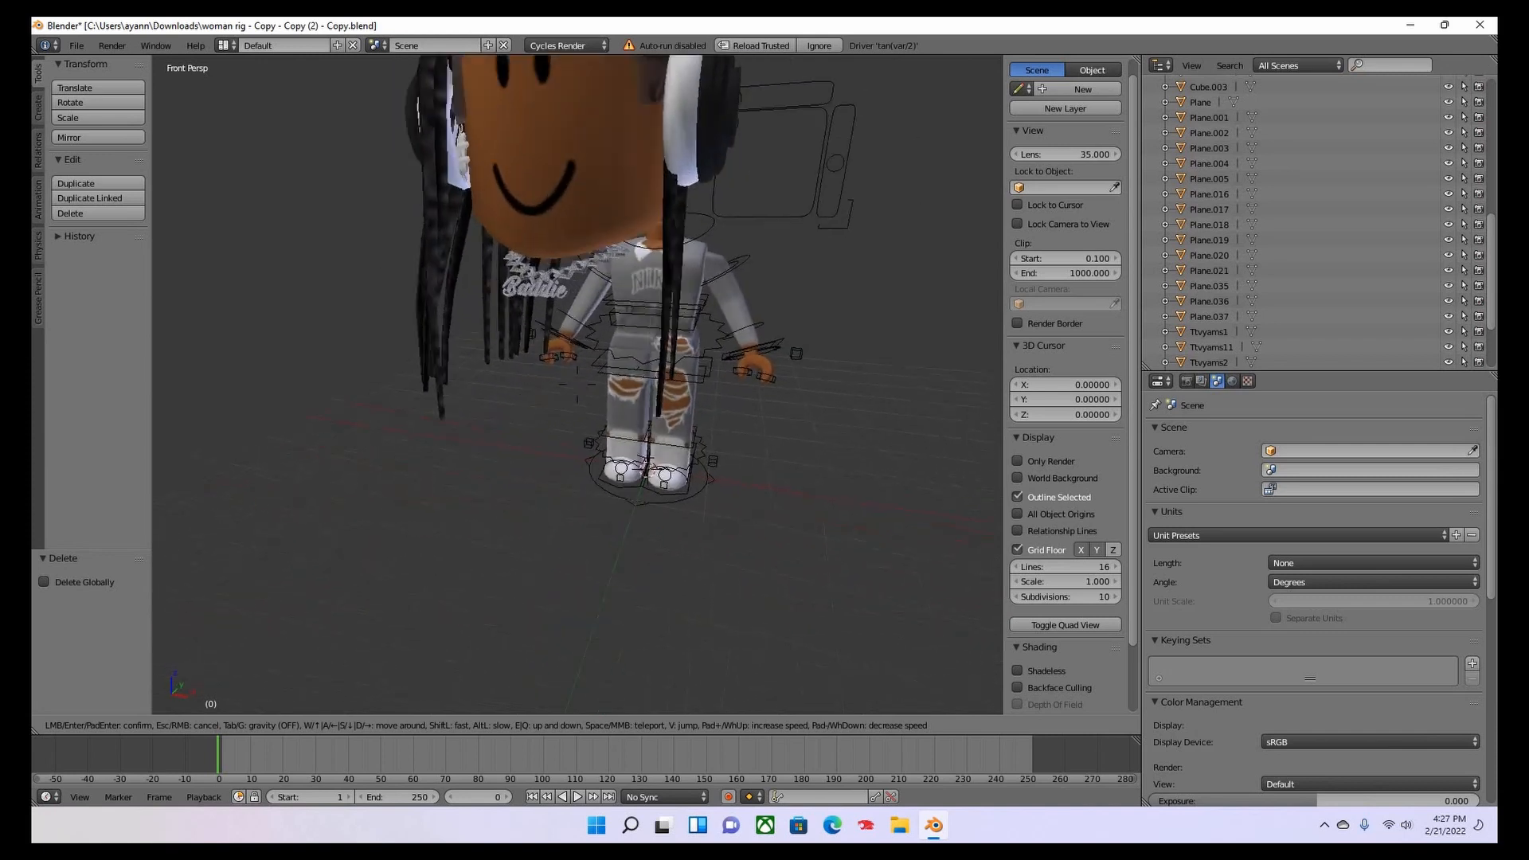
{"action": "key", "text": "w"}
{"action": "key", "text": "d"}
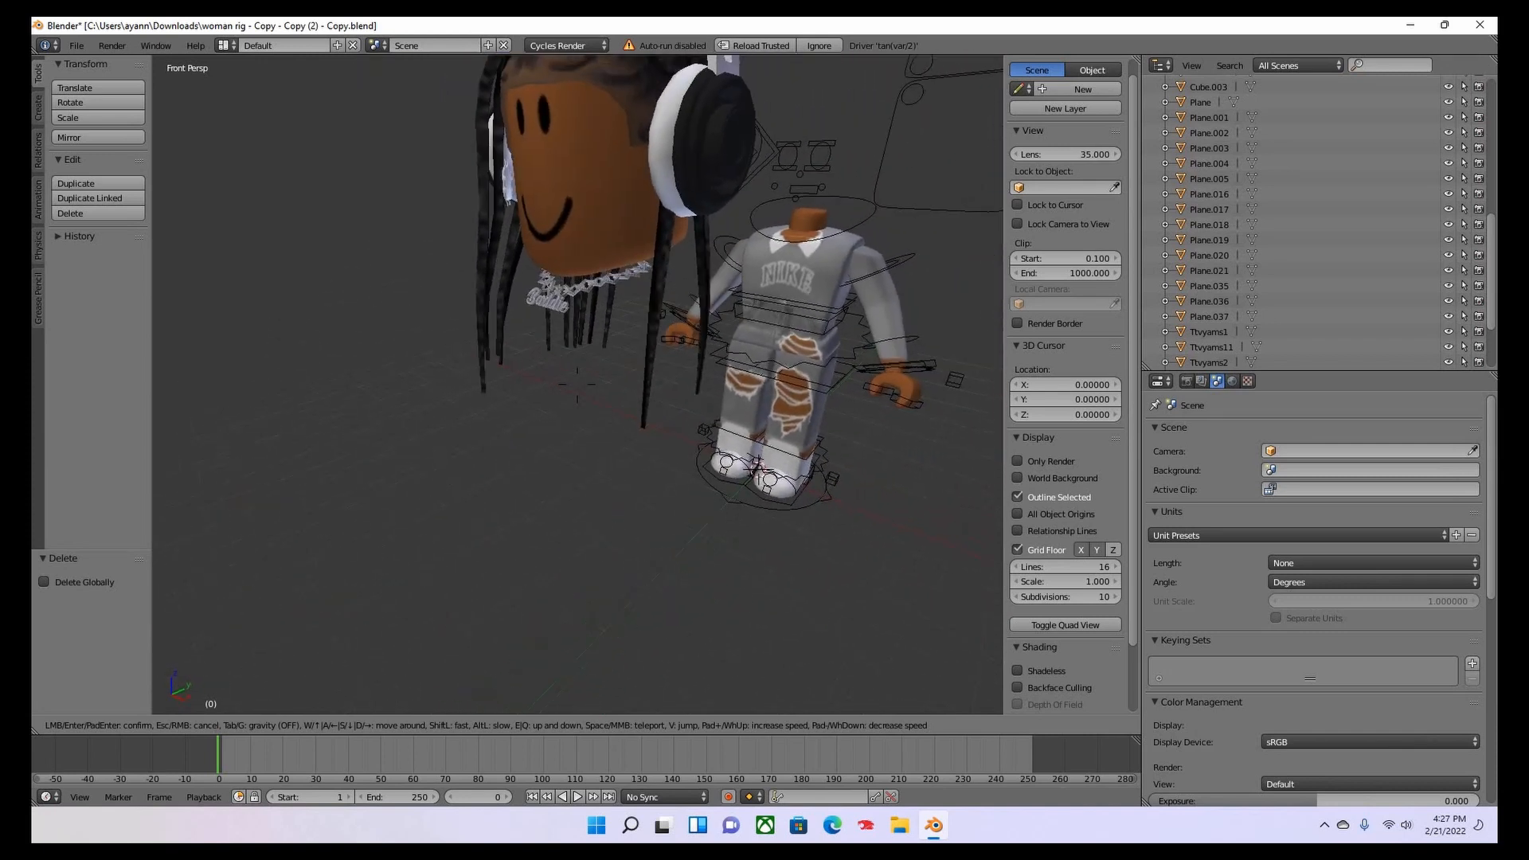
{"action": "key", "text": "a"}
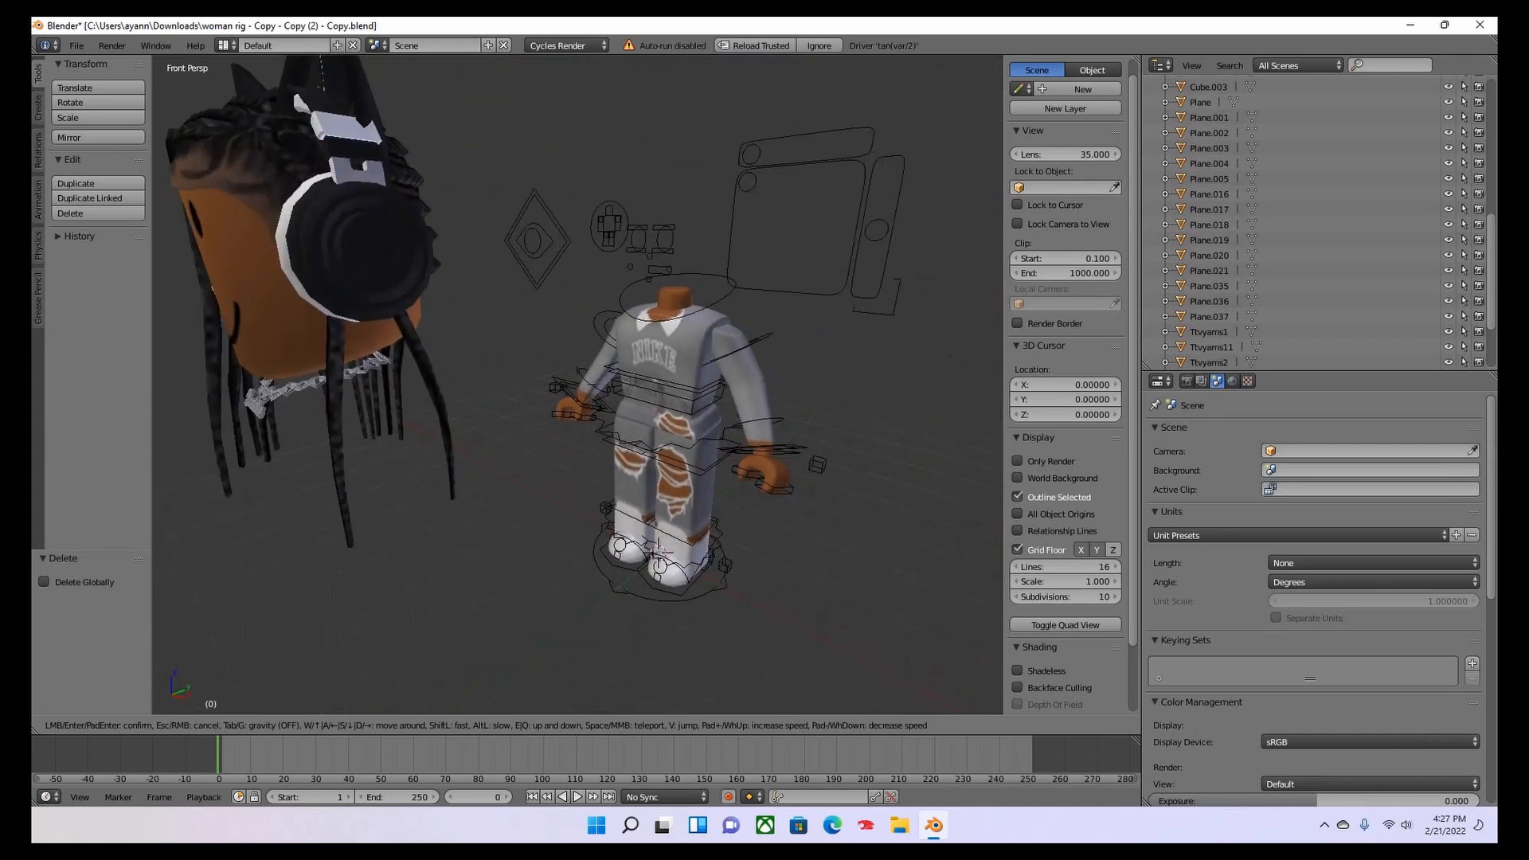
{"action": "key", "text": "d"}
{"action": "key", "text": "a"}
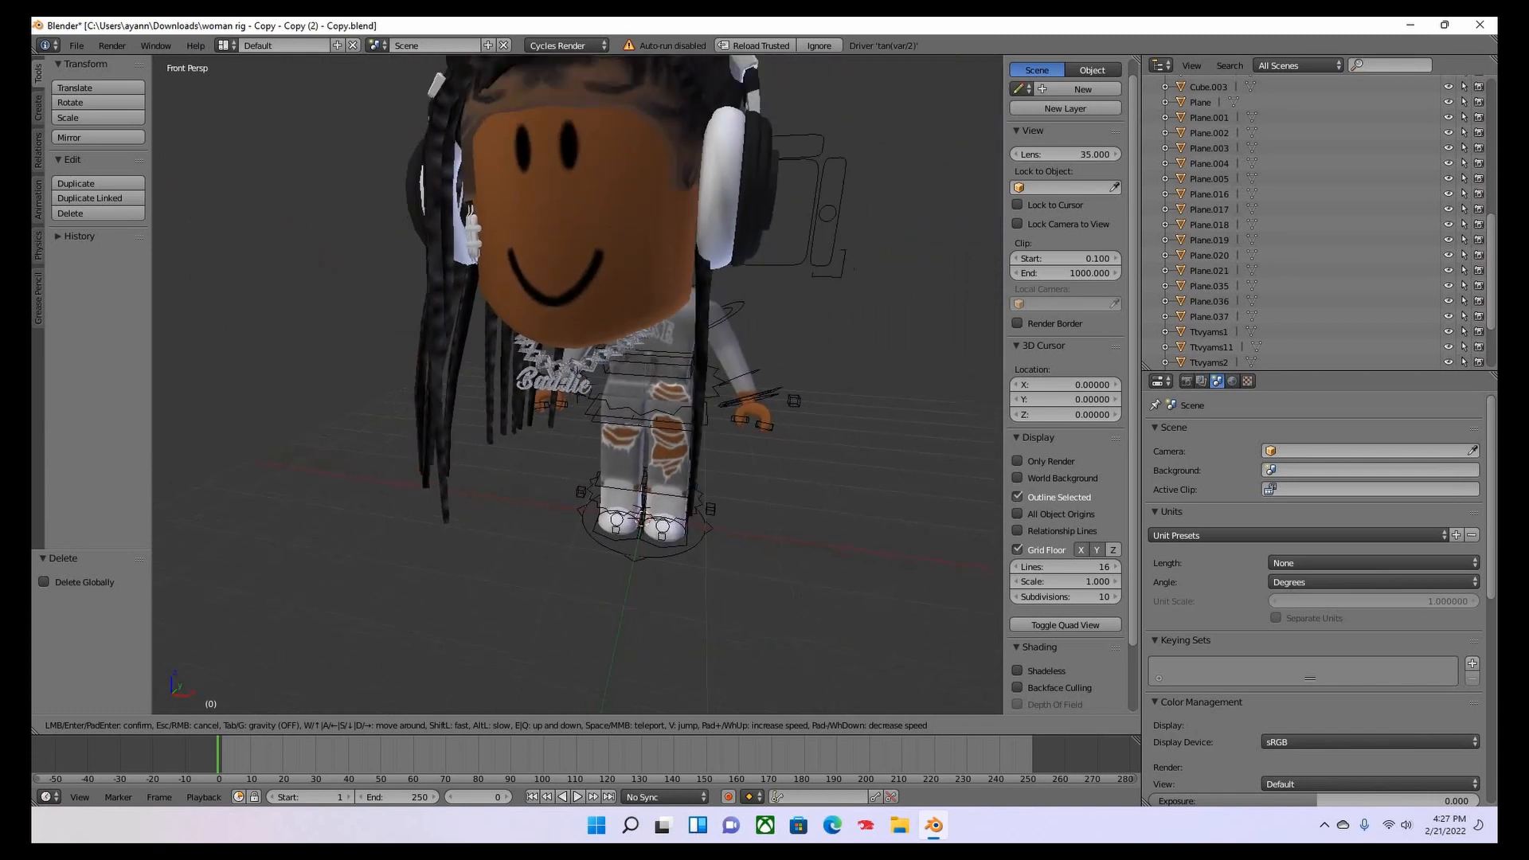
{"action": "key", "text": "s"}
{"action": "key", "text": "w"}
{"action": "key", "text": "d"}
{"action": "key", "text": "s"}
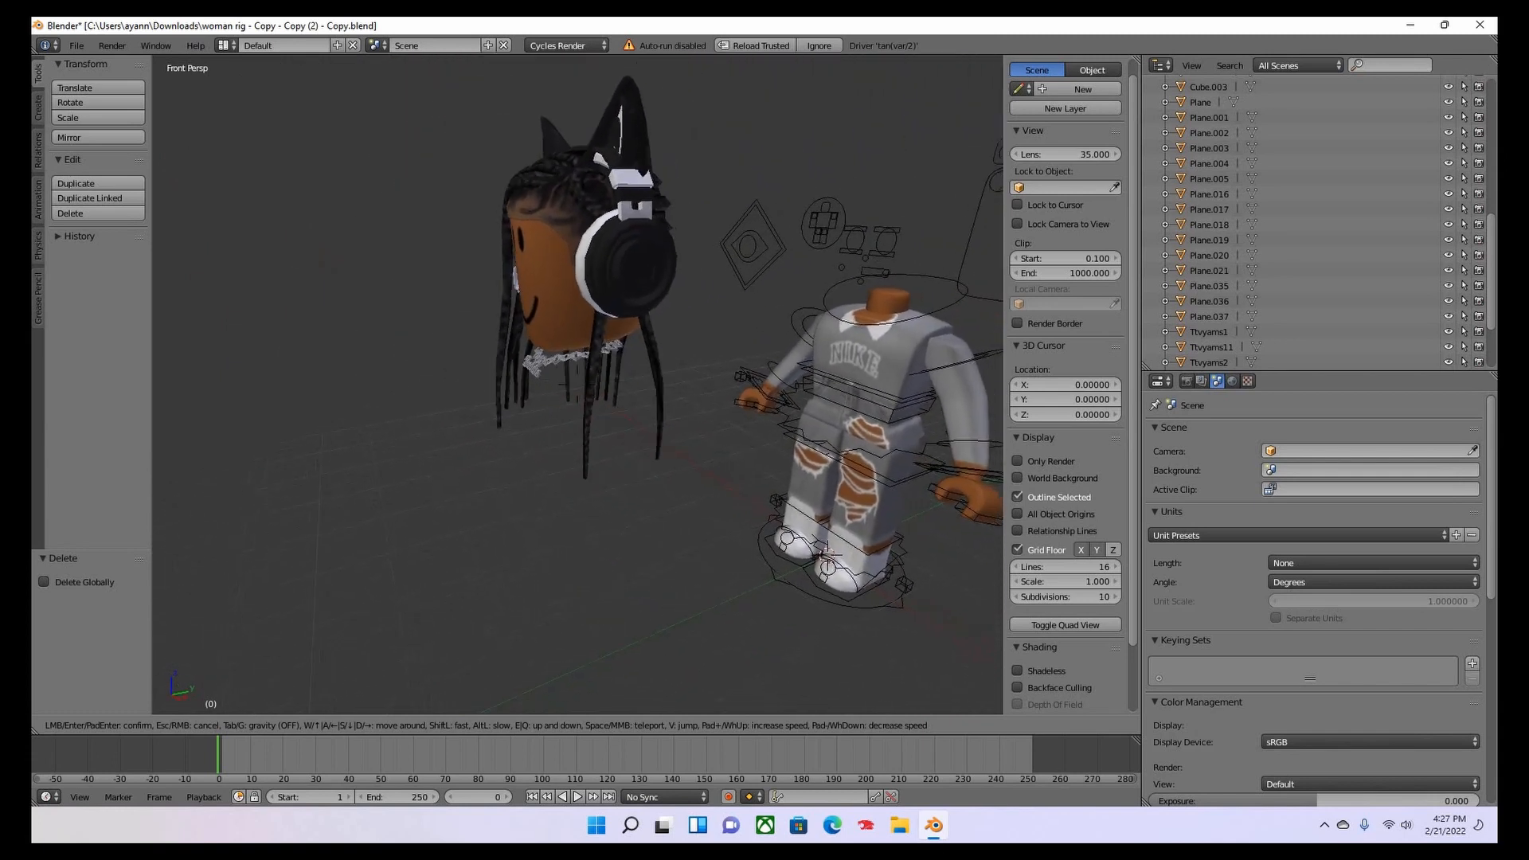
{"action": "key", "text": "w"}
{"action": "left_click", "coordinate": [752, 418]}
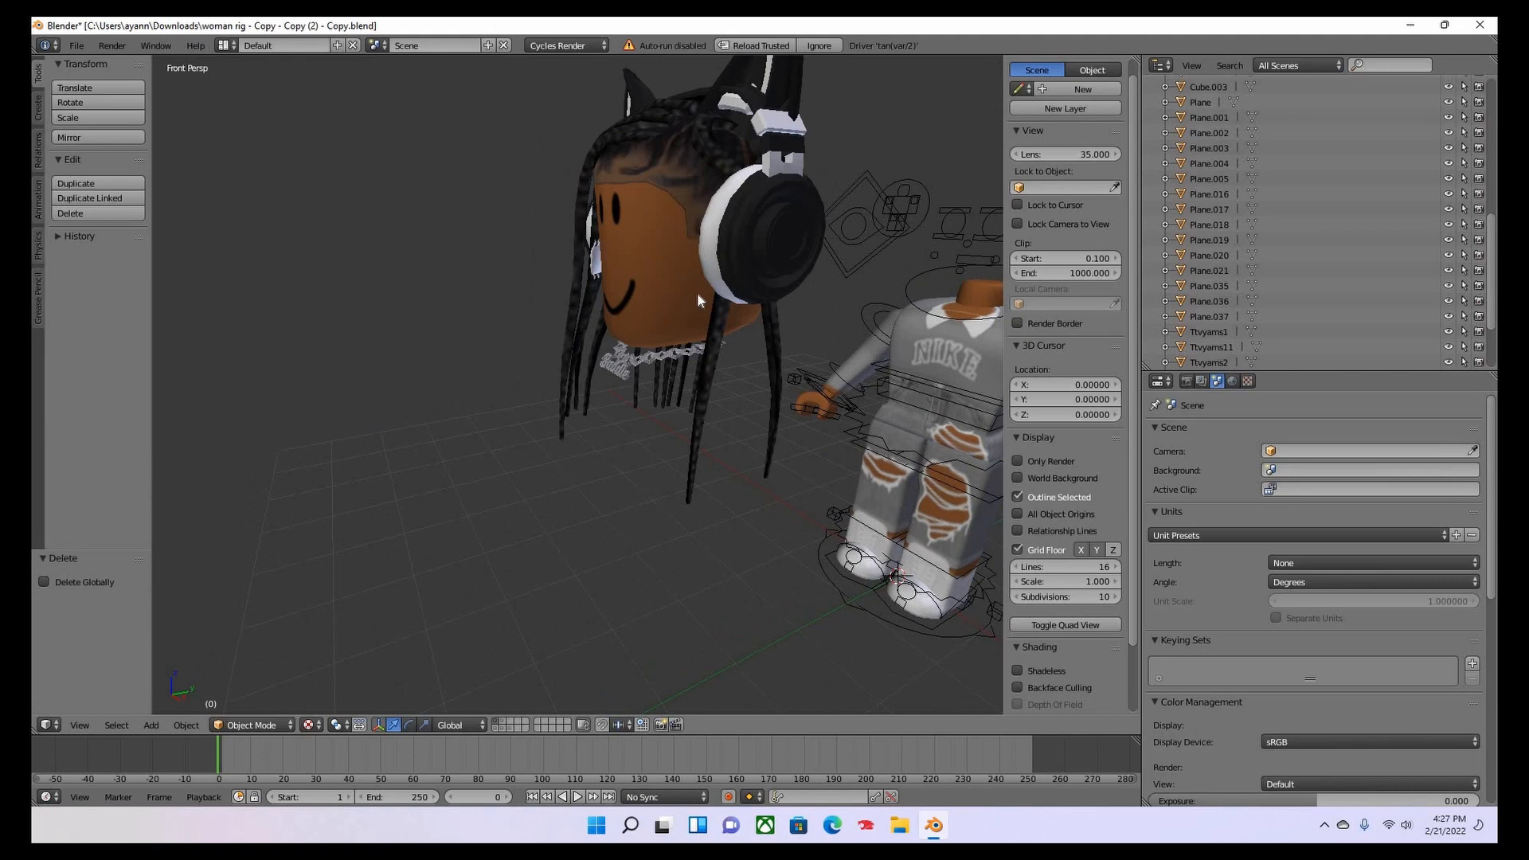
{"action": "right_click", "coordinate": [650, 312]}
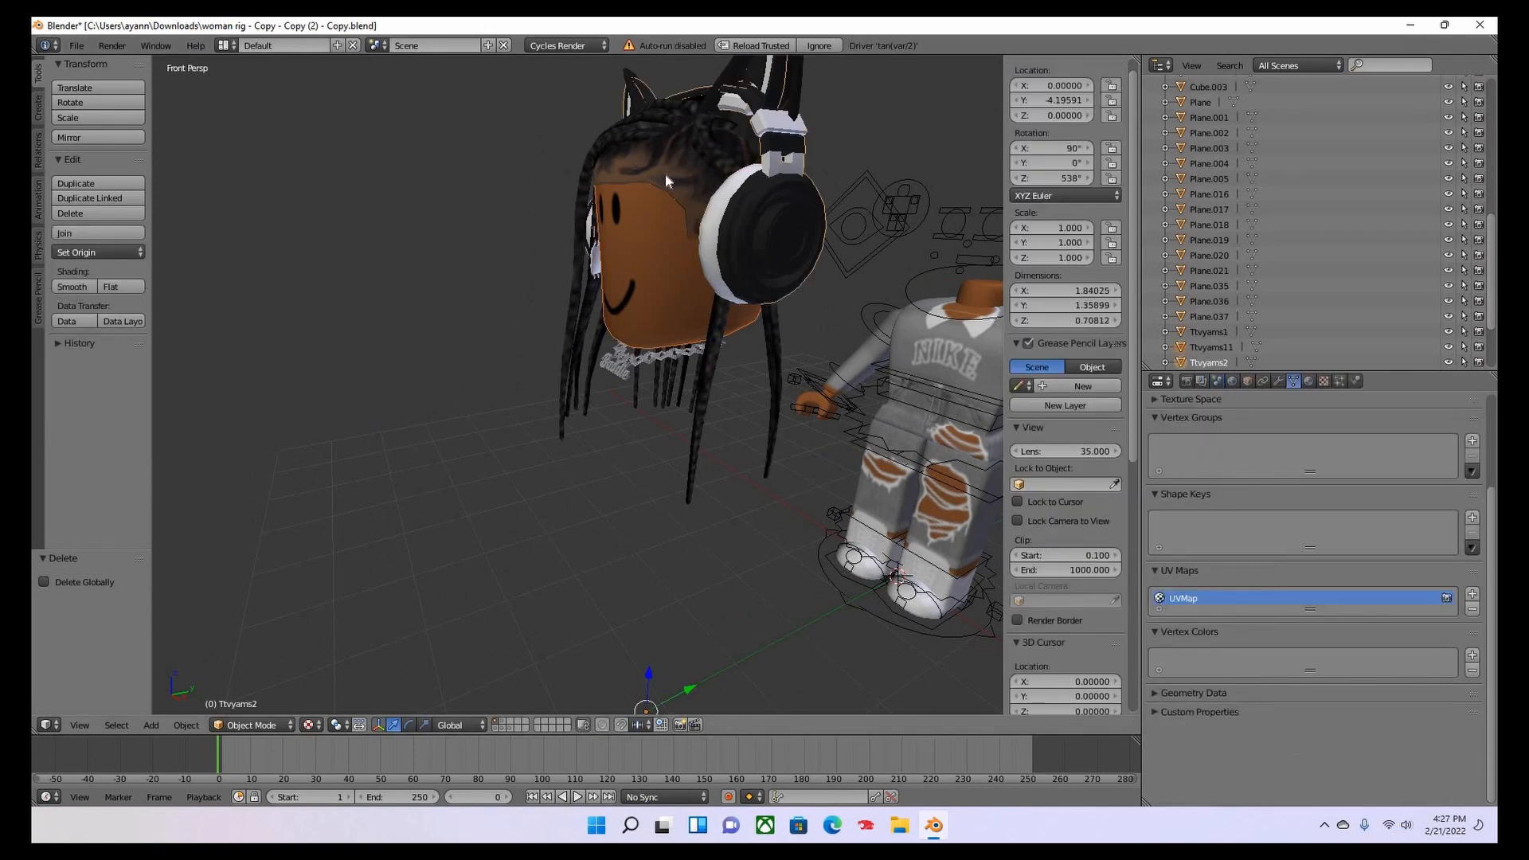
{"action": "right_click", "coordinate": [617, 376]}
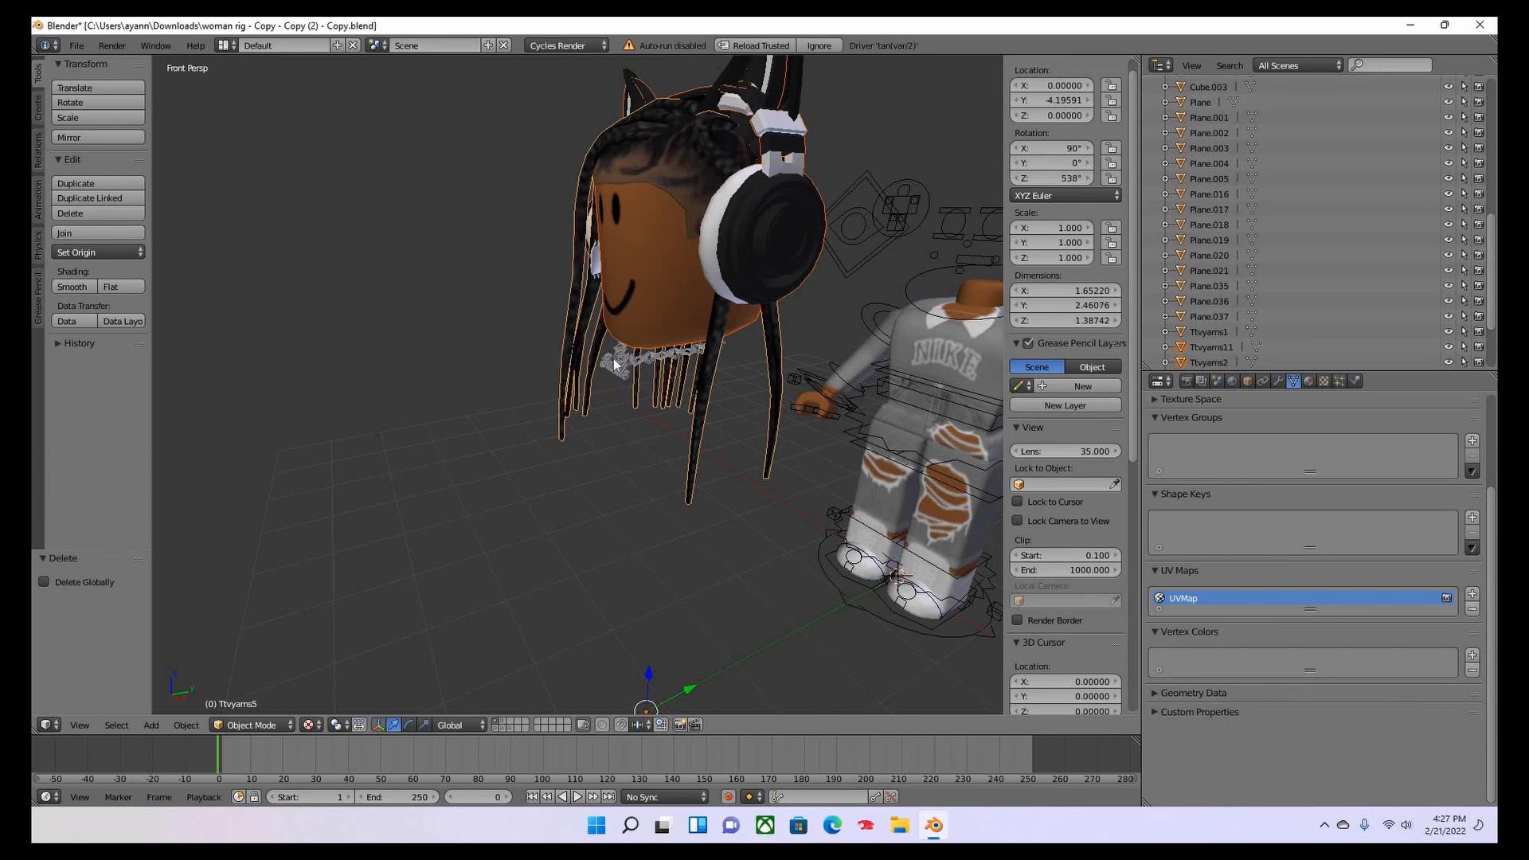
{"action": "right_click", "coordinate": [590, 271], "text": "shift"}
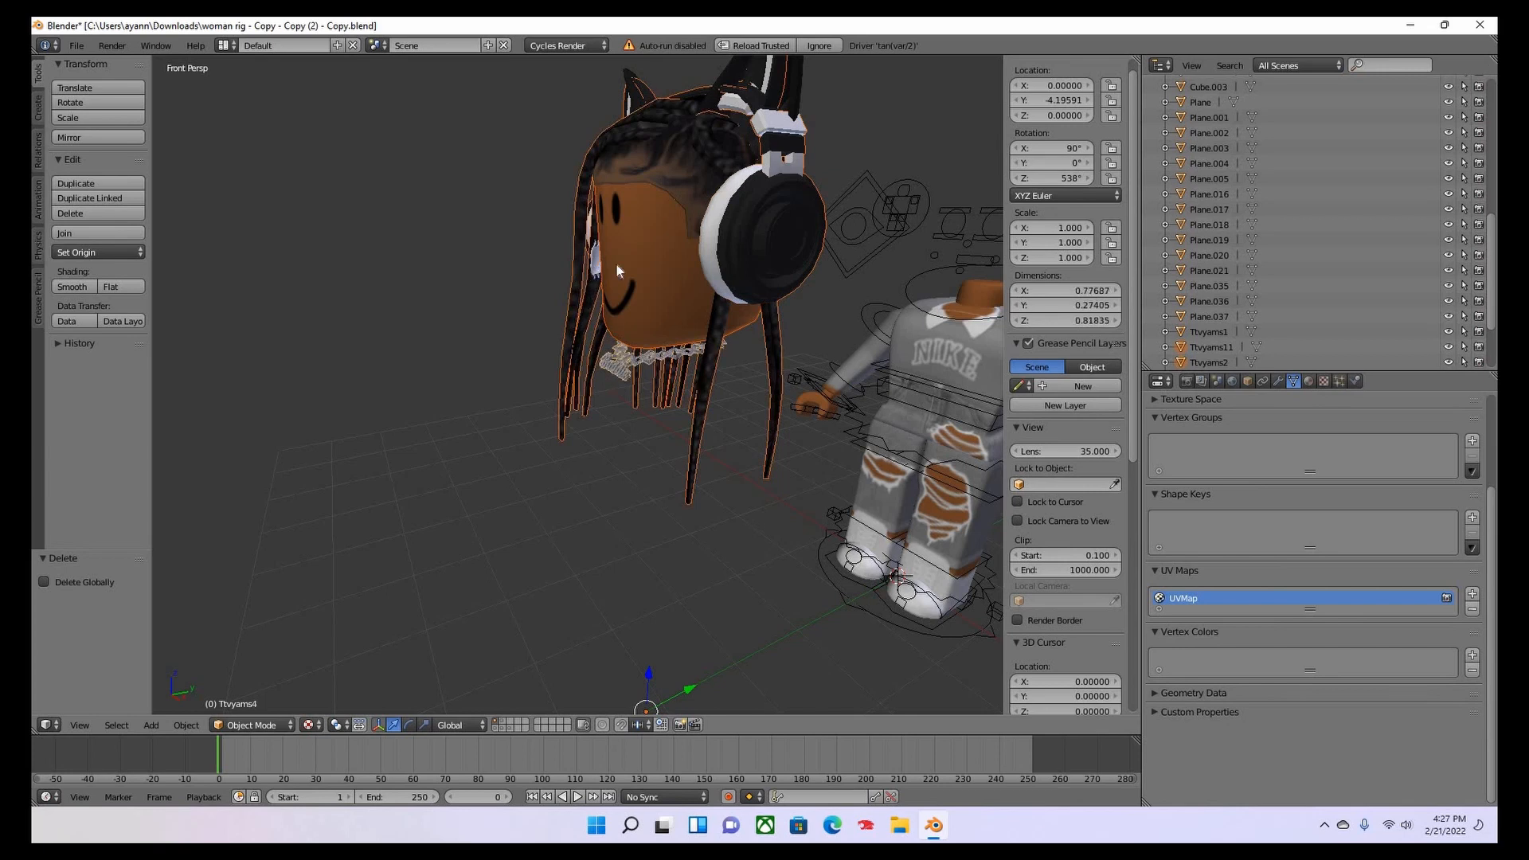
{"action": "right_click", "coordinate": [615, 271], "text": "shift"}
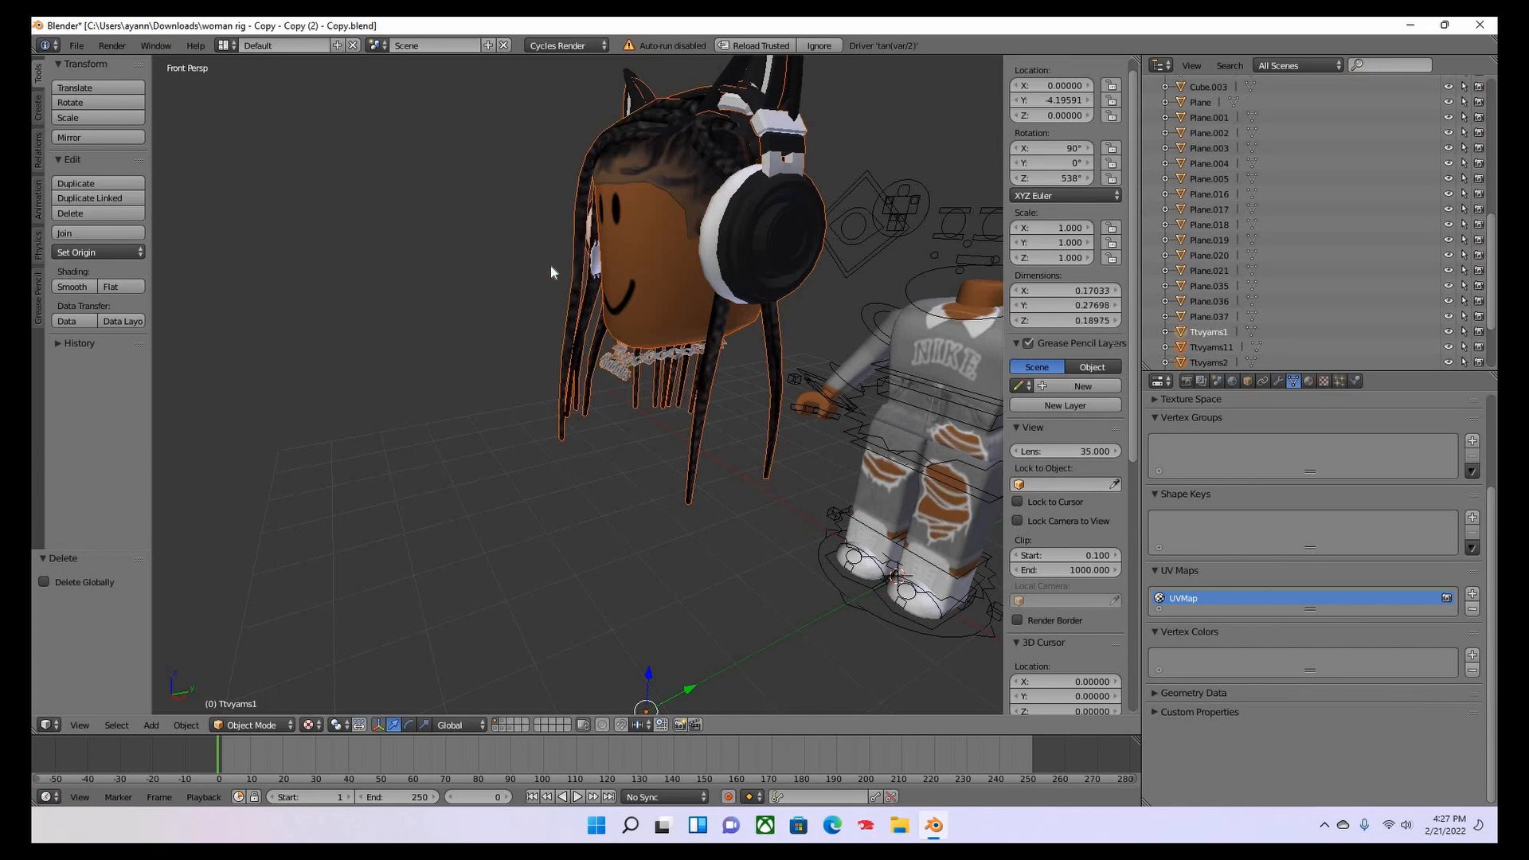
{"action": "right_click", "coordinate": [596, 264], "text": "shift"}
{"action": "right_click", "coordinate": [596, 264], "text": "shift"}
{"action": "right_click", "coordinate": [597, 264], "text": "shift"}
{"action": "right_click", "coordinate": [603, 278], "text": "shift"}
{"action": "key", "text": "a"}
{"action": "key", "text": "a"}
{"action": "key", "text": "a"}
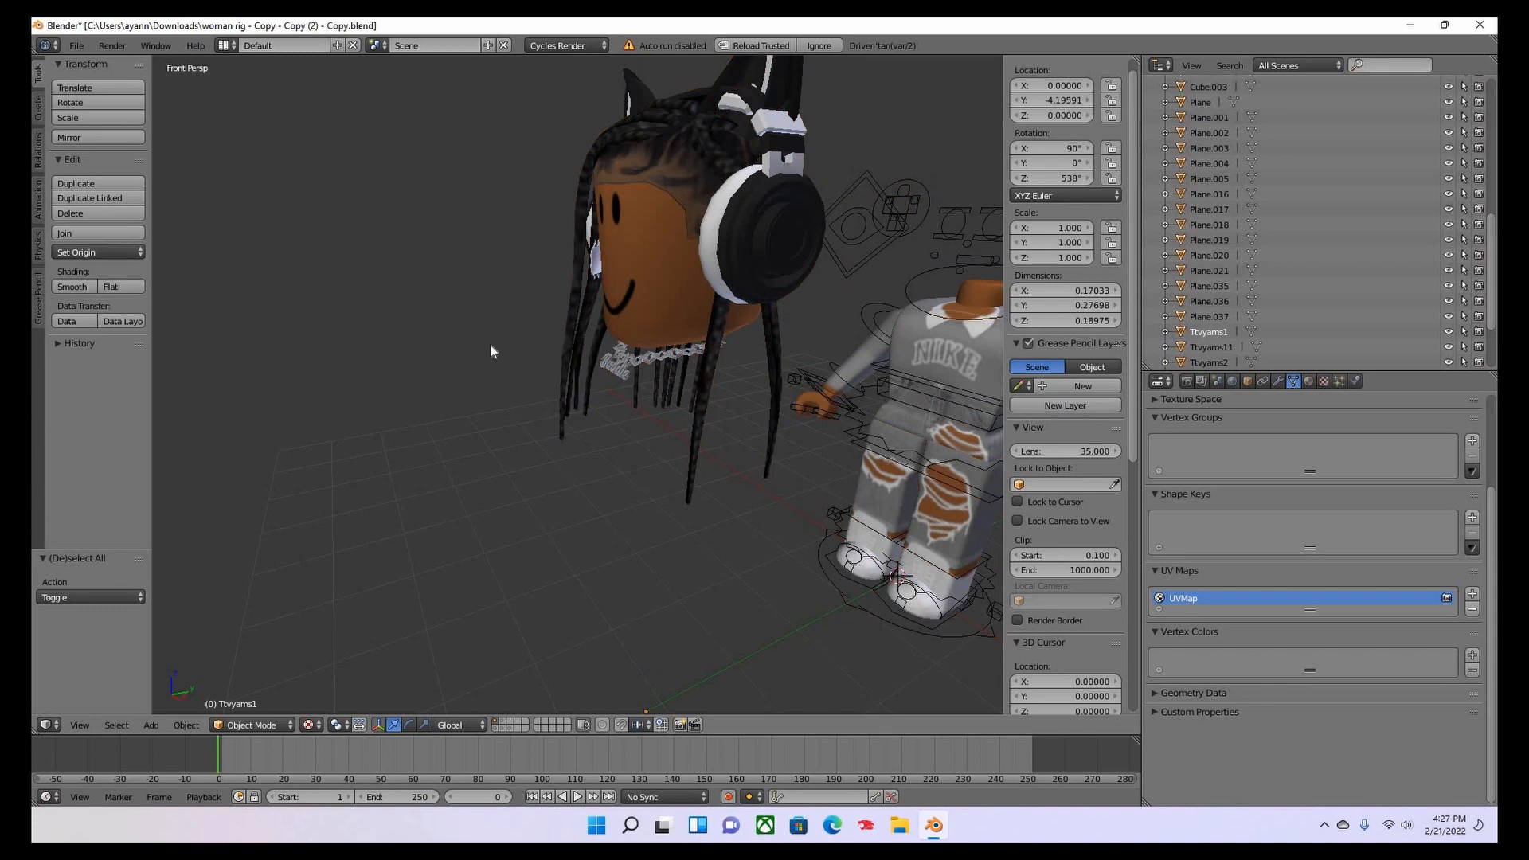
Join the avatar's head, braids, necklace, face accessory and cat-ear headphones into one object.
{"action": "right_click", "coordinate": [599, 350]}
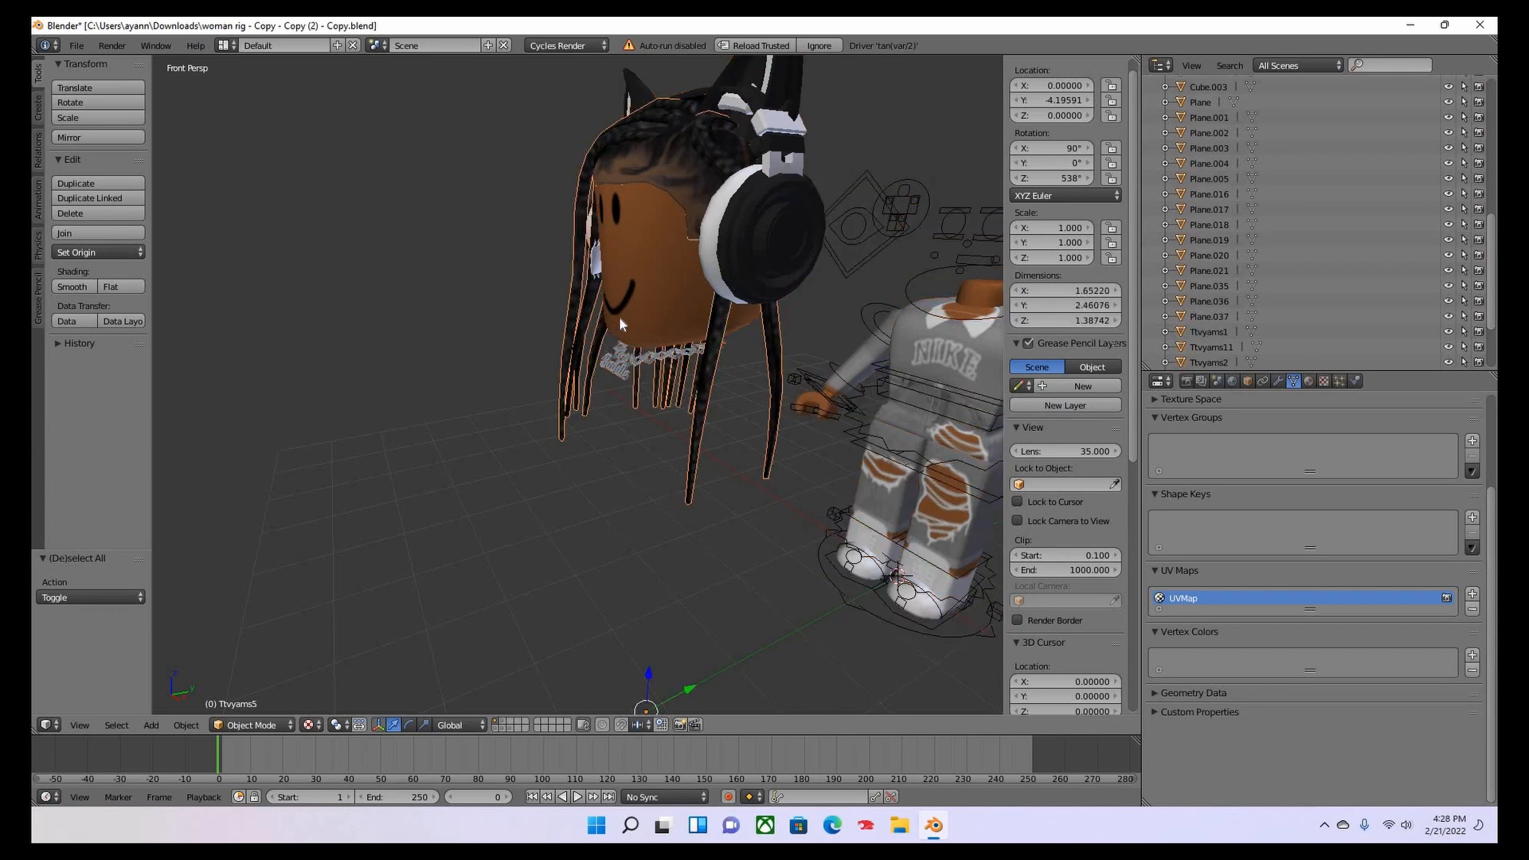
{"action": "right_click", "coordinate": [600, 274]}
{"action": "right_click", "coordinate": [657, 226], "text": "shift"}
{"action": "right_click", "coordinate": [620, 363], "text": "shift"}
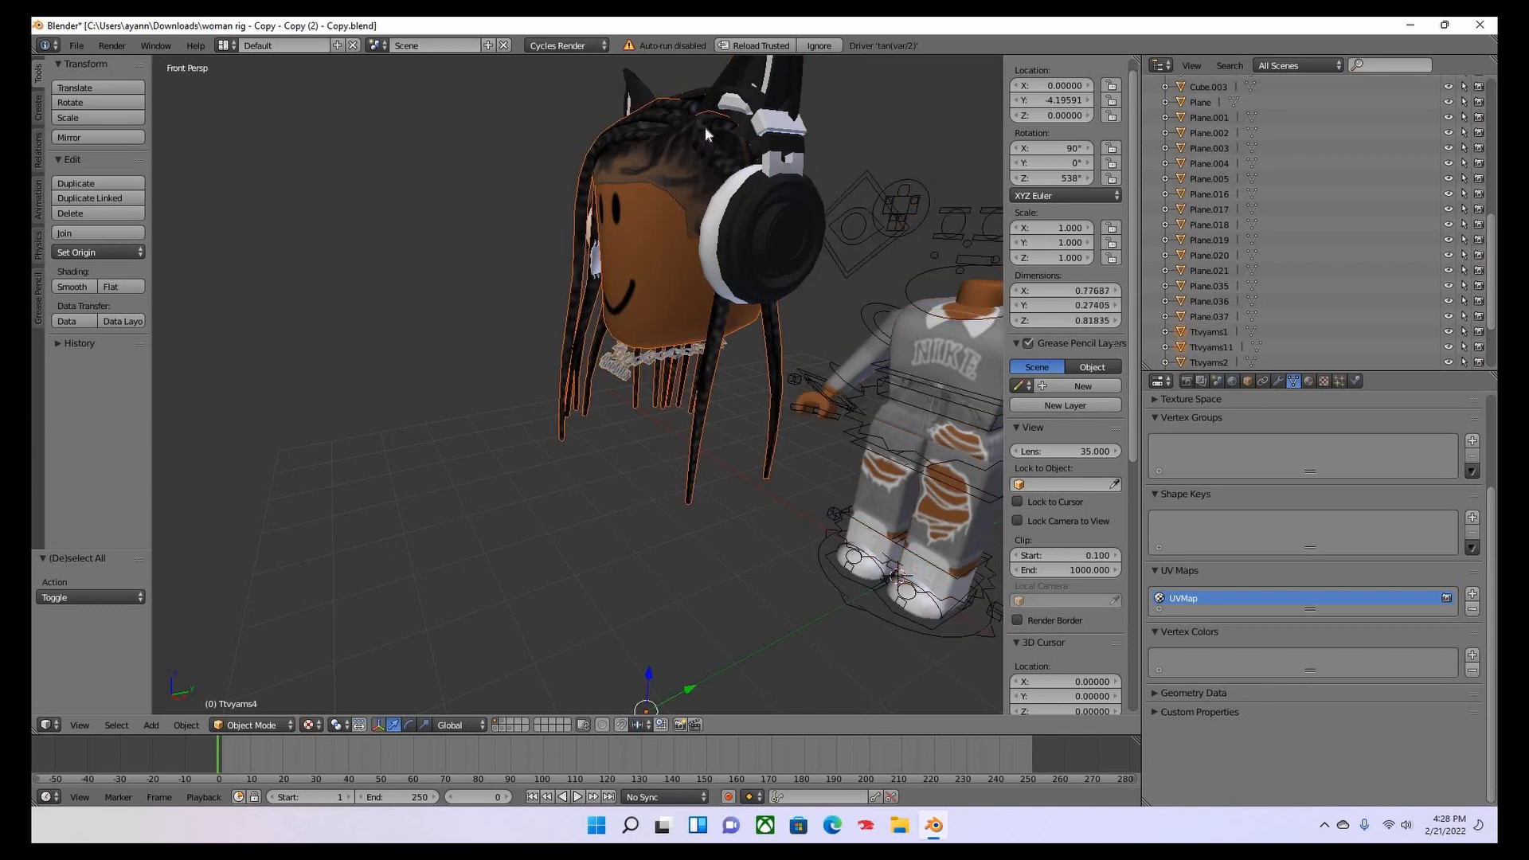
{"action": "right_click", "coordinate": [712, 239], "text": "shift"}
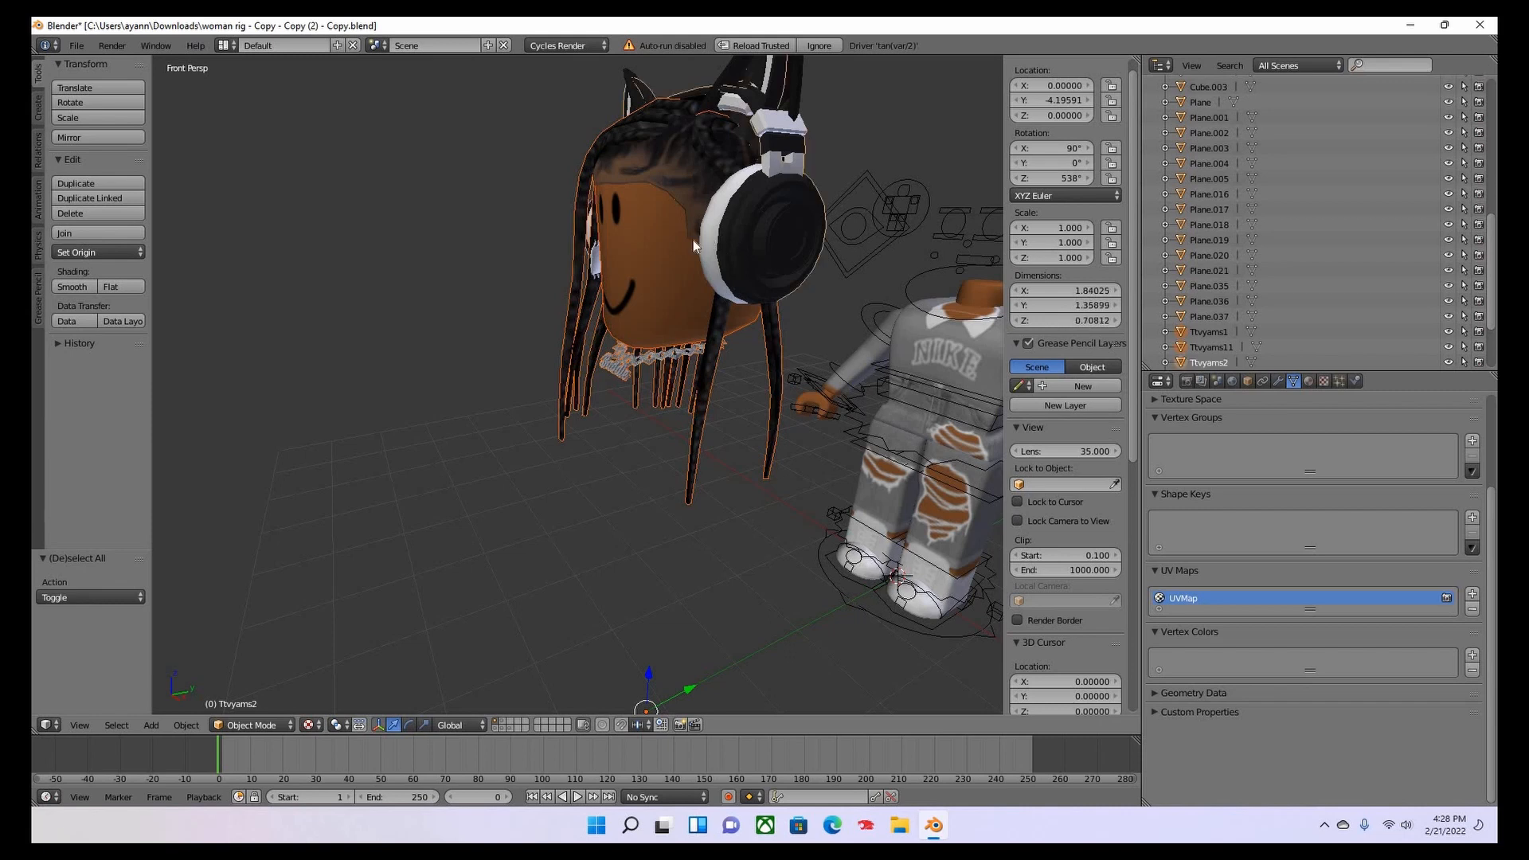
{"action": "right_click", "coordinate": [576, 395], "text": "shift"}
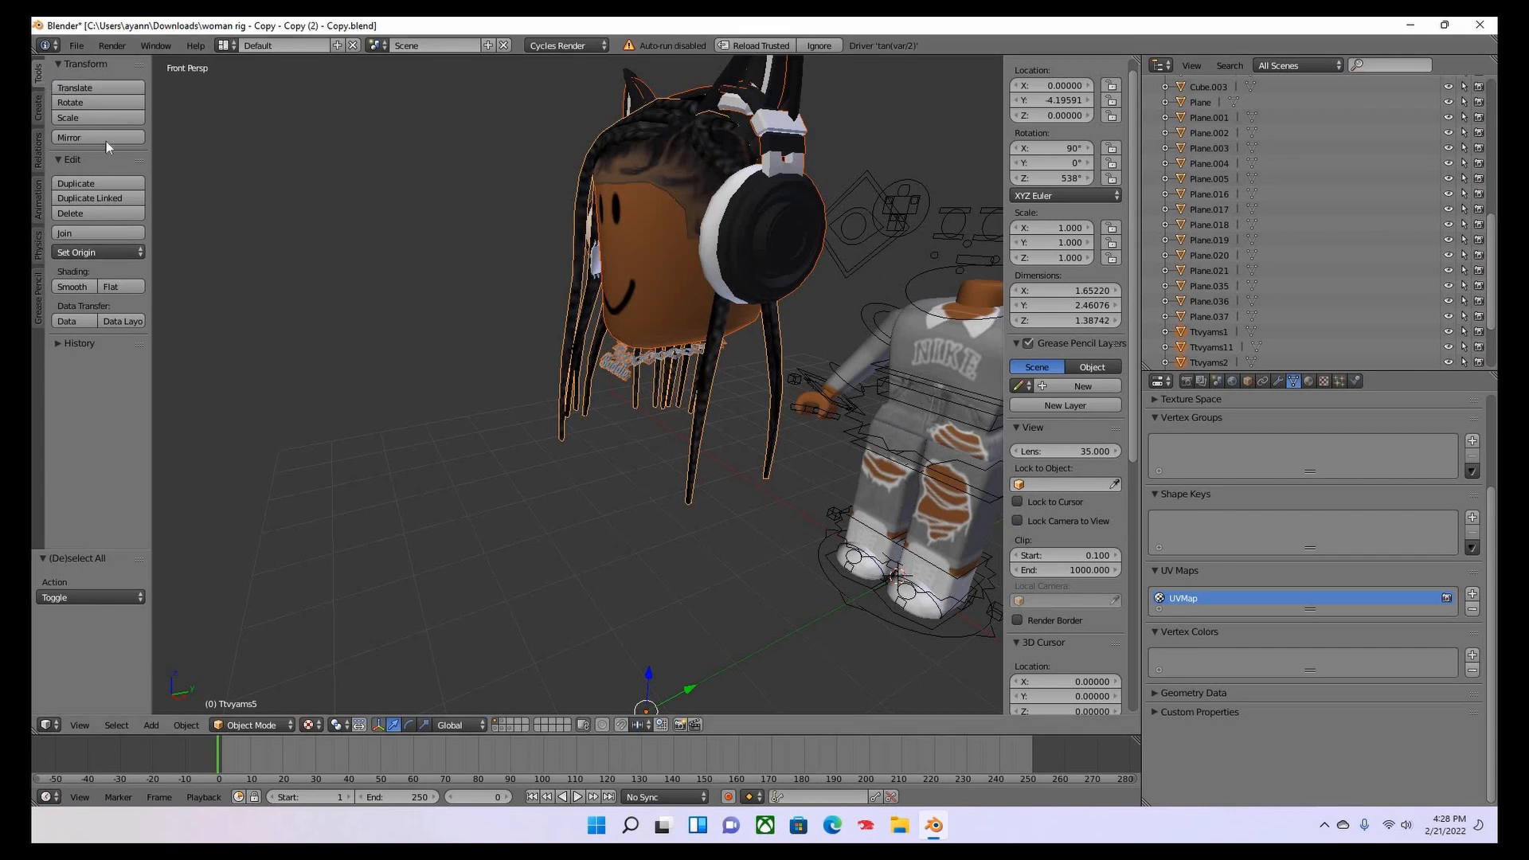
{"action": "left_click", "coordinate": [113, 233]}
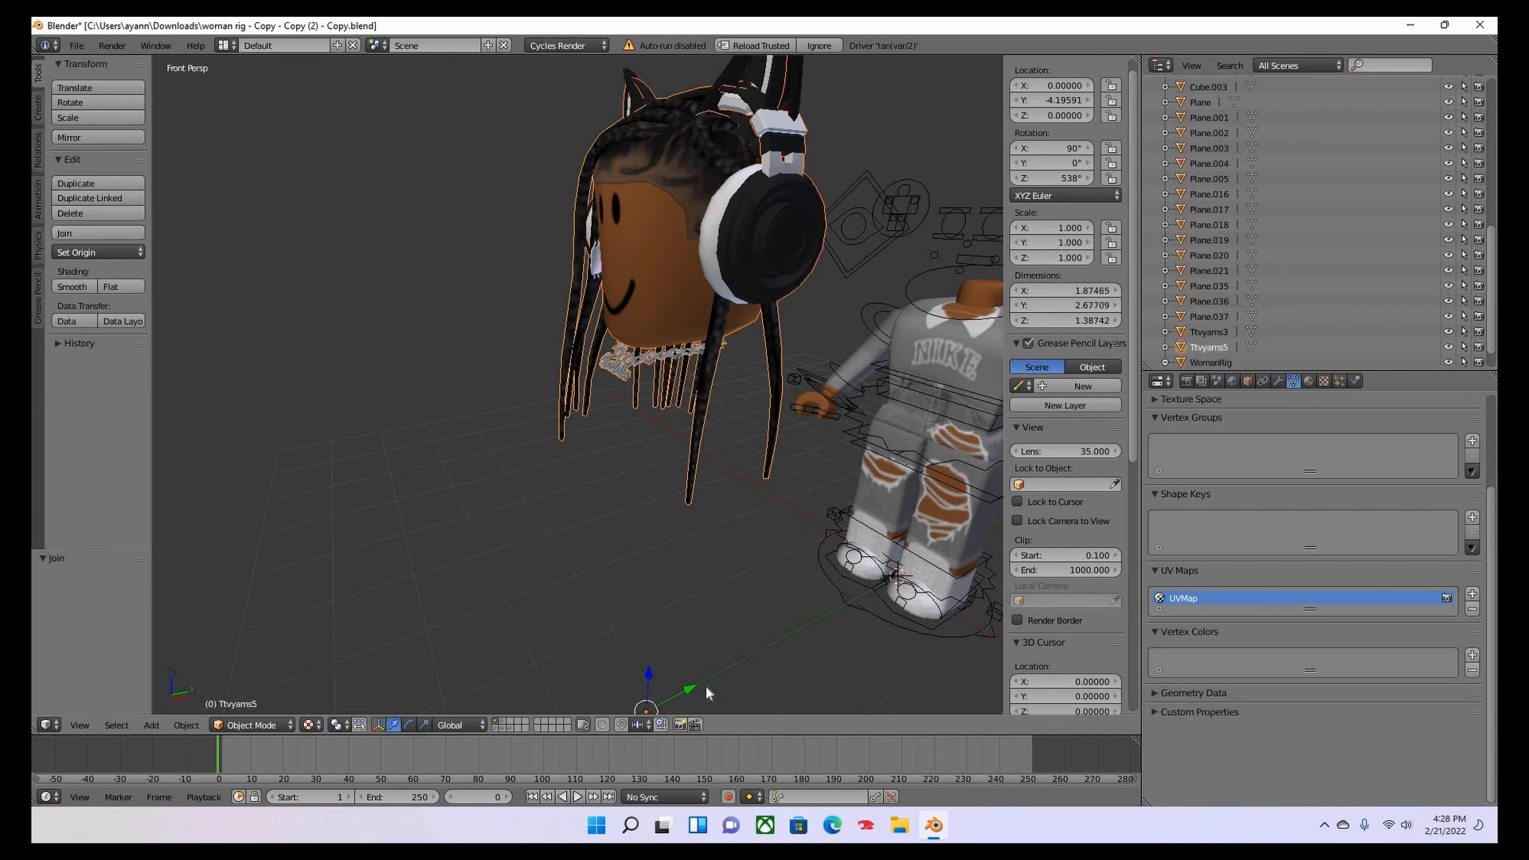
Move the joined head and accessories by about -0.114 along the Y axis.
{"action": "key", "text": "g"}
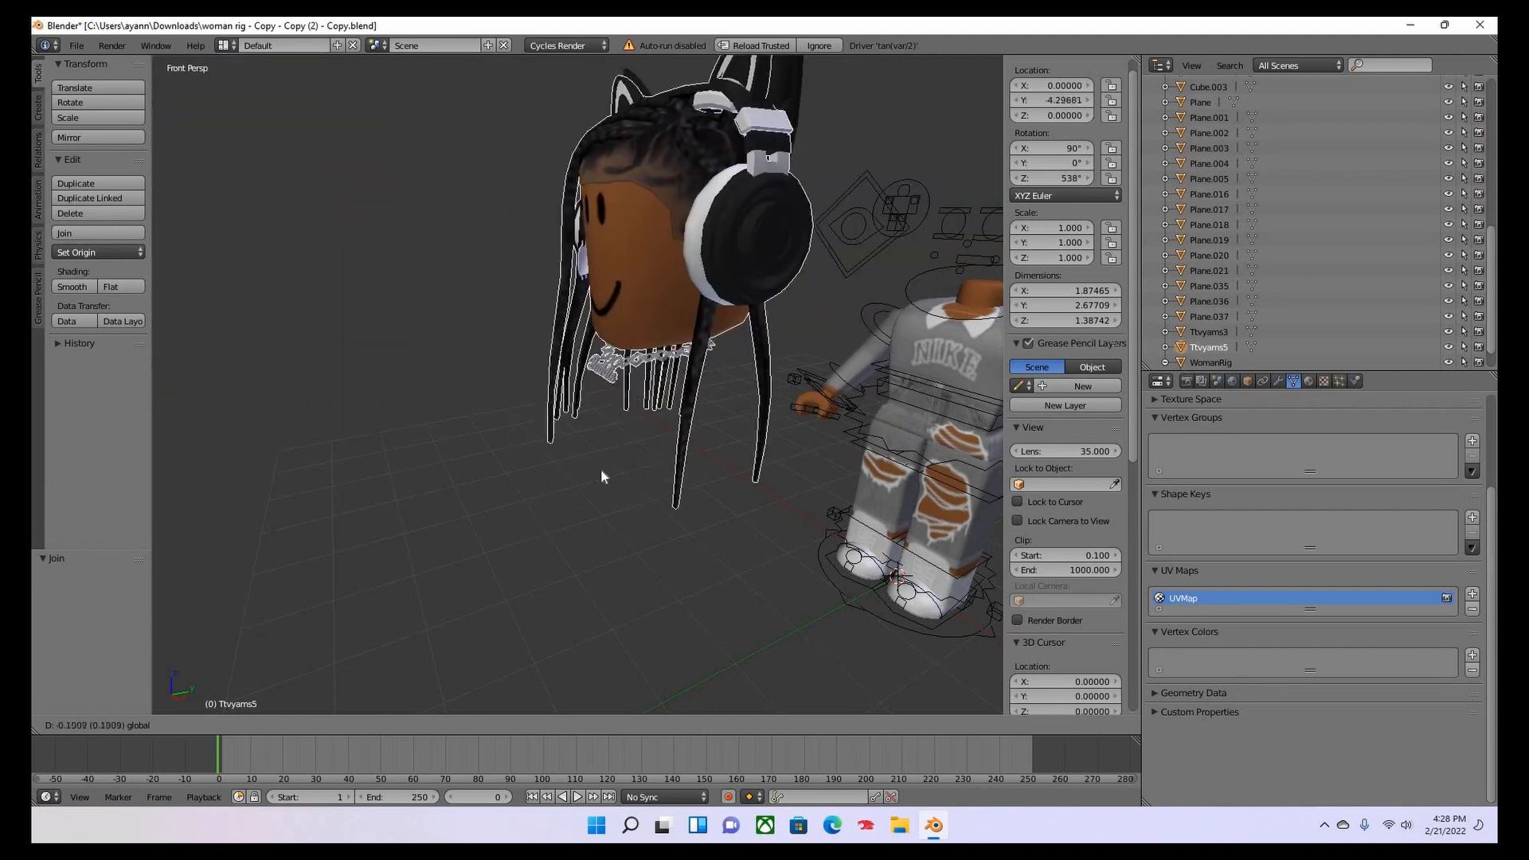
{"action": "left_click", "coordinate": [733, 387]}
{"action": "key", "text": "g"}
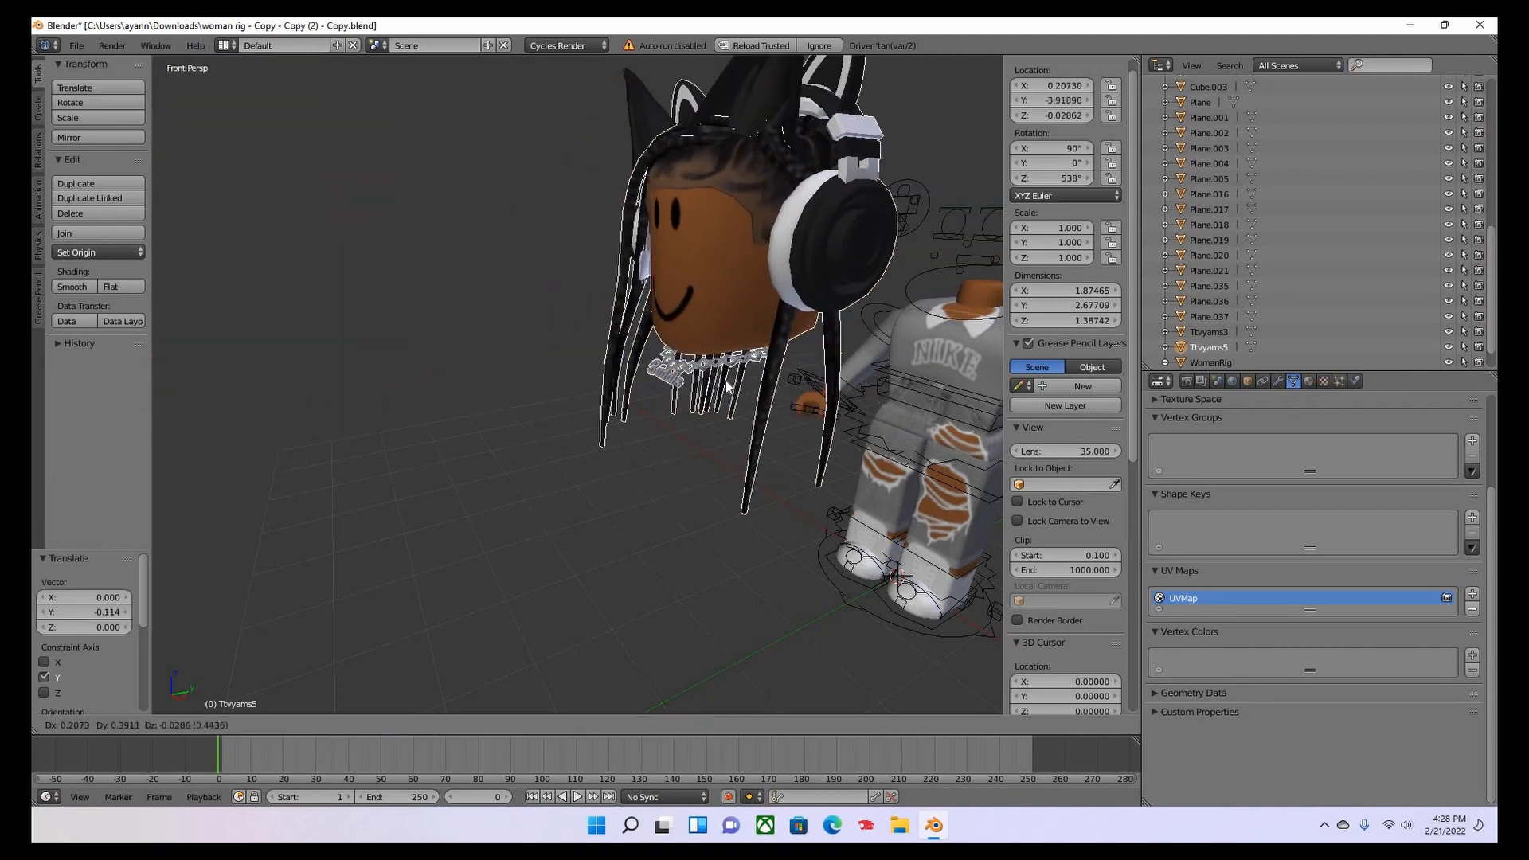
{"action": "right_click", "coordinate": [589, 437]}
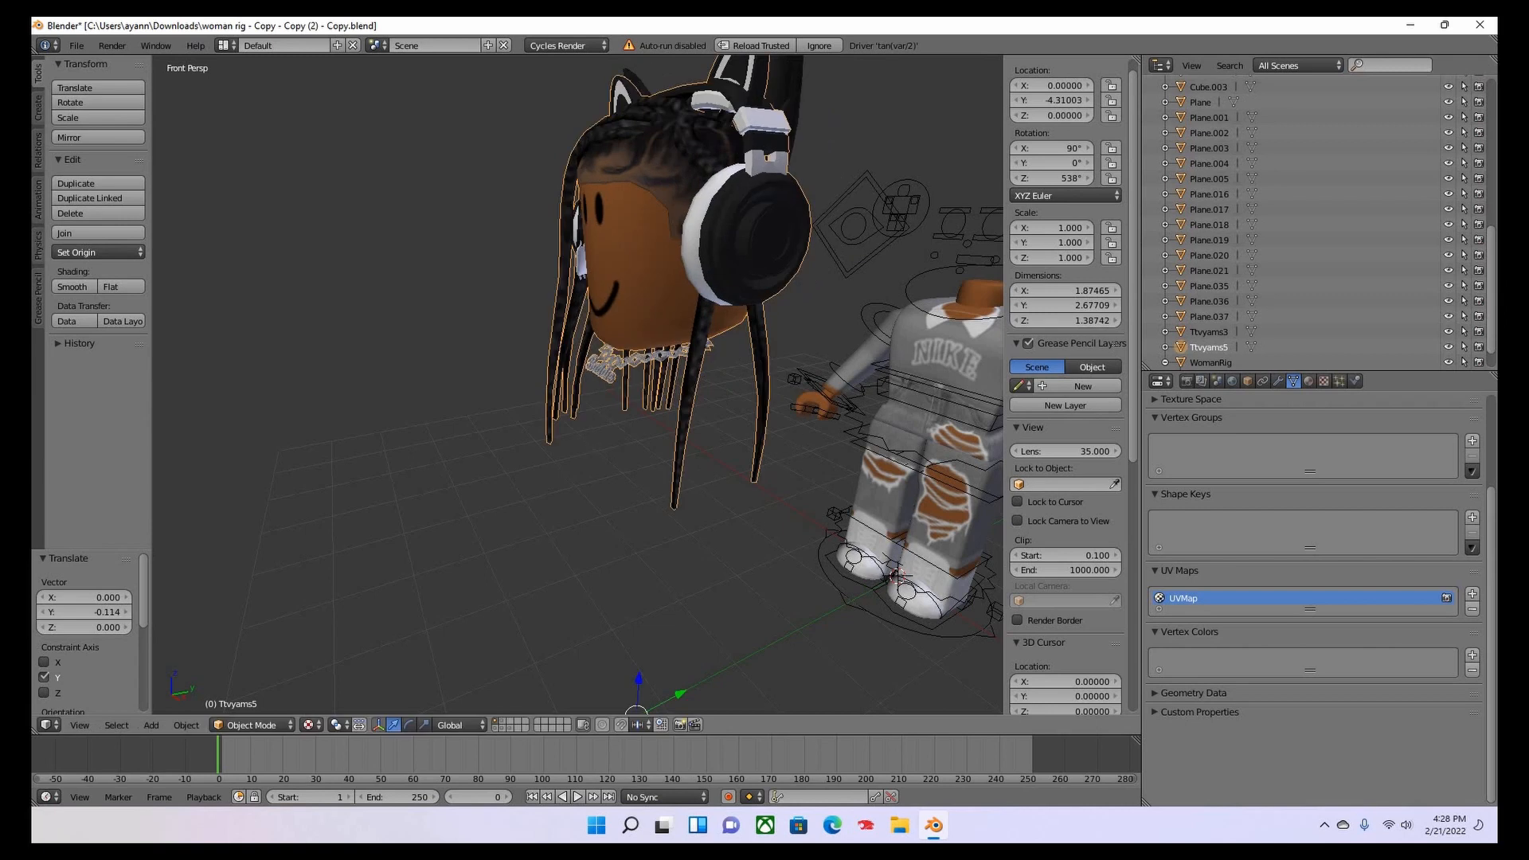
Inspect the joined head from the front and both sides for accessories left out of the join.
{"action": "key", "text": "shift+f"}
{"action": "key", "text": "a"}
{"action": "key", "text": "s"}
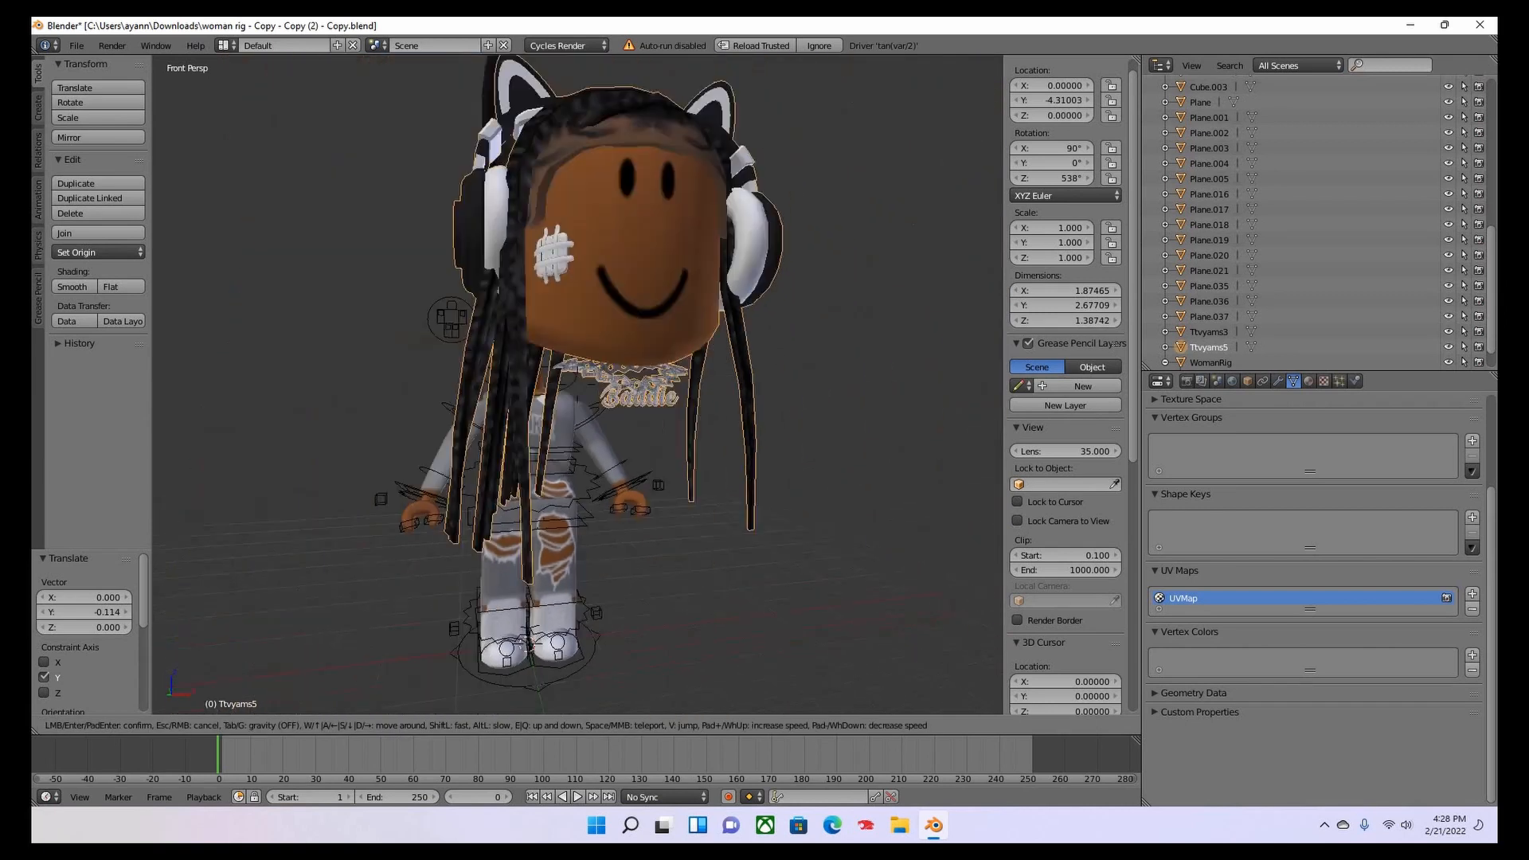
{"action": "key", "text": "w"}
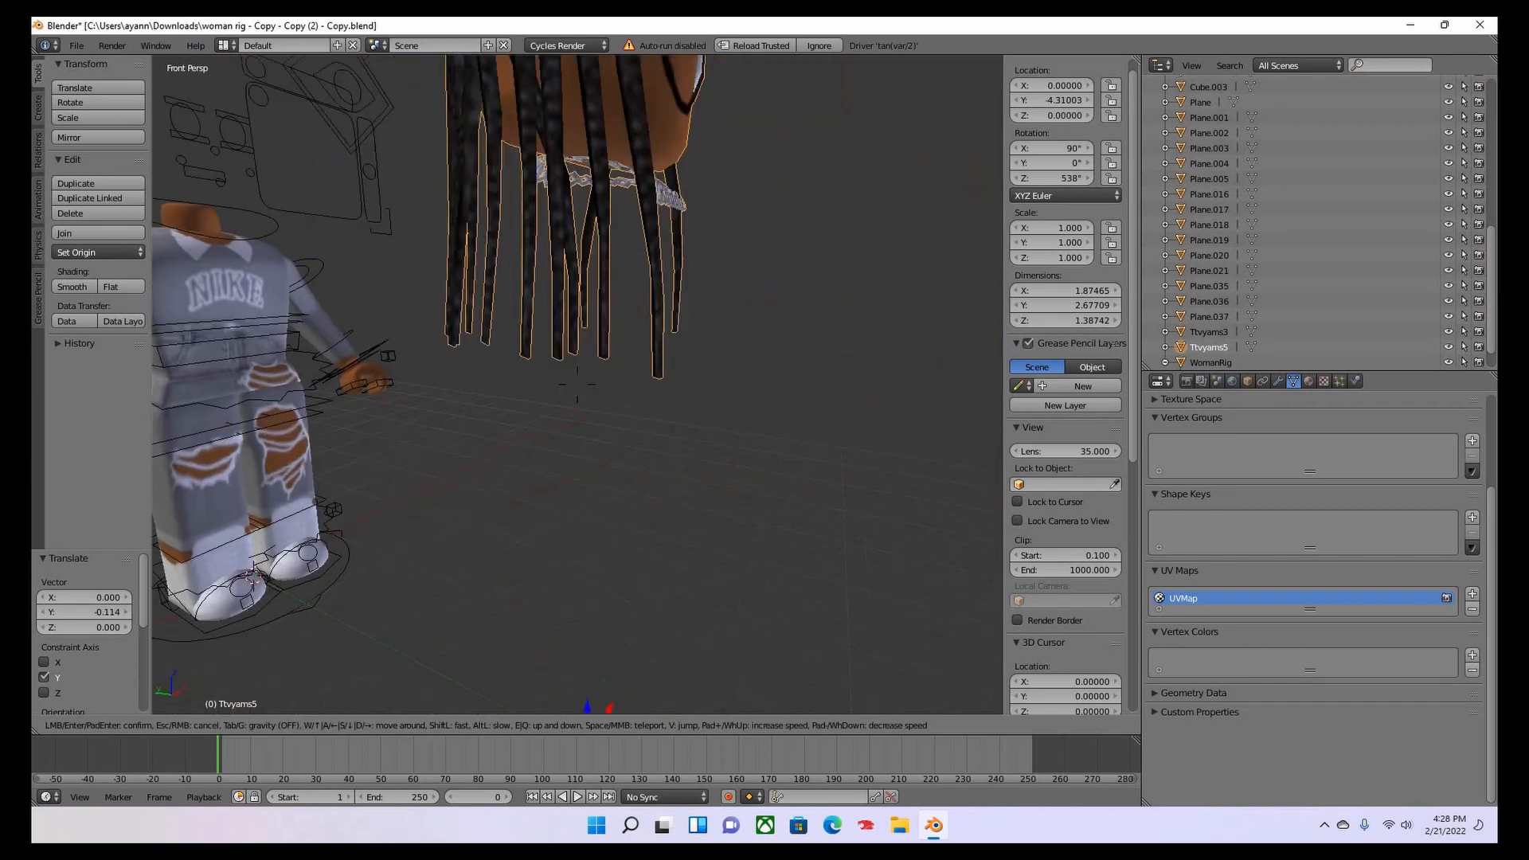
{"action": "key", "text": "s"}
{"action": "key", "text": "w"}
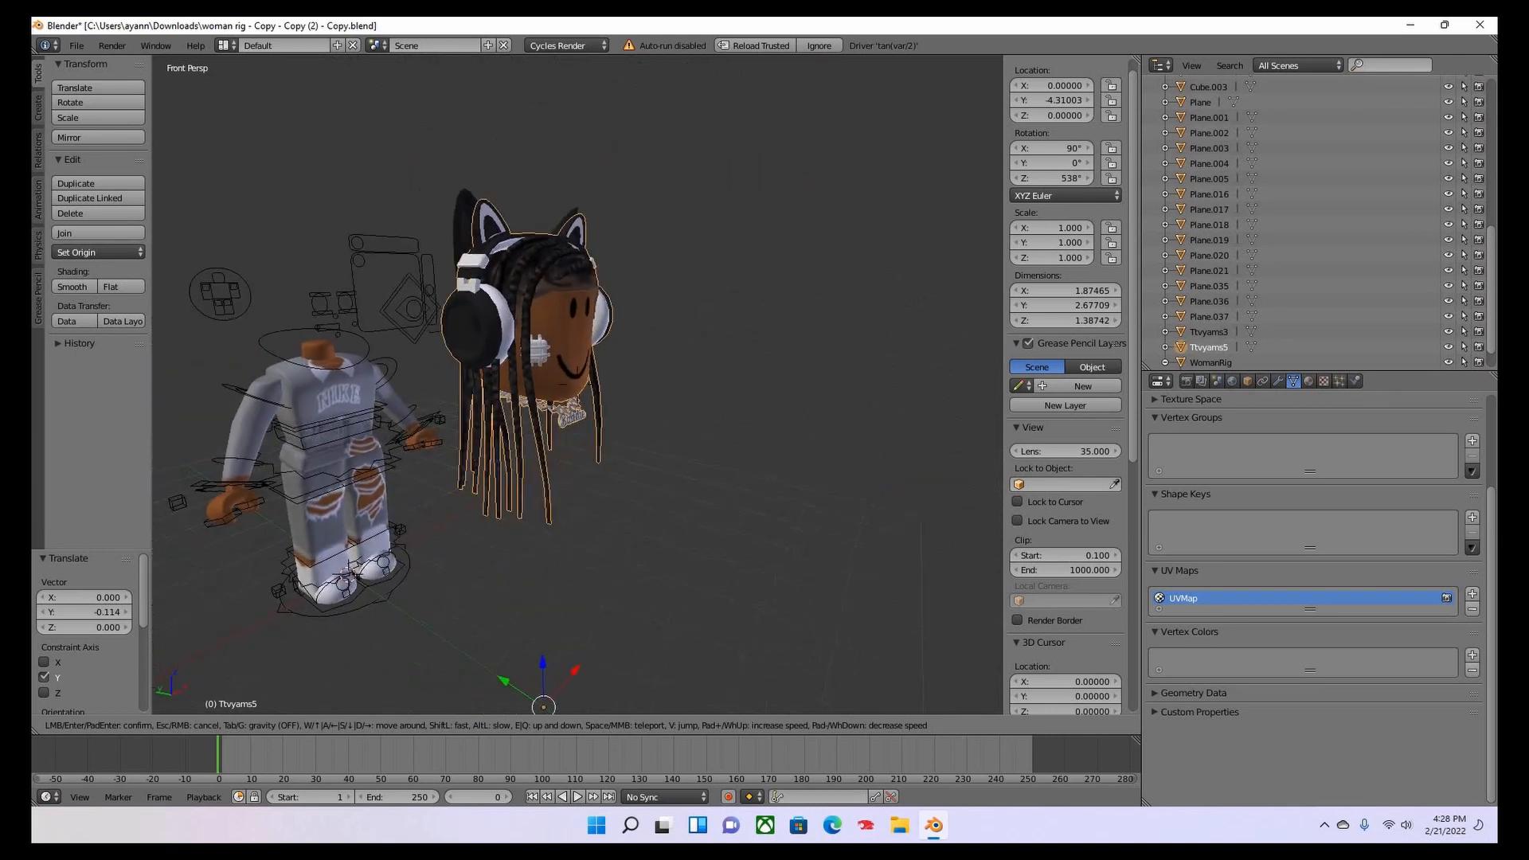
{"action": "key", "text": "a"}
{"action": "key", "text": "w"}
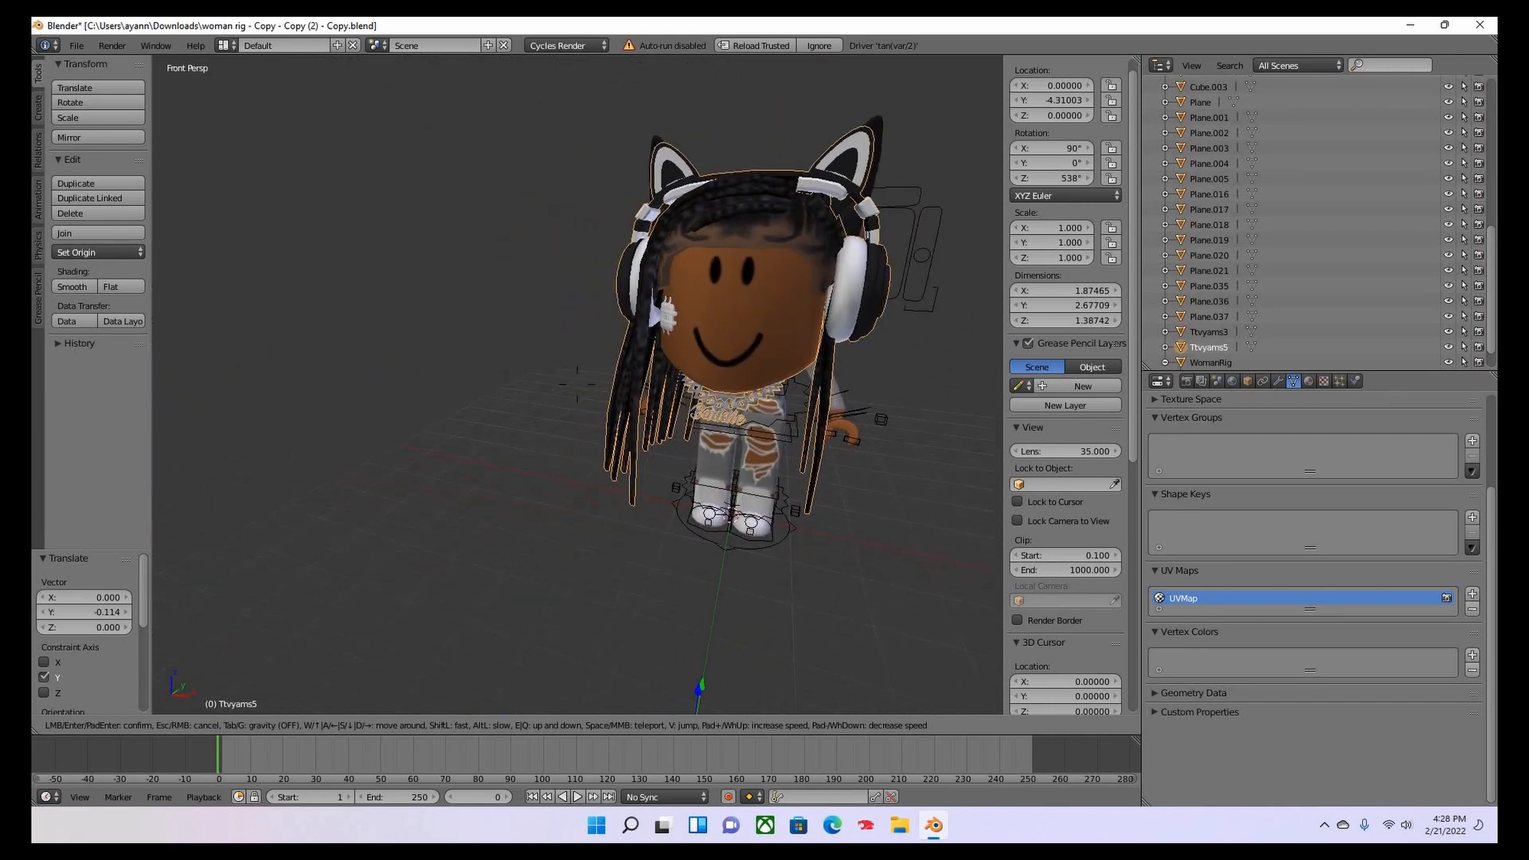
{"action": "key", "text": "s"}
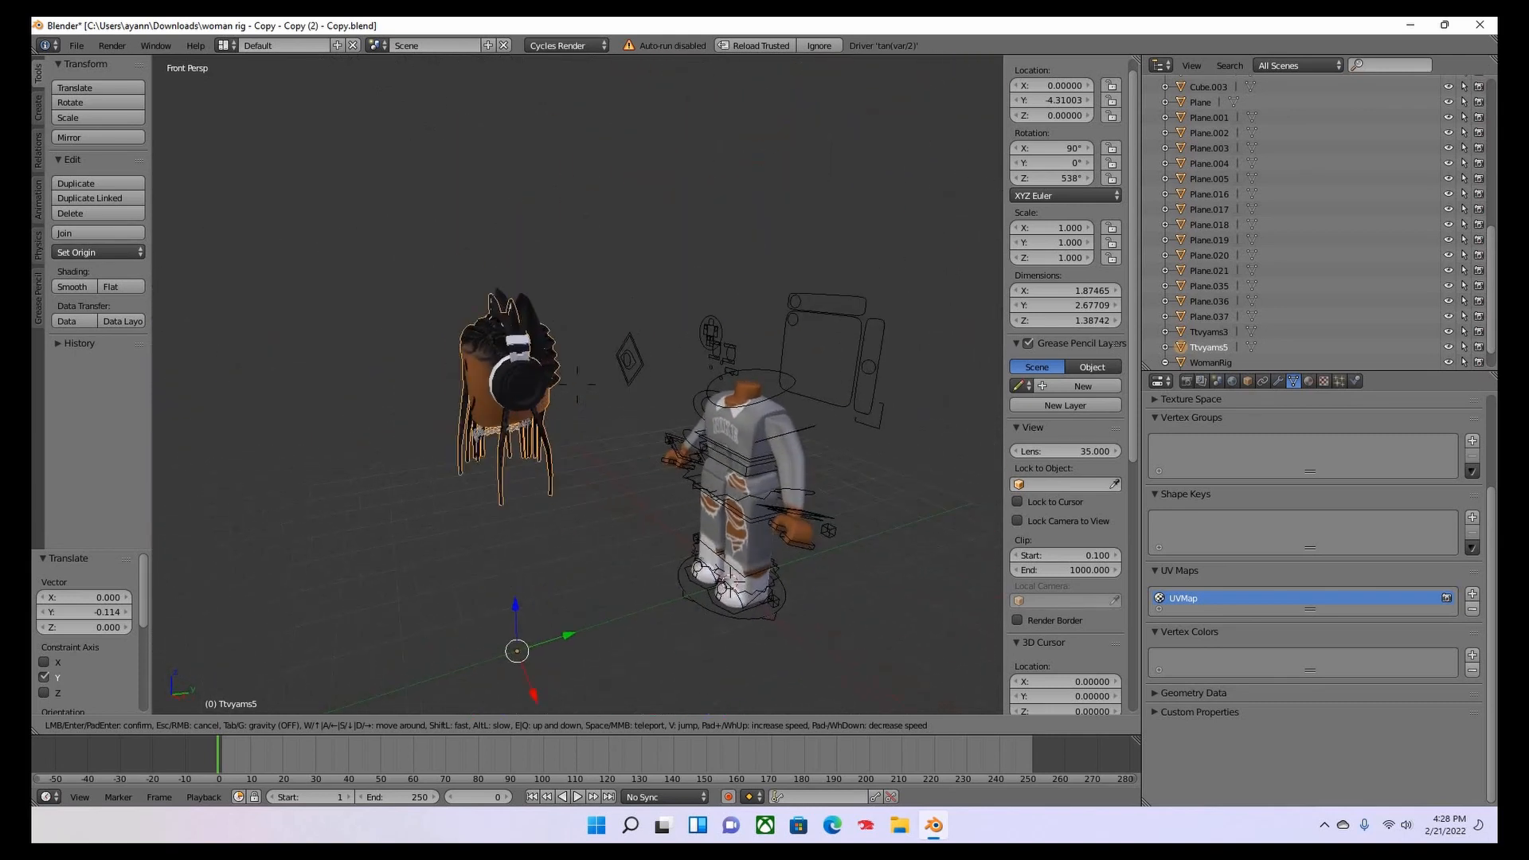
{"action": "key", "text": "w"}
{"action": "left_click", "coordinate": [540, 136]}
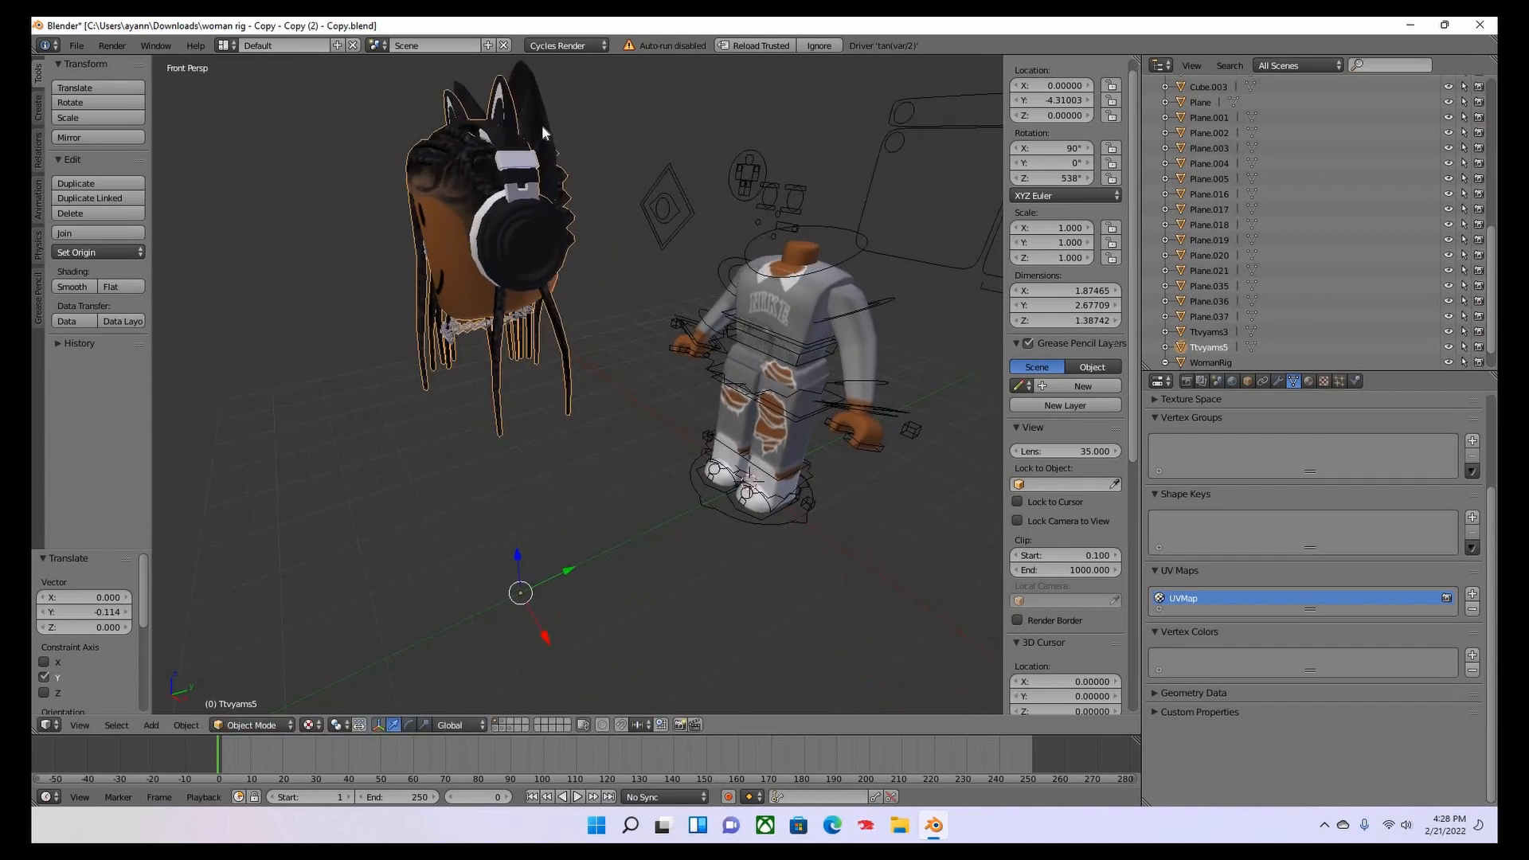
Move the separate black bow behind the hair by about 4.222 along the Y axis, over to the rig.
{"action": "right_click", "coordinate": [542, 124]}
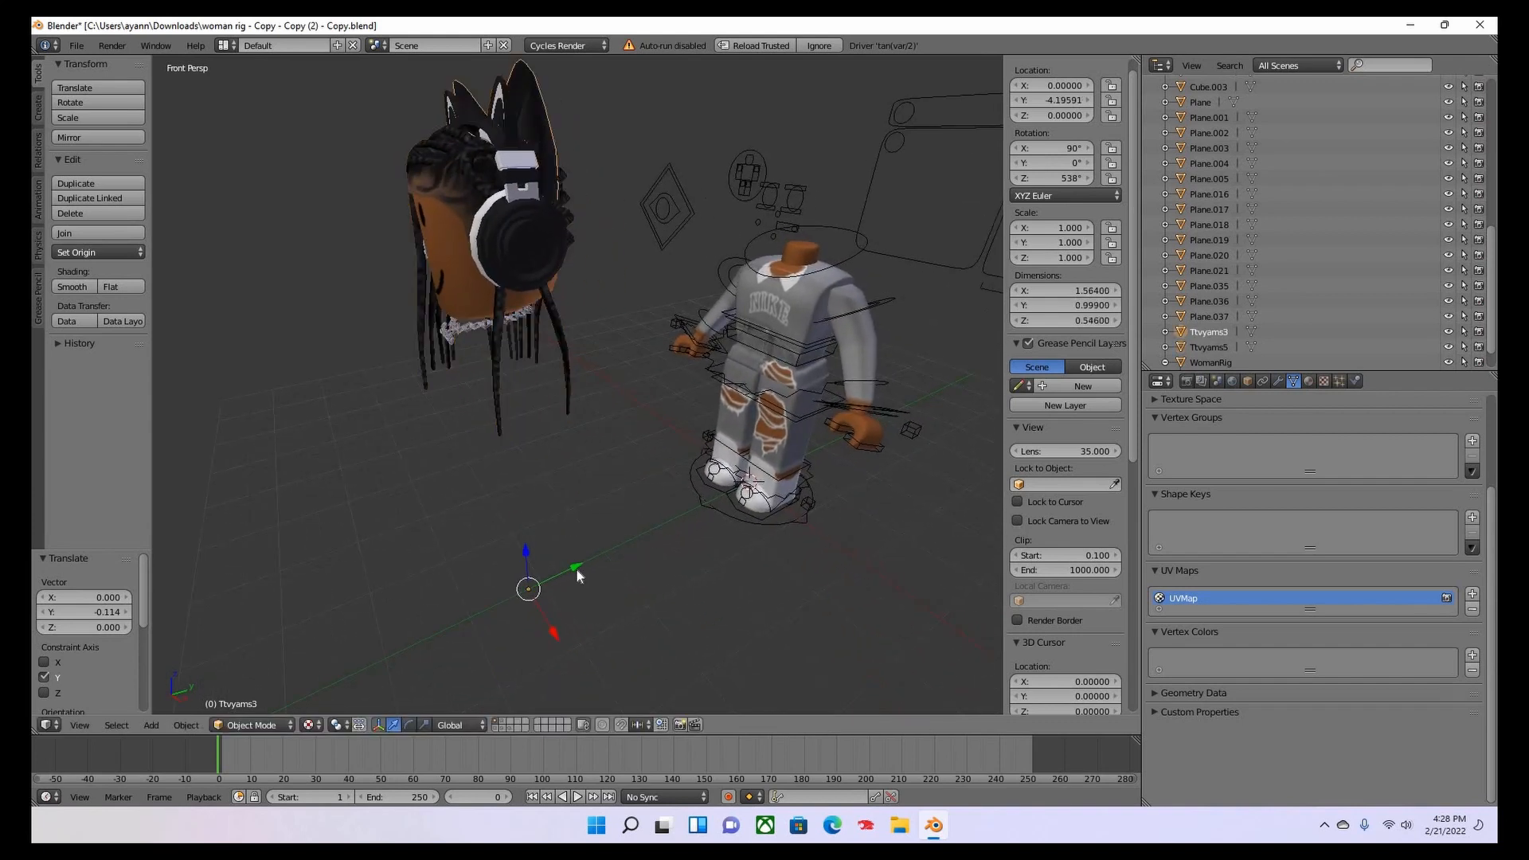
{"action": "key", "text": "g"}
{"action": "key", "text": "y"}
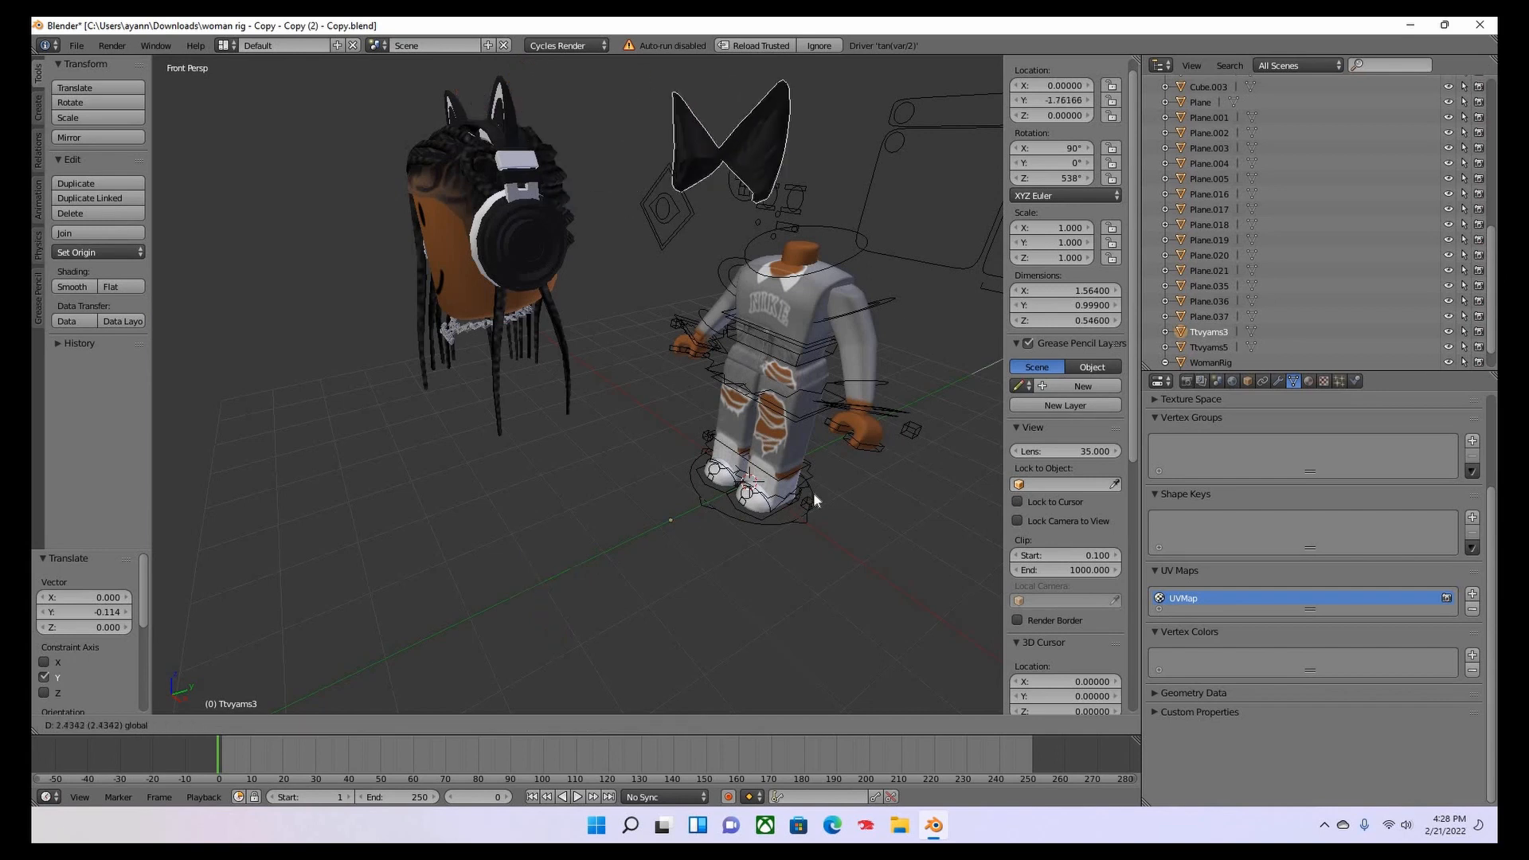
{"action": "left_click", "coordinate": [427, 369]}
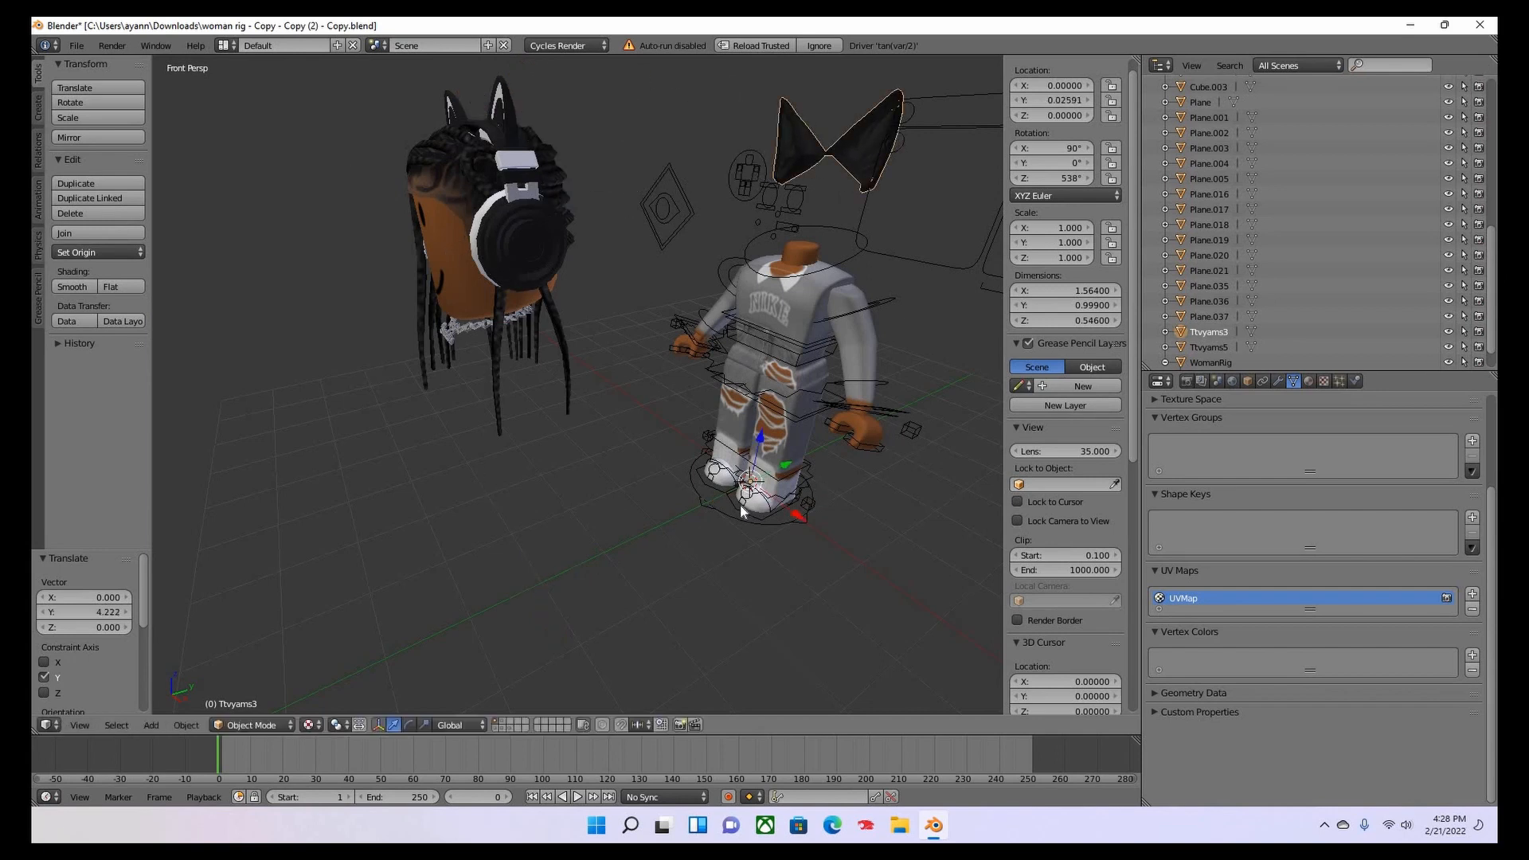
Inspect the fit of the head, accessories and bow on the rig from the side and the front.
{"action": "key", "text": "shift+f"}
{"action": "key", "text": "w"}
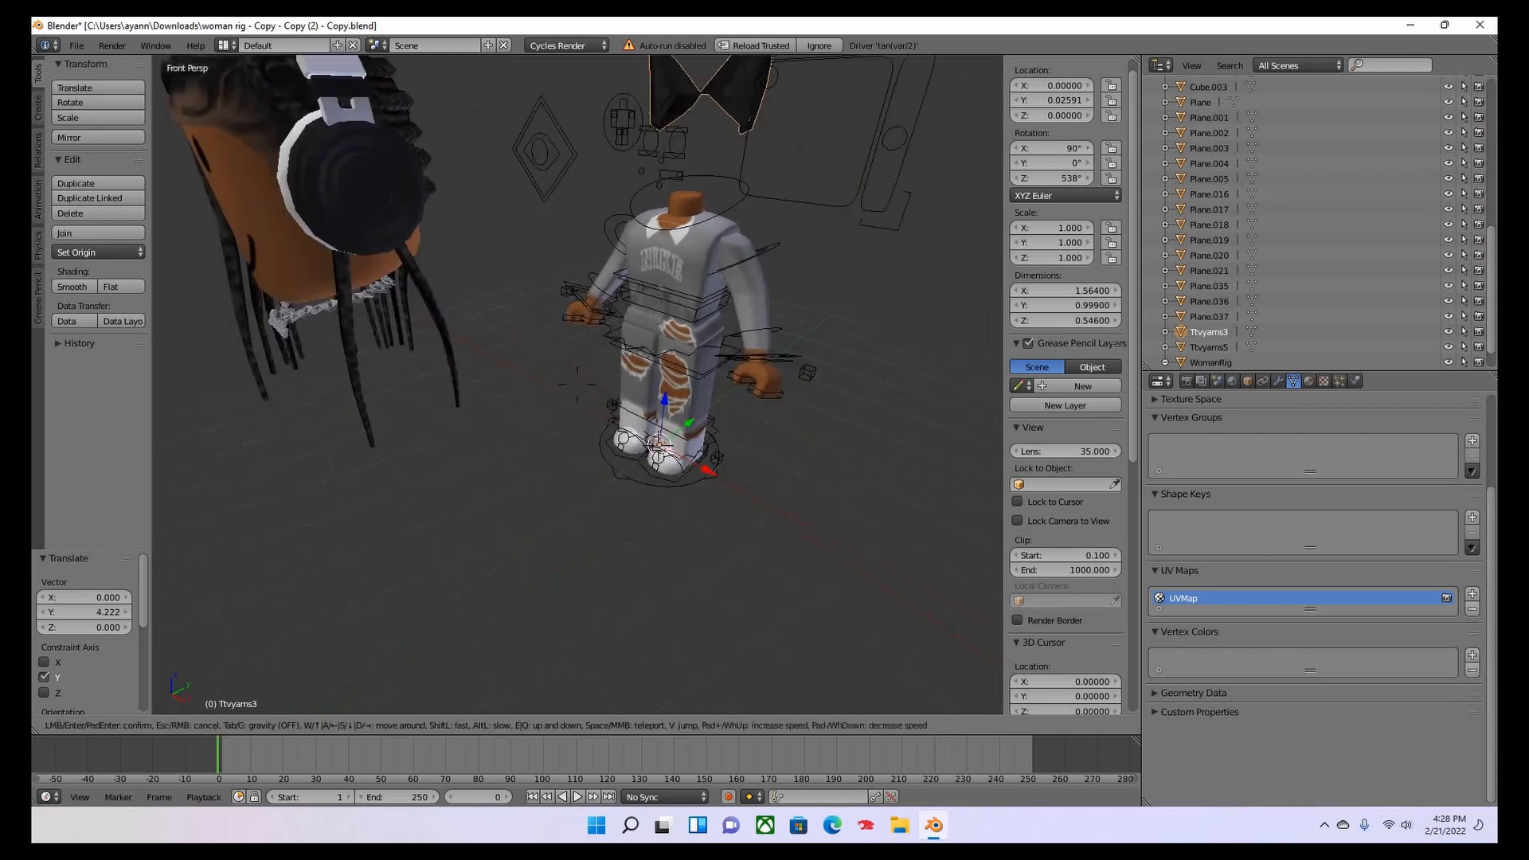
{"action": "key", "text": "s"}
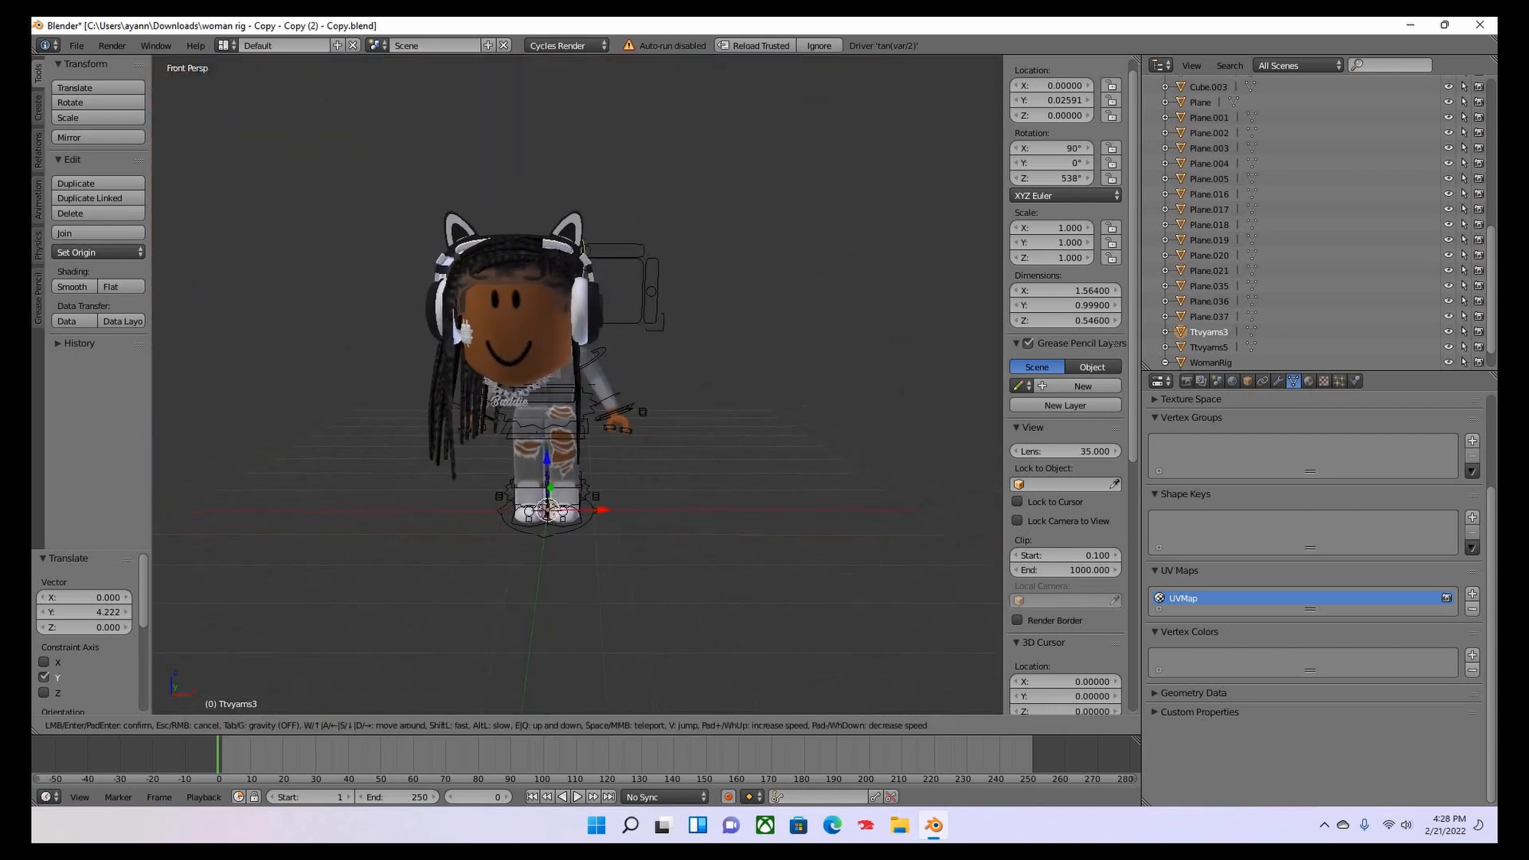
{"action": "key", "text": "d"}
{"action": "key", "text": "w"}
{"action": "key", "text": "s"}
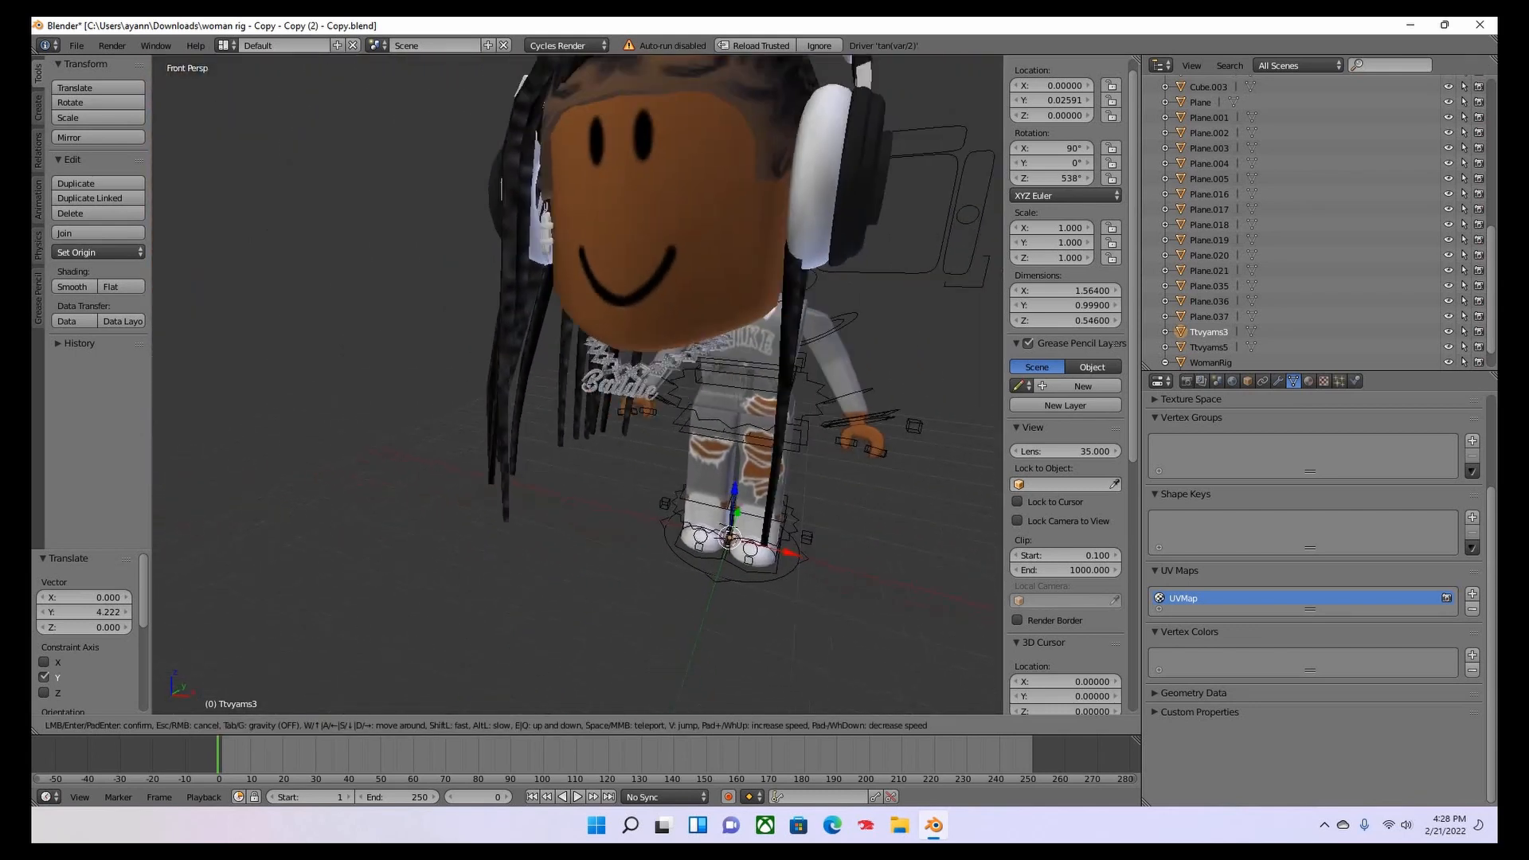
{"action": "key", "text": "d"}
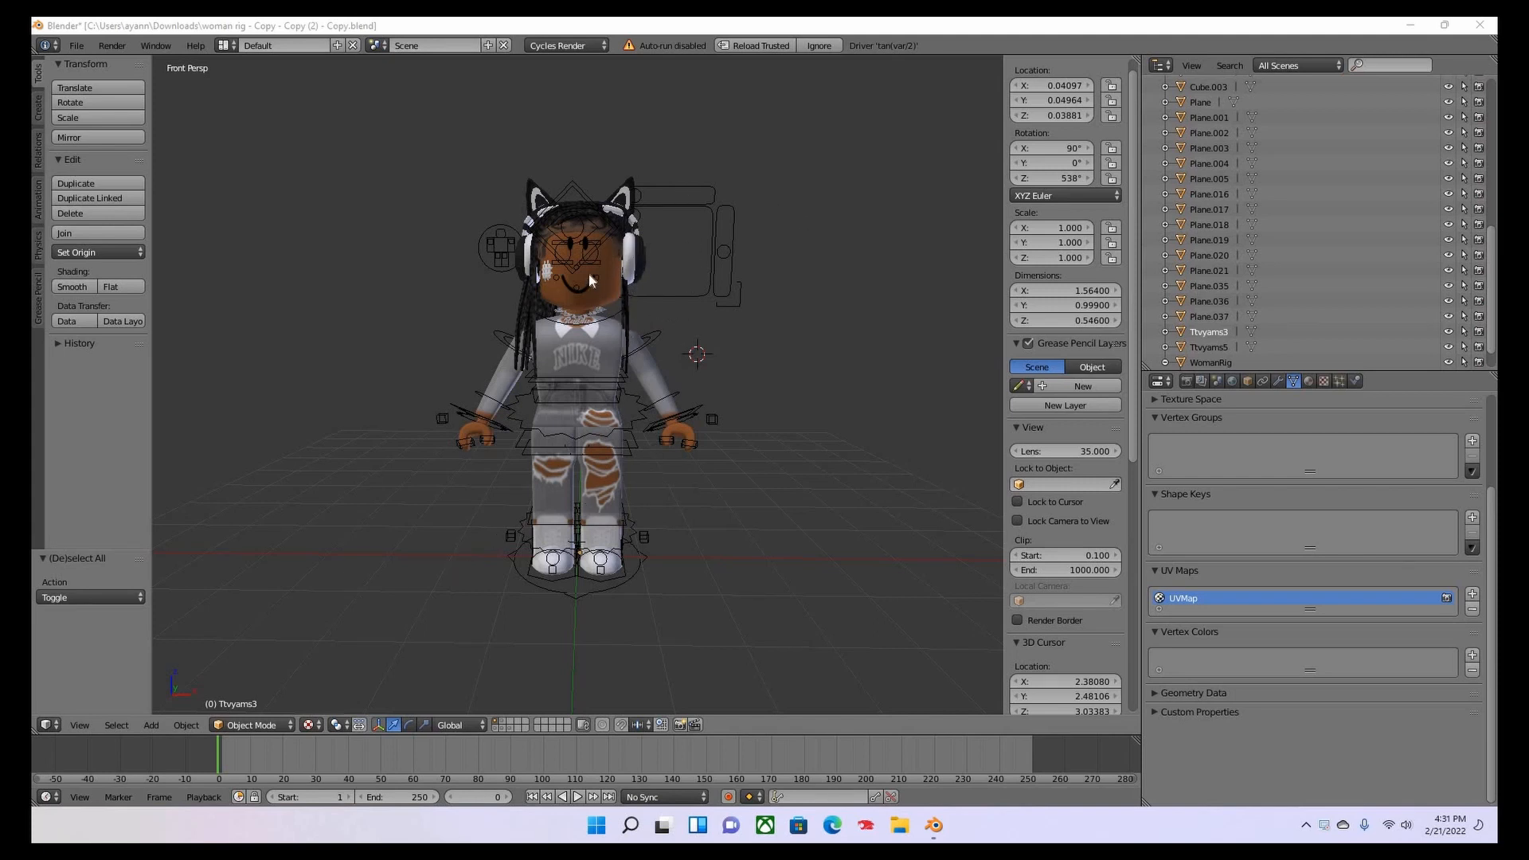
{"action": "scroll", "coordinate": [586, 278], "scroll_direction": "down", "scroll_amount": 1}
{"action": "scroll", "coordinate": [738, 331], "scroll_direction": "up", "scroll_amount": 2}
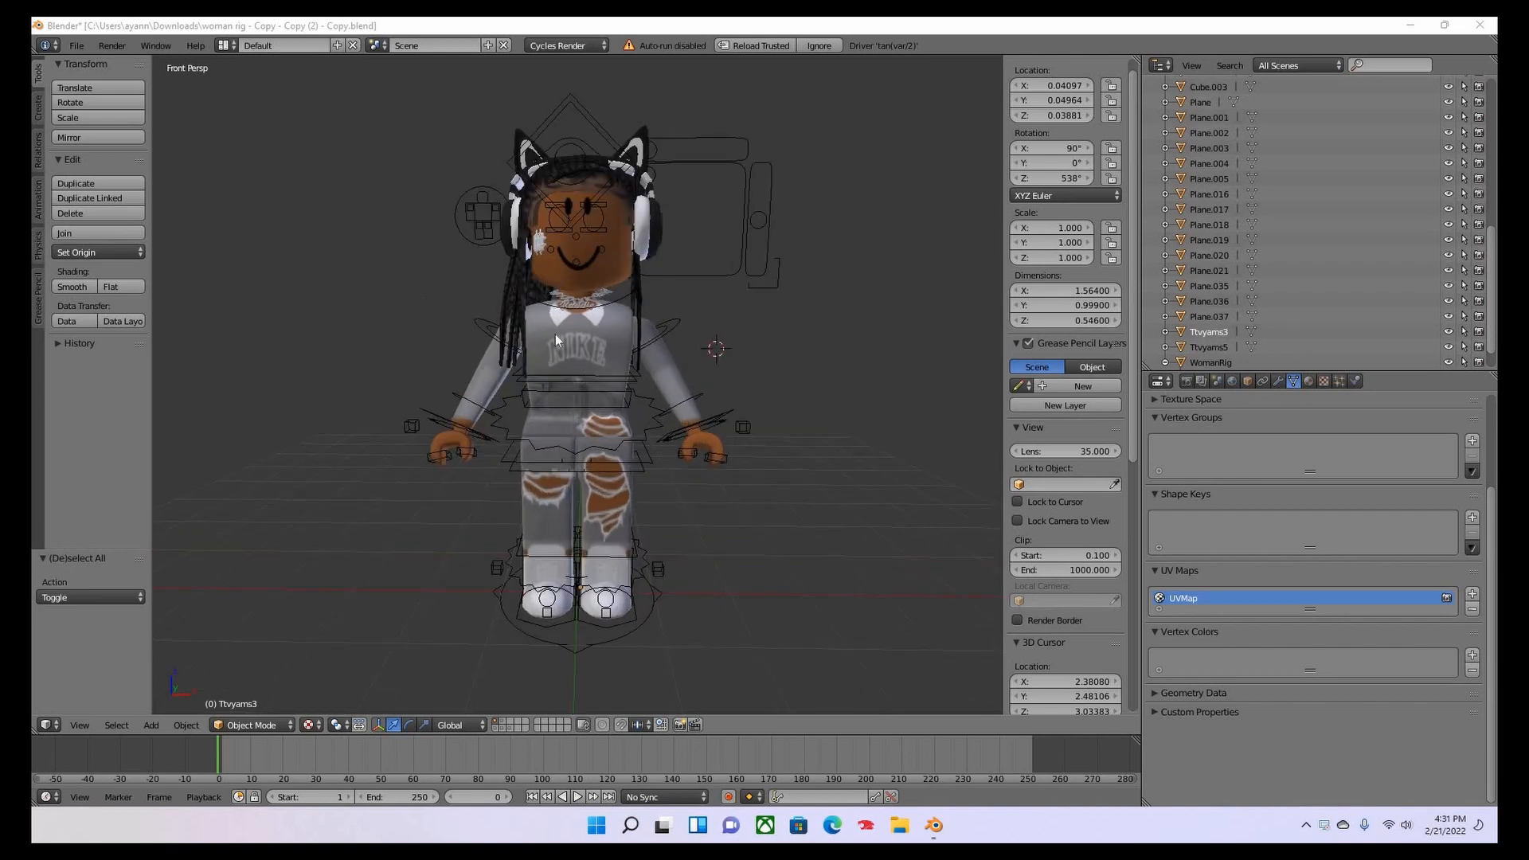
Pose the rig by rotating the avatar's left upper-arm bone so the arm lifts out from the body.
{"action": "right_click", "coordinate": [685, 320]}
{"action": "left_click", "coordinate": [701, 311]}
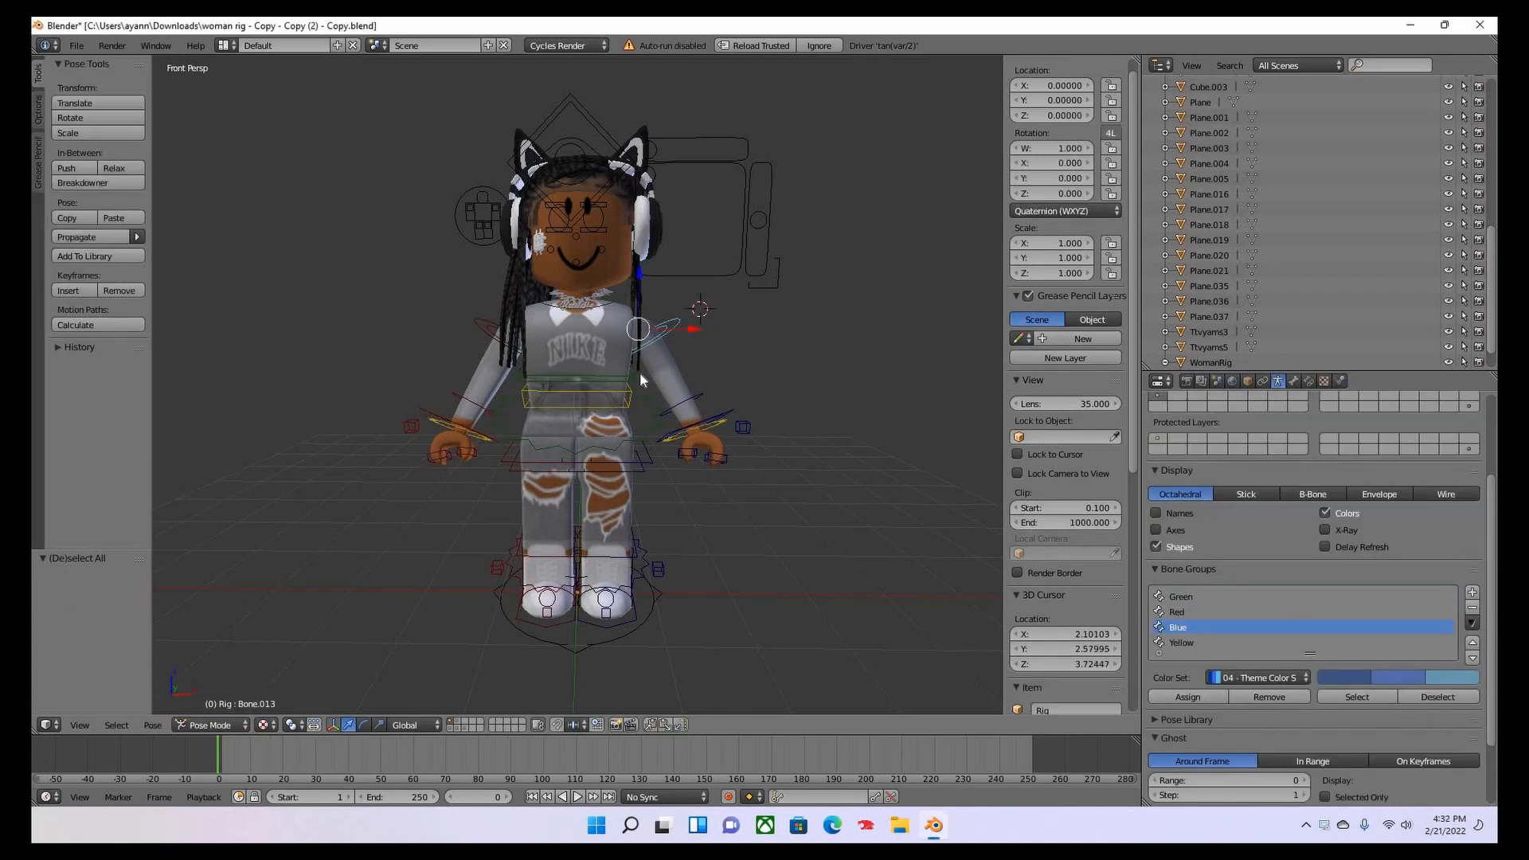
{"action": "right_click", "coordinate": [485, 334]}
{"action": "left_click", "coordinate": [391, 672]}
{"action": "key", "text": "shift+f"}
{"action": "key", "text": "w"}
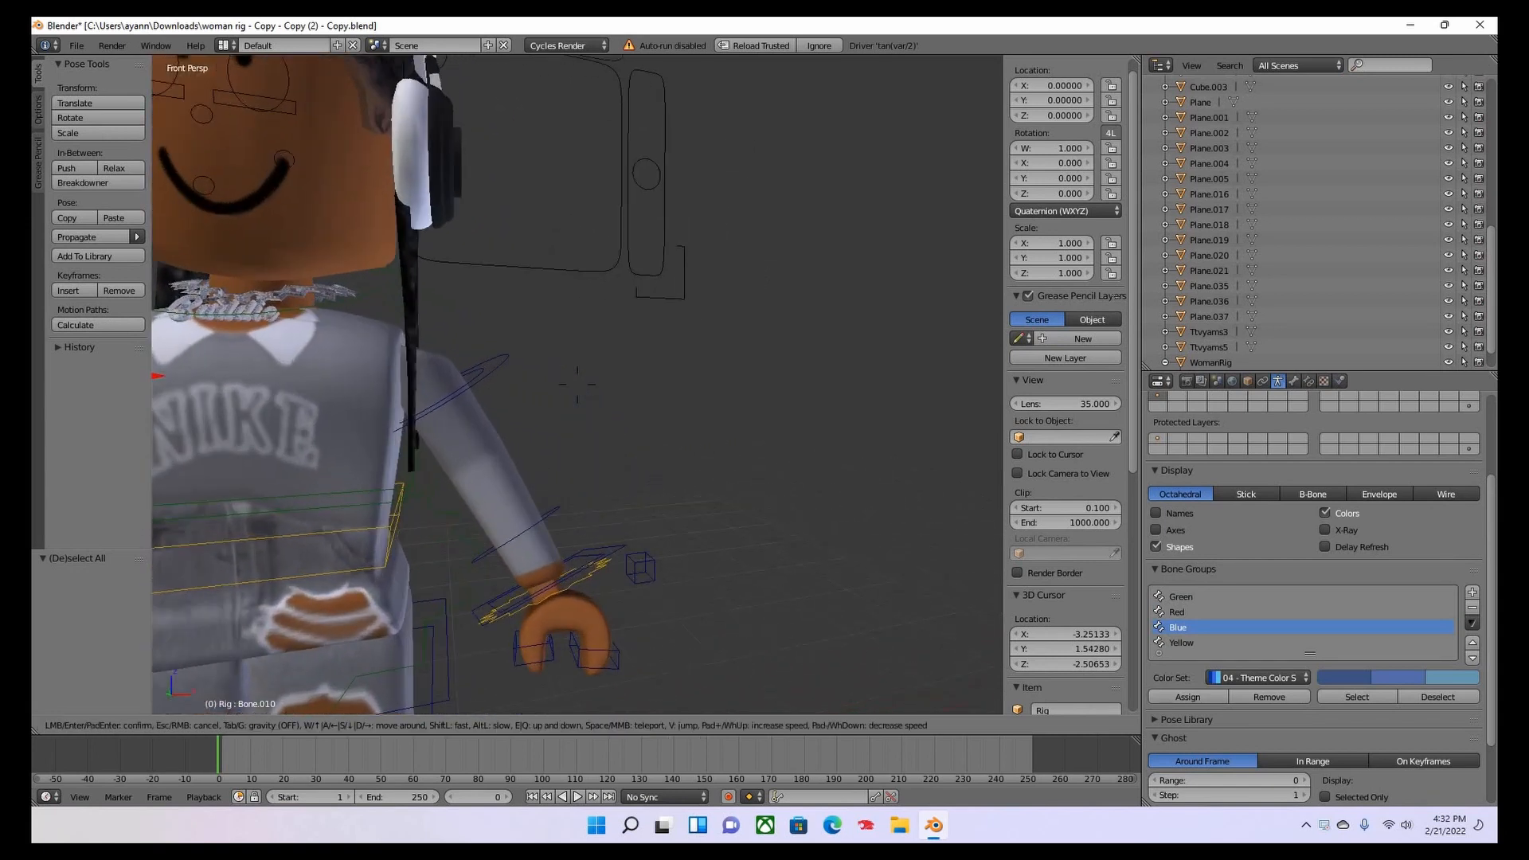
{"action": "left_click", "coordinate": [502, 312]}
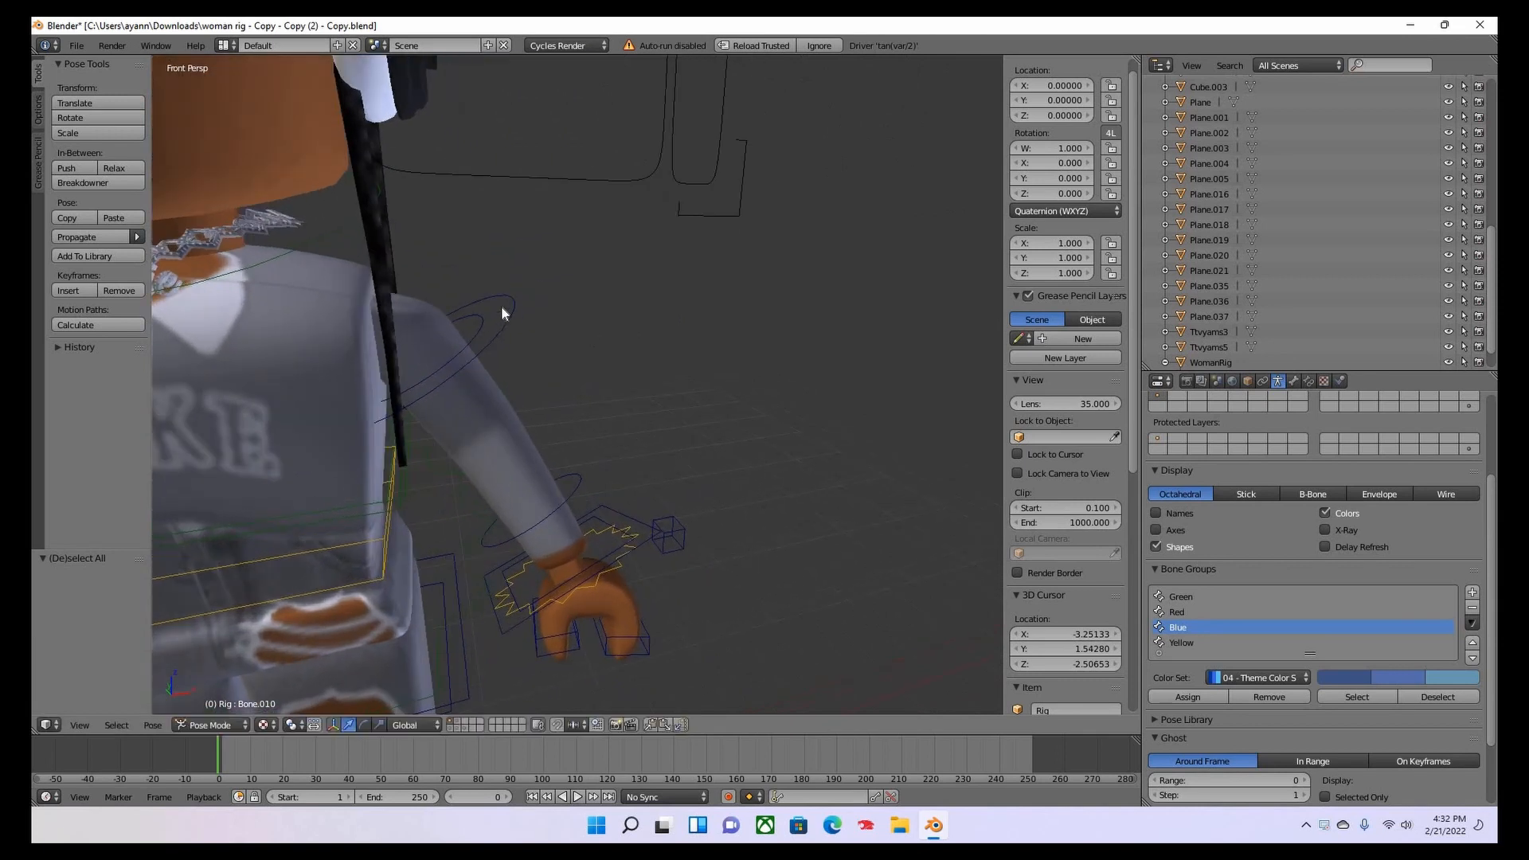
{"action": "right_click", "coordinate": [492, 314]}
{"action": "left_click", "coordinate": [365, 725]}
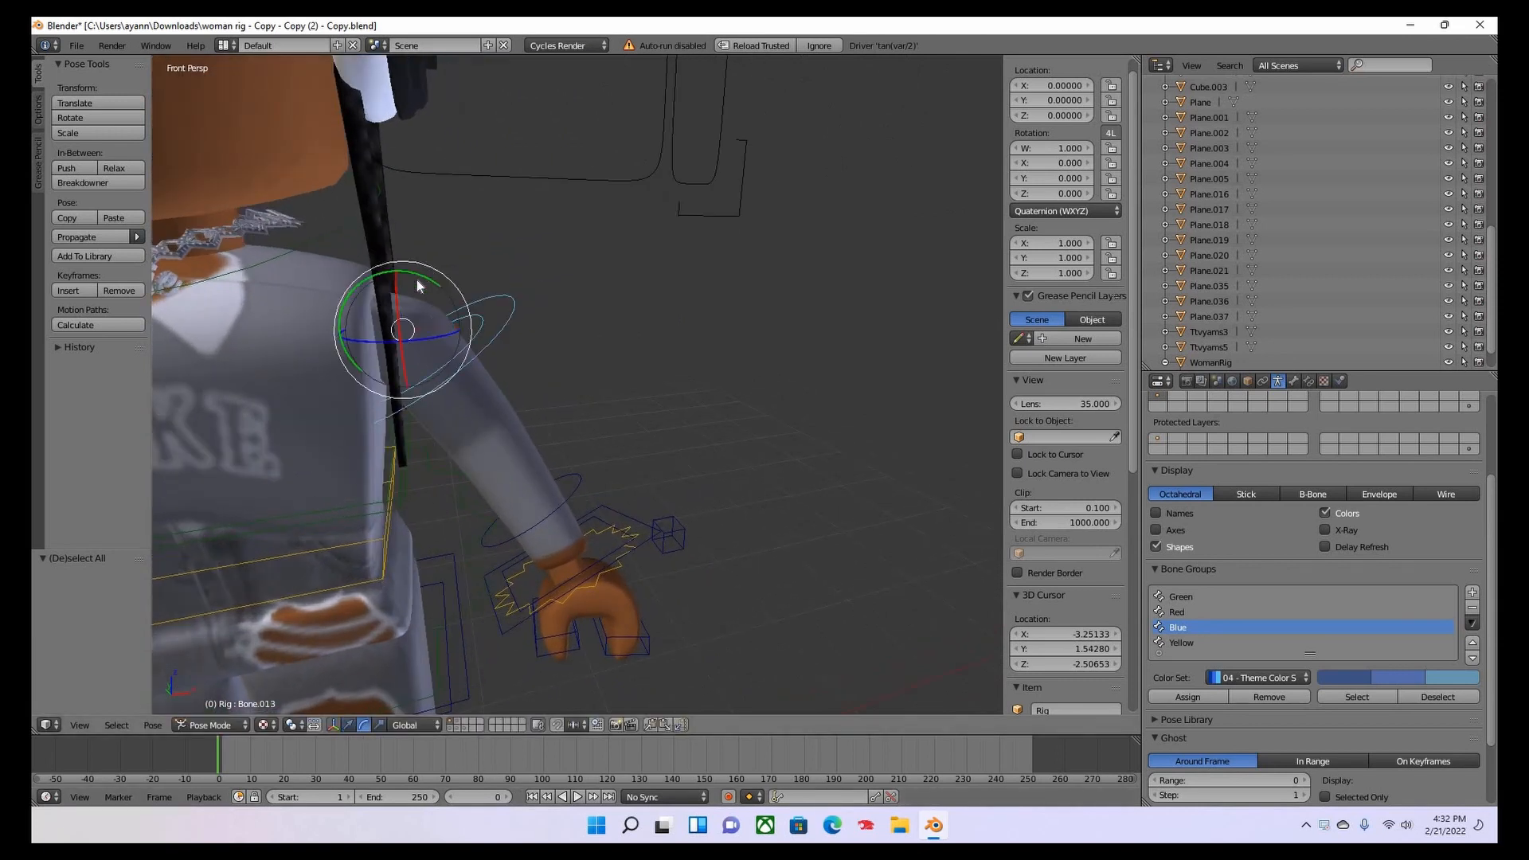
{"action": "left_click_drag", "start_coordinate": [376, 281], "coordinate": [255, 727]}
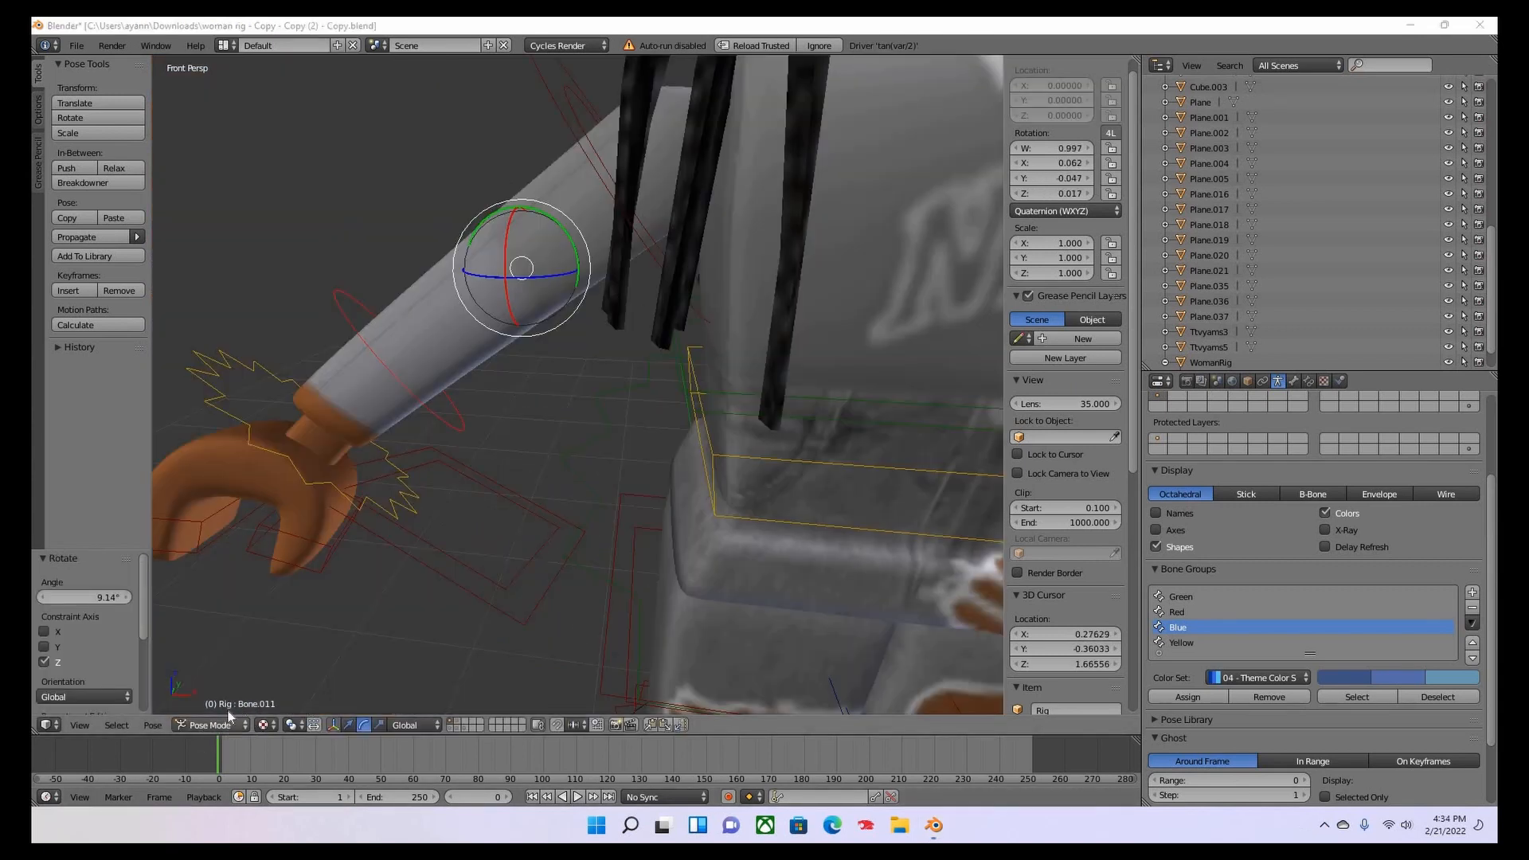
{"action": "left_click", "coordinate": [228, 725]}
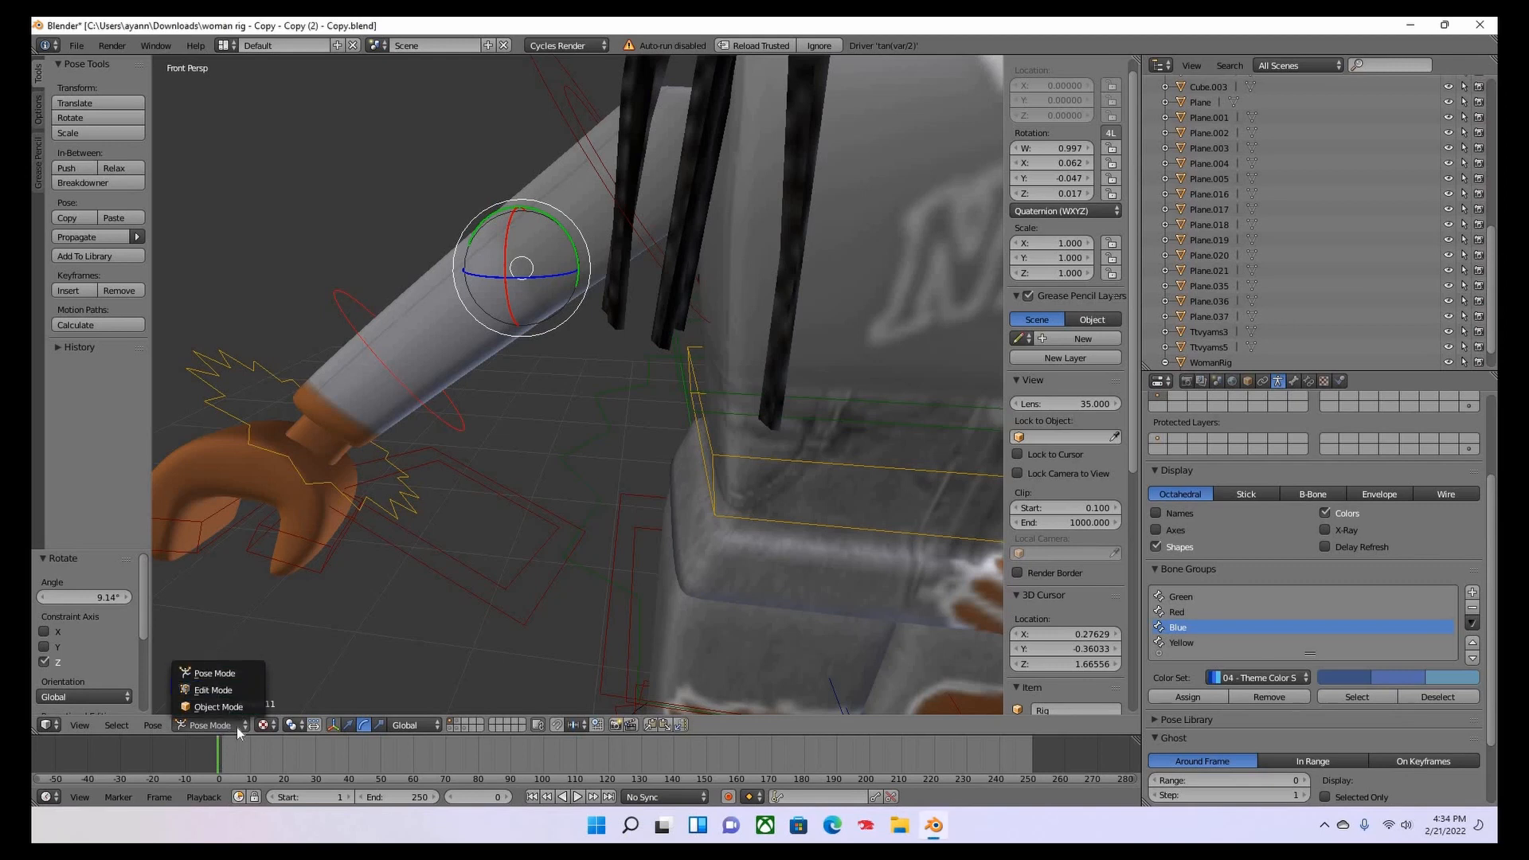
{"action": "left_click", "coordinate": [215, 726]}
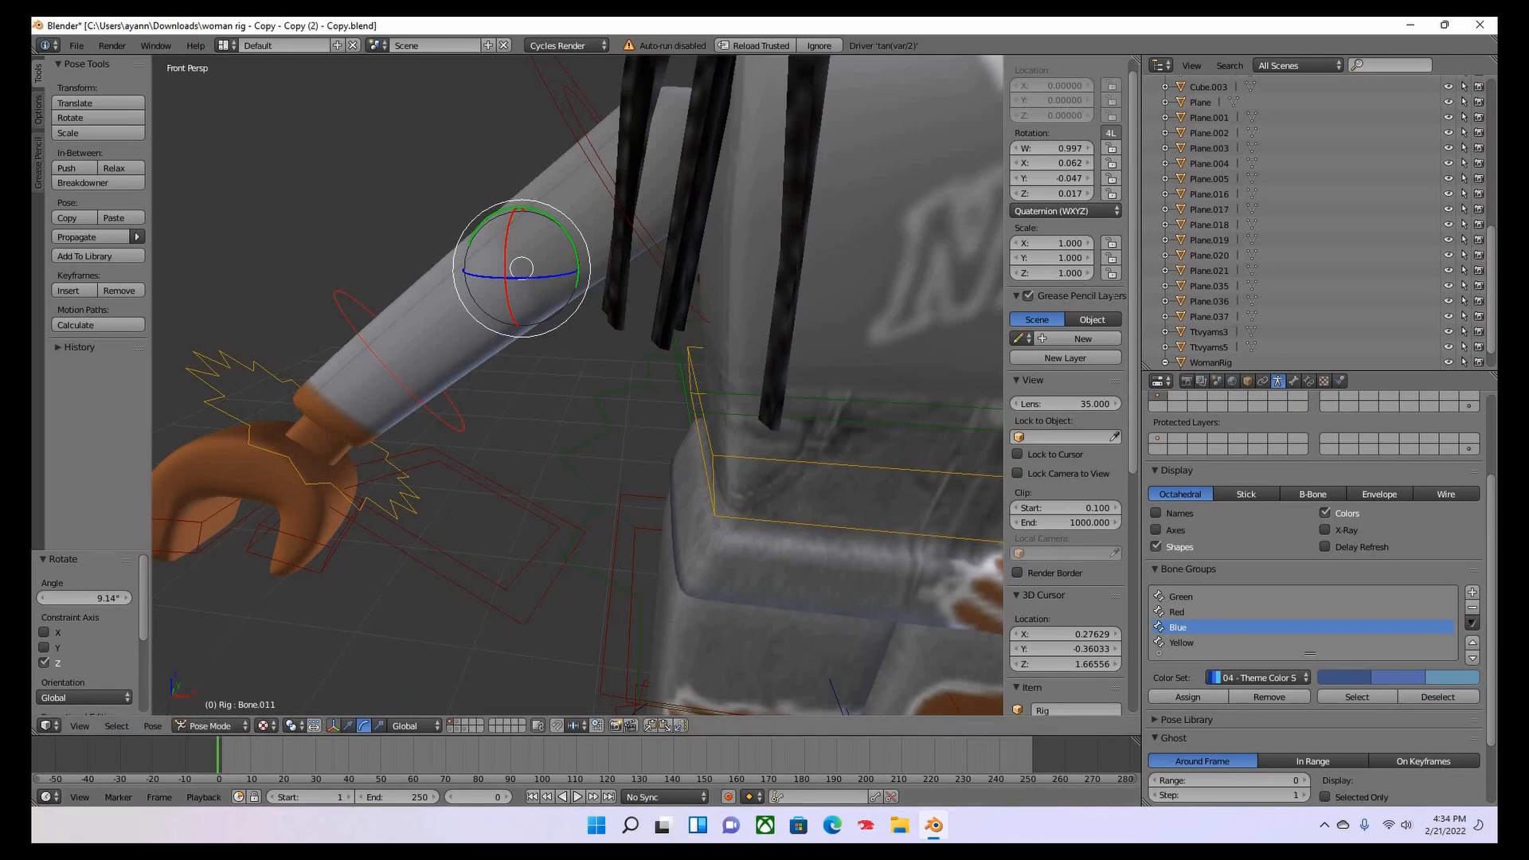
{"action": "scroll", "coordinate": [597, 365], "scroll_direction": "up", "scroll_amount": 5}
{"action": "scroll", "coordinate": [597, 365], "scroll_direction": "down", "scroll_amount": 5}
Rotate the avatar's right upper-arm bone by about -6.25° around the Y axis.
{"action": "key", "text": "shift+f"}
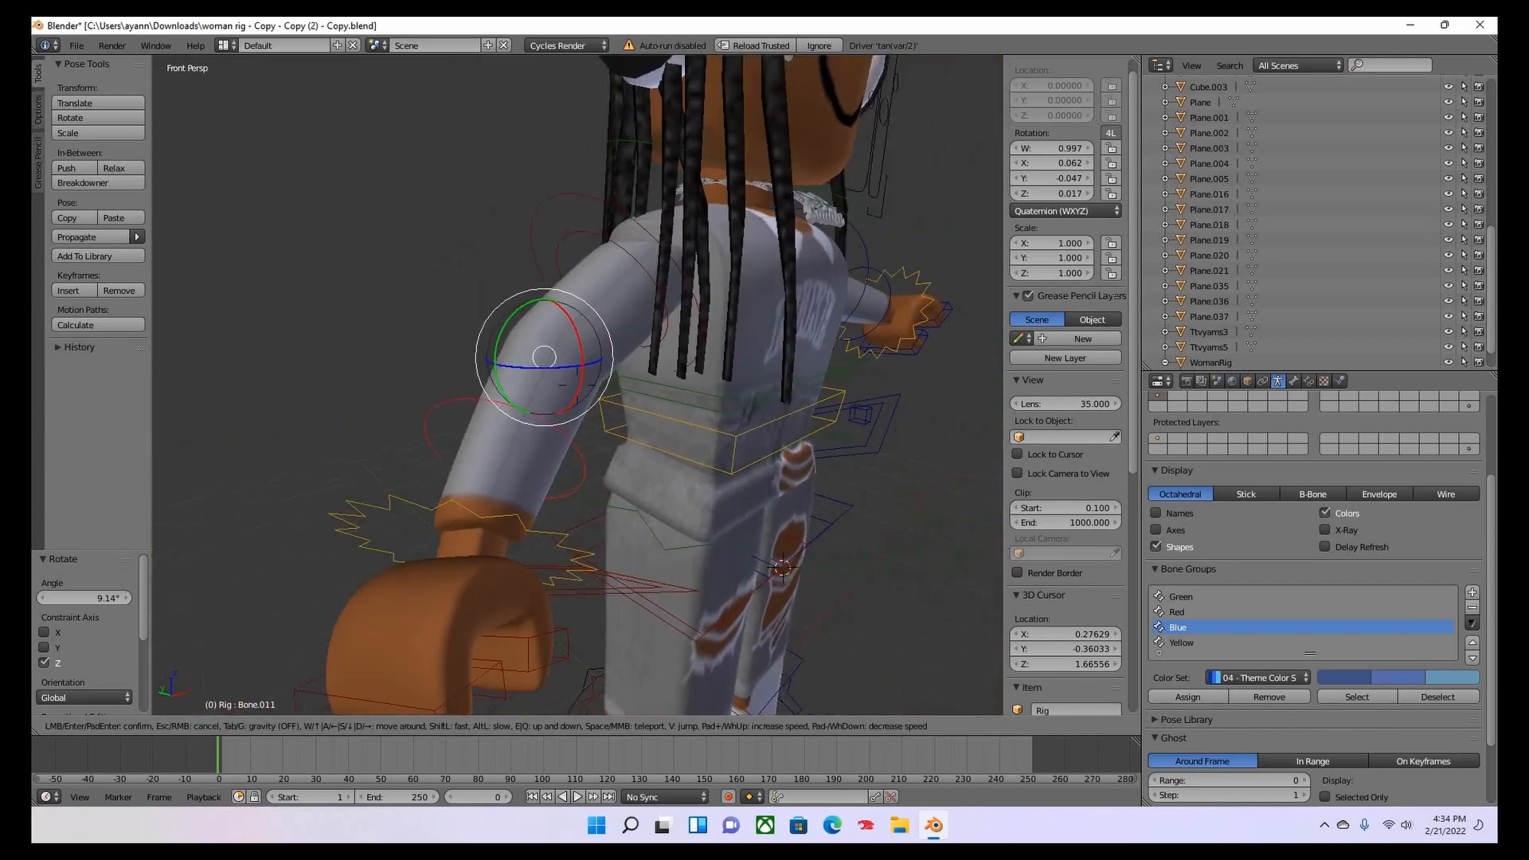
{"action": "key", "text": "s"}
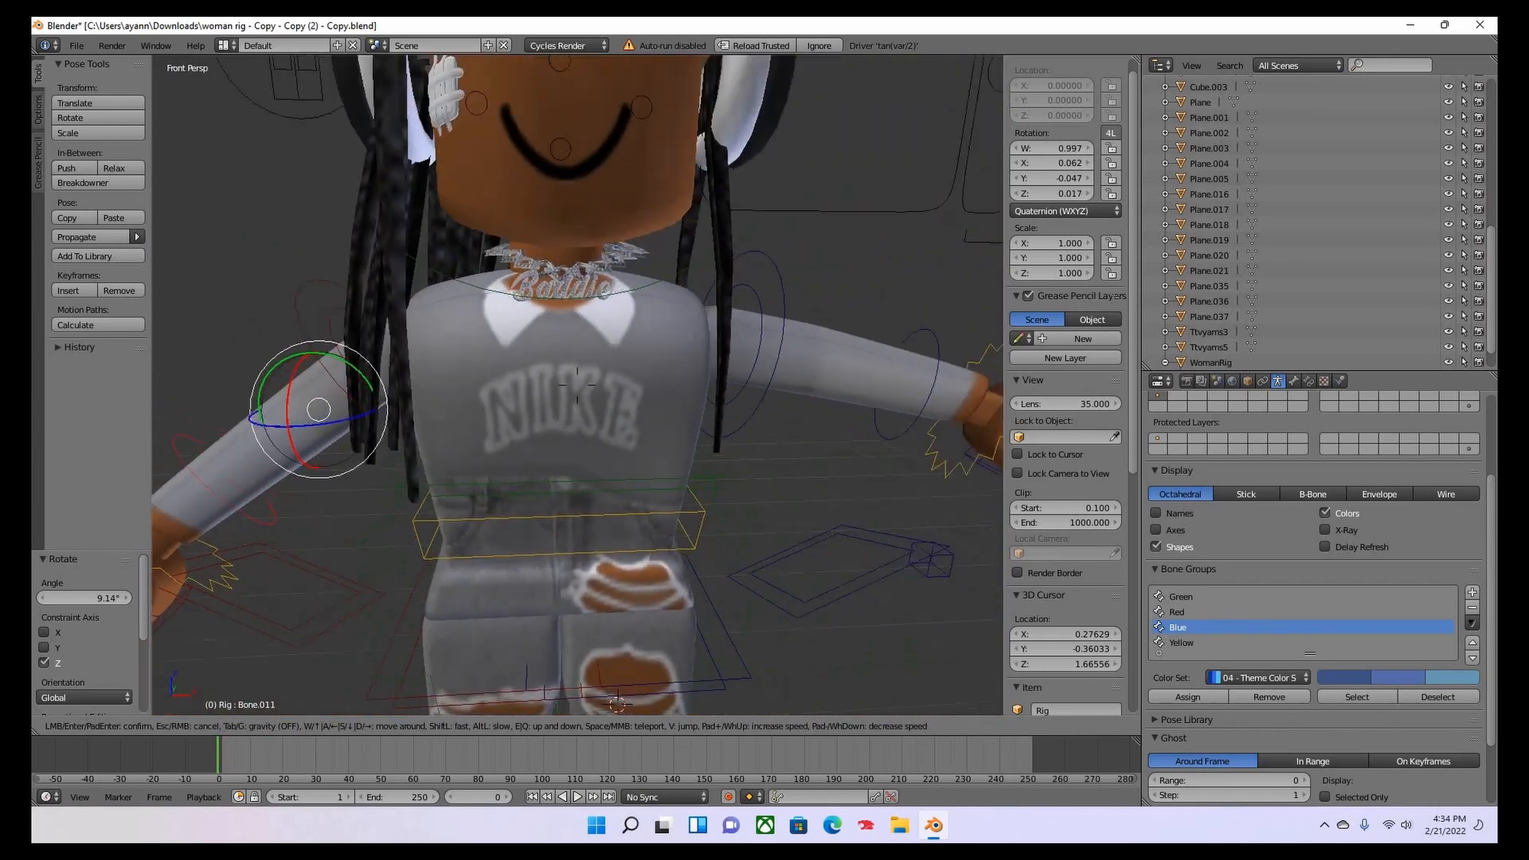
{"action": "key", "text": "s"}
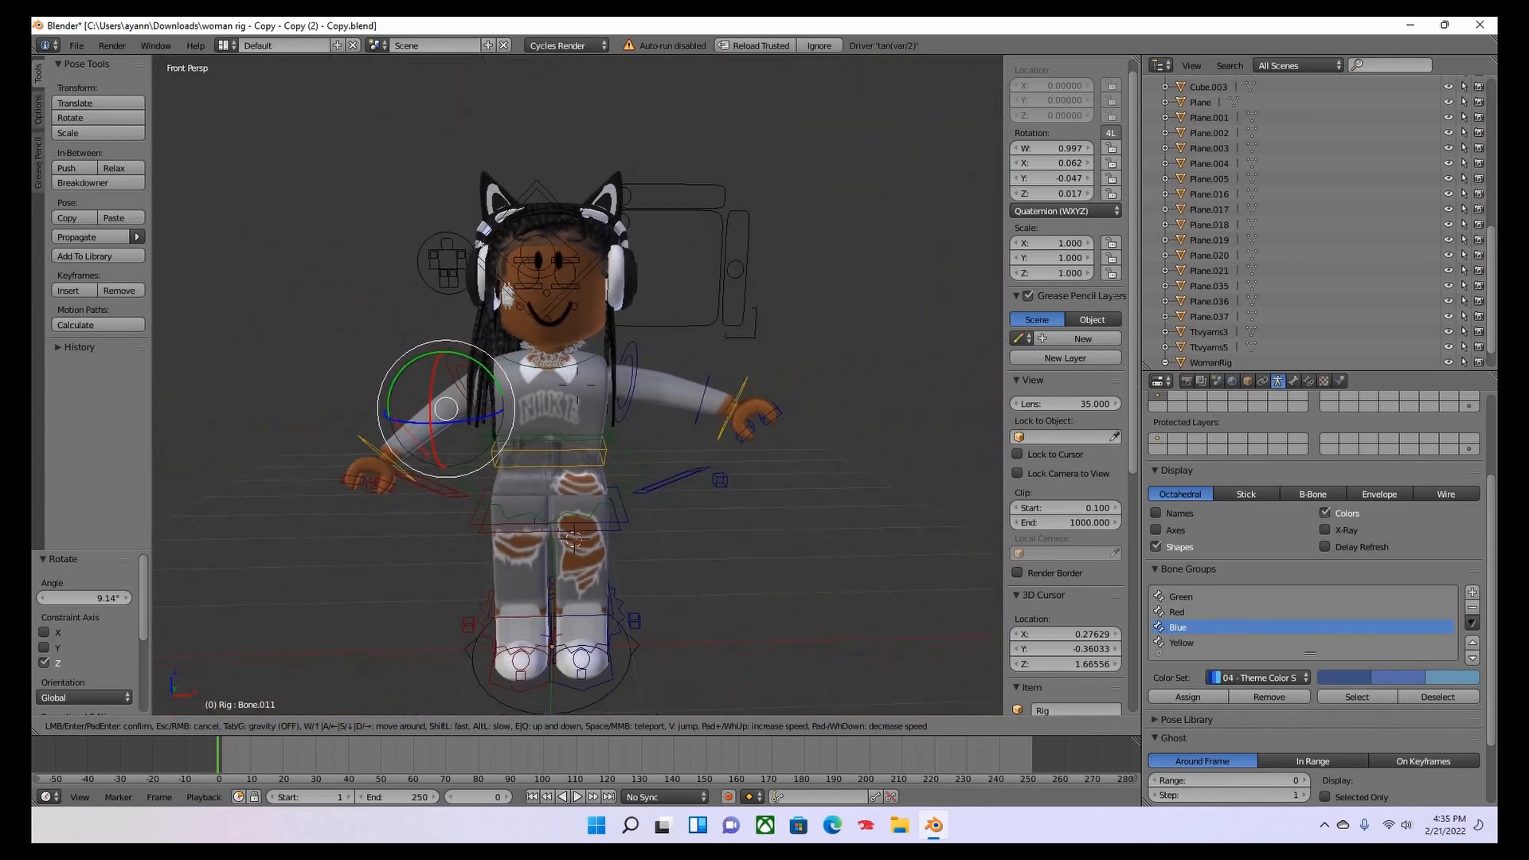
{"action": "key", "text": "w"}
{"action": "left_click", "coordinate": [681, 347]}
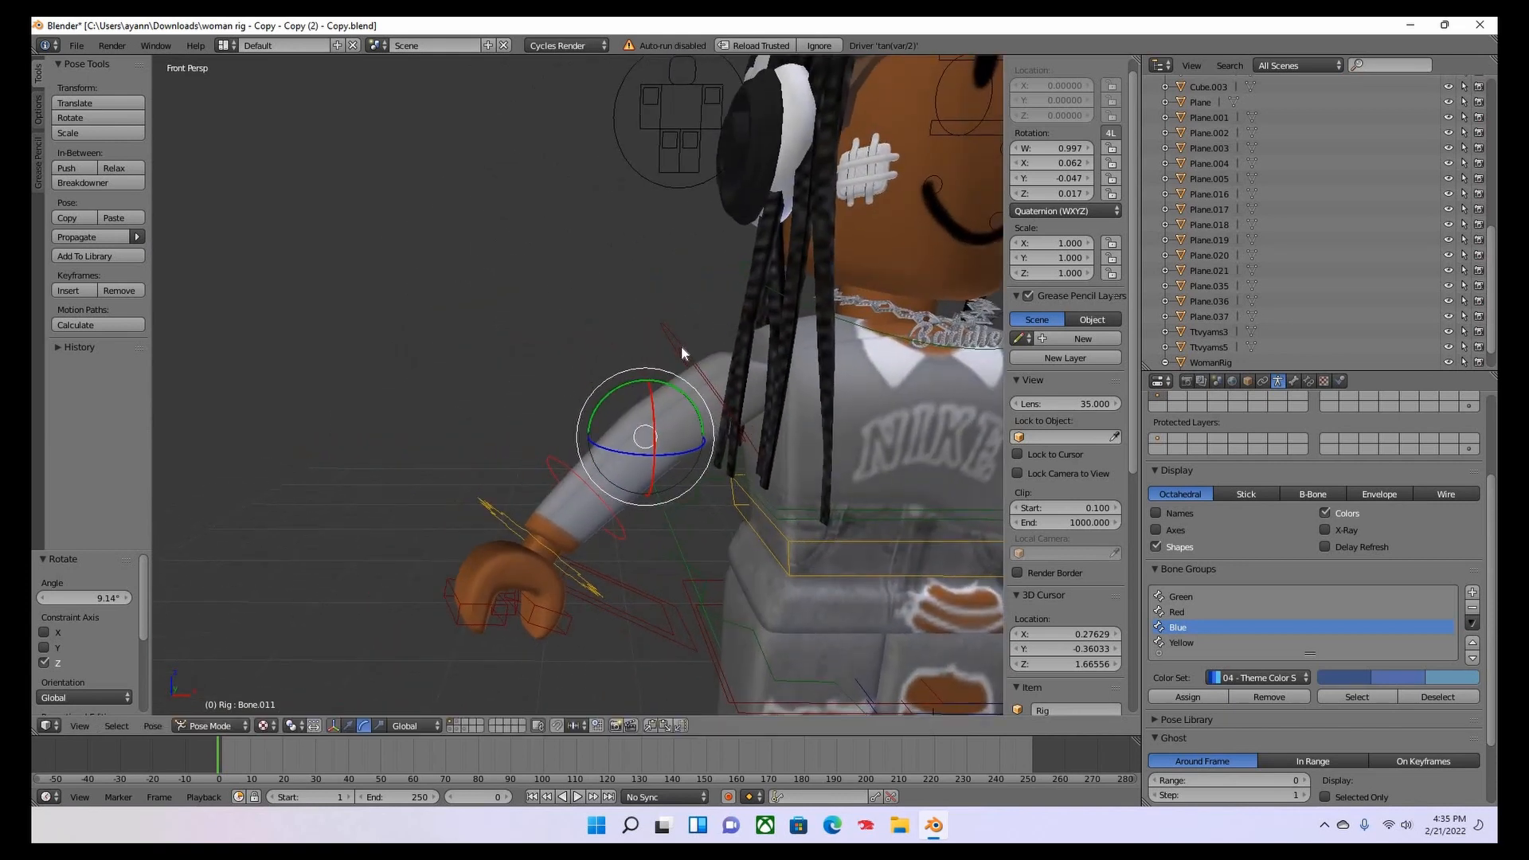
{"action": "right_click", "coordinate": [701, 341]}
{"action": "key", "text": "r"}
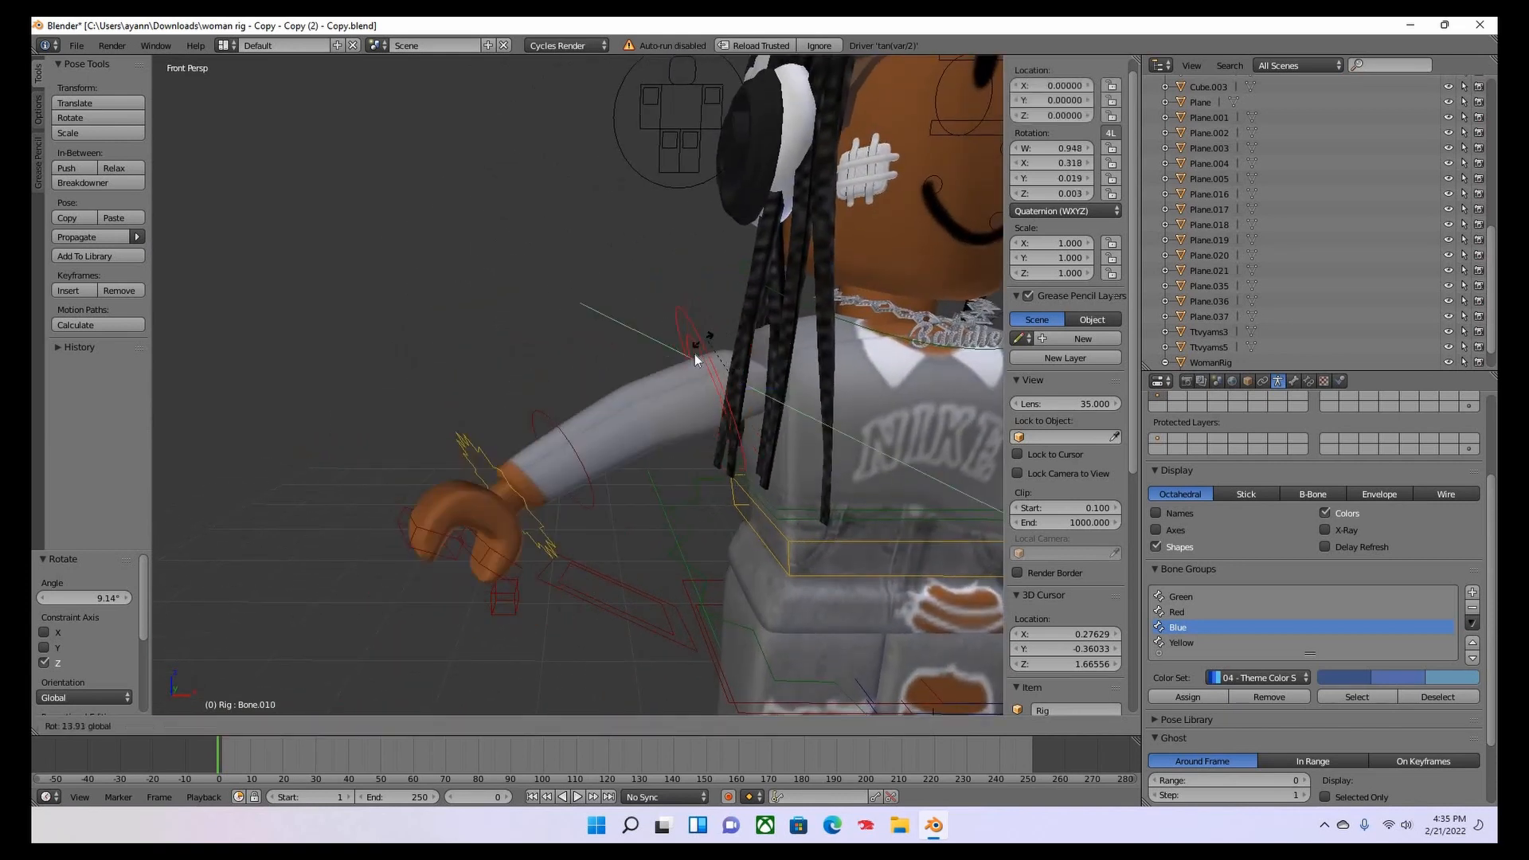
{"action": "left_click", "coordinate": [576, 474]}
Rotate the right upper arm about -36.1° and the forearm about -17.4° around Y, bringing the hand in front of the body.
{"action": "right_click", "coordinate": [609, 444]}
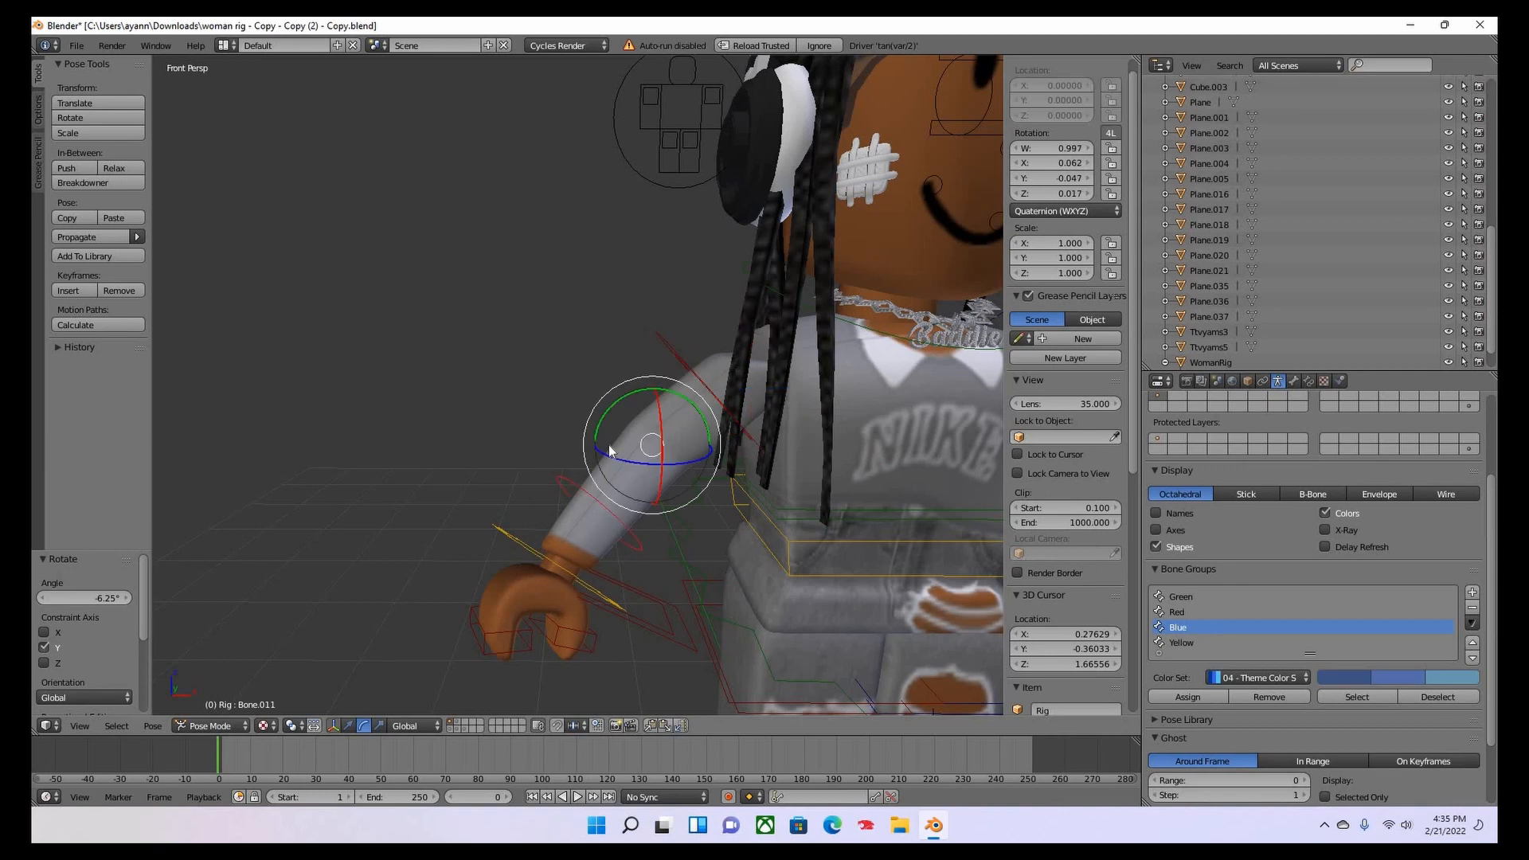
{"action": "left_click_drag", "start_coordinate": [669, 462], "coordinate": [643, 435]}
{"action": "right_click", "coordinate": [688, 347]}
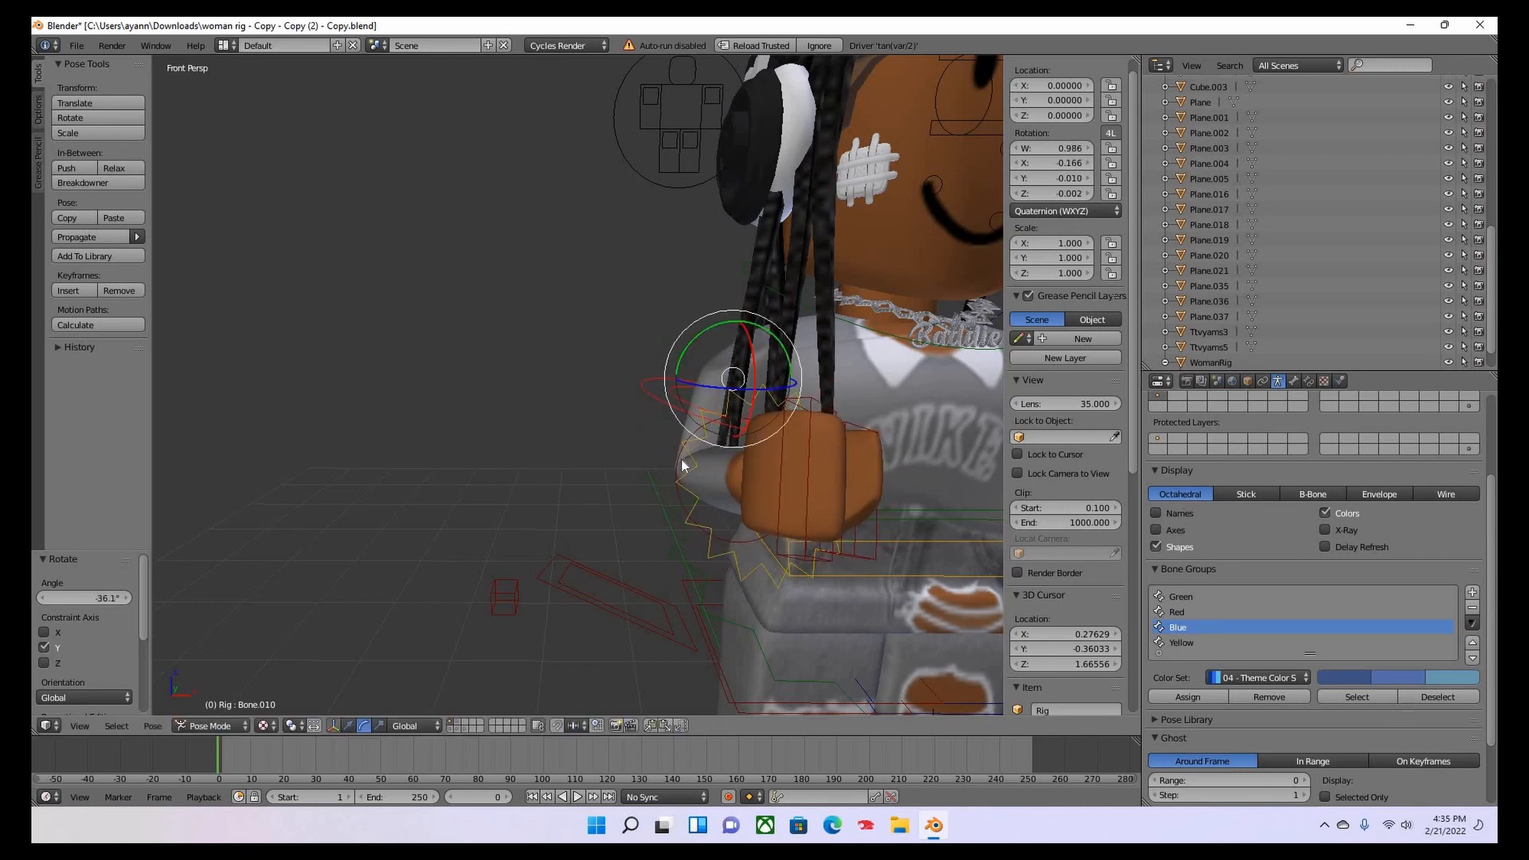
{"action": "right_click", "coordinate": [703, 496]}
{"action": "left_click_drag", "start_coordinate": [711, 495], "coordinate": [611, 491]}
{"action": "key", "text": "shift+f"}
{"action": "key", "text": "s"}
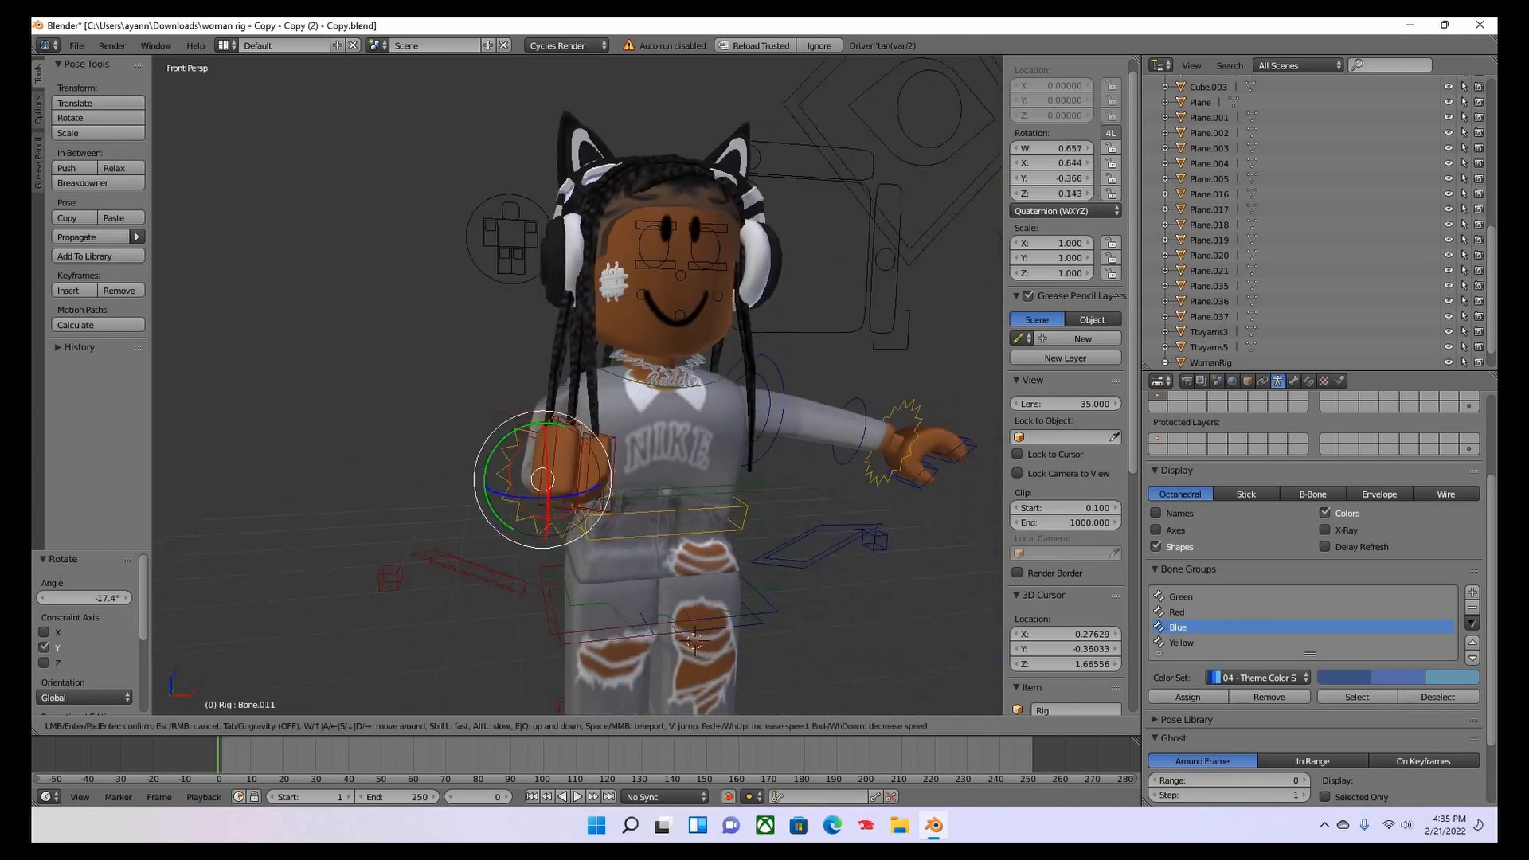
{"action": "key", "text": "w"}
{"action": "key", "text": "w"}
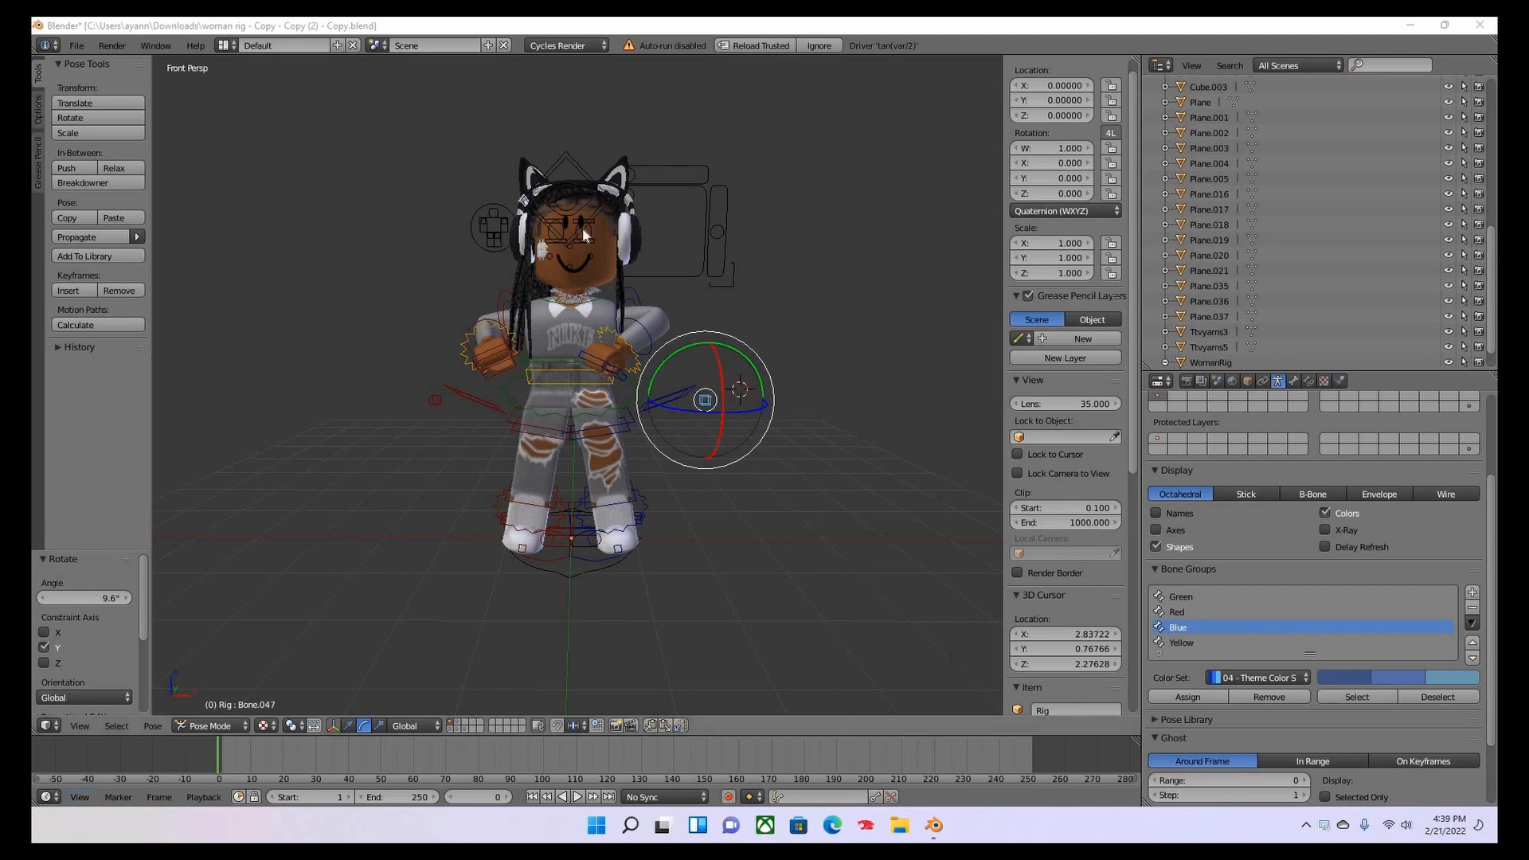
Move the small blue control bone beside the left arm outward by about 3.606 in X, 0.046 in Y and 0.224 in Z.
{"action": "key", "text": "g"}
{"action": "left_click", "coordinate": [744, 333]}
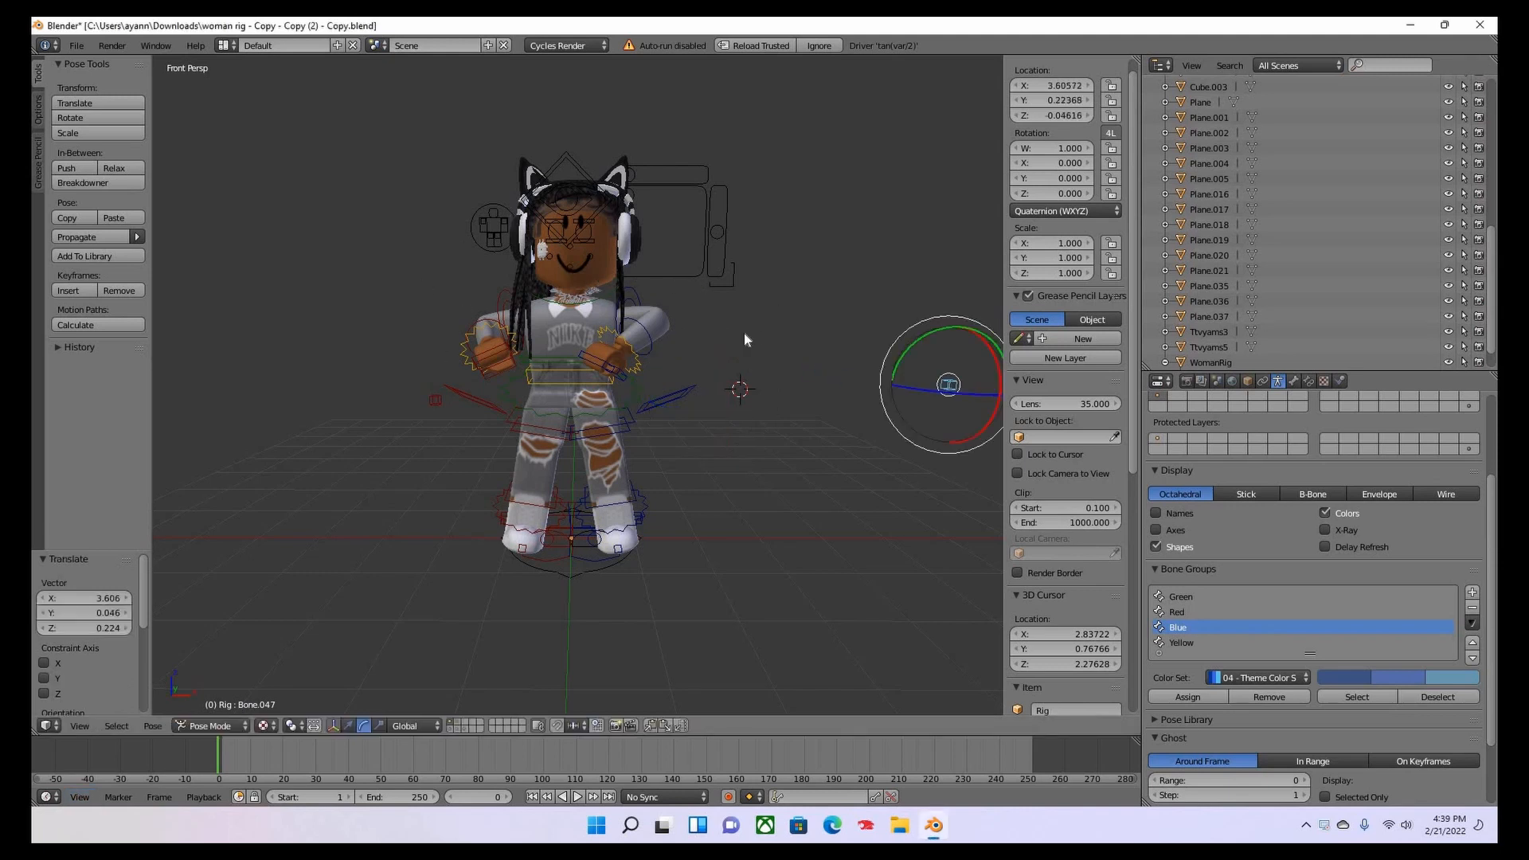
Inspect the posed avatar's arms, legs and head up close and from a distance.
{"action": "key", "text": "shift+f"}
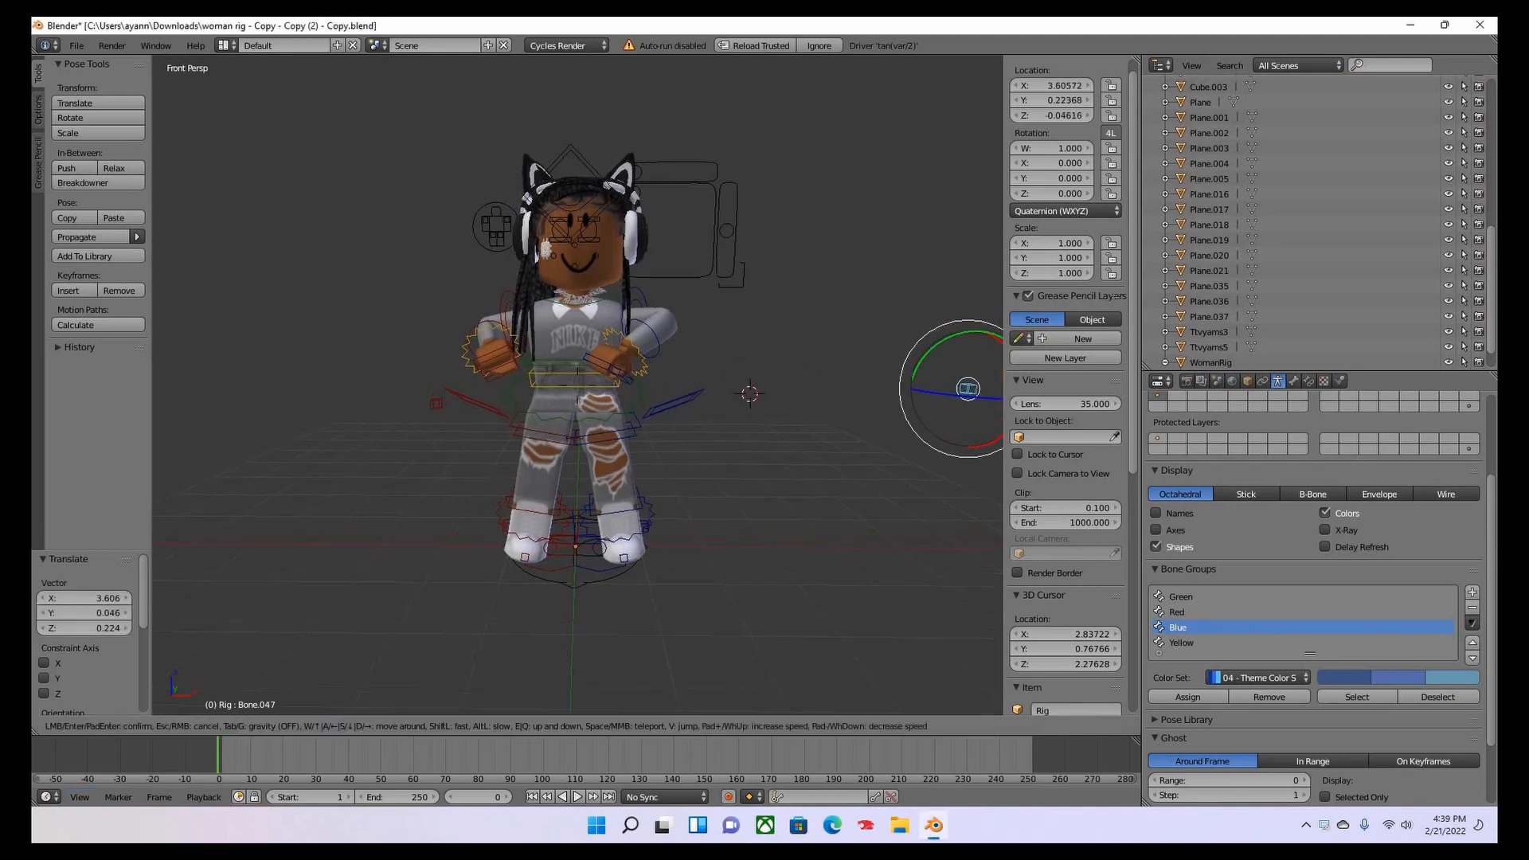
{"action": "key", "text": "w"}
{"action": "key", "text": "s"}
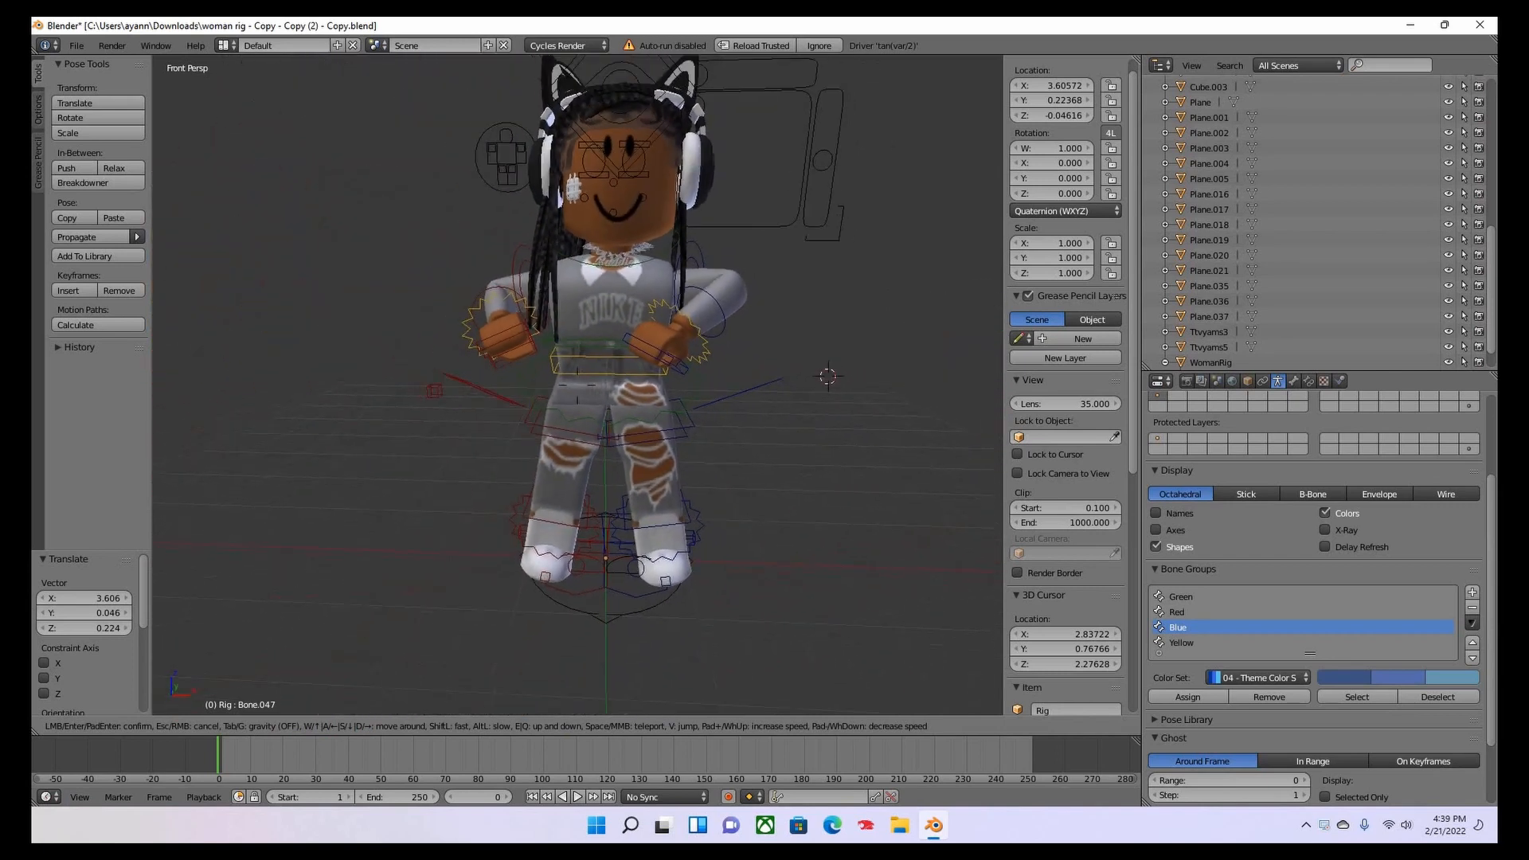
{"action": "key", "text": "w"}
{"action": "key", "text": "s"}
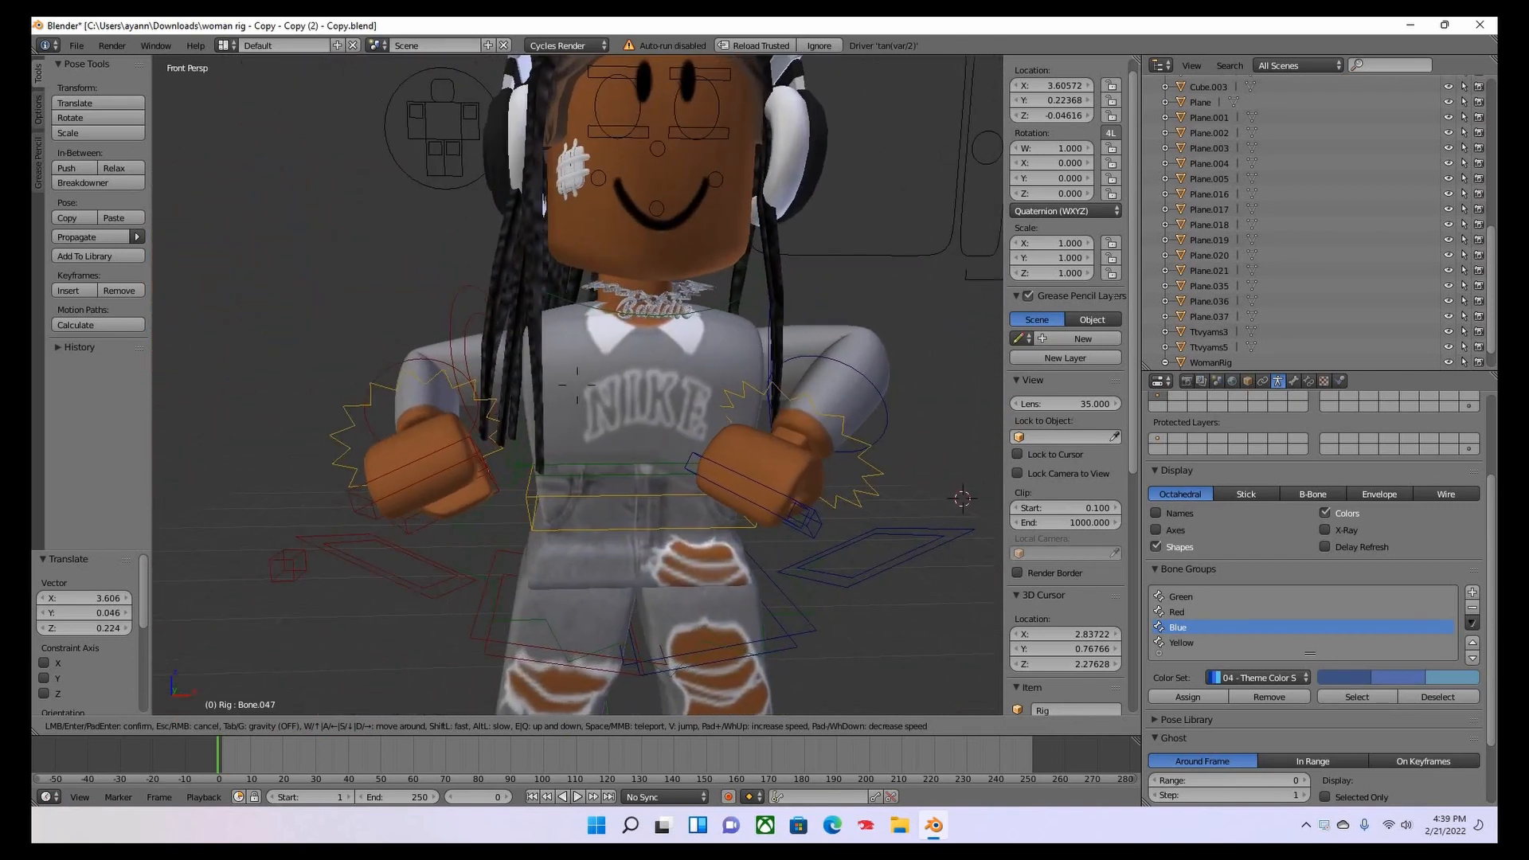
{"action": "key", "text": "d"}
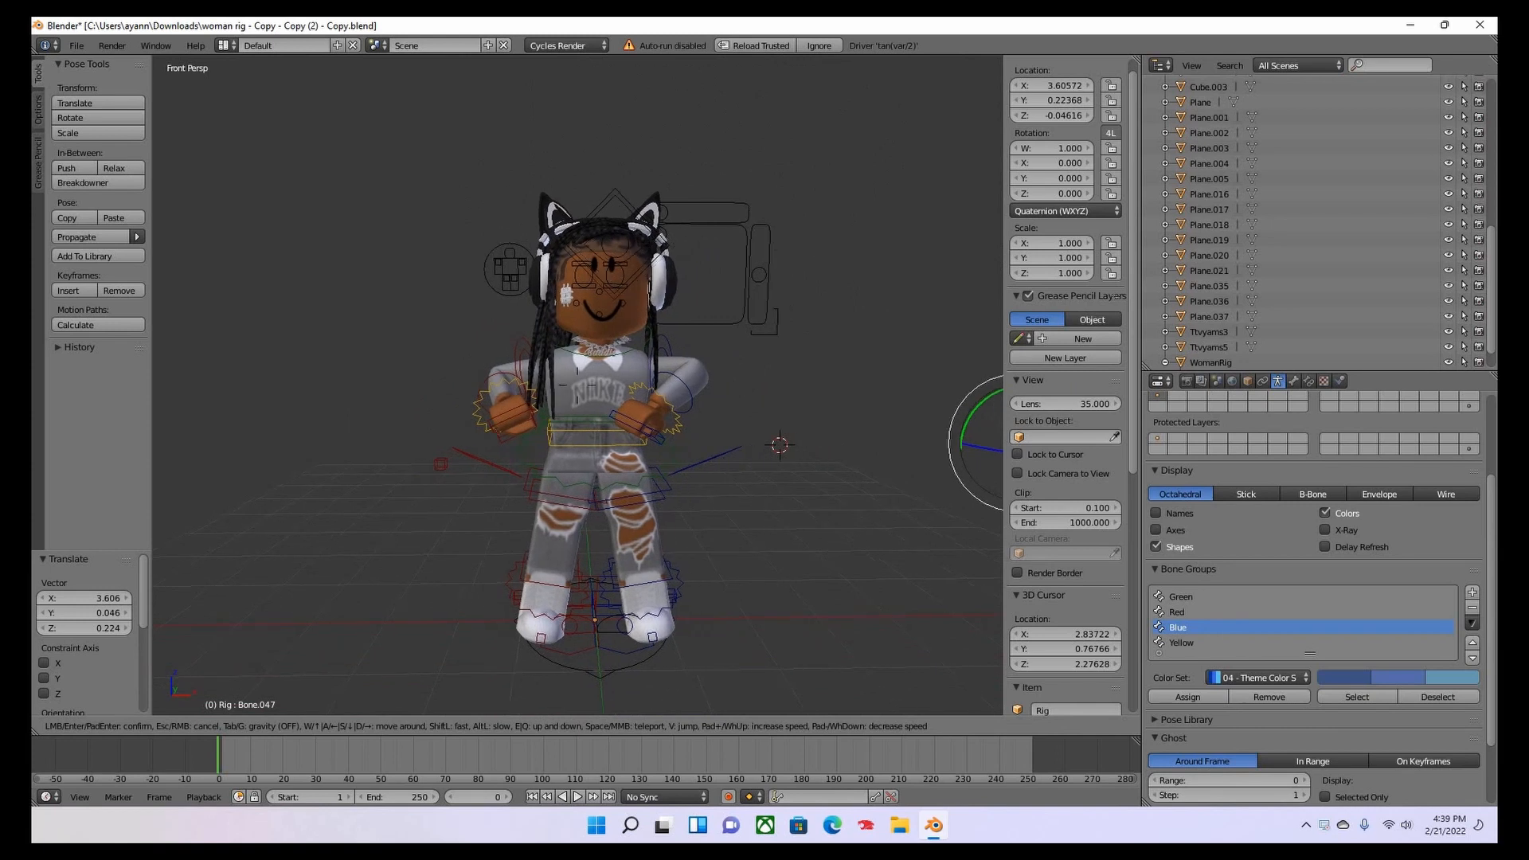
{"action": "key", "text": "a"}
{"action": "key", "text": "w"}
{"action": "key", "text": "d"}
{"action": "key", "text": "s"}
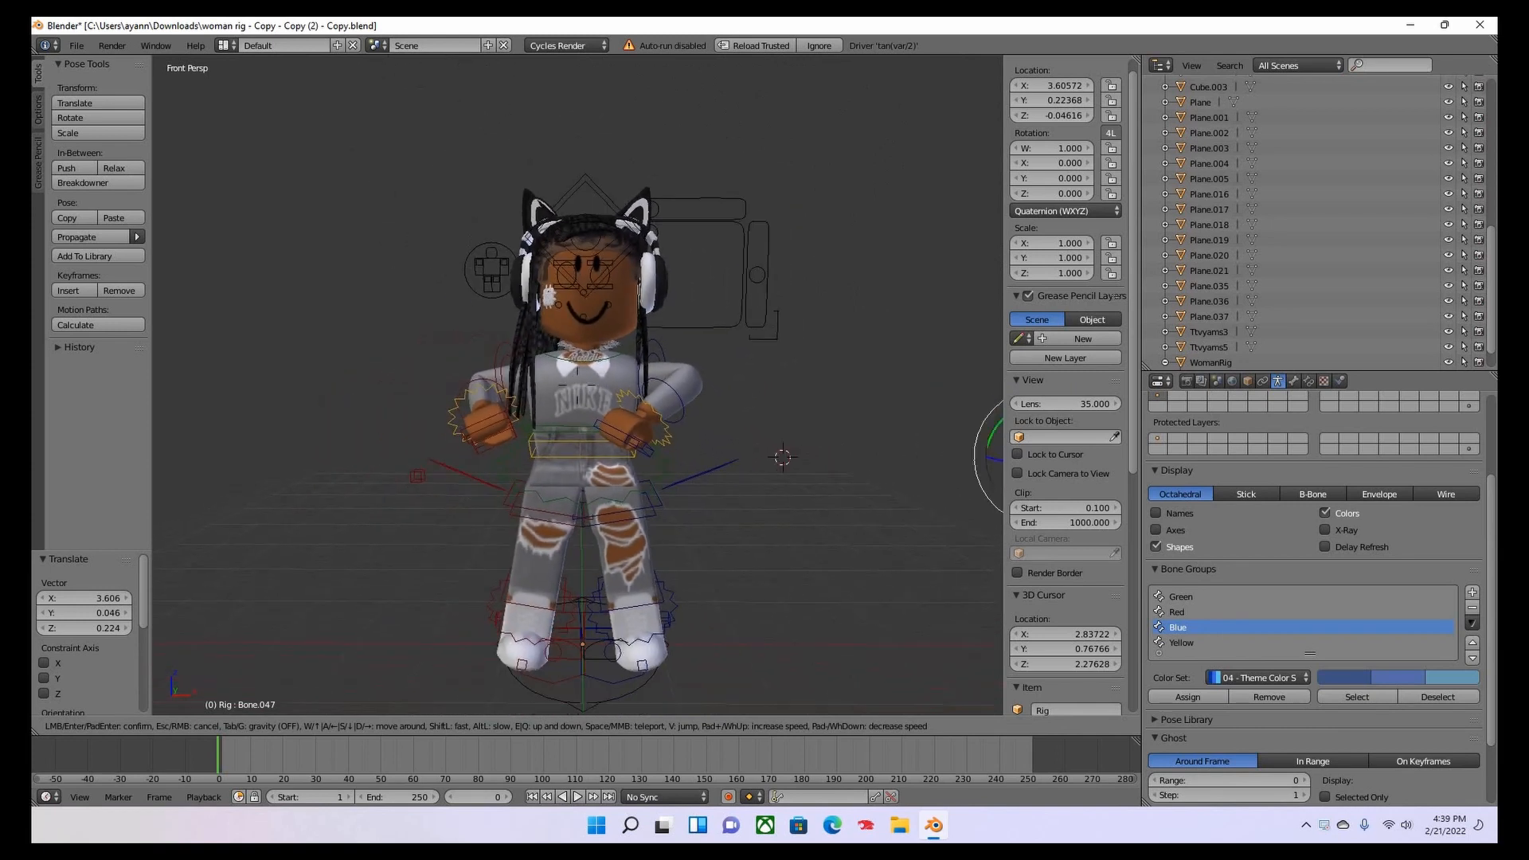
{"action": "key", "text": "d"}
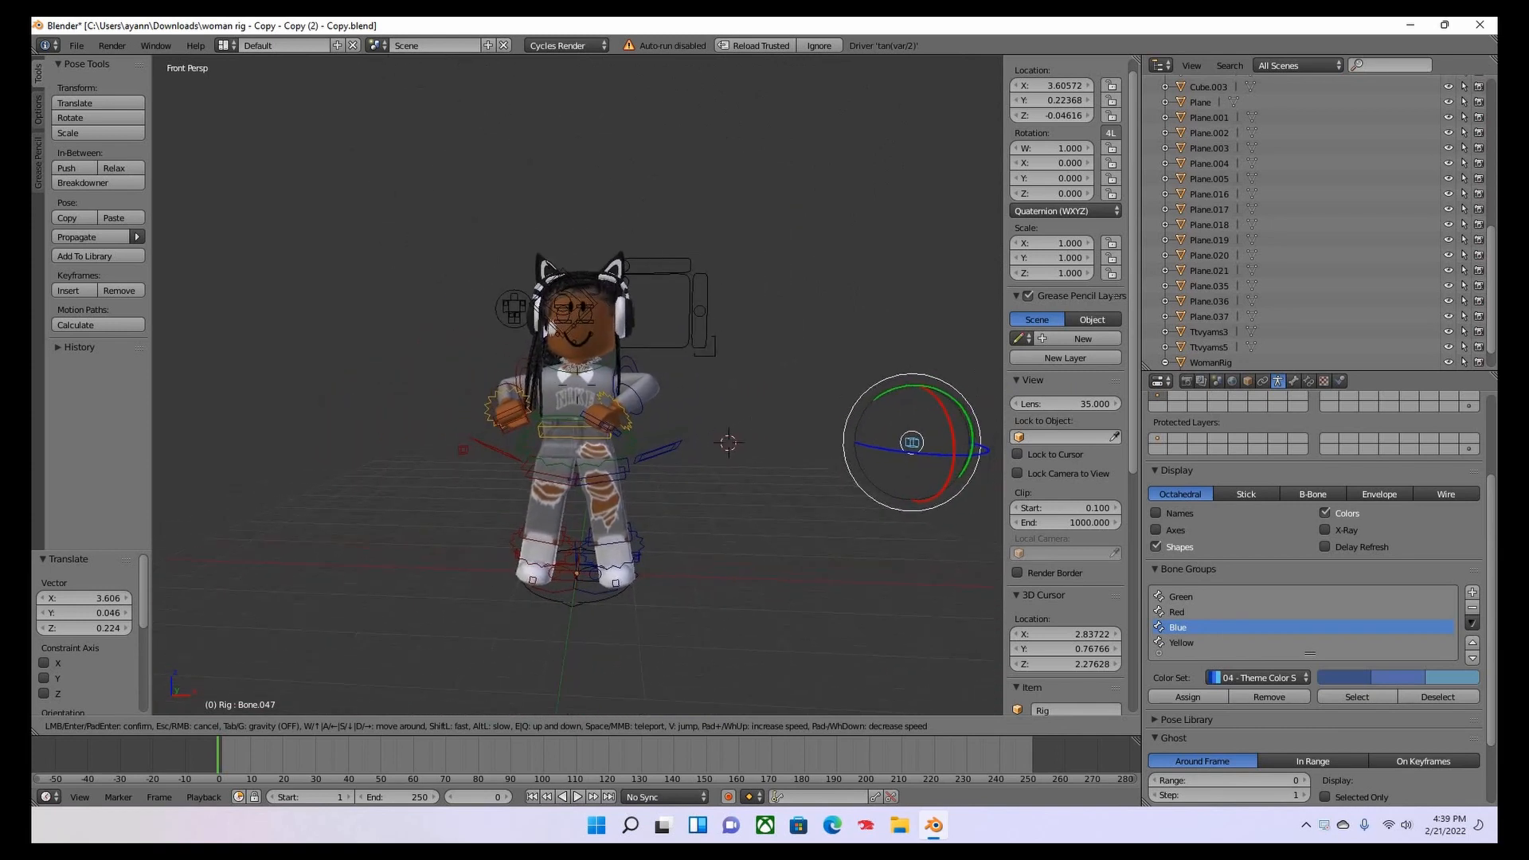
{"action": "key", "text": "w"}
{"action": "key", "text": "w"}
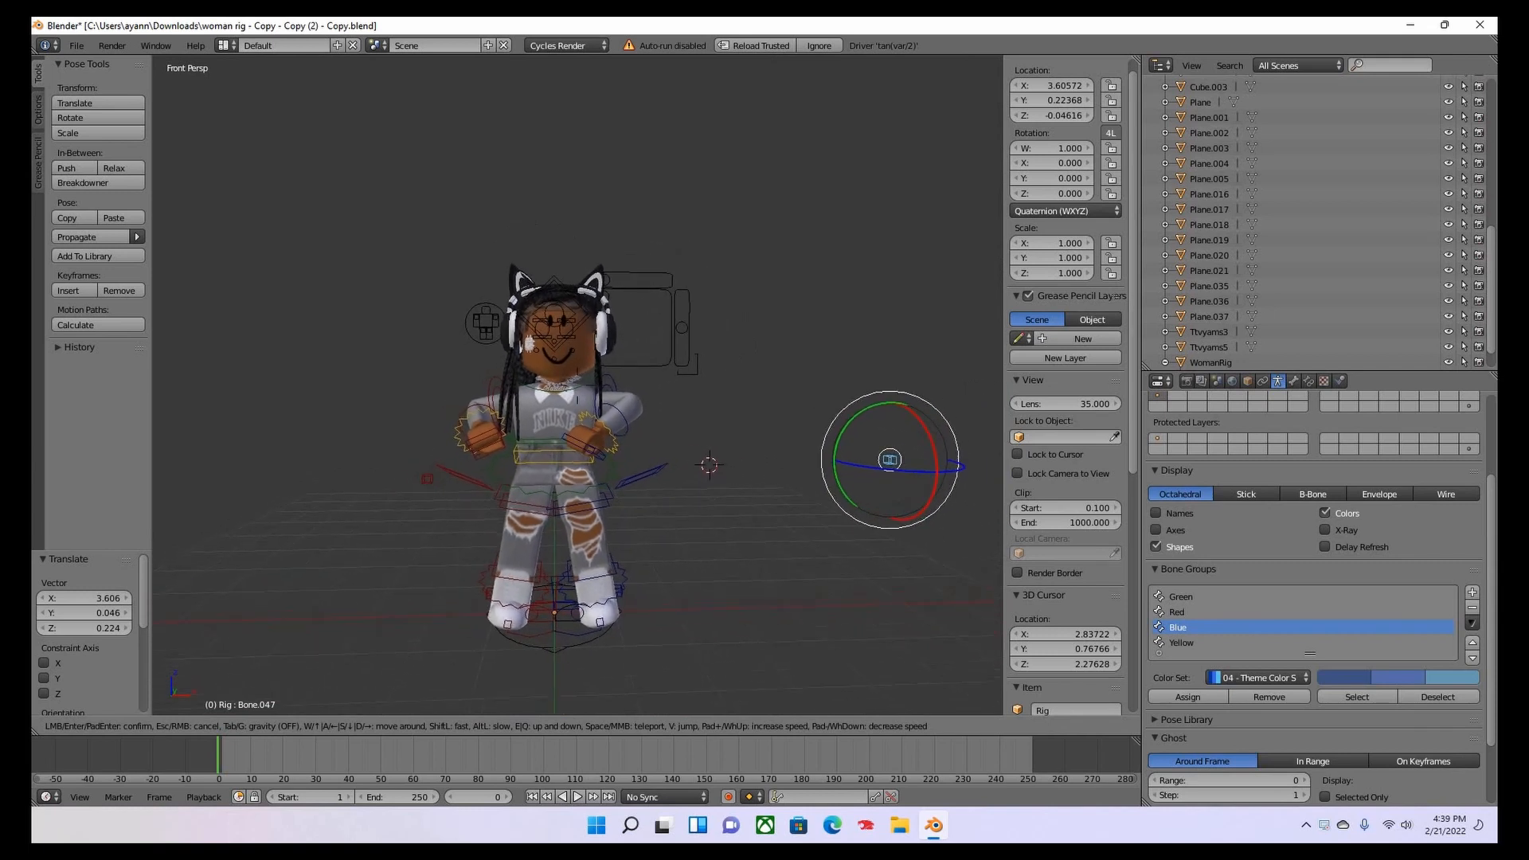
{"action": "key", "text": "Return"}
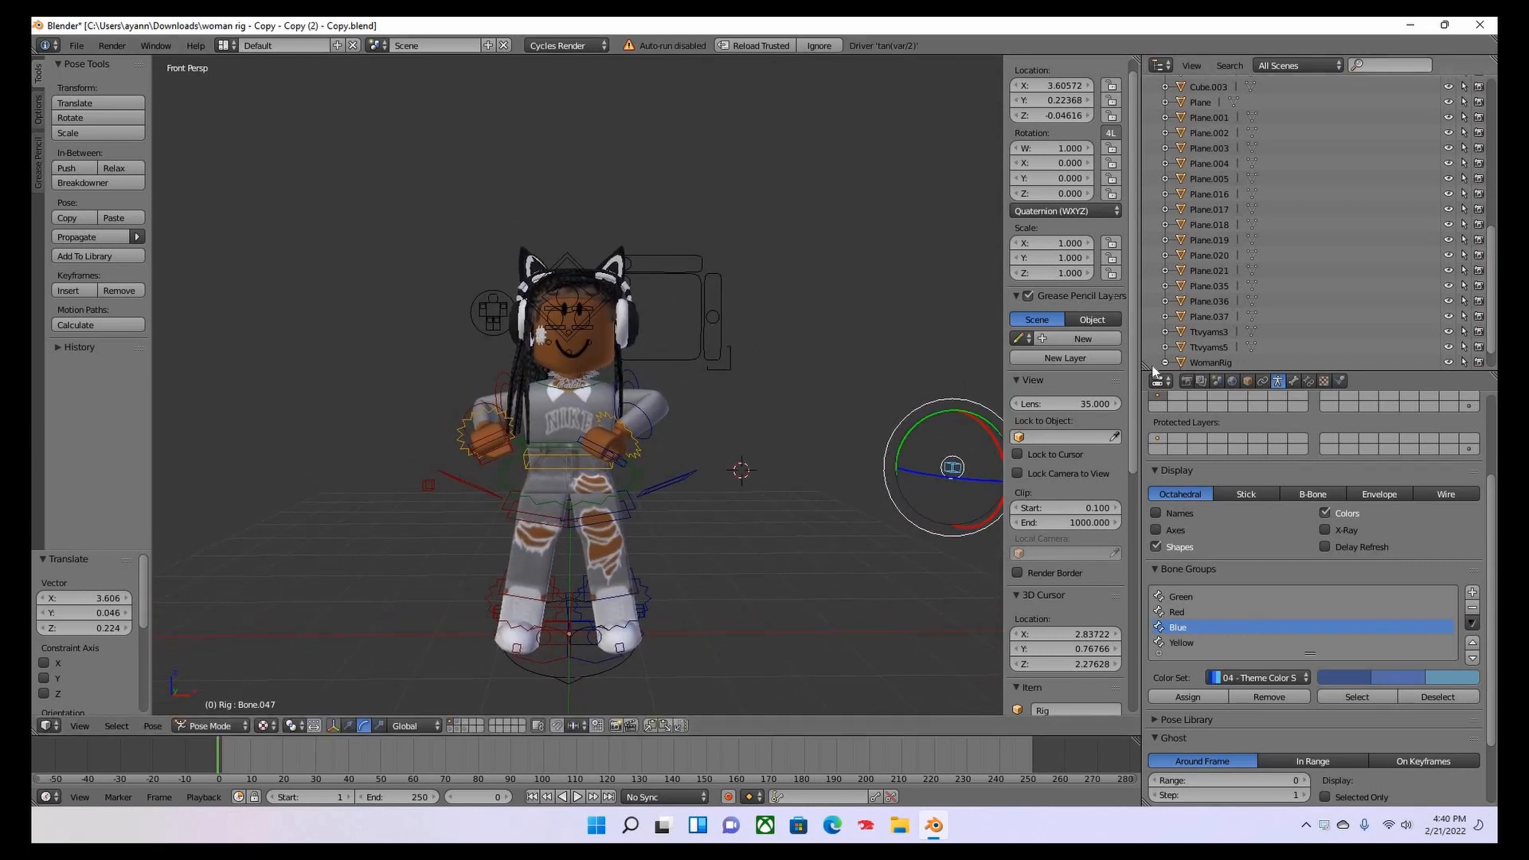
Preview the posed avatar in Rendered viewport shading and return to the textured display.
{"action": "left_click", "coordinate": [267, 726]}
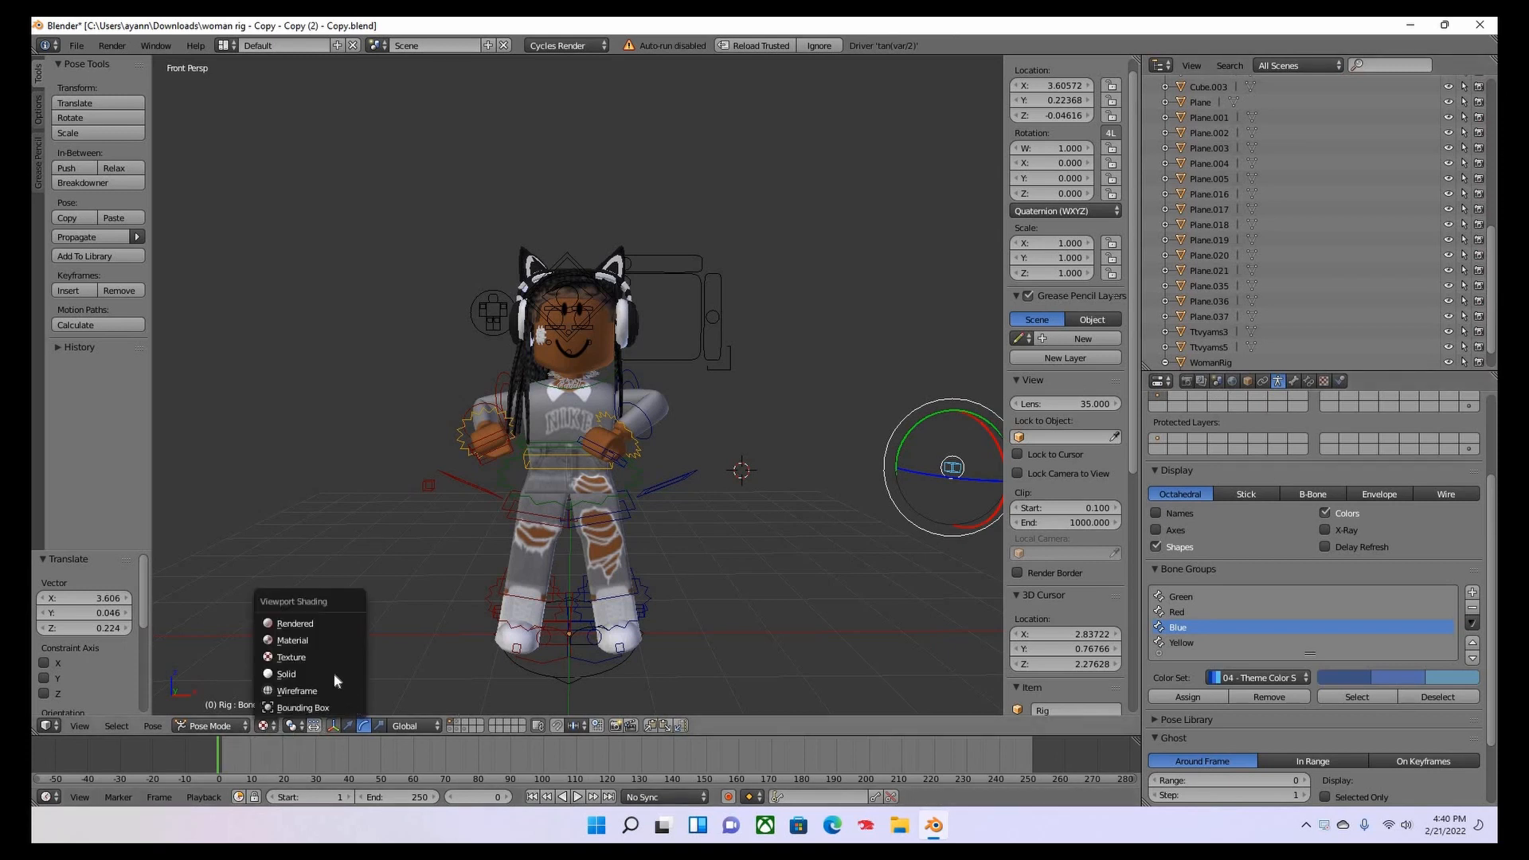
{"action": "left_click", "coordinate": [303, 626]}
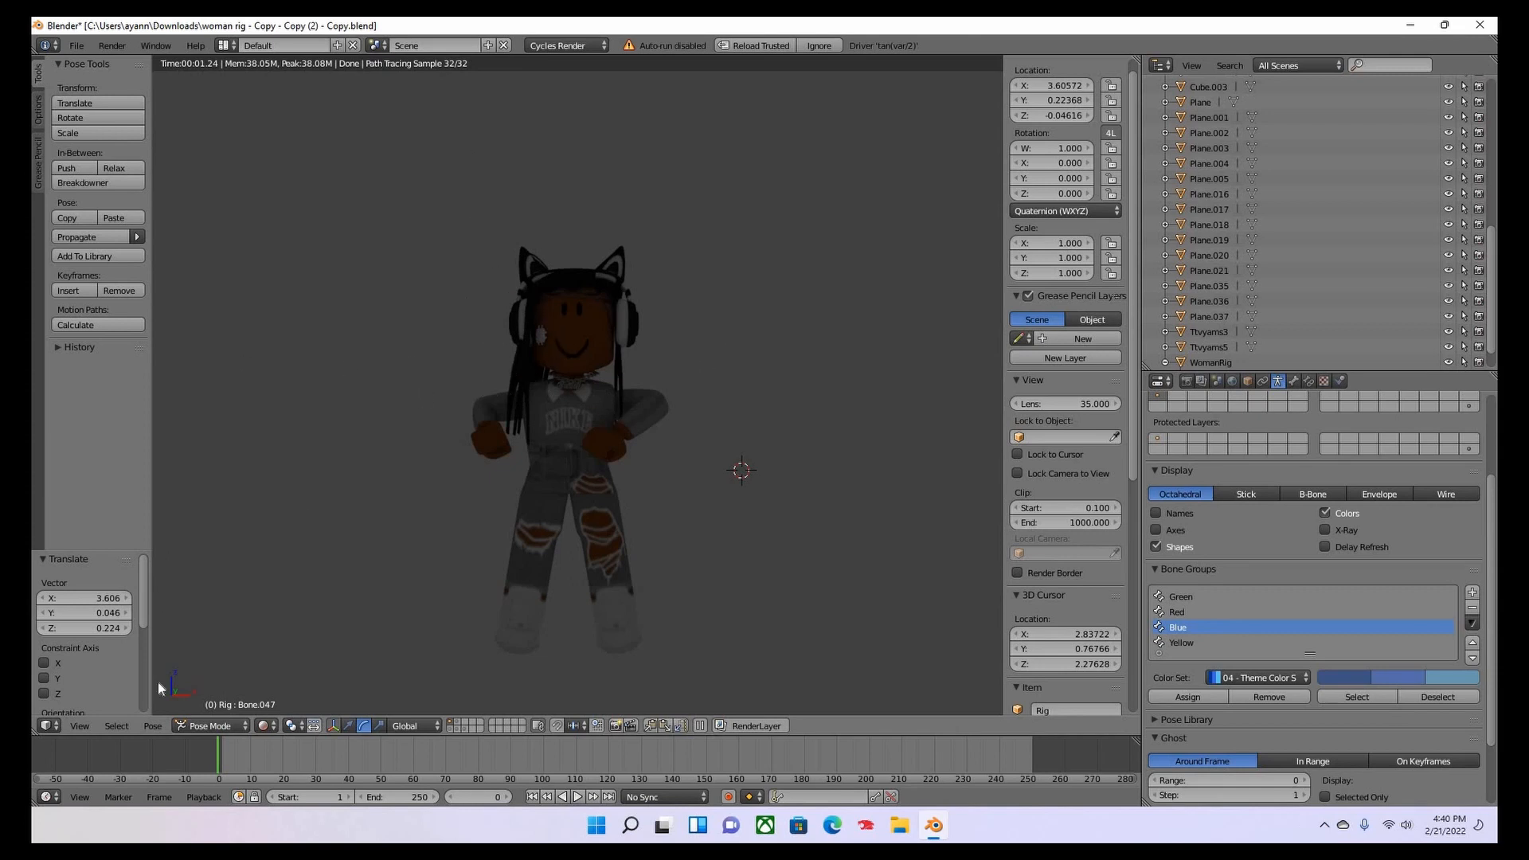
{"action": "left_click", "coordinate": [265, 724]}
{"action": "left_click", "coordinate": [355, 641]}
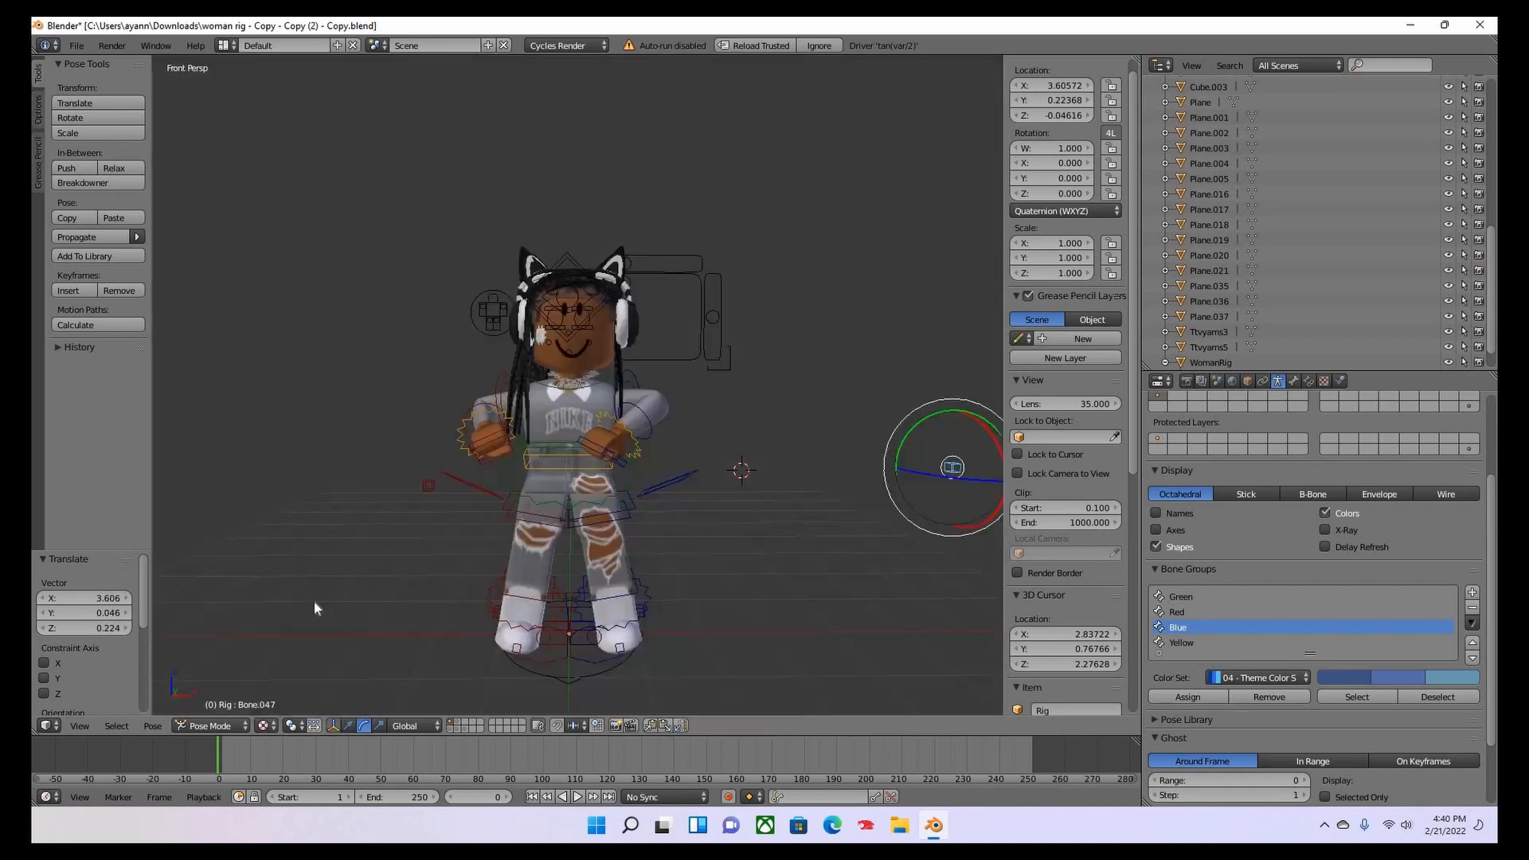
Switch the rig from Pose Mode to Object Mode.
{"action": "left_click", "coordinate": [116, 725]}
{"action": "left_click", "coordinate": [290, 726]}
{"action": "left_click", "coordinate": [125, 723]}
{"action": "left_click", "coordinate": [219, 727]}
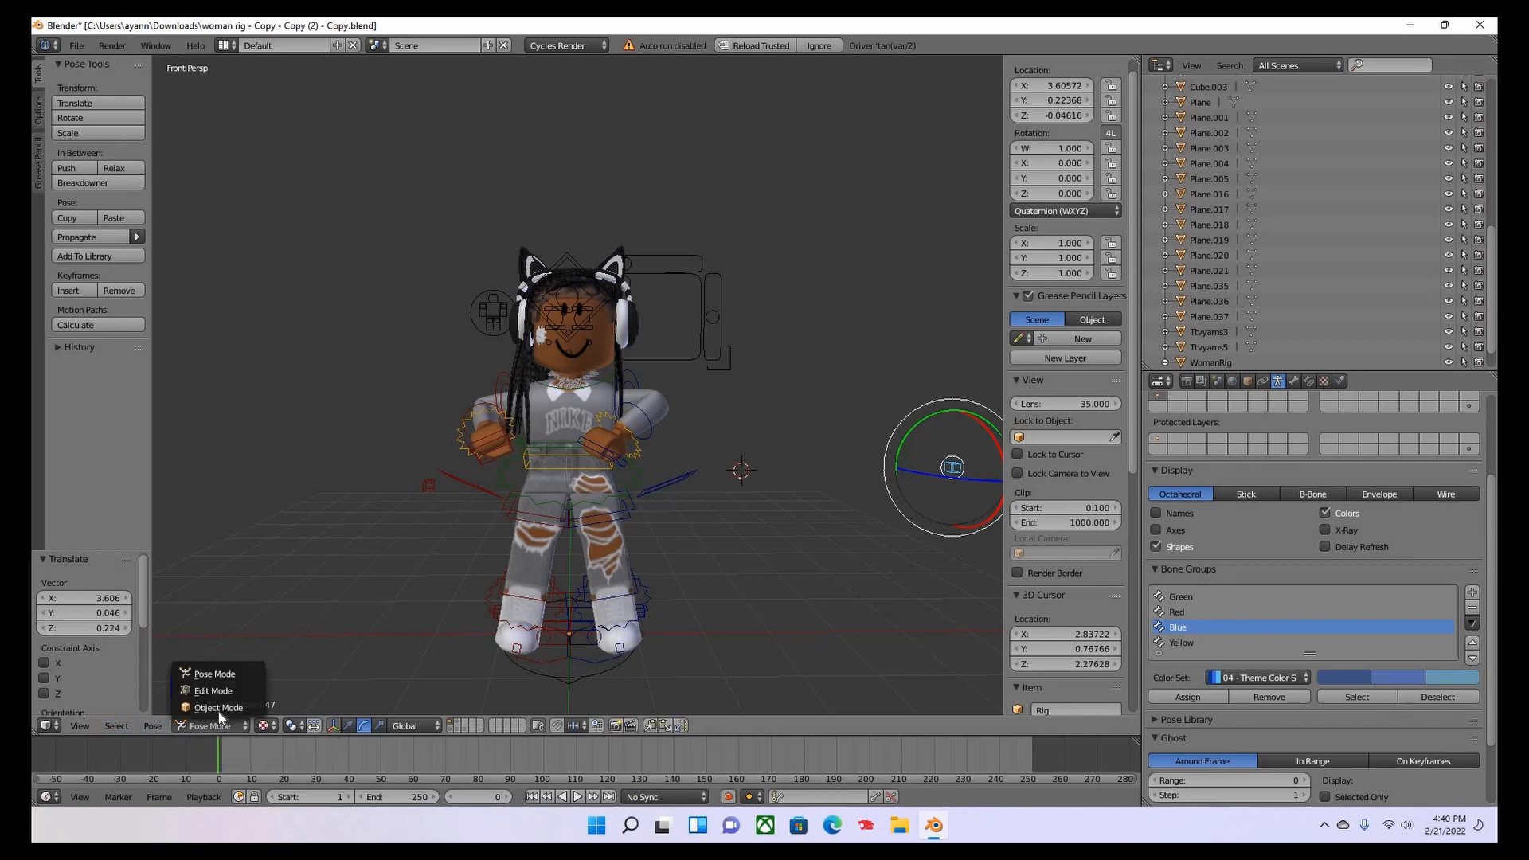
{"action": "left_click", "coordinate": [218, 707]}
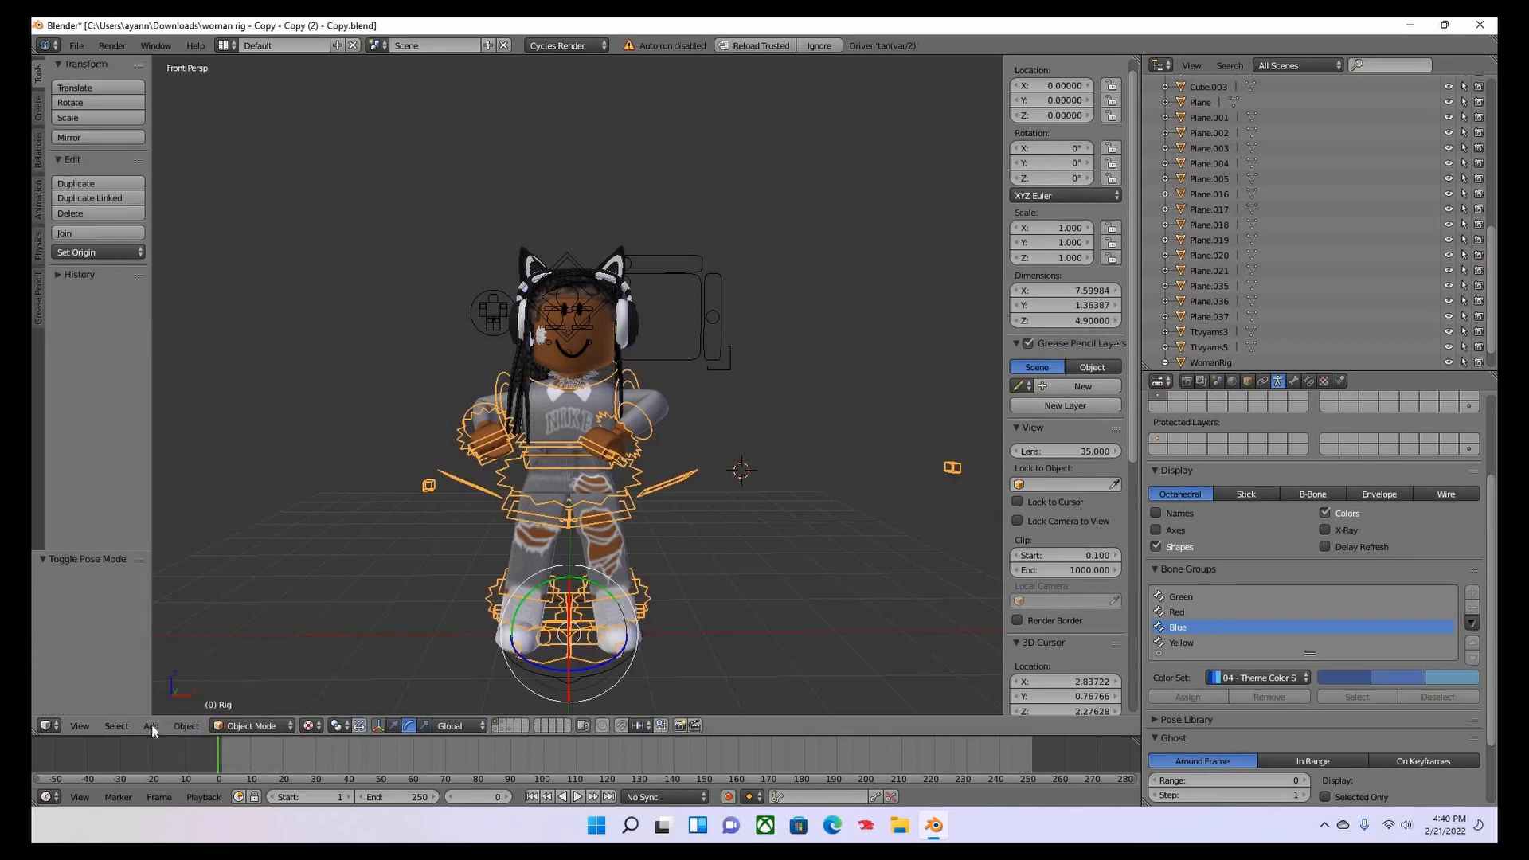
Add a Hemi lamp at the 3D cursor beside the avatar and rotate it 78.5° about the X axis.
{"action": "left_click", "coordinate": [153, 724]}
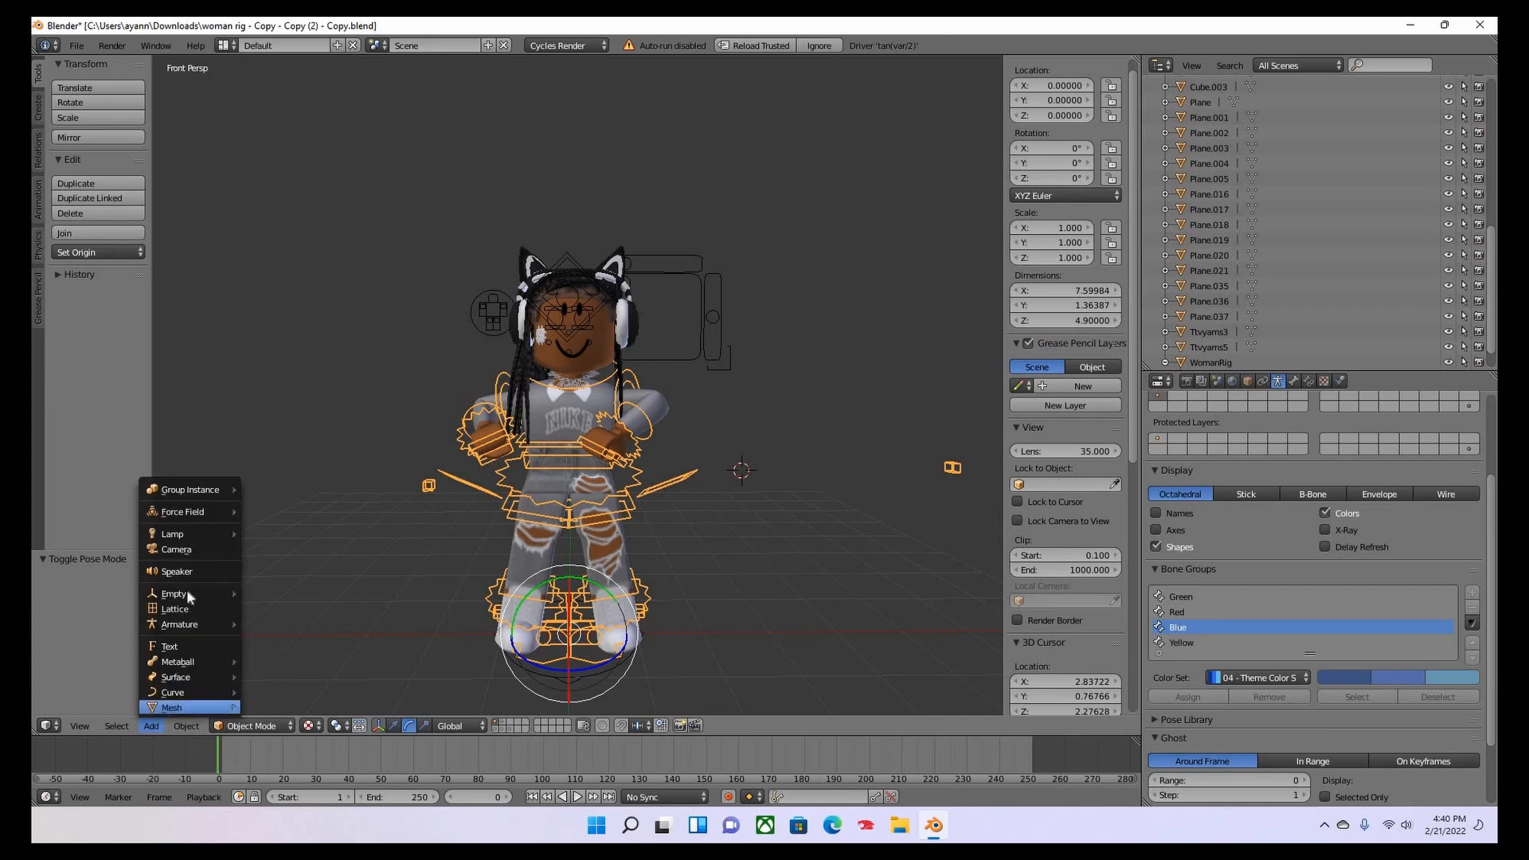
{"action": "mouse_move", "coordinate": [183, 533]}
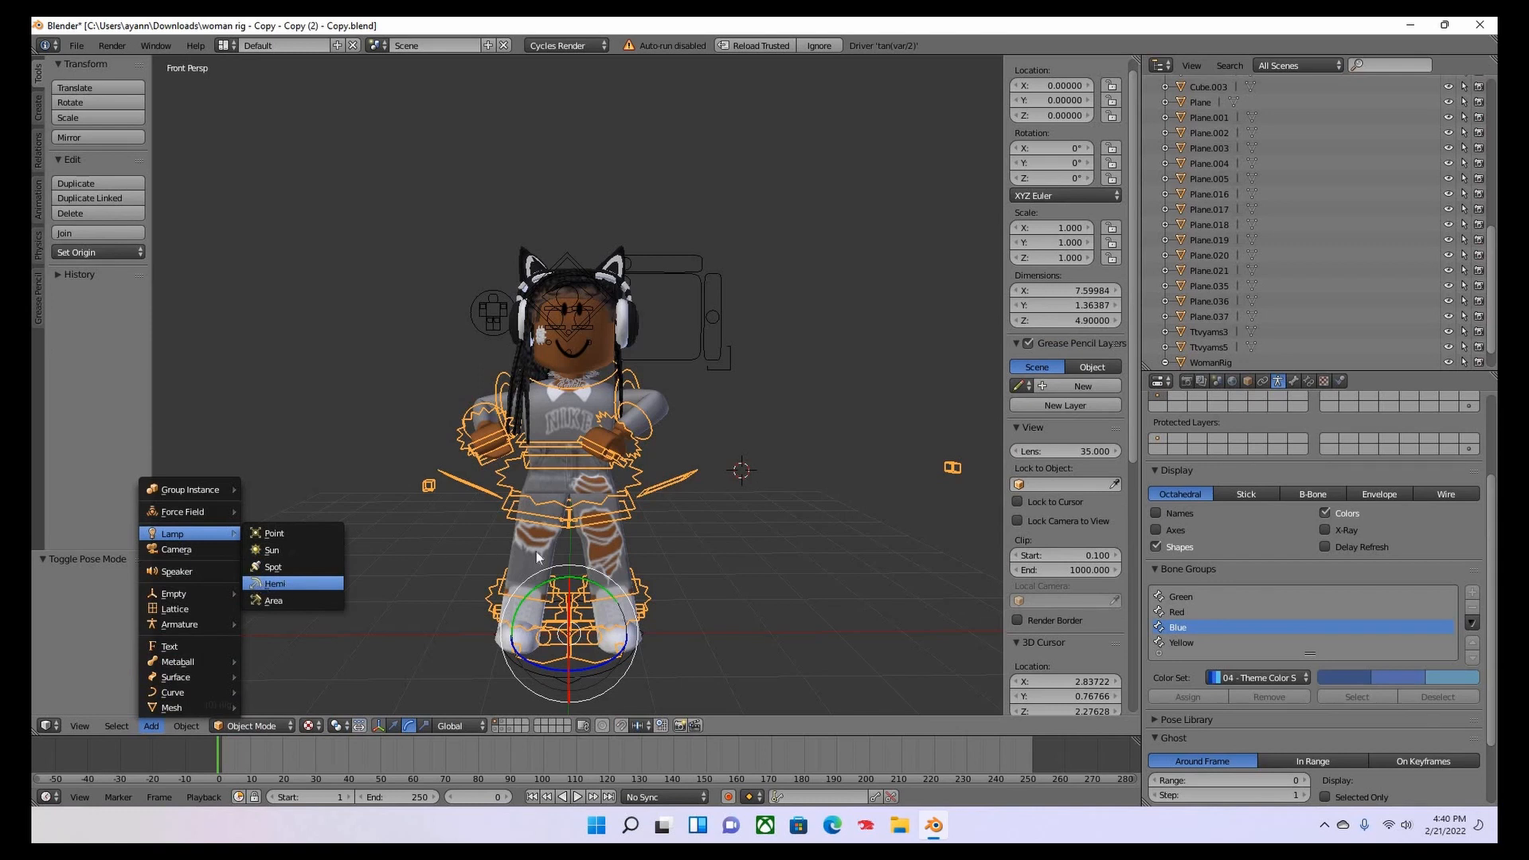
{"action": "key", "text": "Return"}
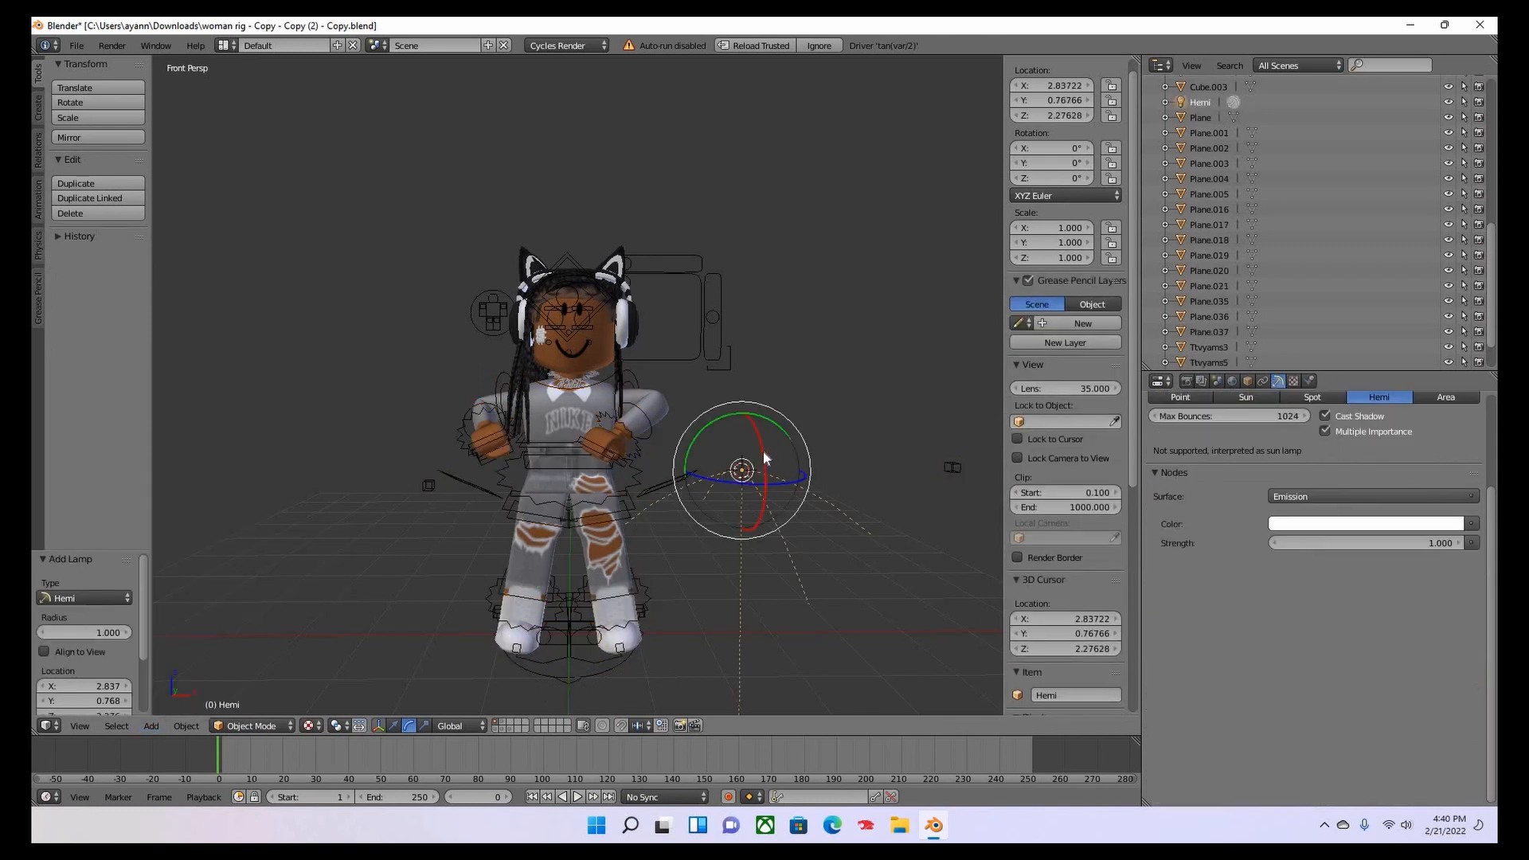
{"action": "key", "text": "r"}
{"action": "key", "text": "x"}
{"action": "left_click", "coordinate": [594, 572]}
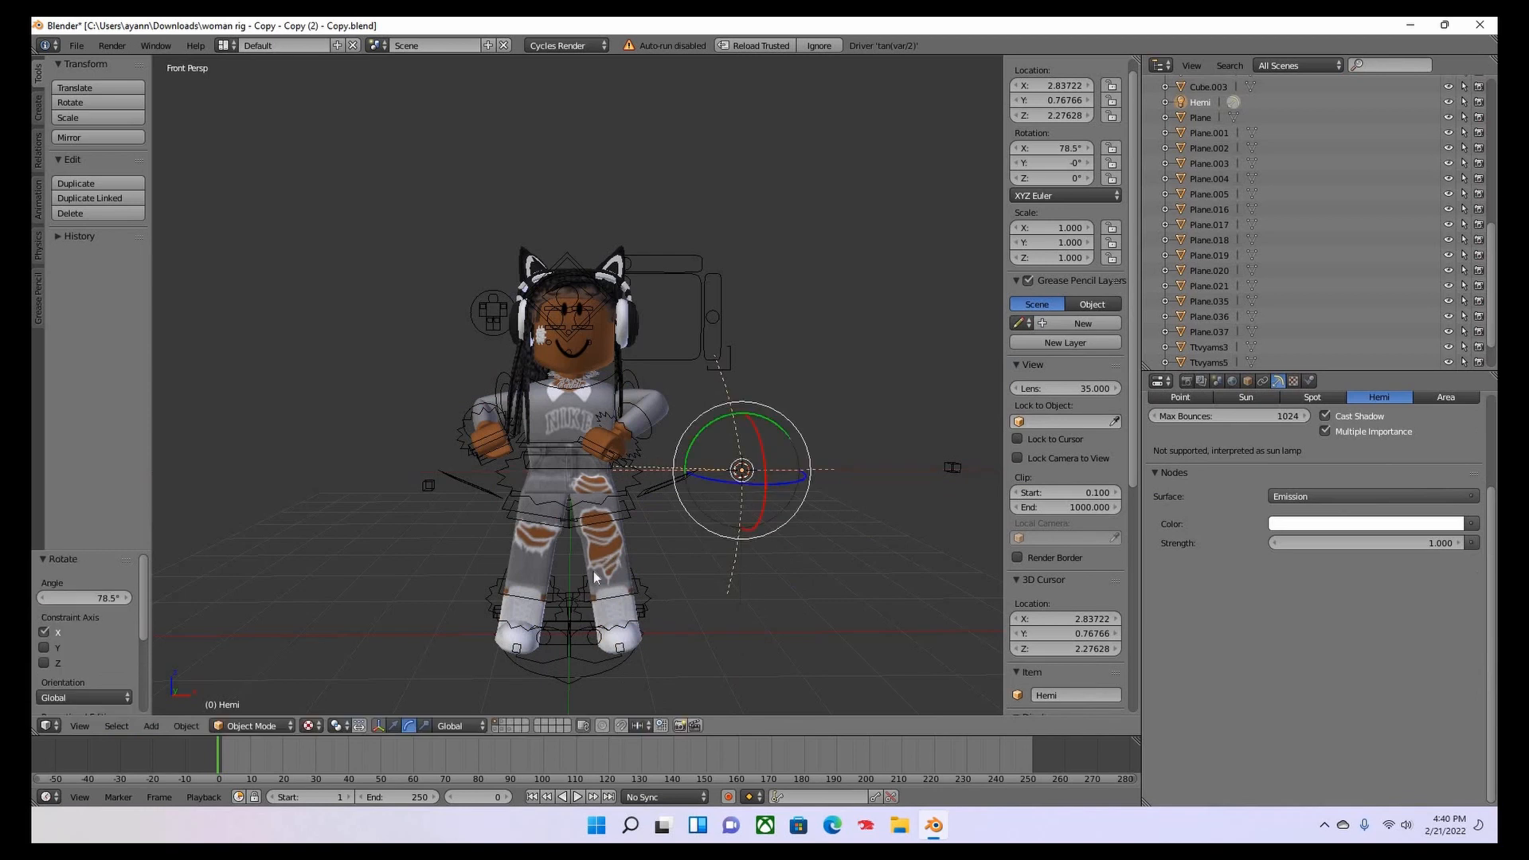
Examine the Hemi lamp's placement relative to the avatar from the front, back and side.
{"action": "key", "text": "shift+f"}
{"action": "key", "text": "w"}
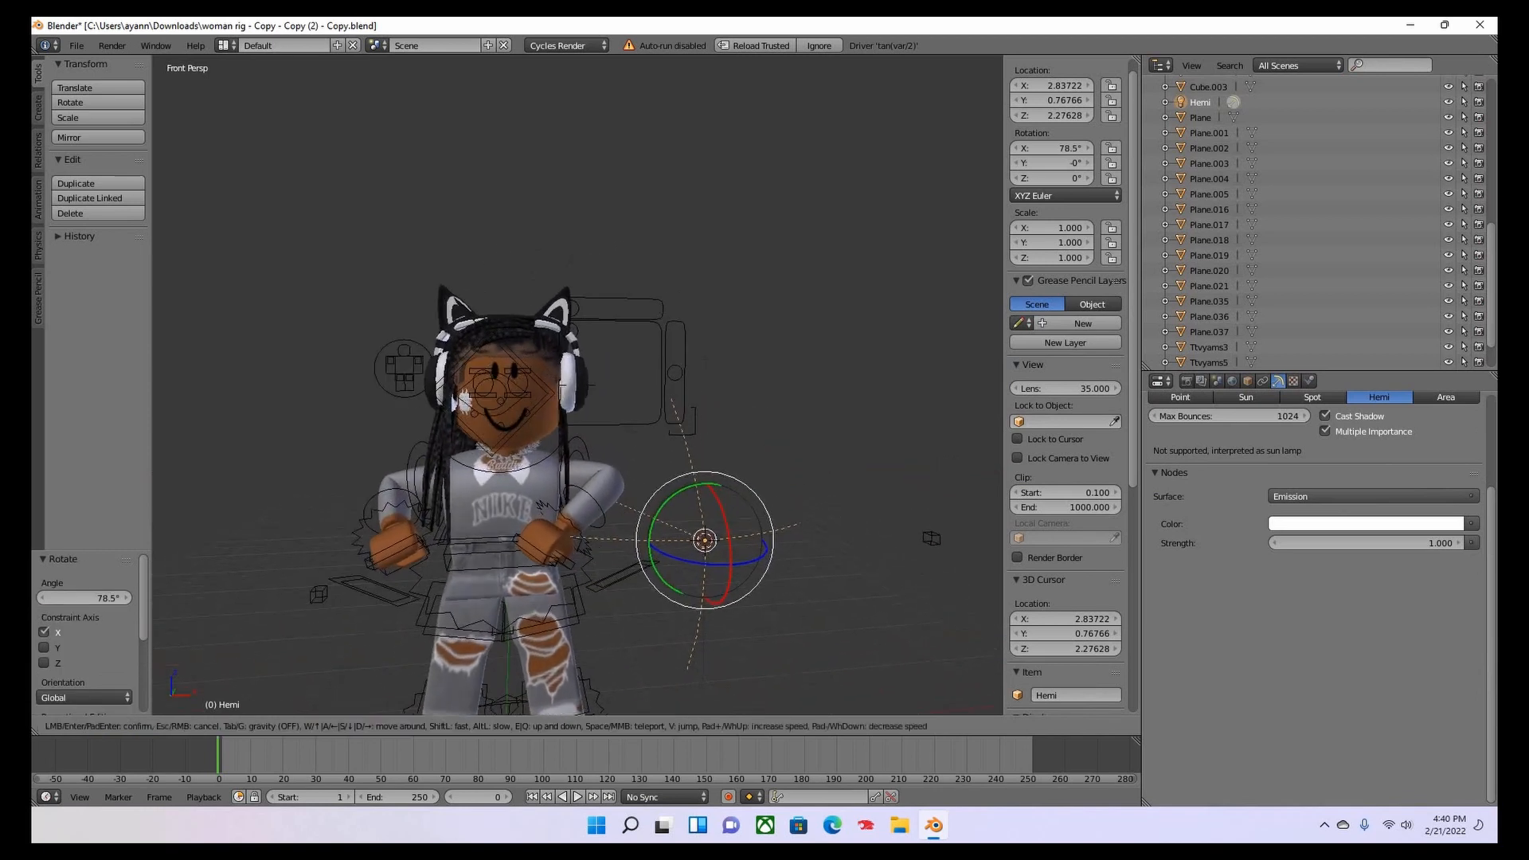
{"action": "key", "text": "d"}
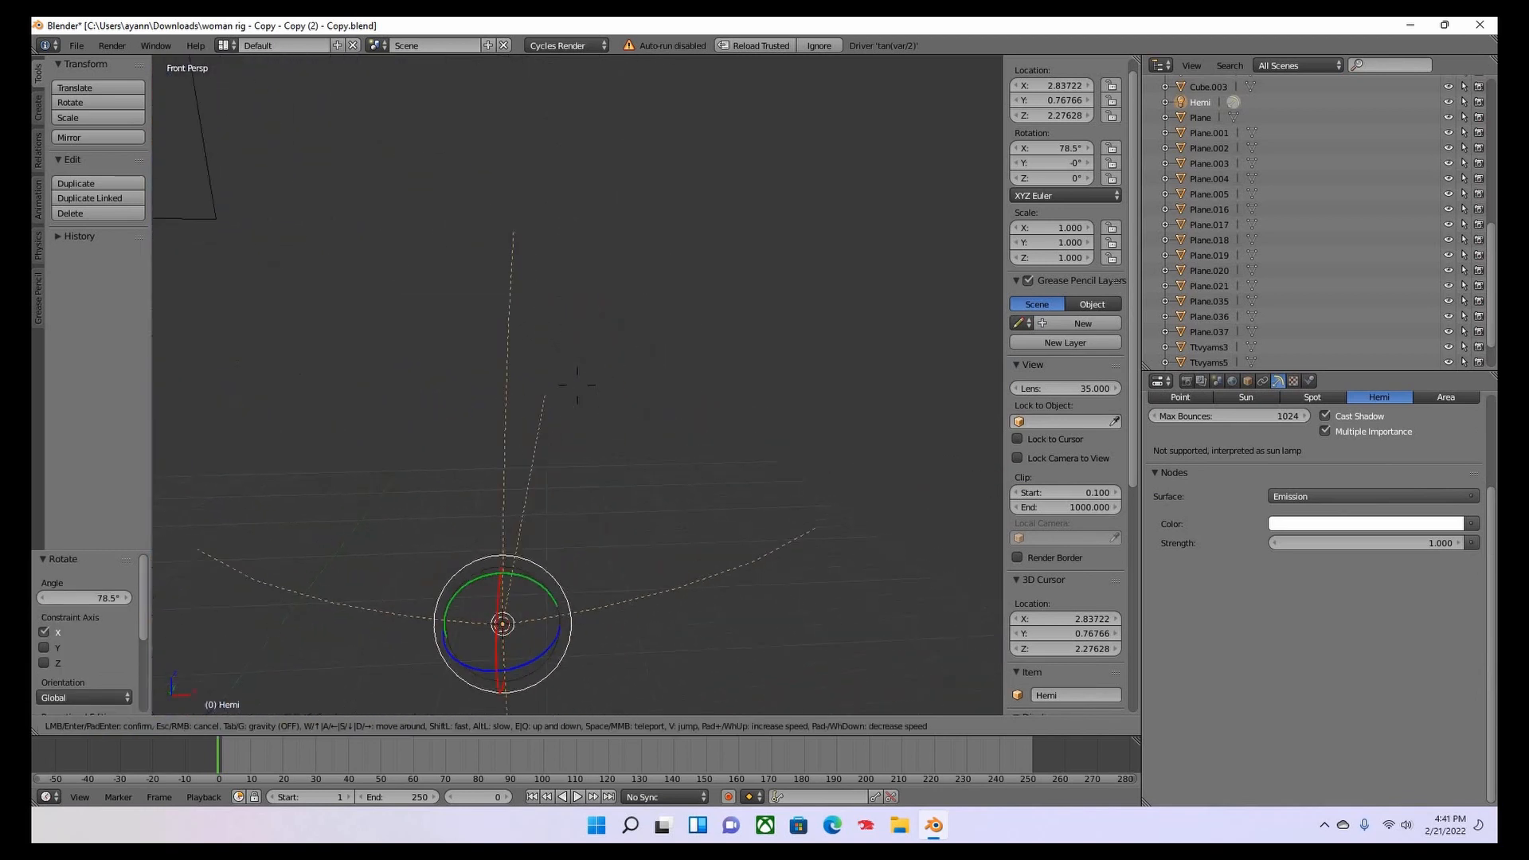
{"action": "key", "text": "d"}
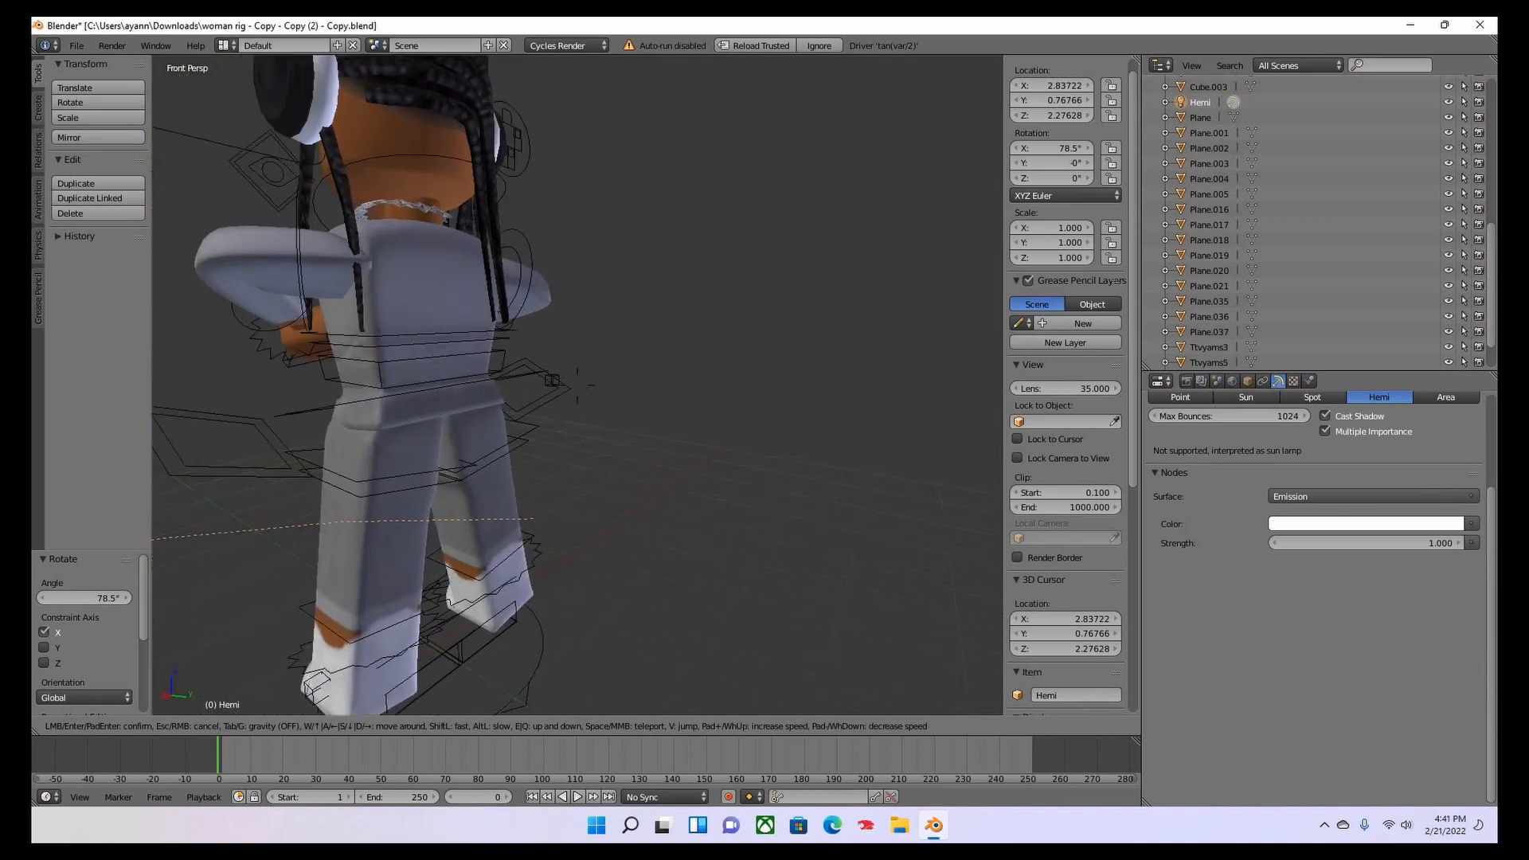
{"action": "key", "text": "s"}
{"action": "key", "text": "a"}
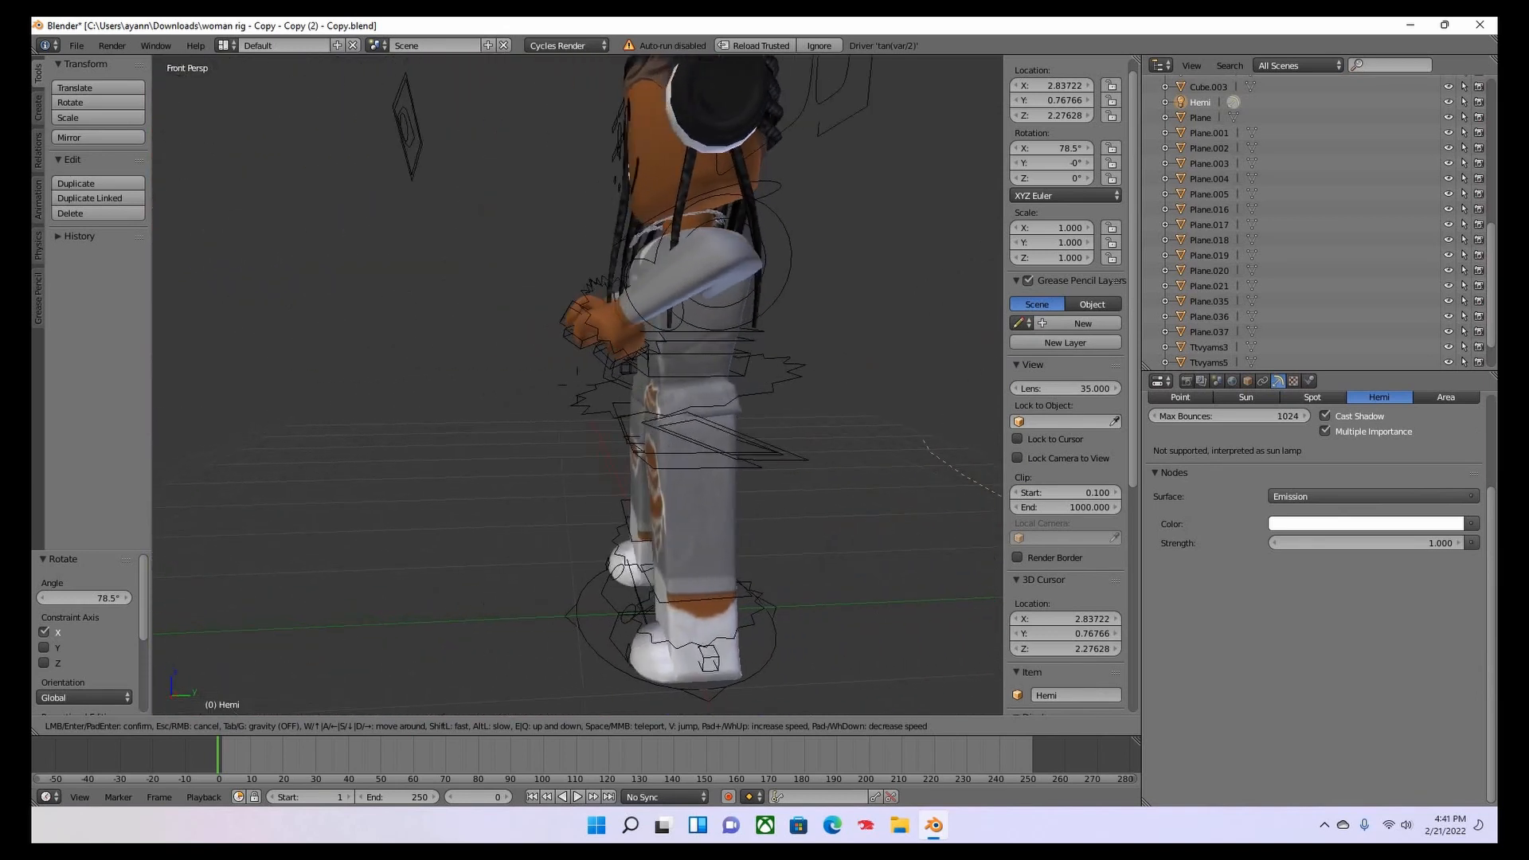
{"action": "left_click", "coordinate": [548, 398]}
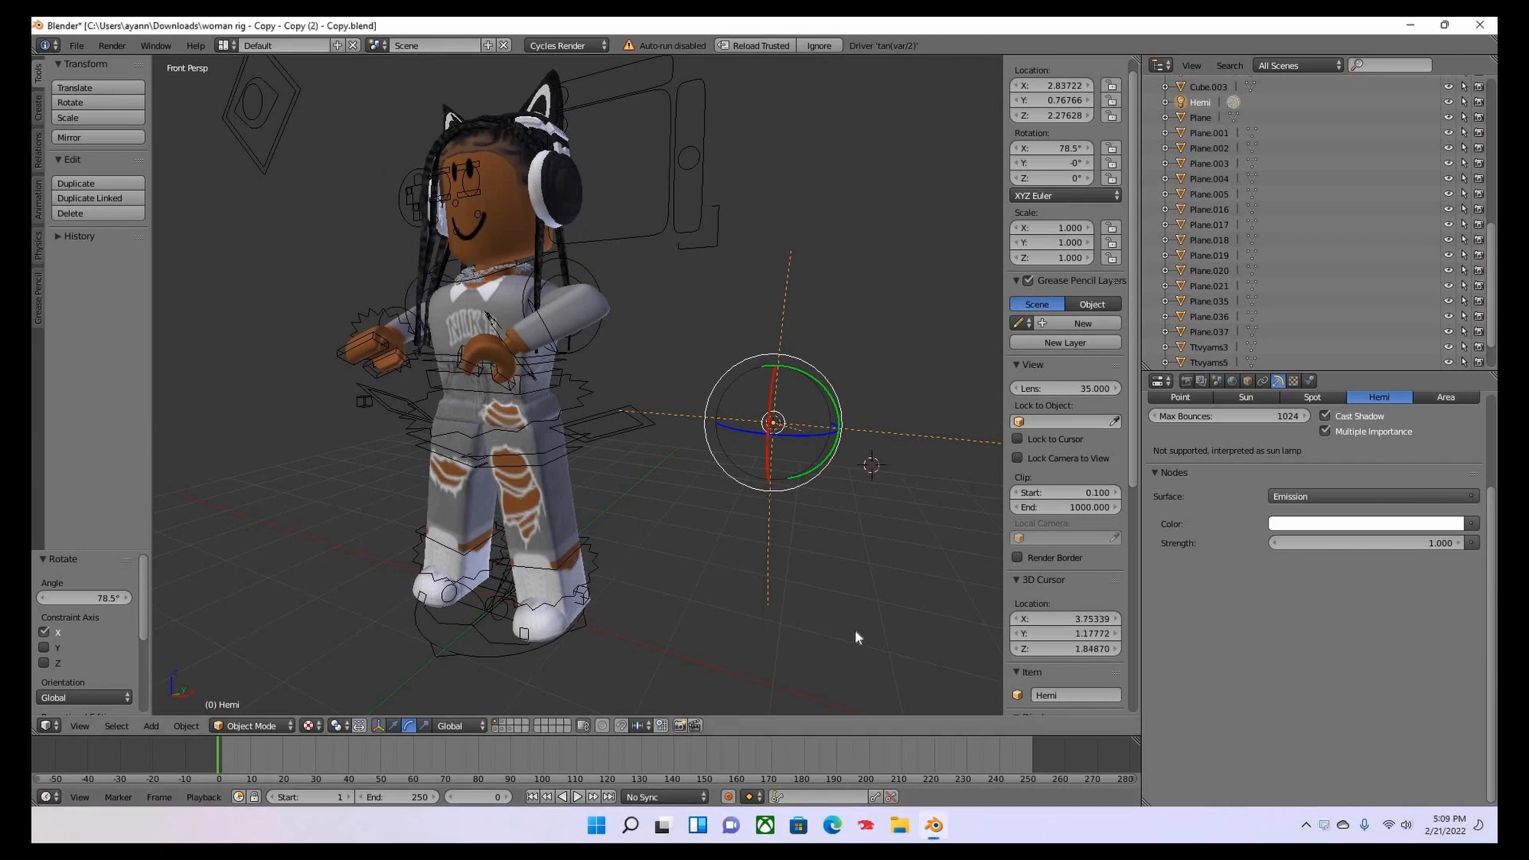
{"action": "left_click", "coordinate": [826, 546]}
{"action": "scroll", "coordinate": [671, 427], "scroll_direction": "down", "scroll_amount": 2}
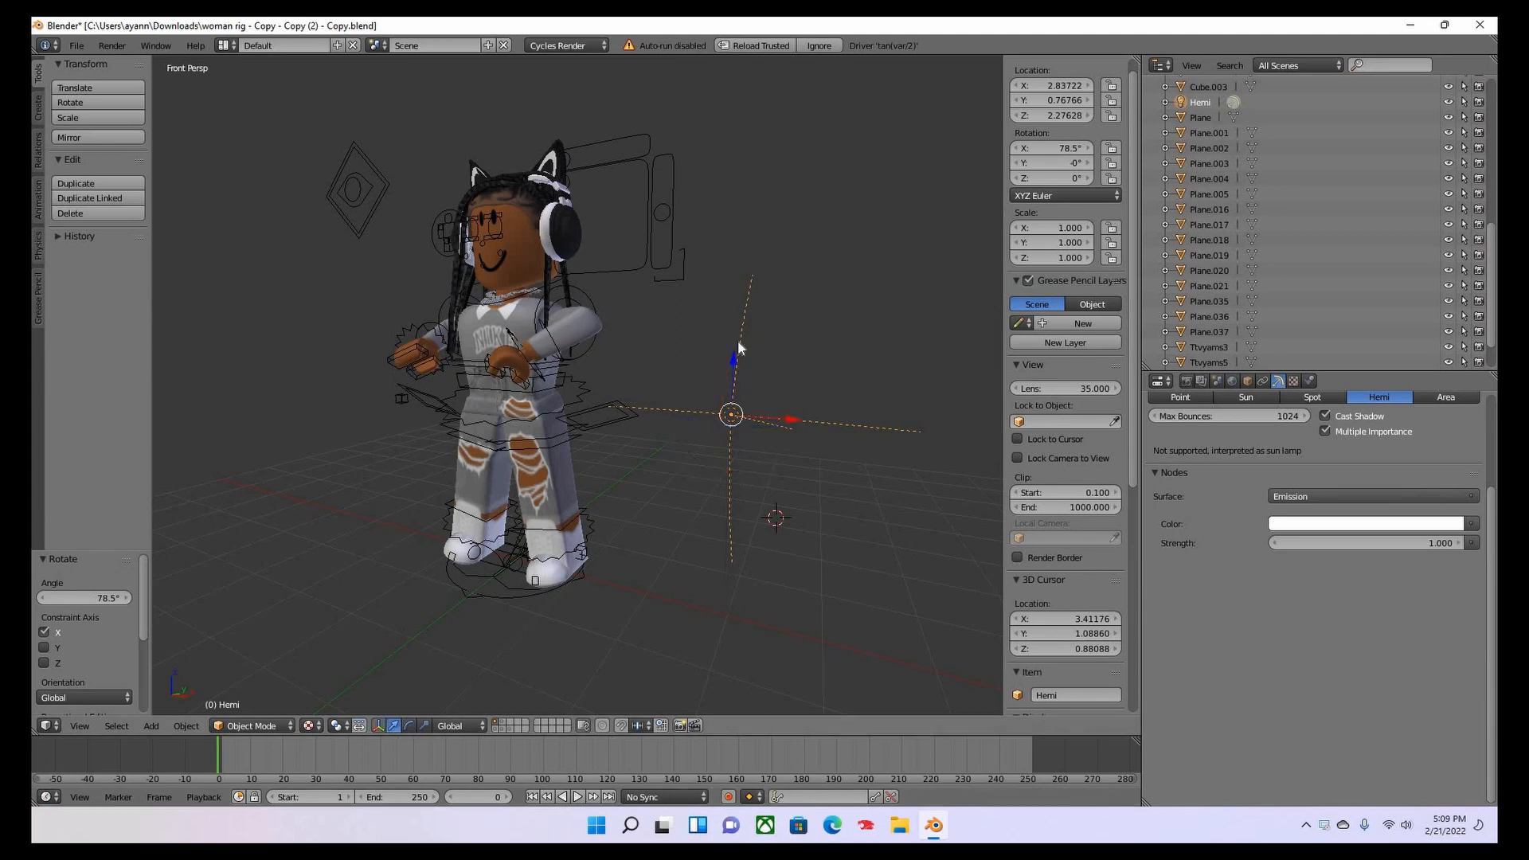
Scale the Hemi lamp along the global Y axis by a factor of about -6.001.
{"action": "key", "text": "shift+f"}
{"action": "key", "text": "w"}
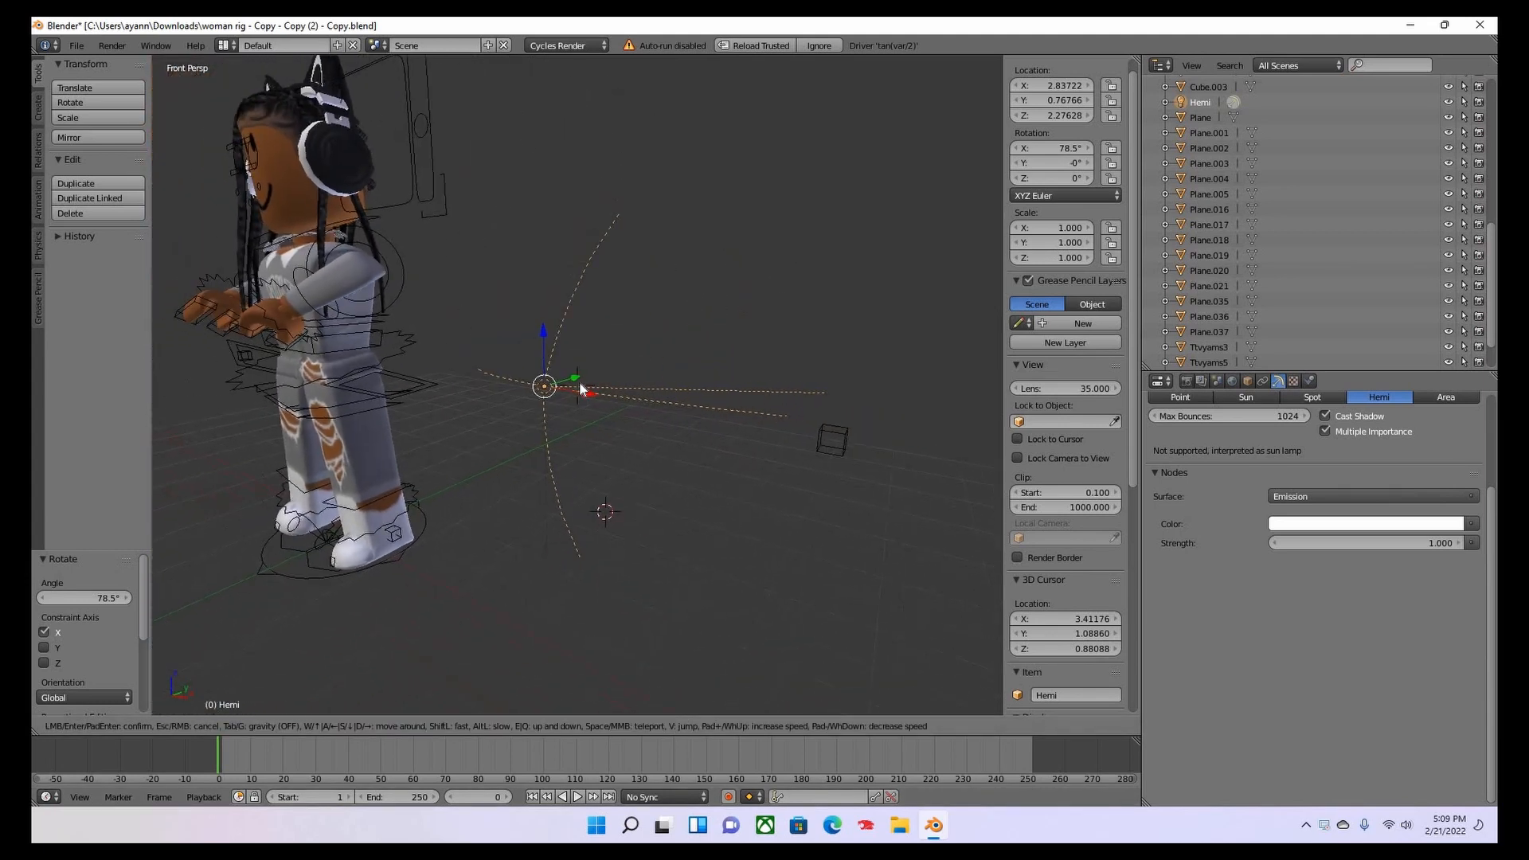
{"action": "left_click", "coordinate": [578, 382]}
{"action": "key", "text": "s"}
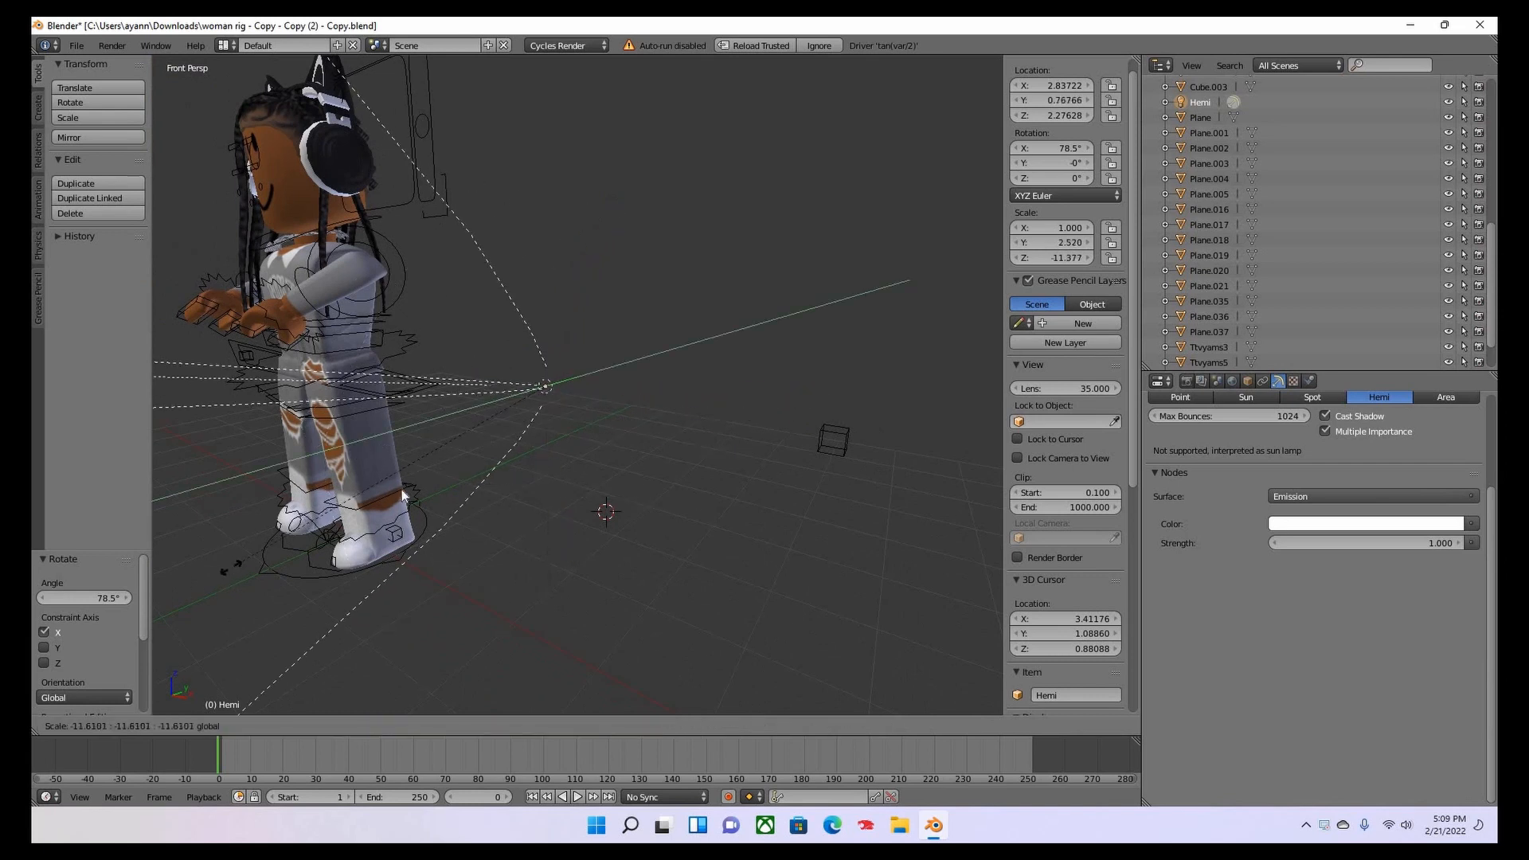
{"action": "double_click", "coordinate": [378, 460]}
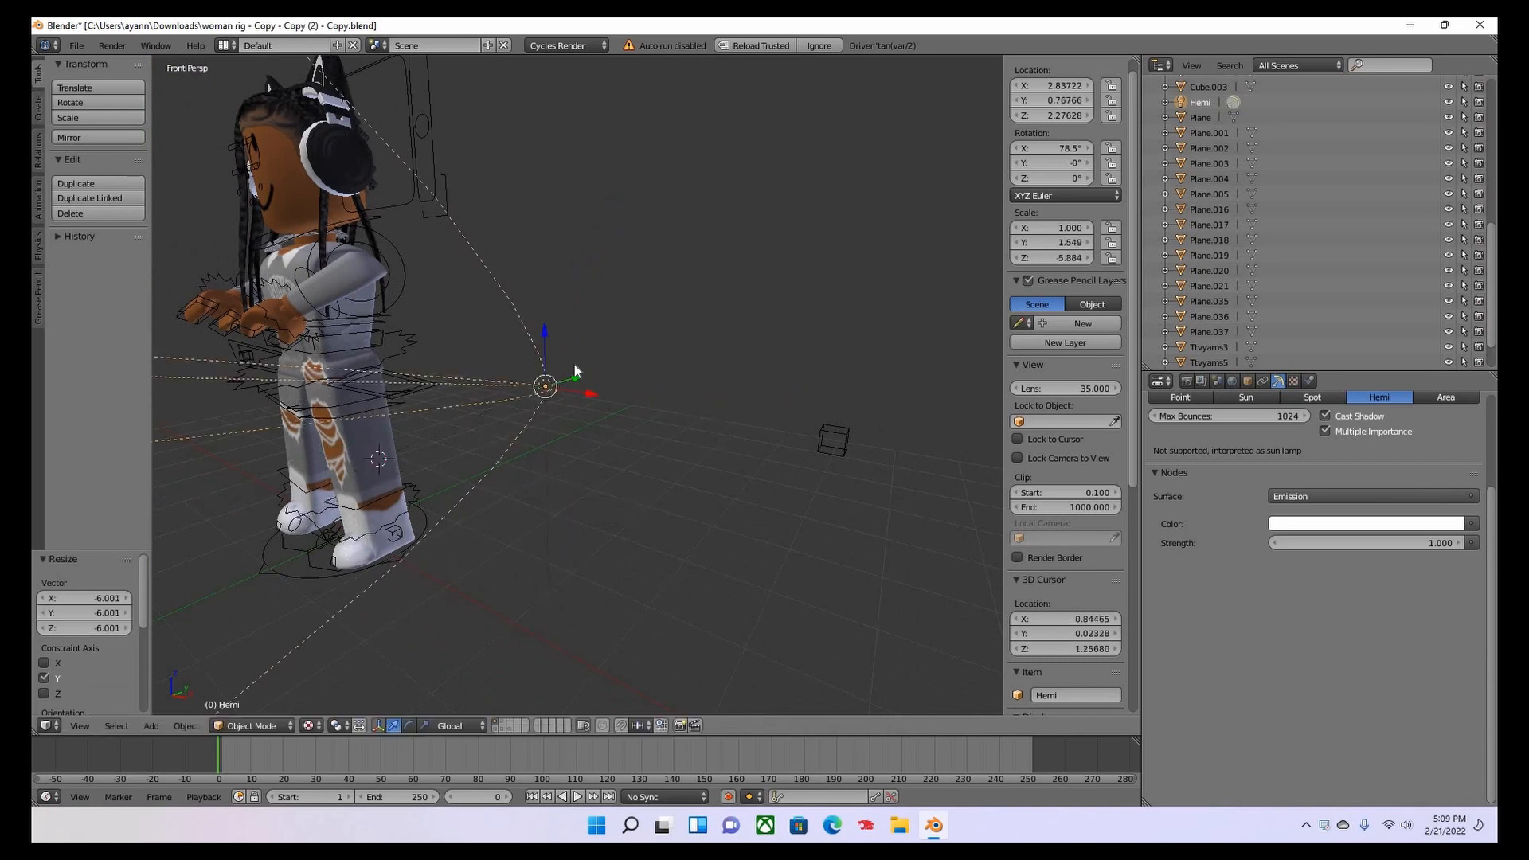
Move the Hemi lamp about -2.839 along Y and -2.945 along X, in front of the avatar.
{"action": "key", "text": "g"}
{"action": "key", "text": "y"}
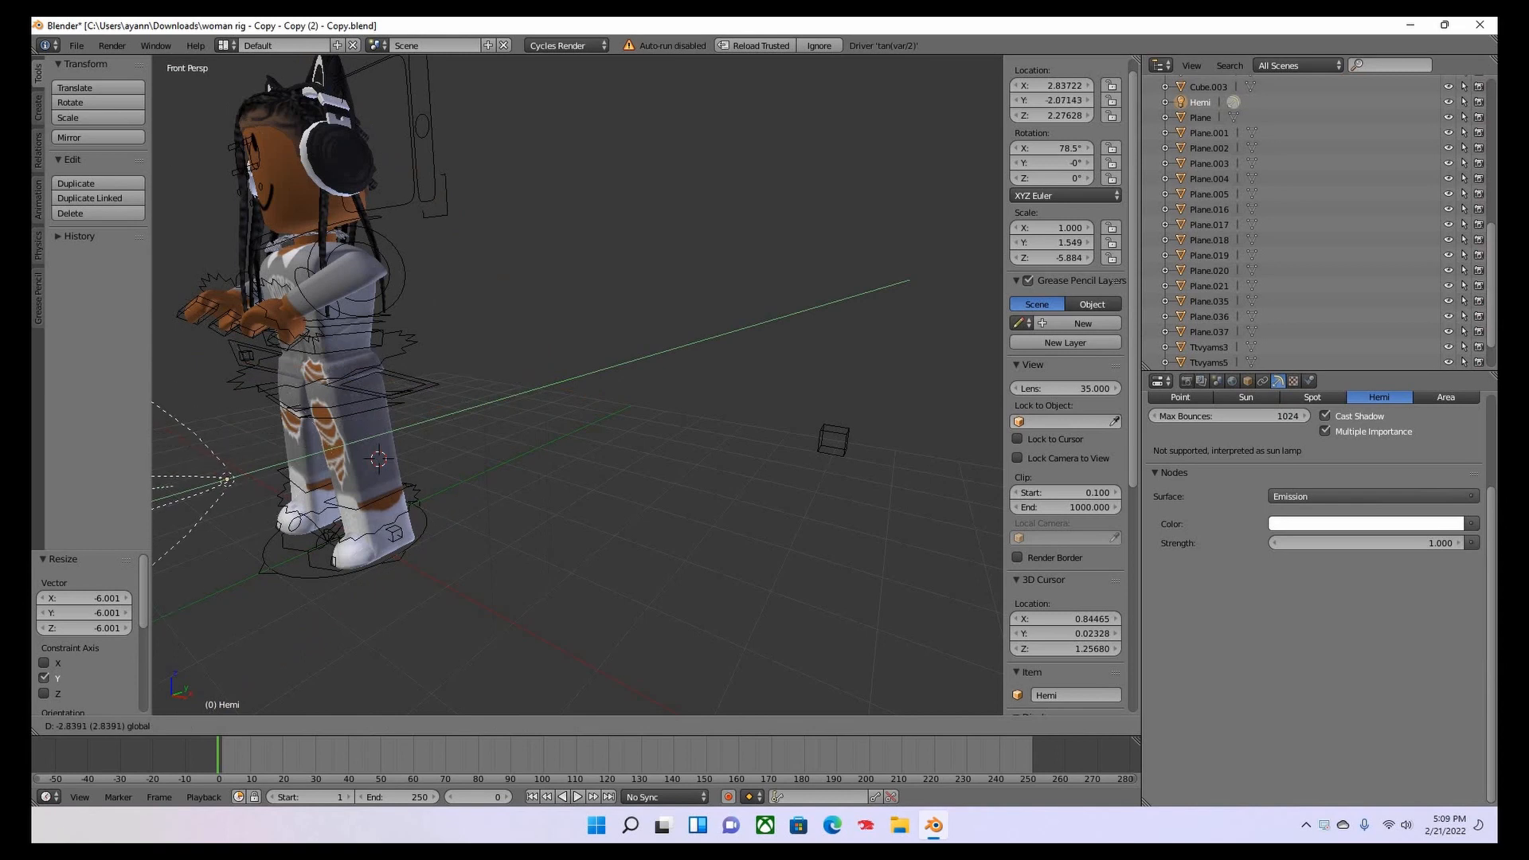
{"action": "left_click", "coordinate": [225, 479]}
{"action": "key", "text": "shift+f"}
{"action": "key", "text": "a"}
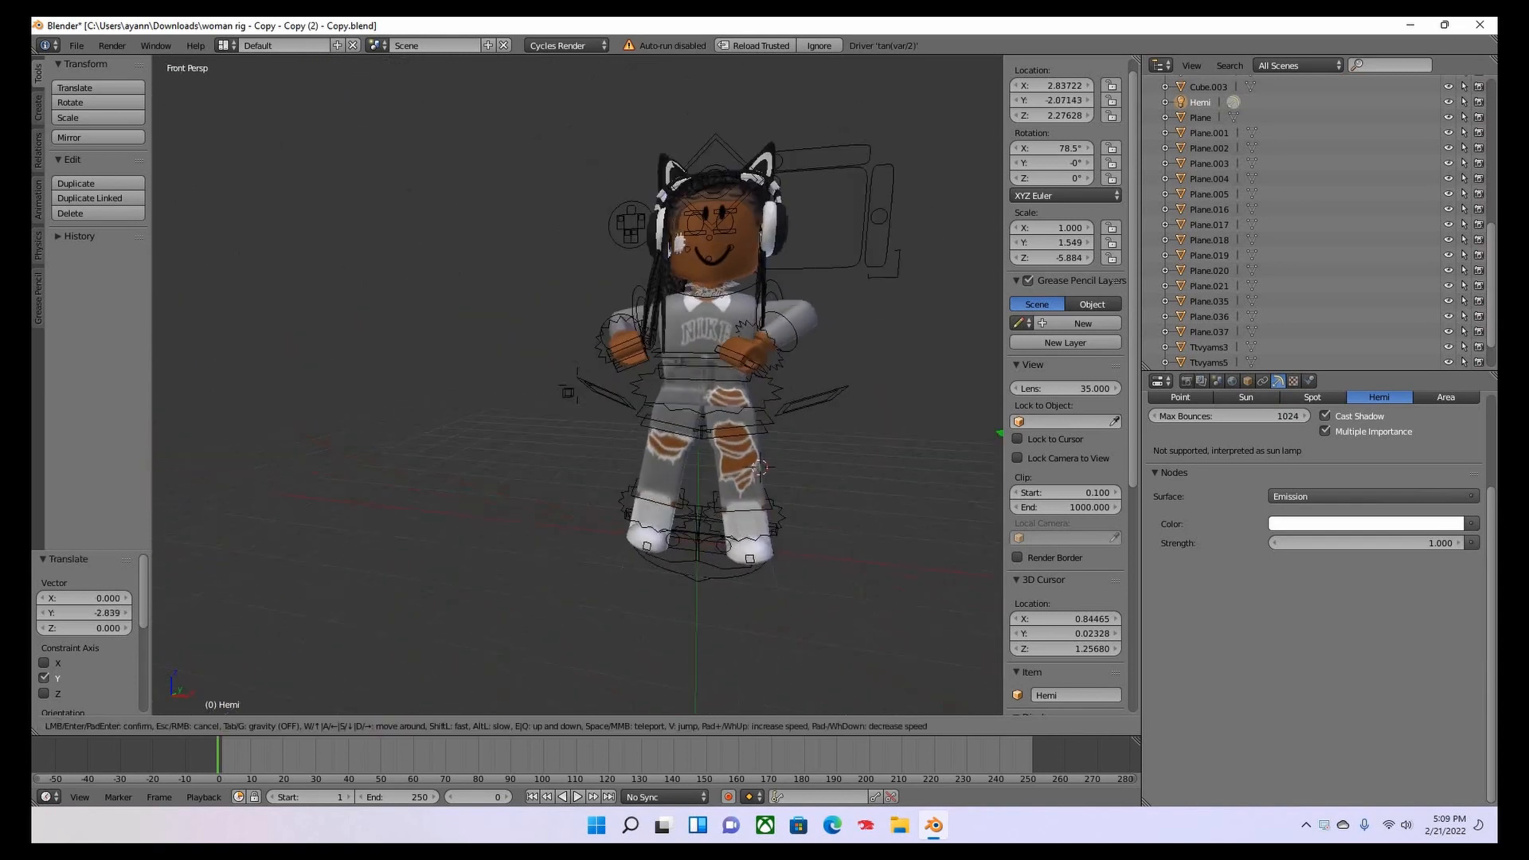
{"action": "key", "text": "s"}
{"action": "left_click", "coordinate": [603, 403]}
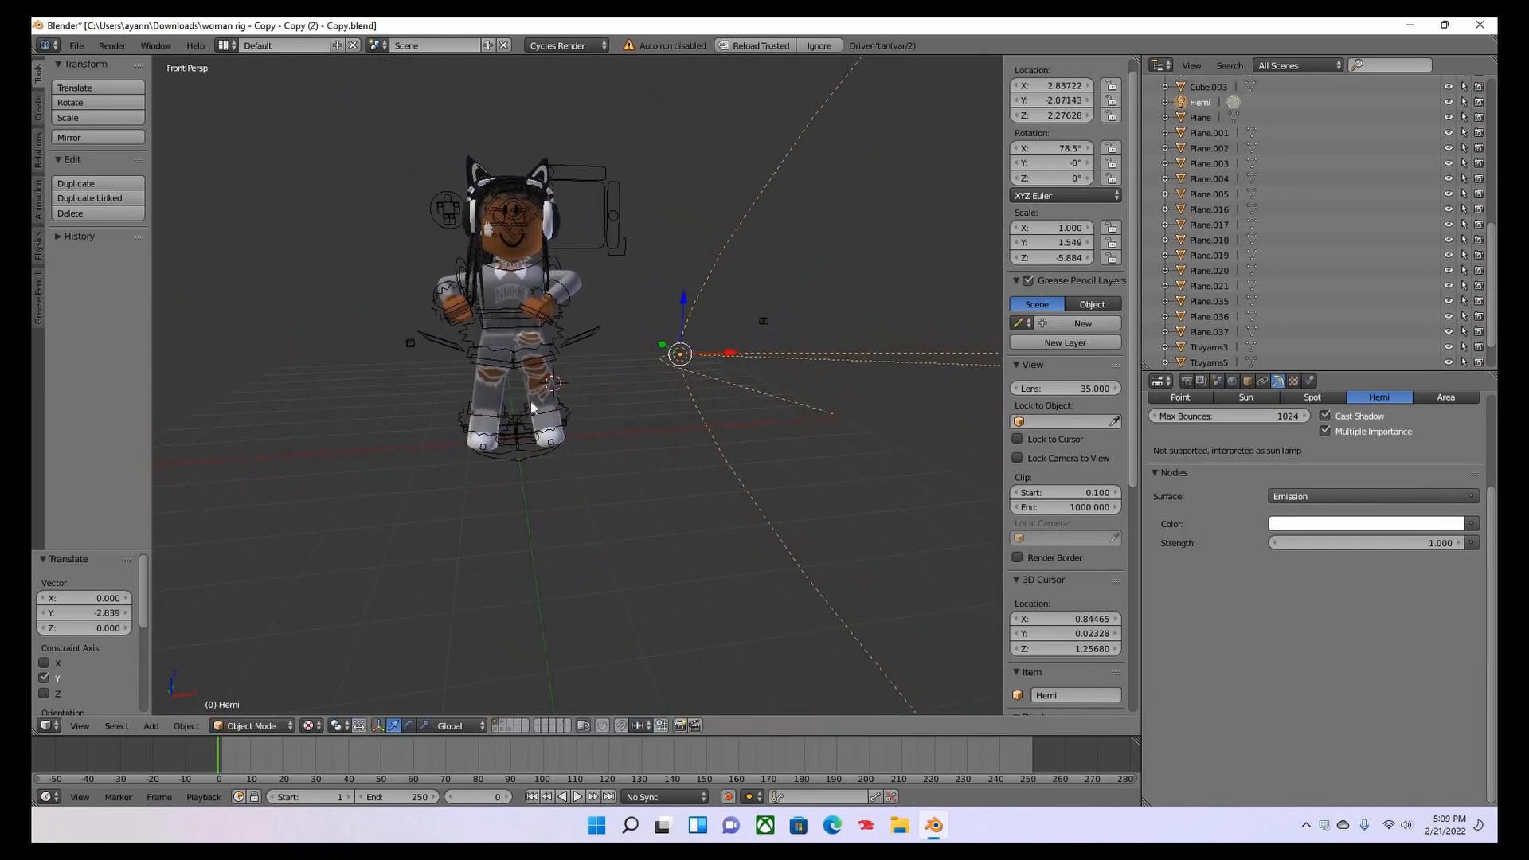
{"action": "key", "text": "g"}
{"action": "key", "text": "x"}
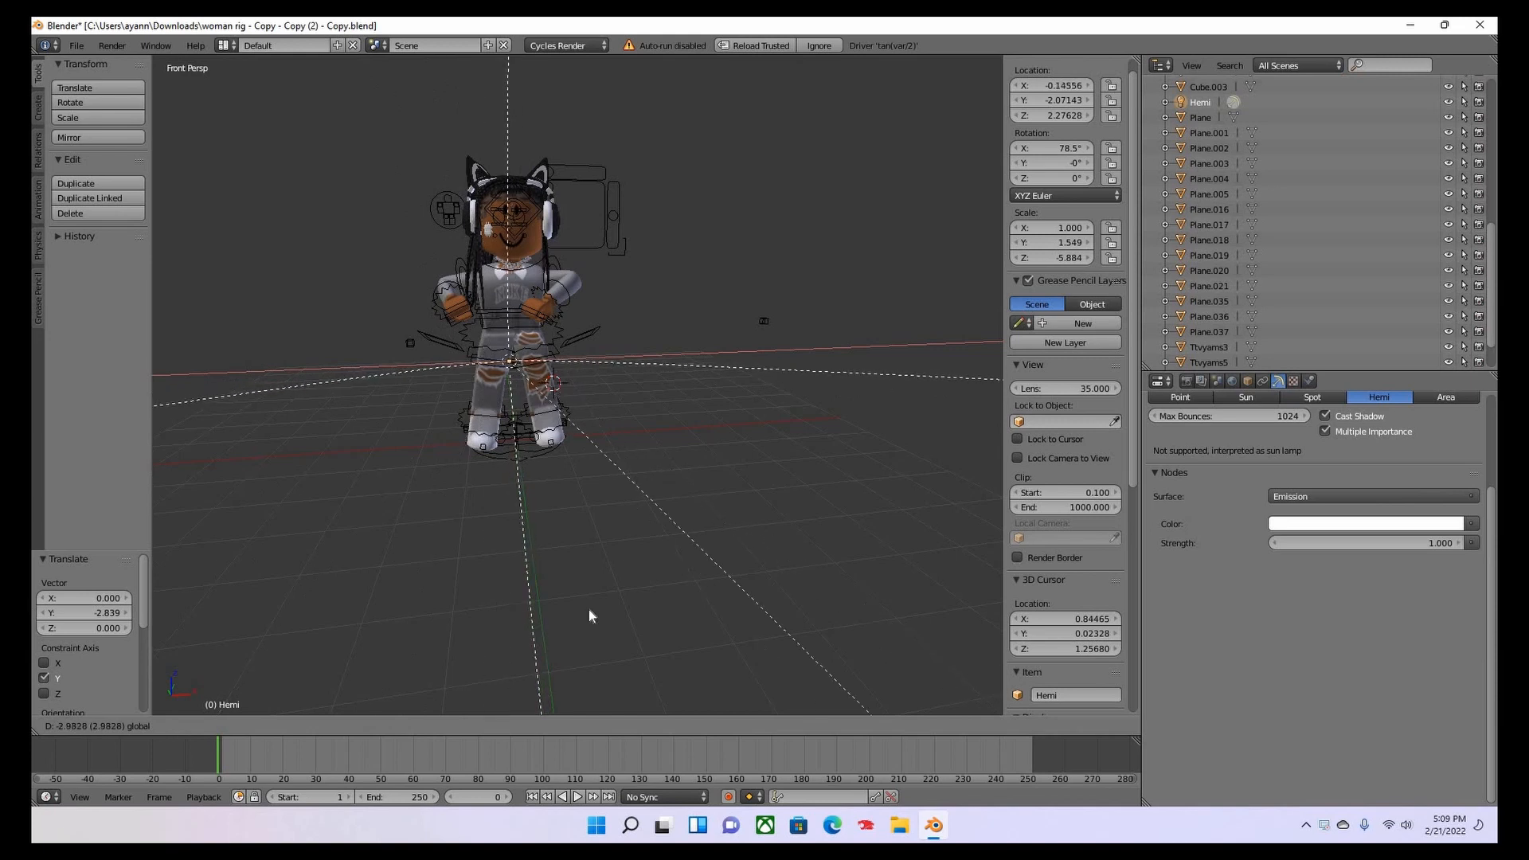
{"action": "left_click", "coordinate": [593, 610]}
Rotate the Hemi lamp about 177° around the Z axis and -11.6° around the X axis.
{"action": "left_click", "coordinate": [407, 726]}
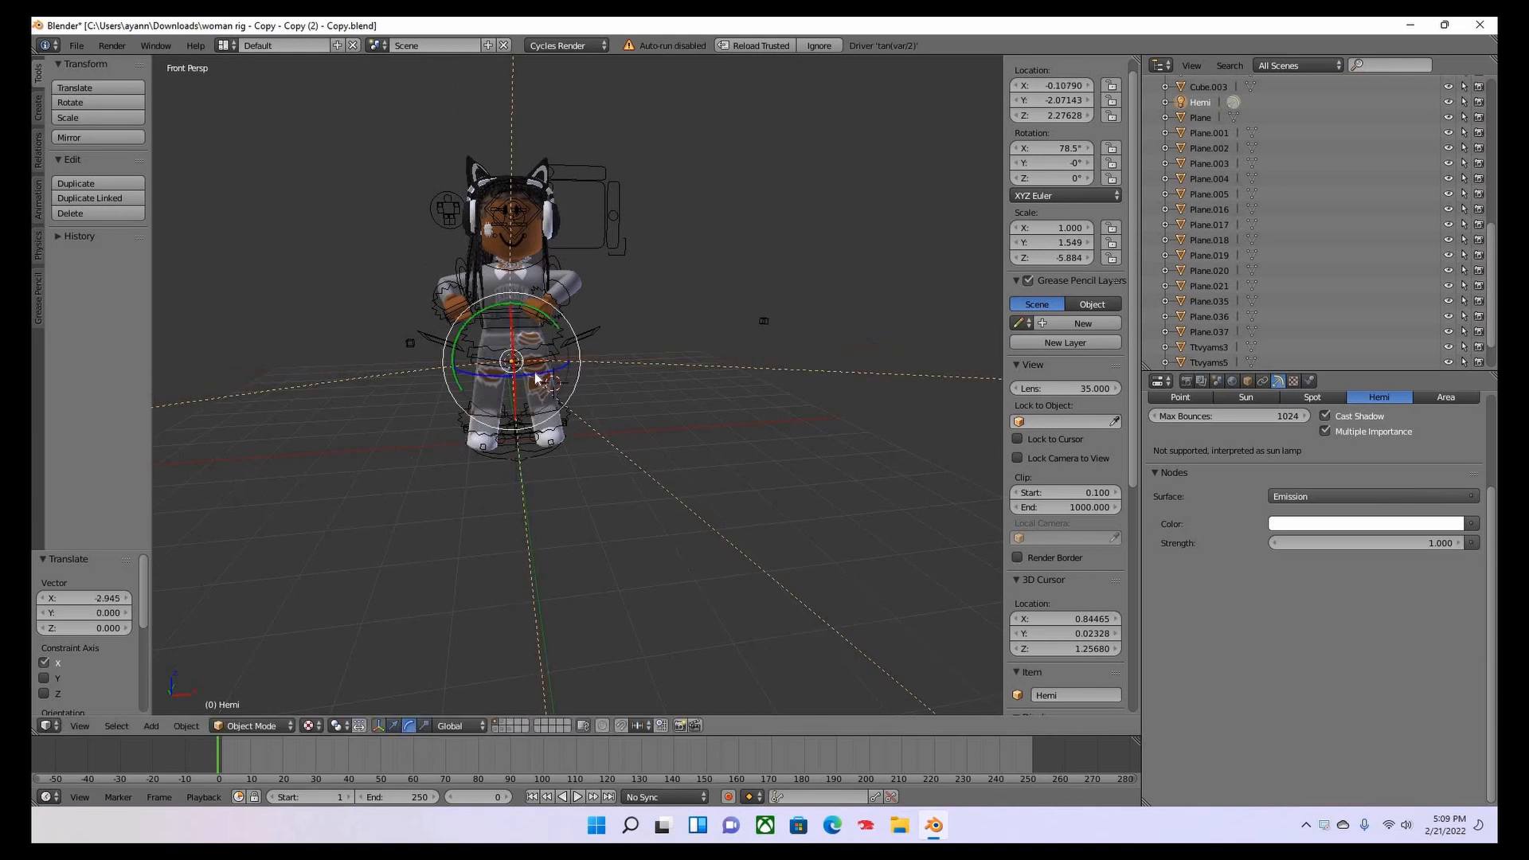
{"action": "key", "text": "r"}
{"action": "key", "text": "z"}
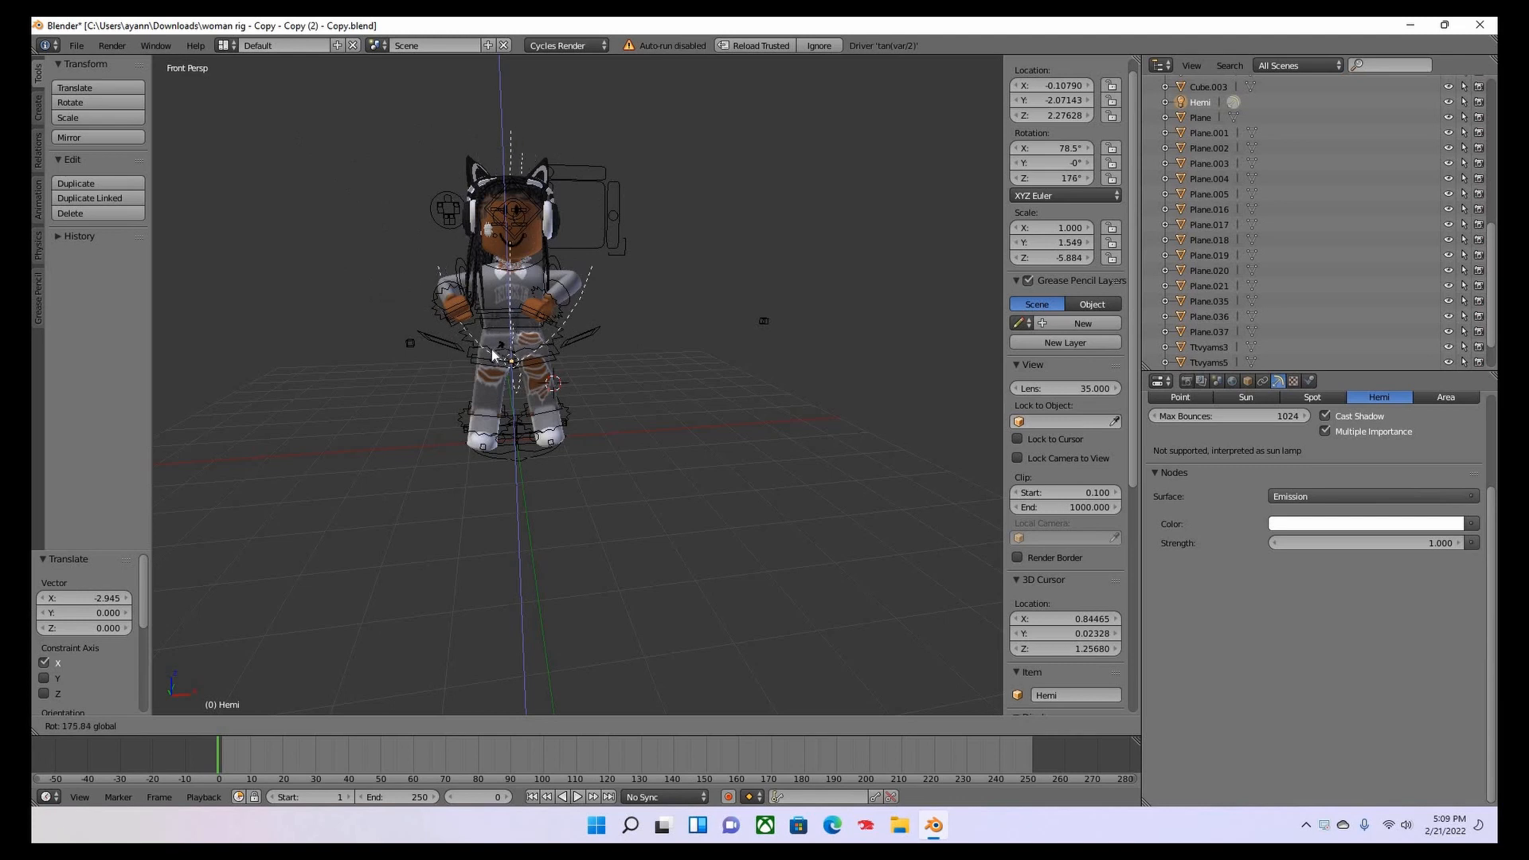
{"action": "left_click", "coordinate": [507, 342]}
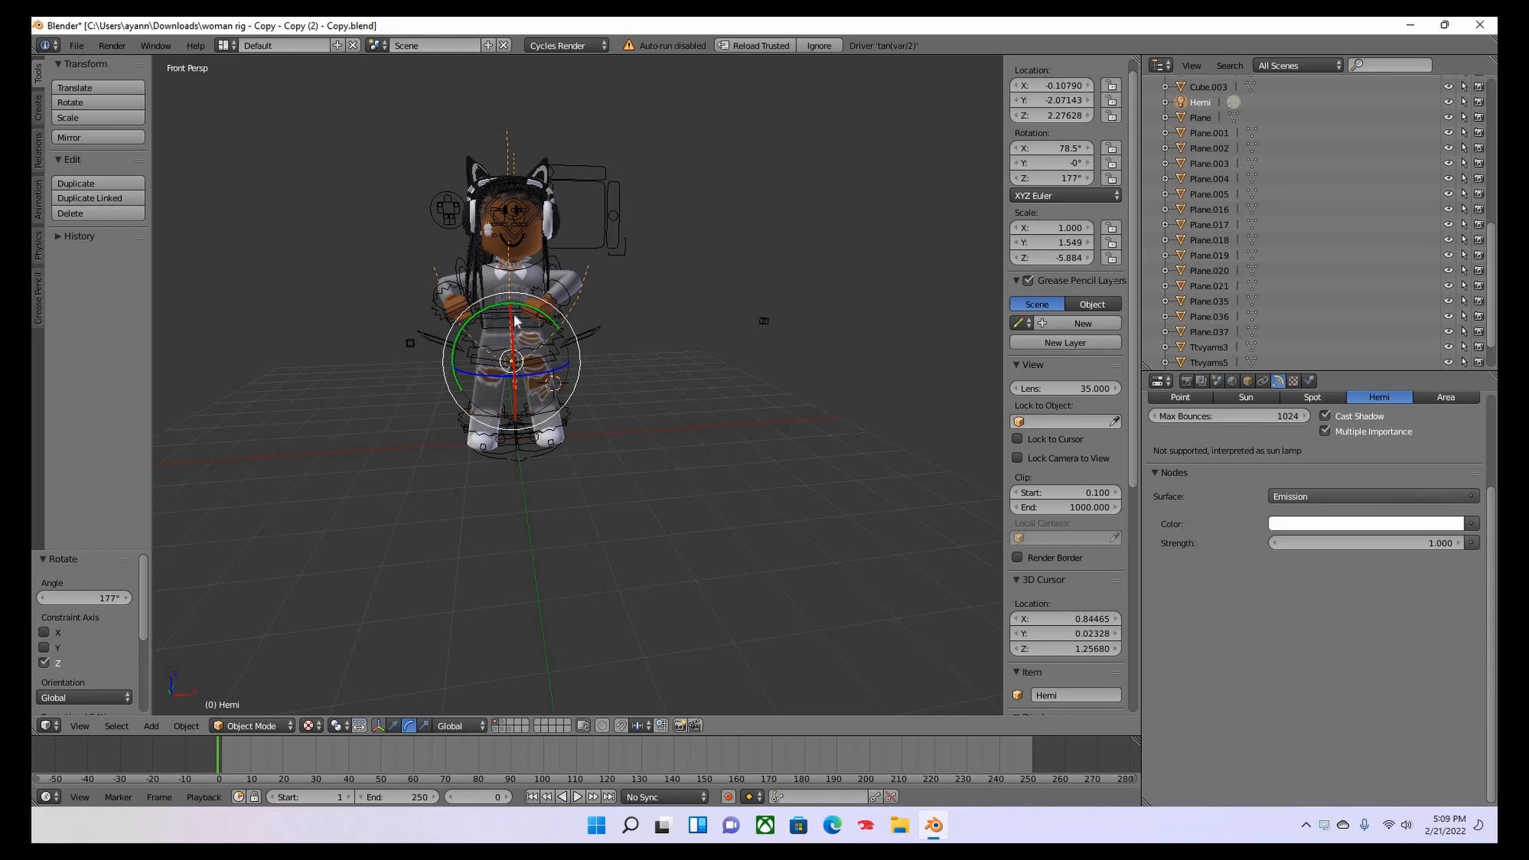
{"action": "key", "text": "r"}
{"action": "key", "text": "x"}
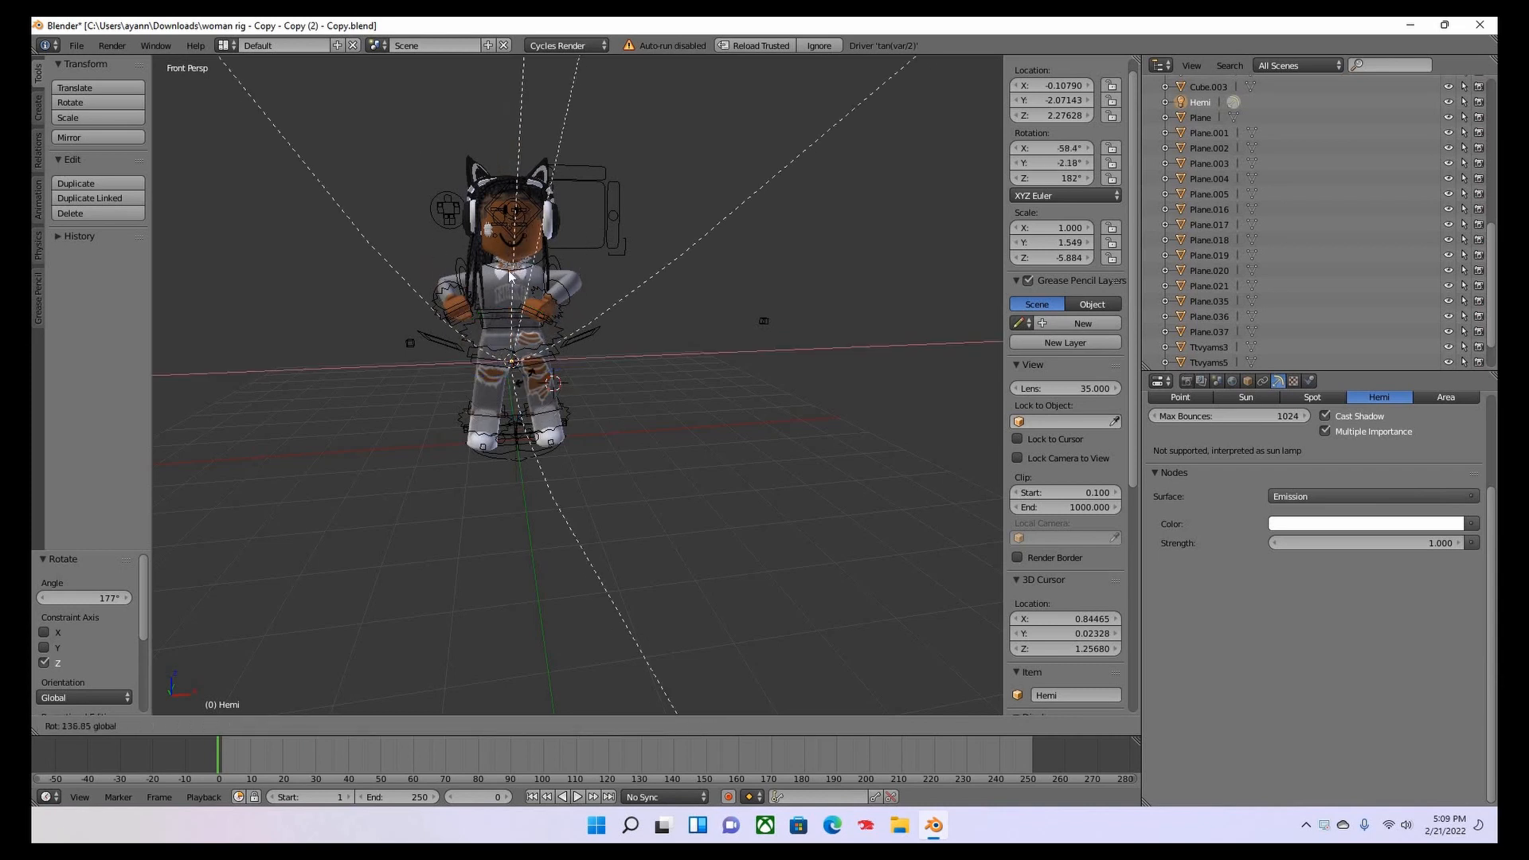
{"action": "left_click", "coordinate": [603, 520]}
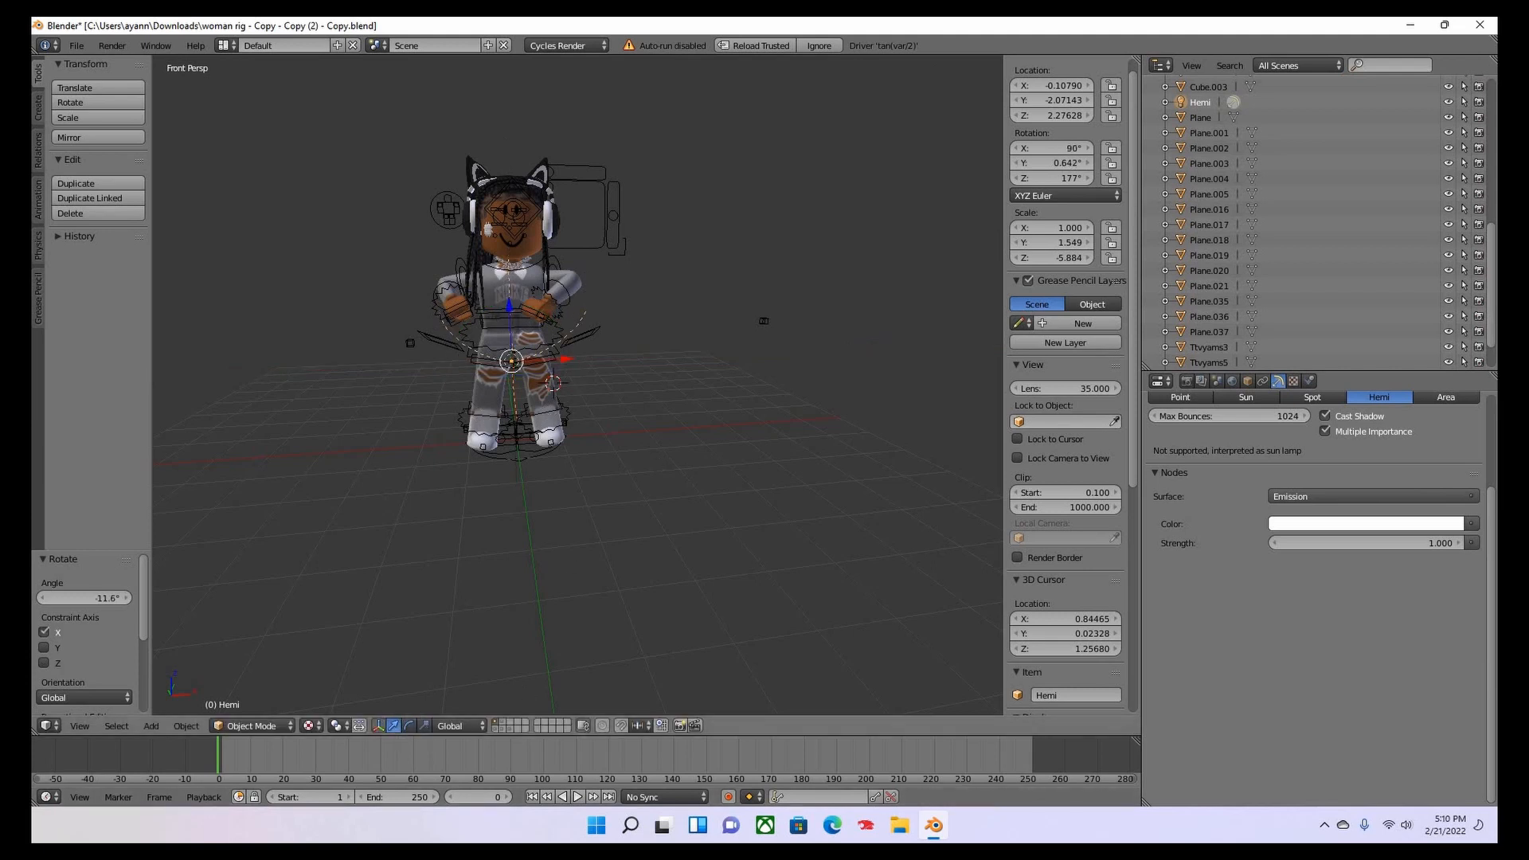
Move the Hemi lamp about -8.433 along the Y axis, away from the avatar's front.
{"action": "key", "text": "shift+f"}
{"action": "key", "text": "w"}
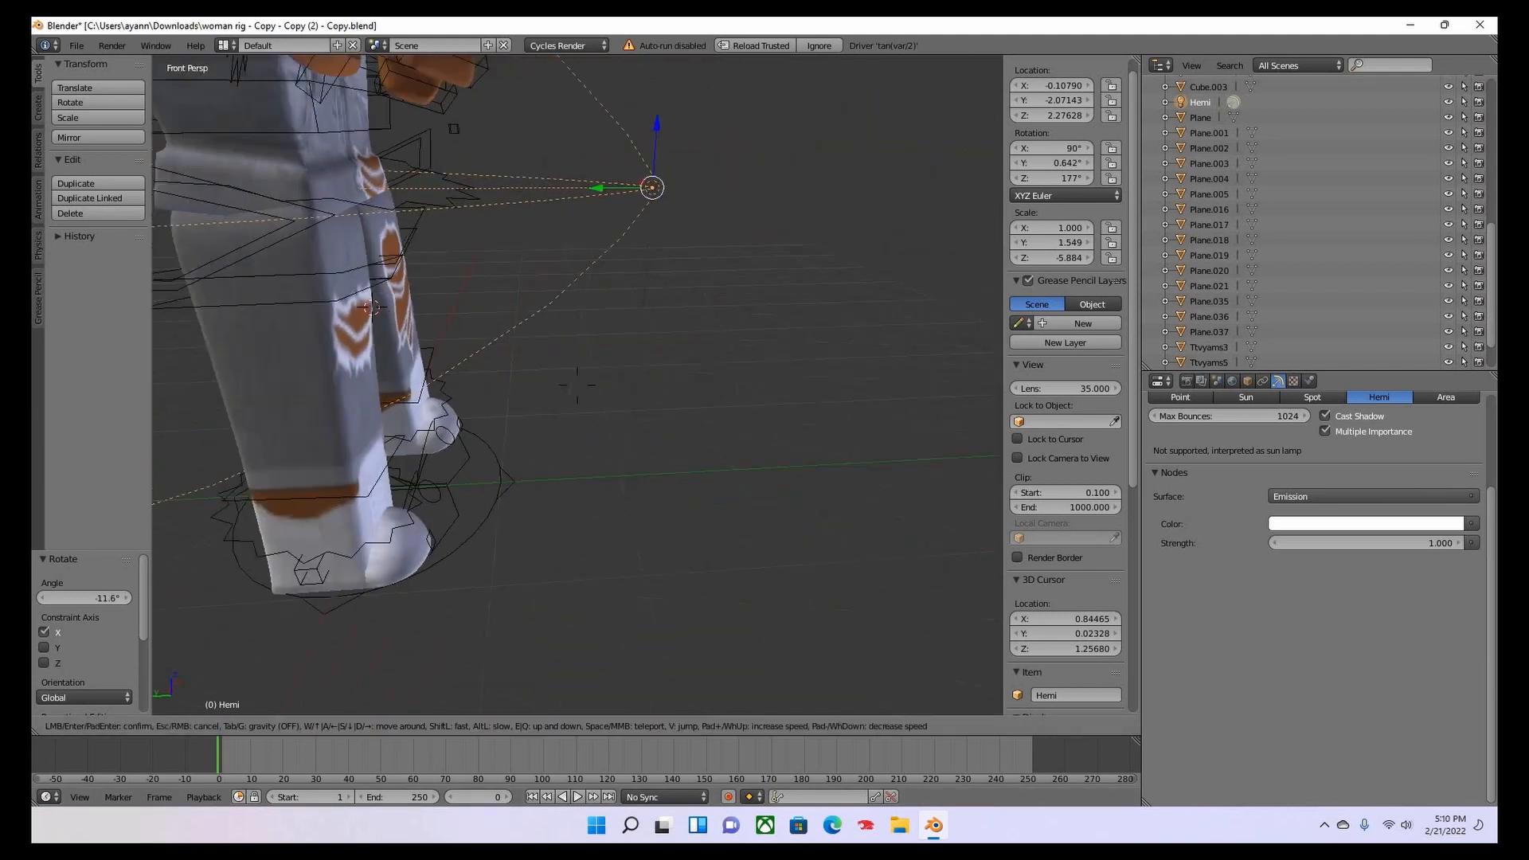
{"action": "key", "text": "s"}
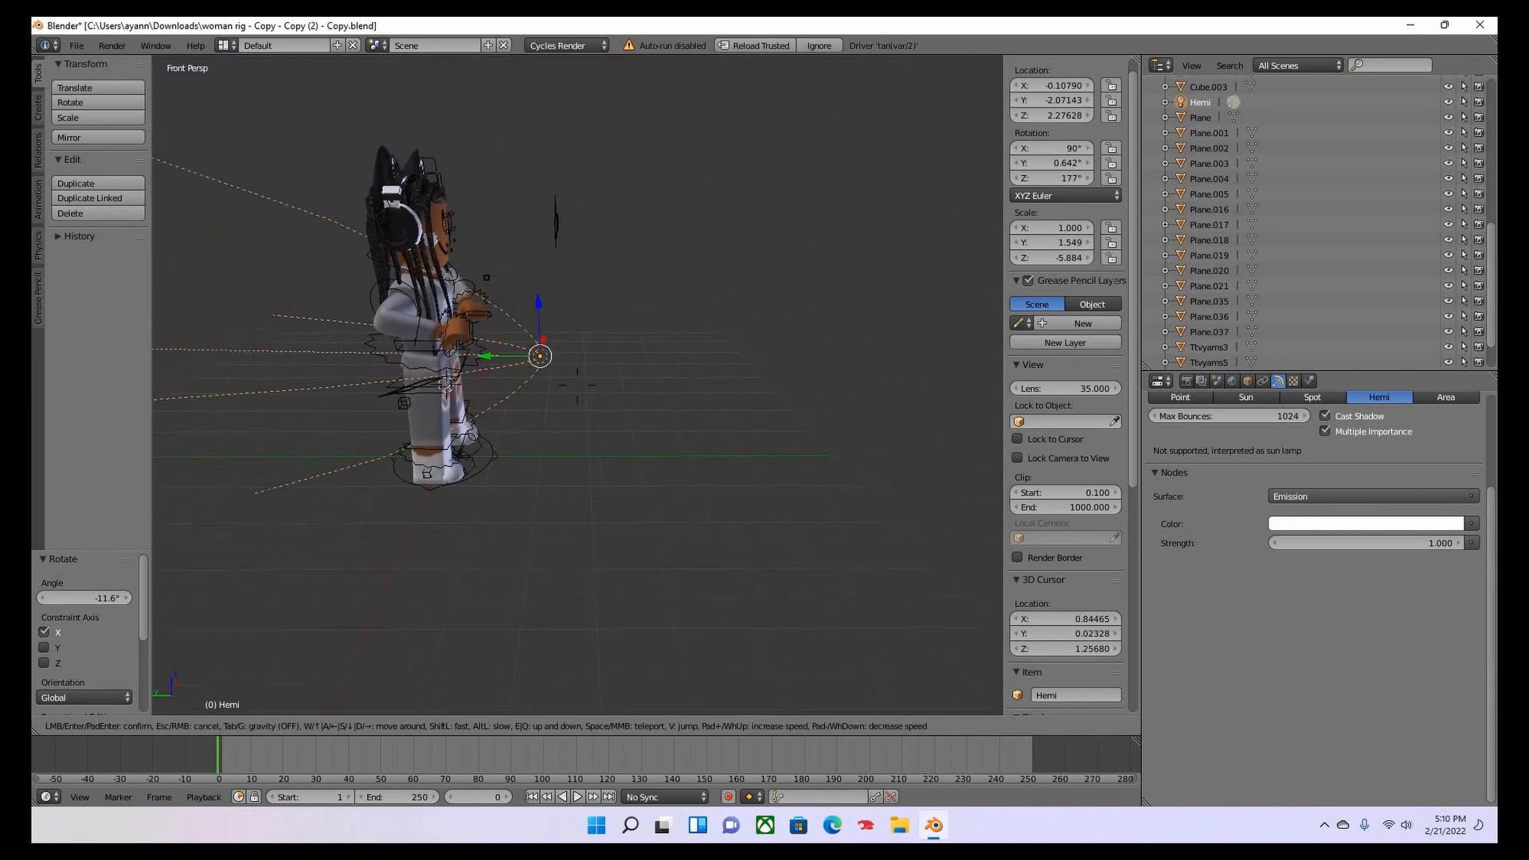
{"action": "left_click", "coordinate": [605, 370]}
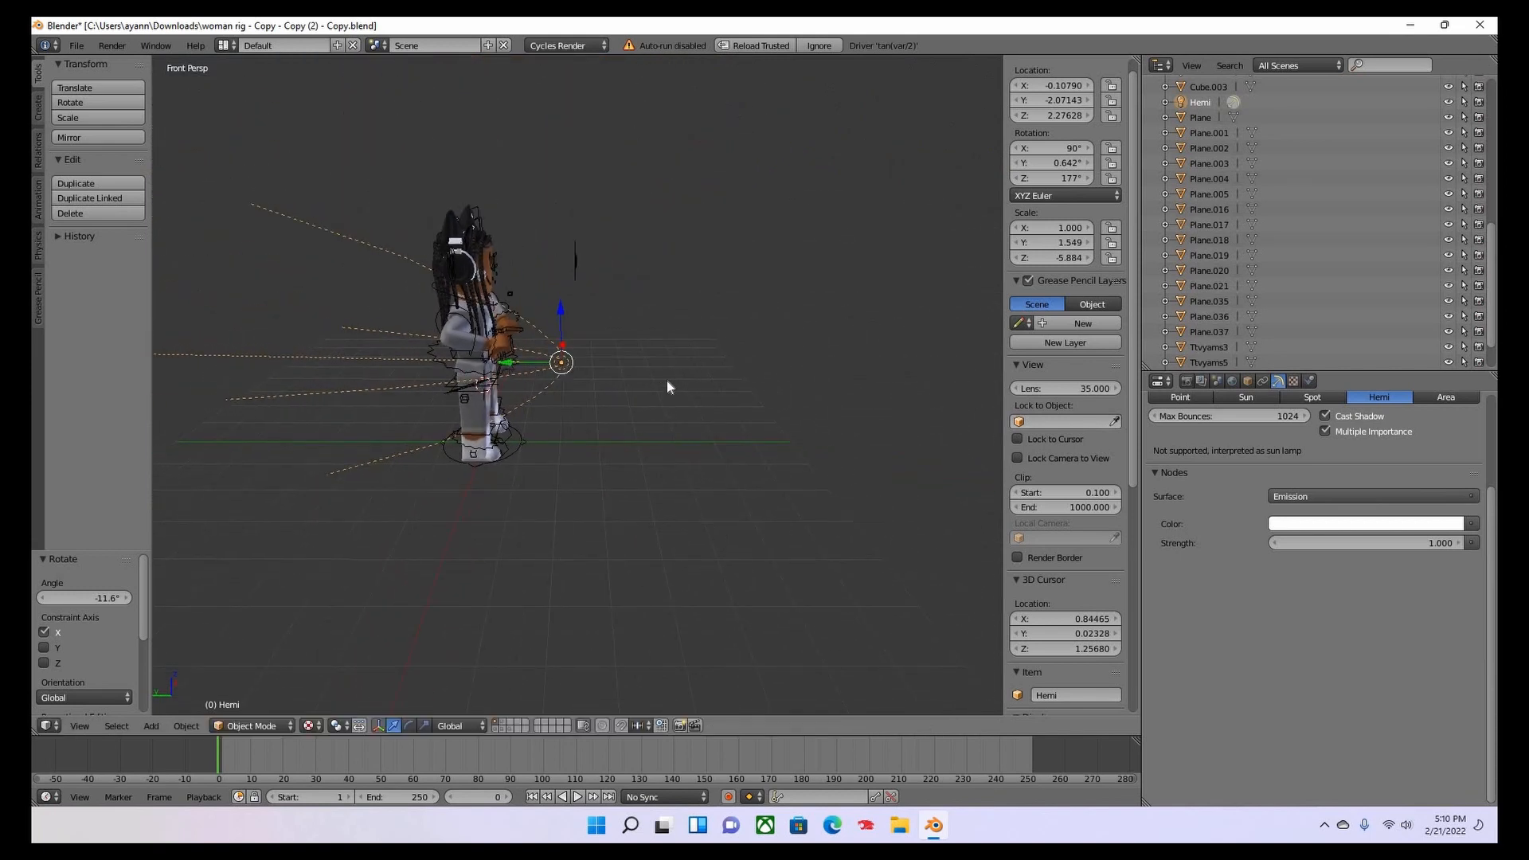
{"action": "key", "text": "g"}
{"action": "key", "text": "y"}
{"action": "left_click", "coordinate": [926, 332]}
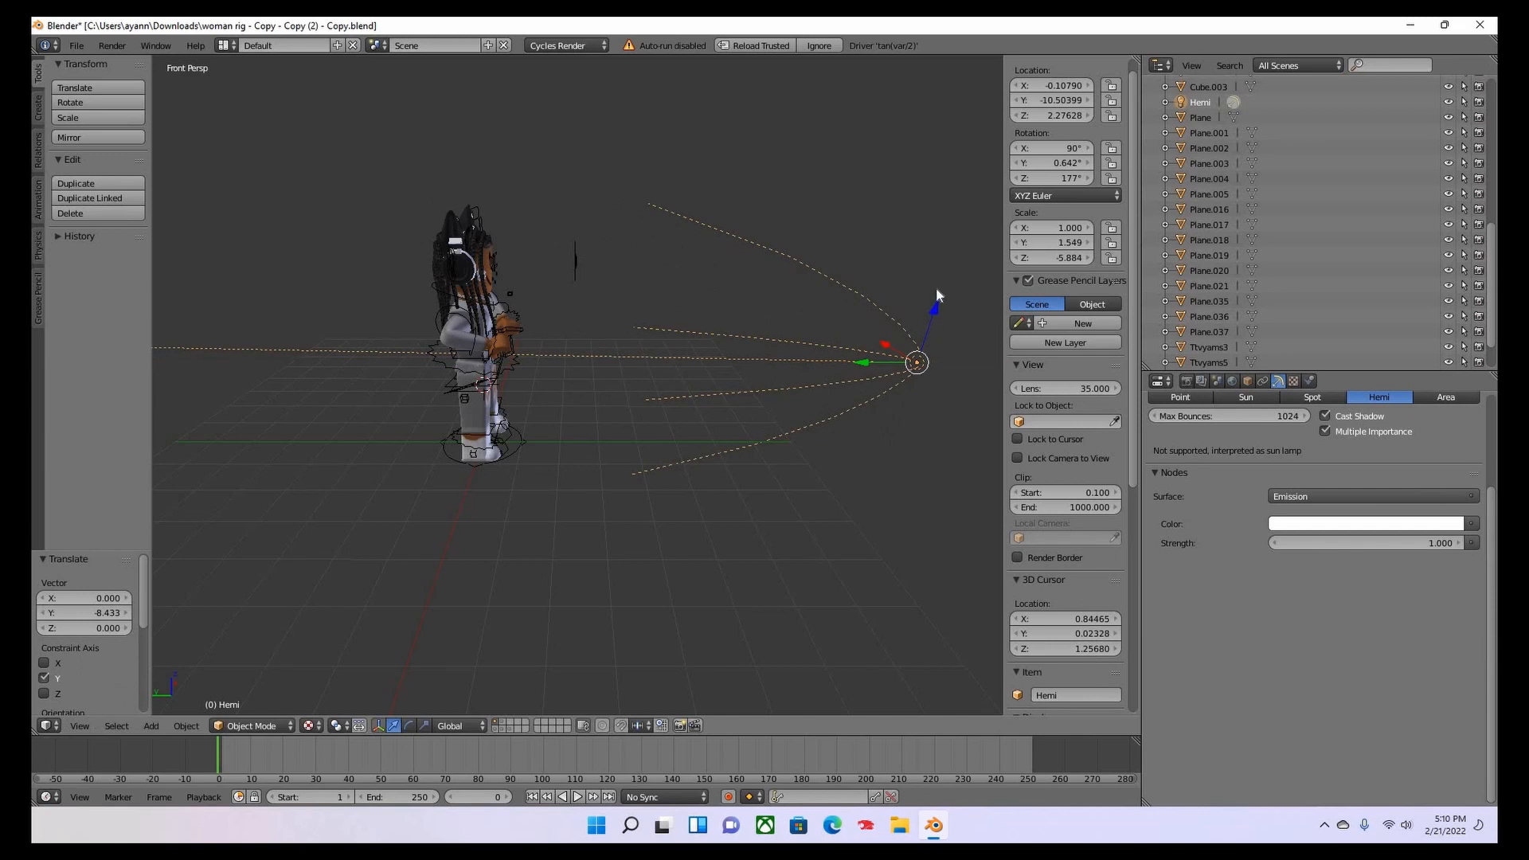
Raise the Hemi lamp about 0.681 along Z and shift it a further -1.514 along Y.
{"action": "key", "text": "g"}
{"action": "key", "text": "z"}
{"action": "left_click", "coordinate": [893, 336]}
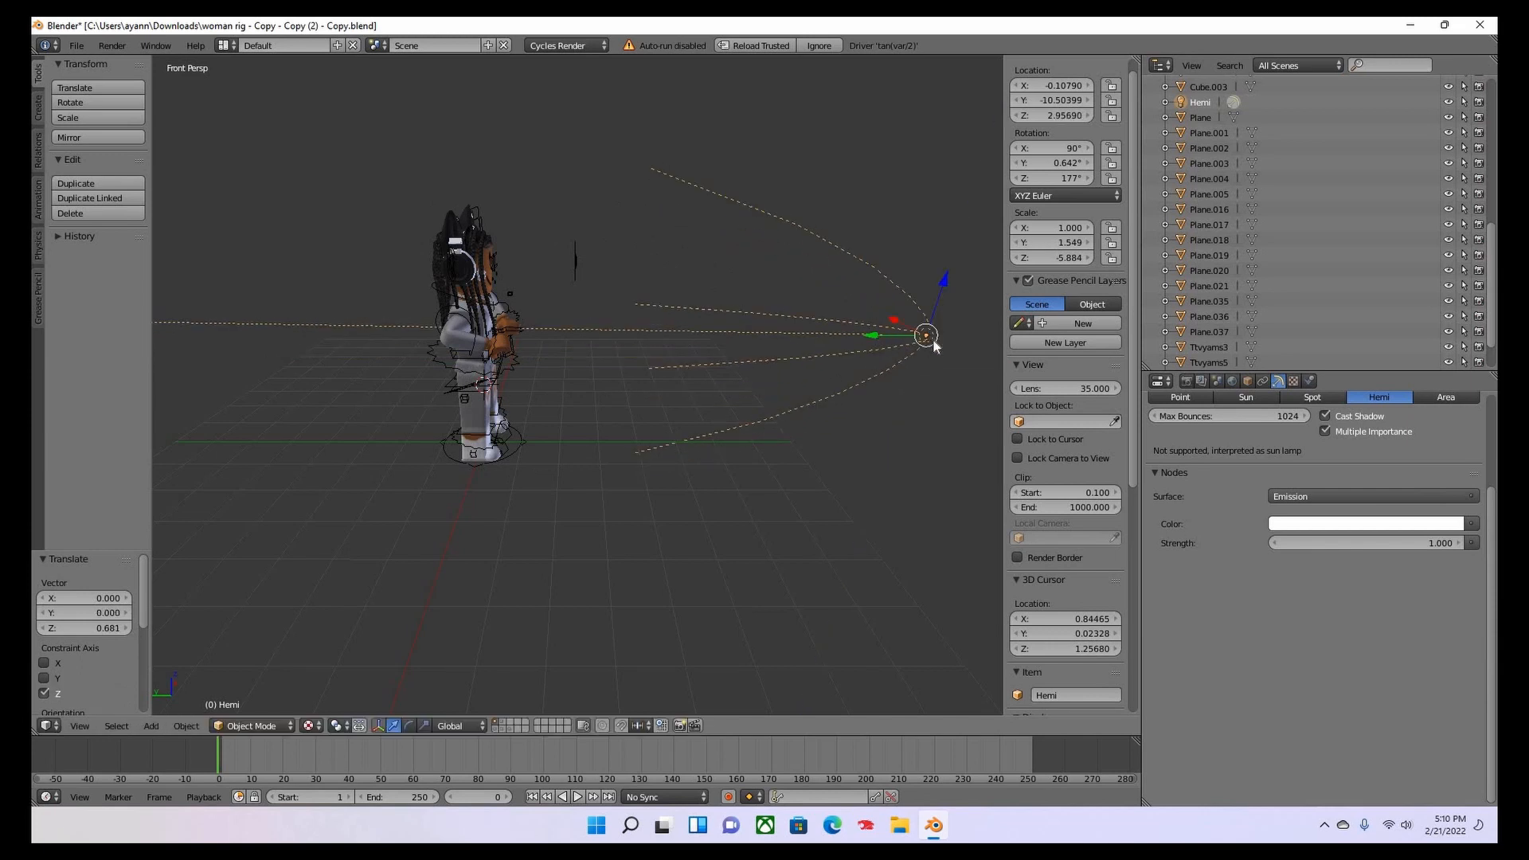
{"action": "key", "text": "g"}
{"action": "key", "text": "y"}
{"action": "left_click", "coordinate": [822, 440]}
Move the Hemi lamp sideways about -0.505 along the X axis in front of the avatar.
{"action": "key", "text": "shift+f"}
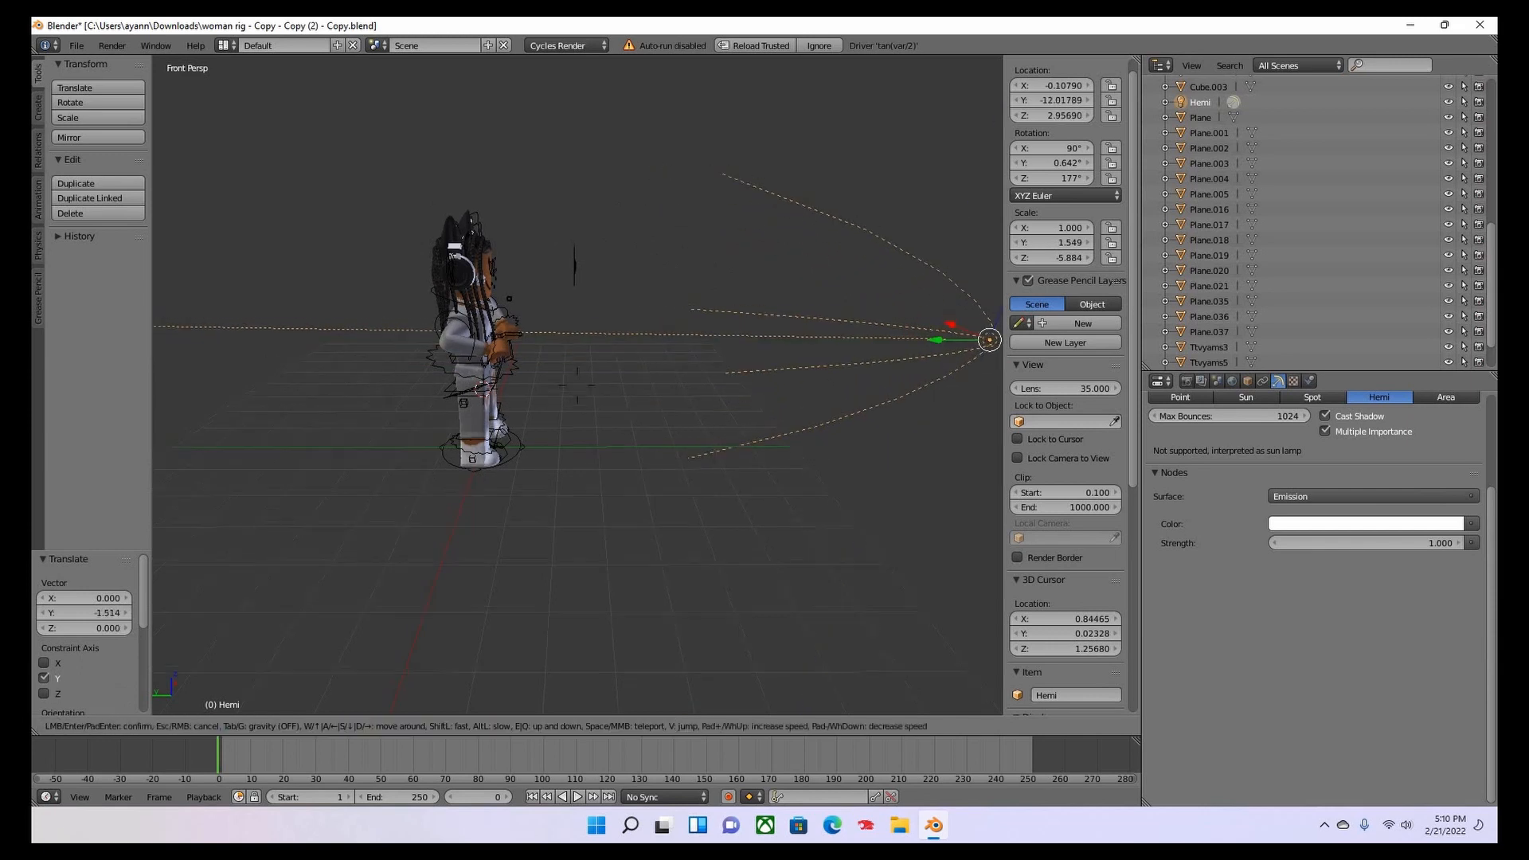
{"action": "key", "text": "w"}
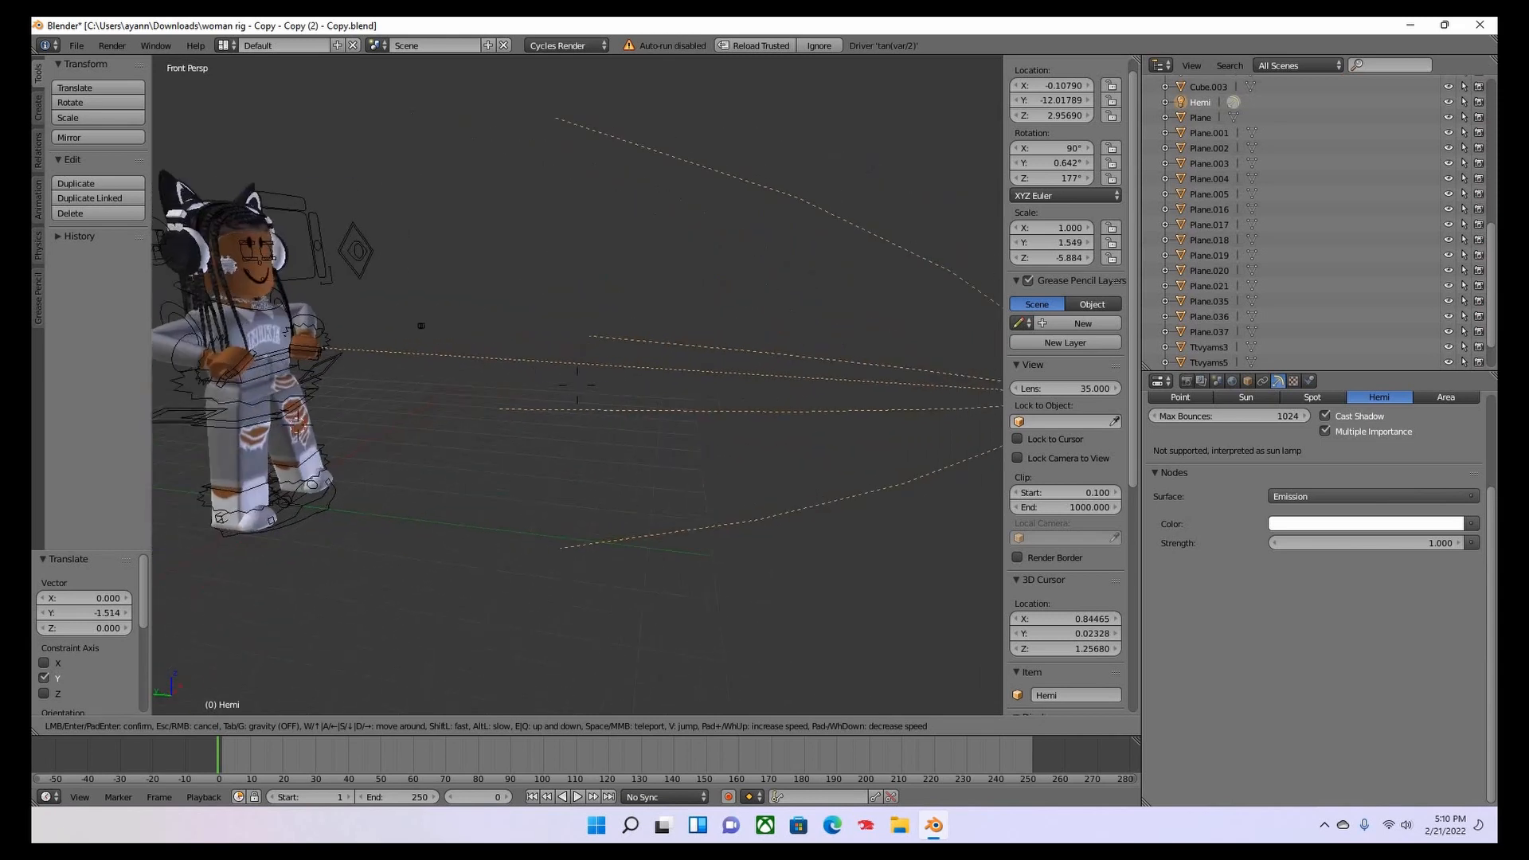
{"action": "key", "text": "s"}
{"action": "key", "text": "d"}
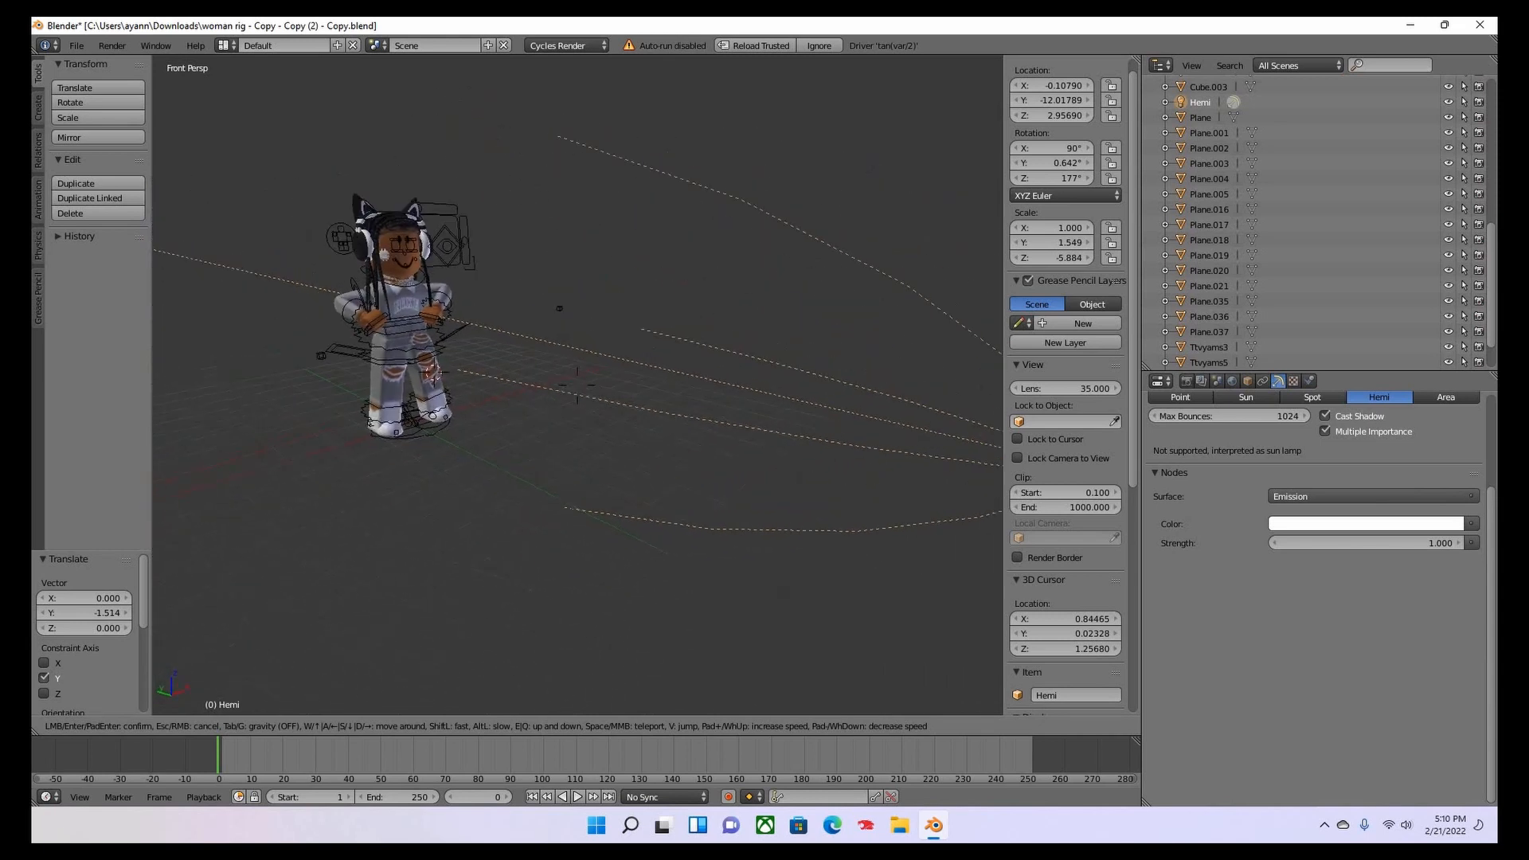
{"action": "left_click", "coordinate": [733, 408]}
{"action": "key", "text": "shift+f"}
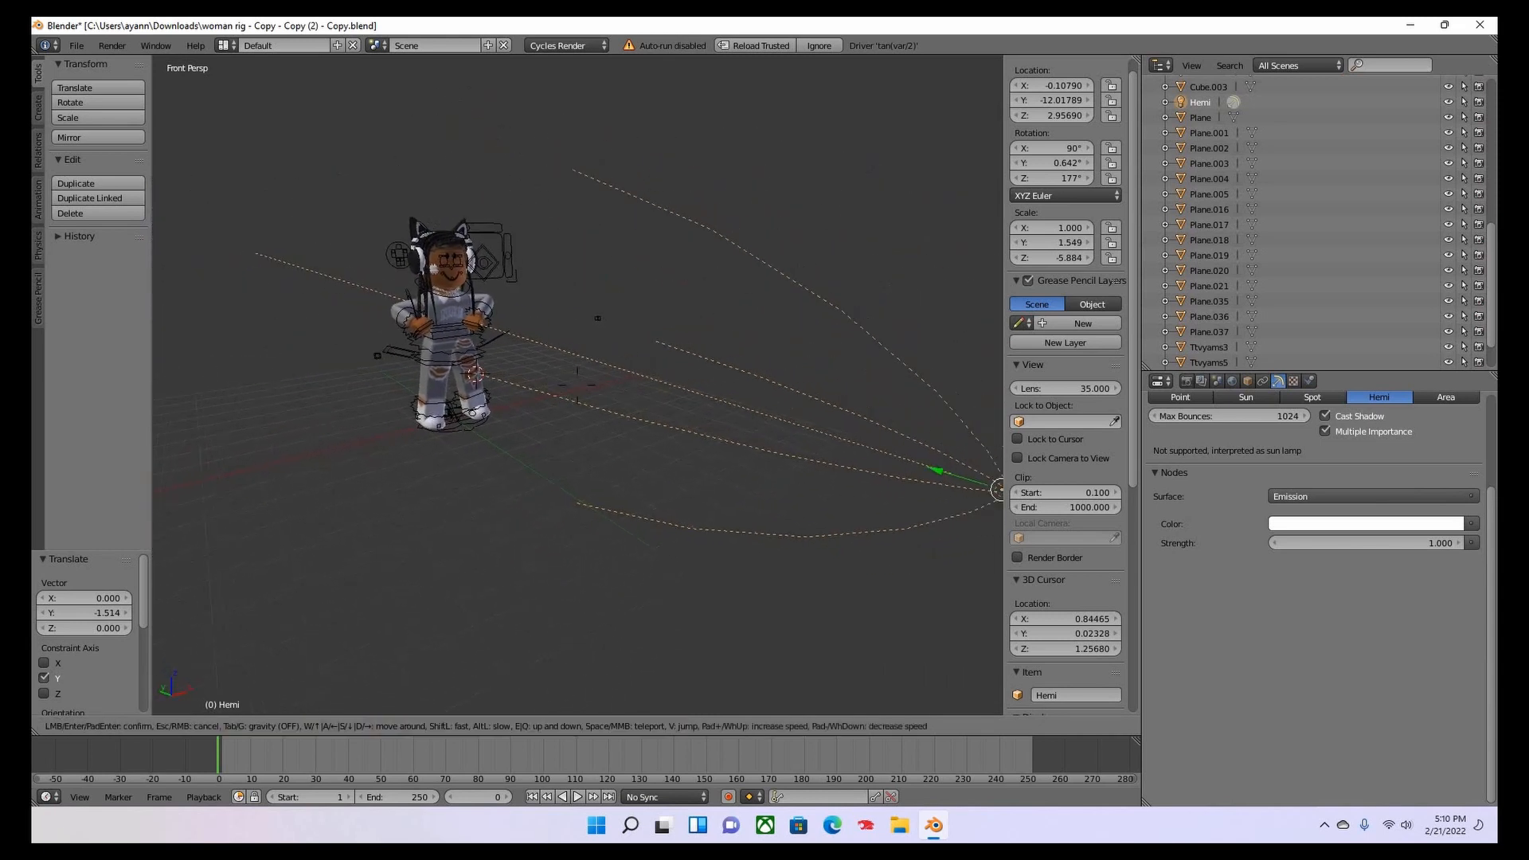
{"action": "key", "text": "d"}
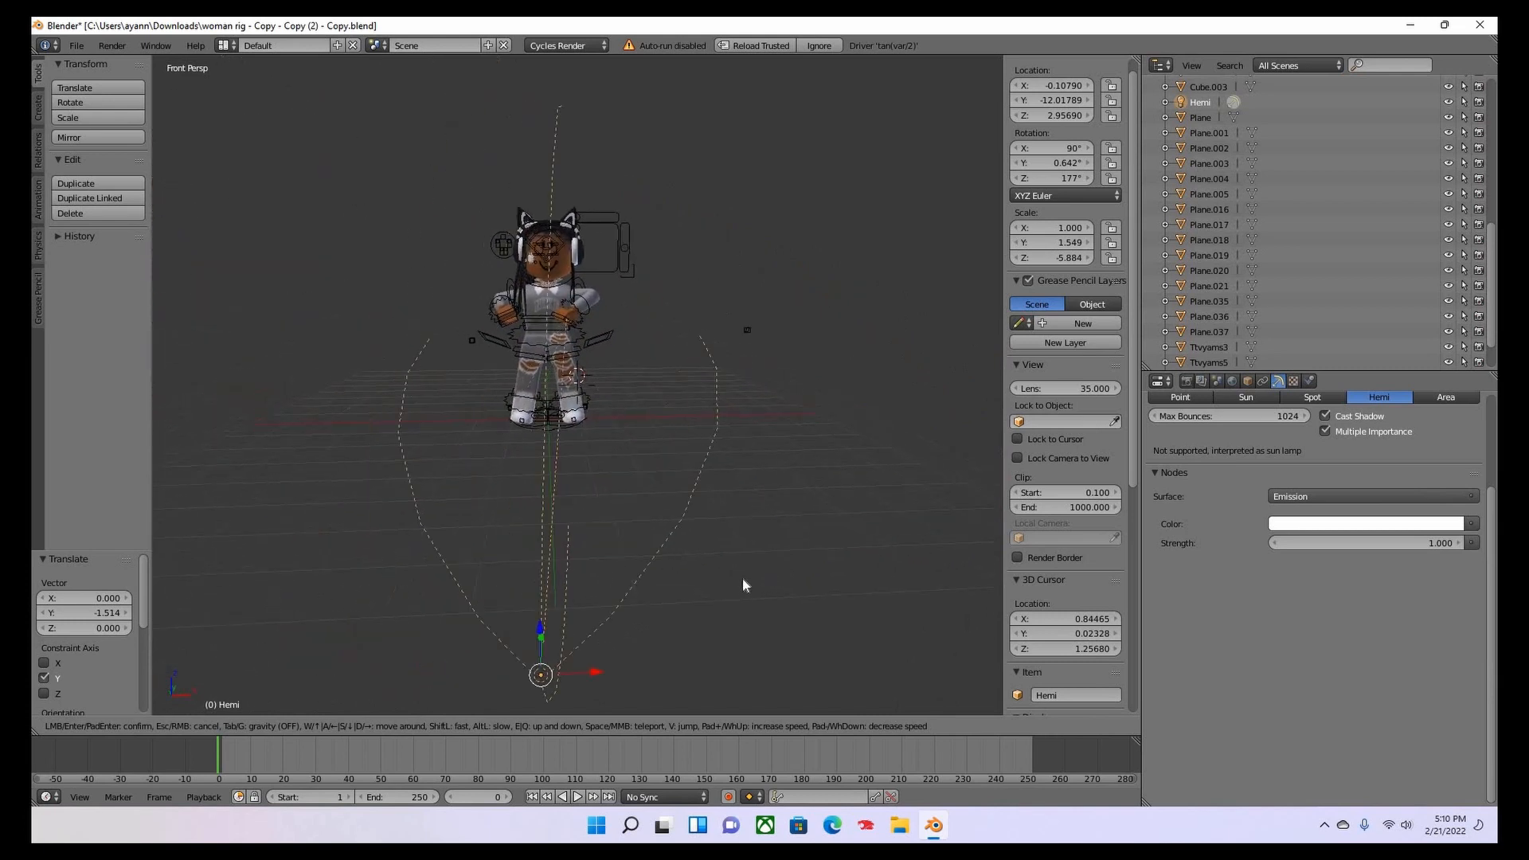
{"action": "left_click", "coordinate": [717, 586]}
{"action": "key", "text": "g"}
{"action": "key", "text": "x"}
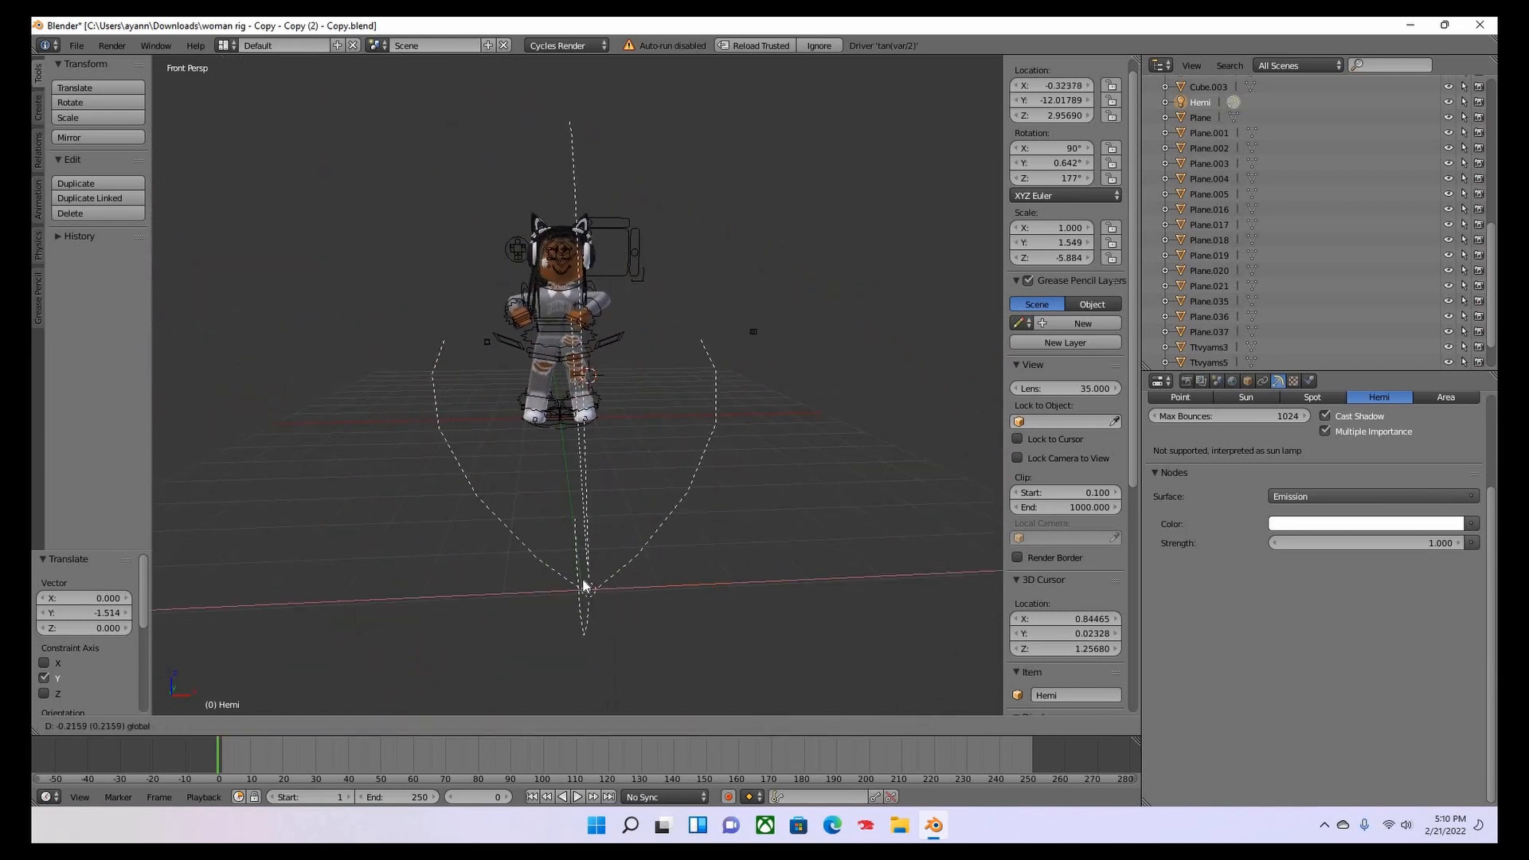
{"action": "left_click", "coordinate": [495, 600]}
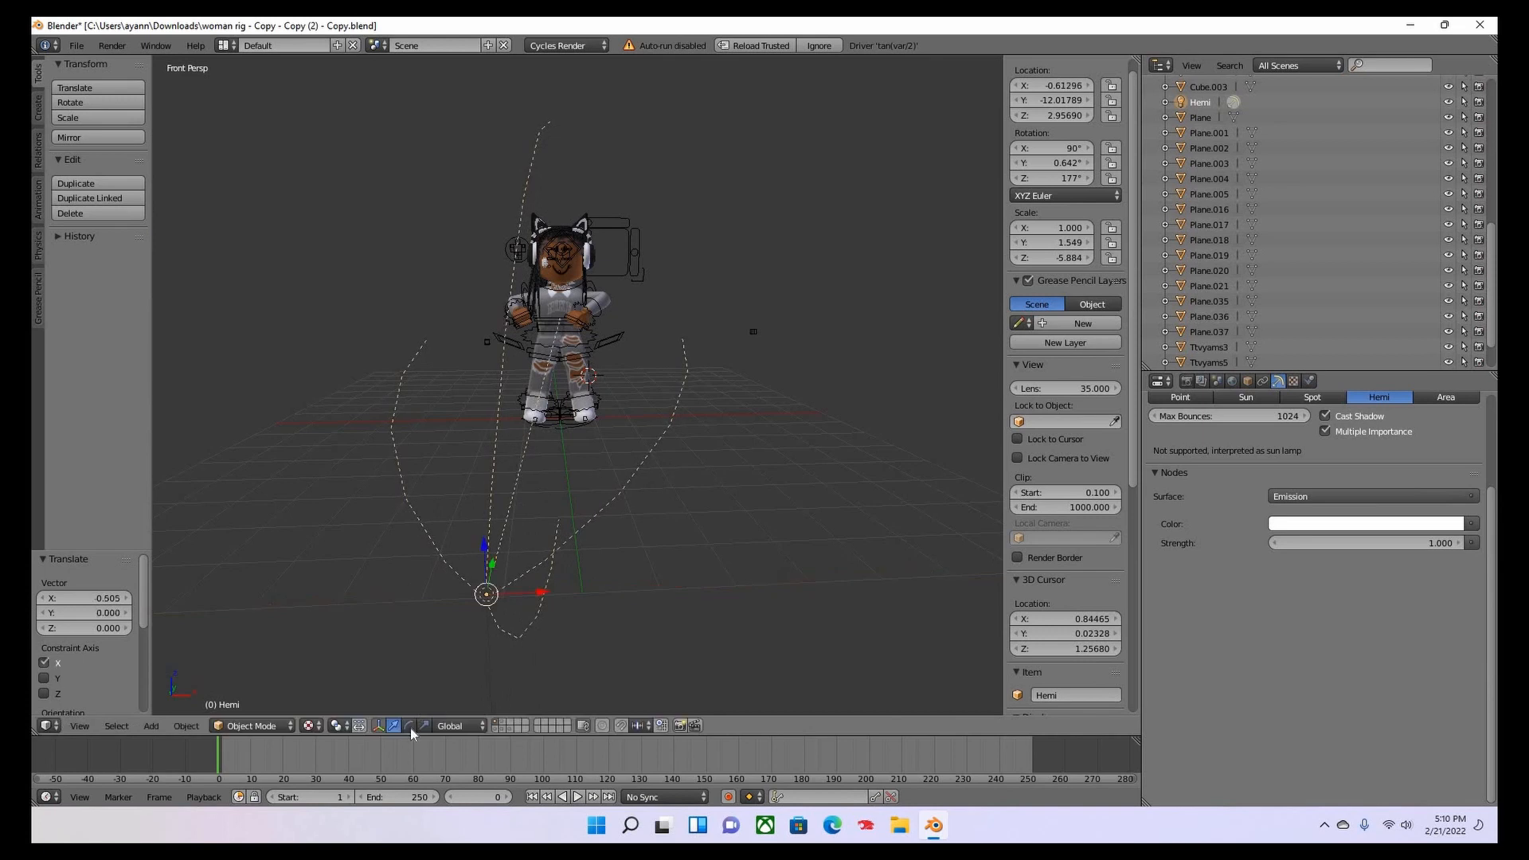
Switch the viewport to Rendered shading and fly the view in closer to the front of the avatar.
{"action": "left_click", "coordinate": [311, 725]}
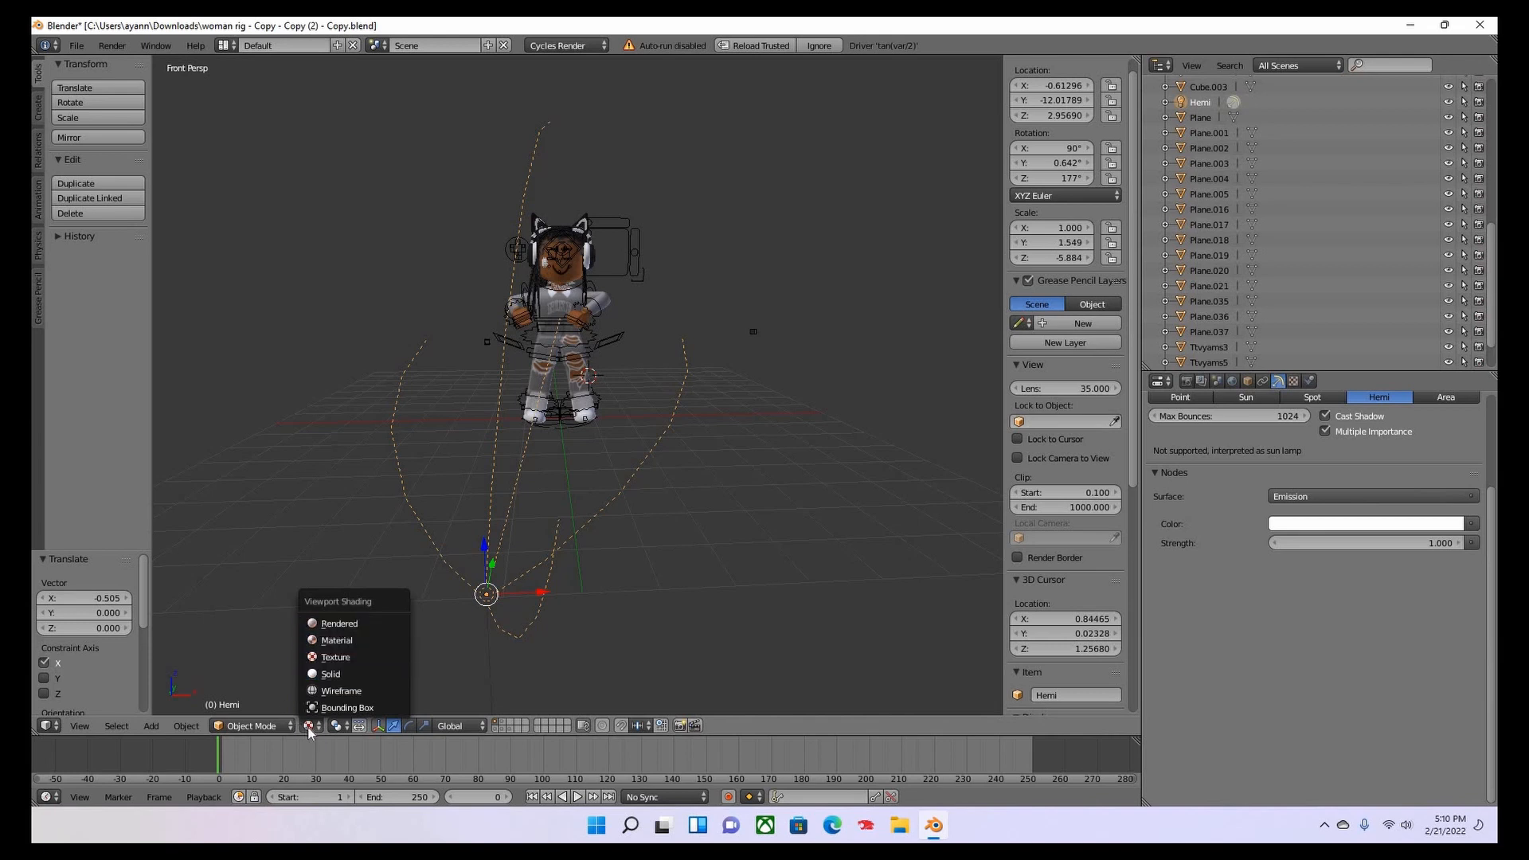
{"action": "left_click", "coordinate": [360, 627]}
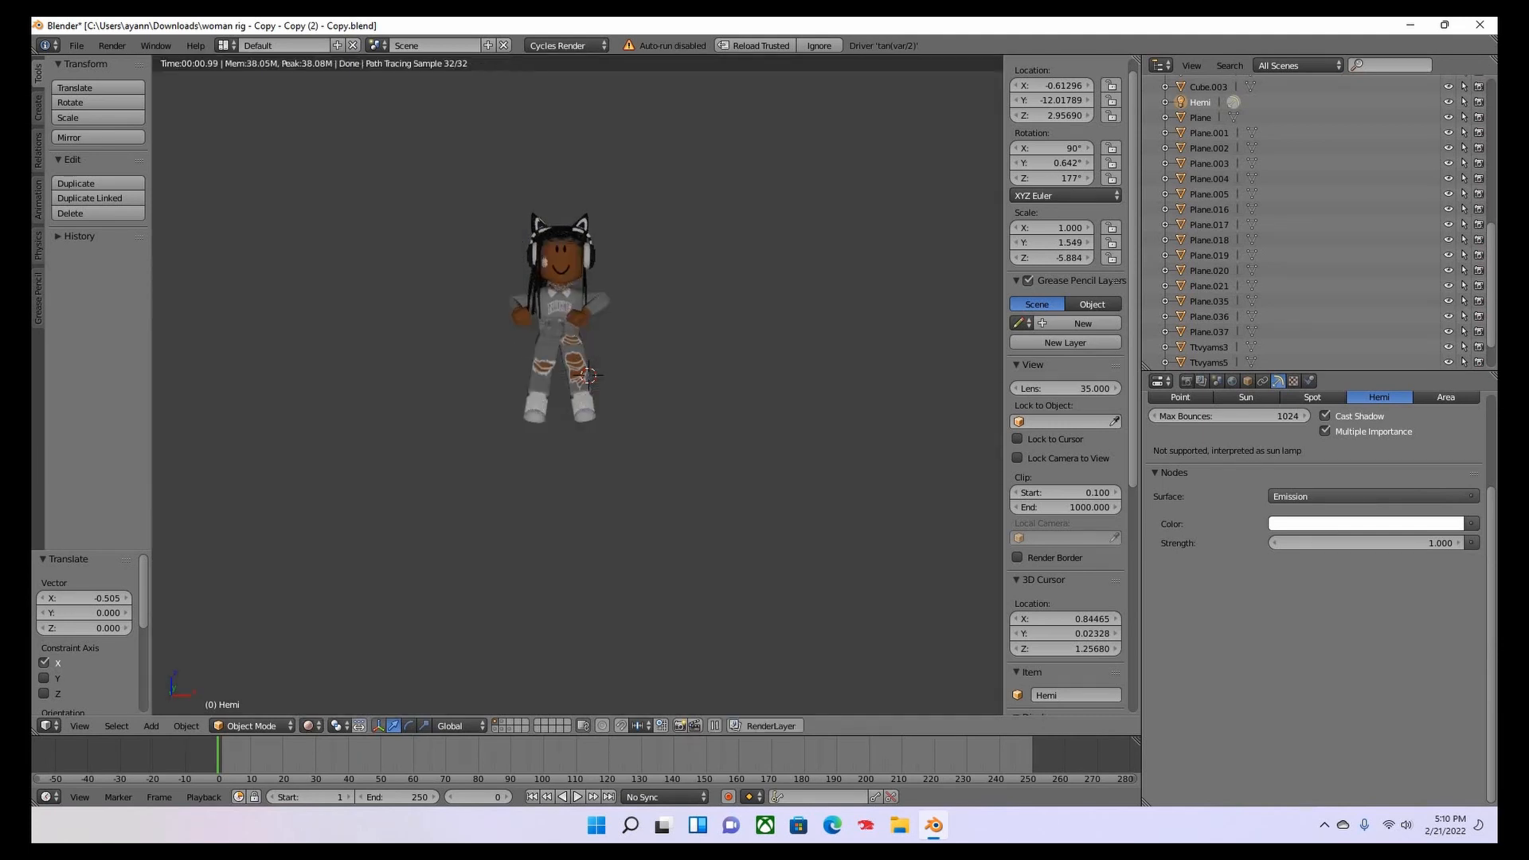
{"action": "key", "text": "shift+f"}
{"action": "key", "text": "w"}
{"action": "key", "text": "w"}
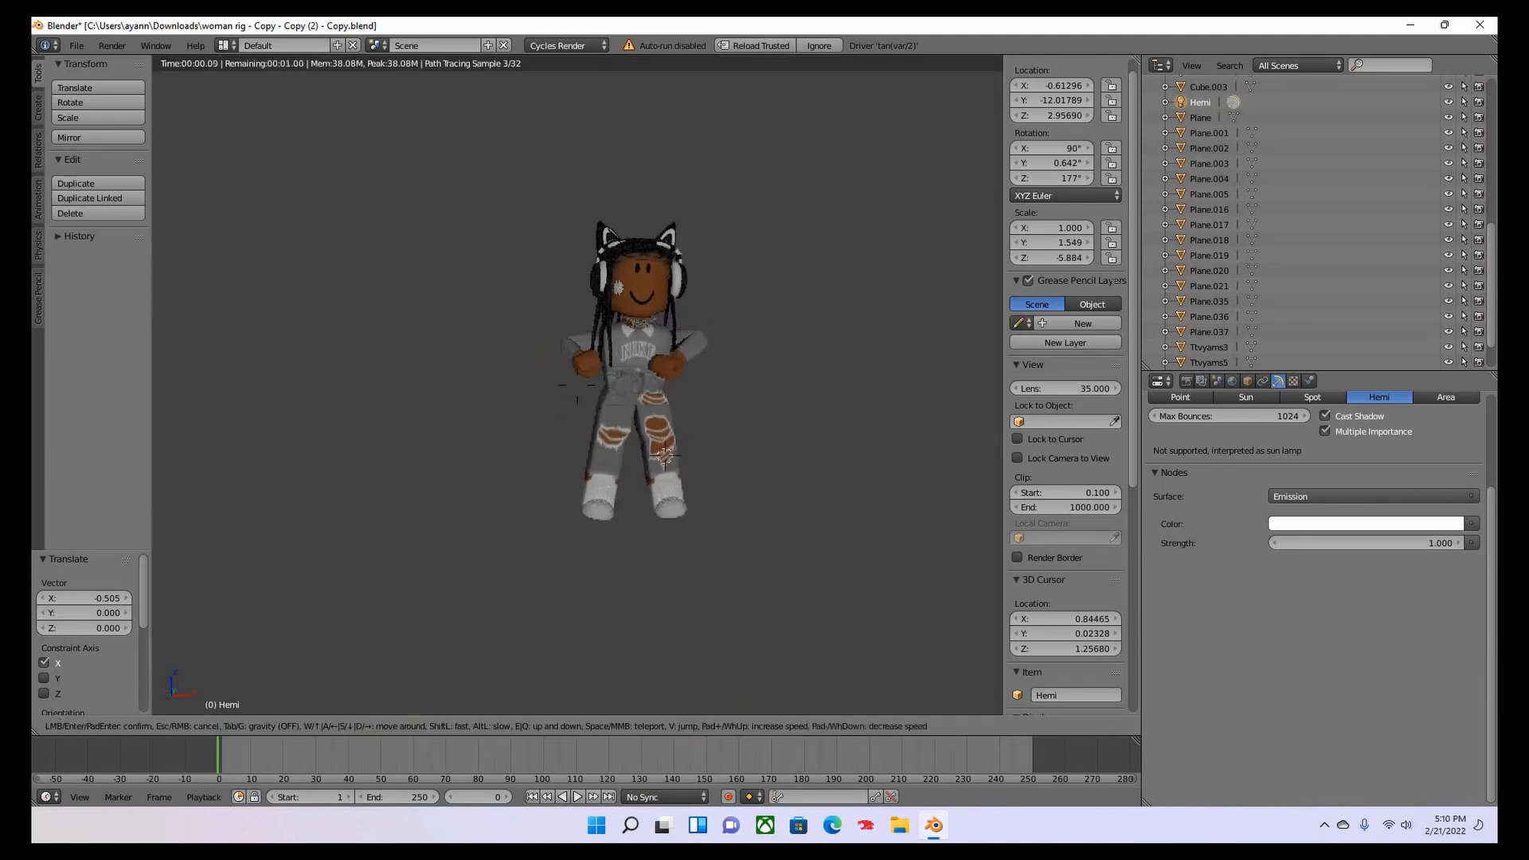
{"action": "key", "text": "a"}
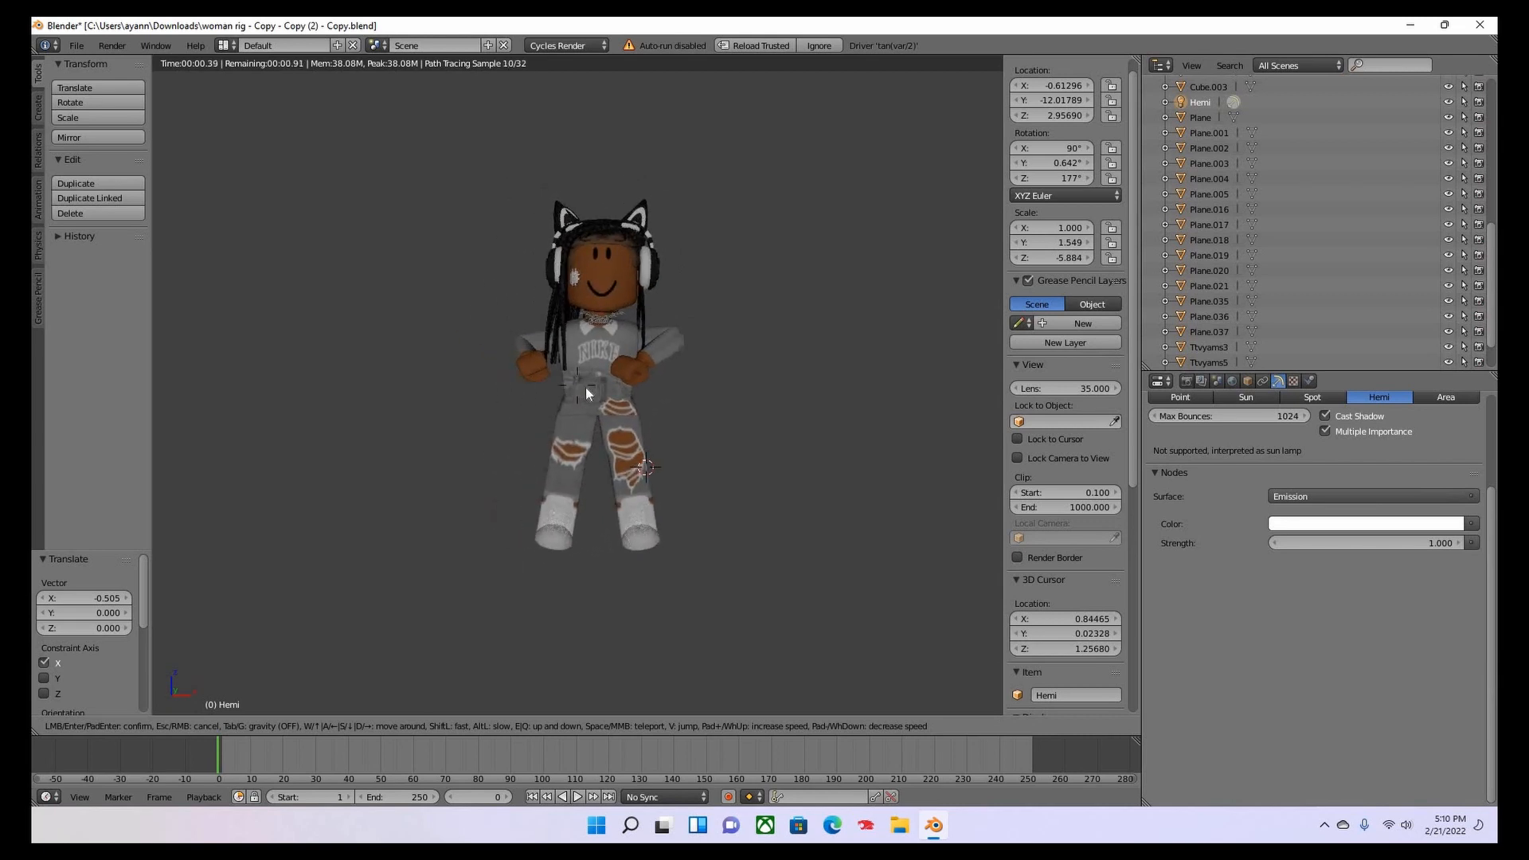
{"action": "key", "text": "Return"}
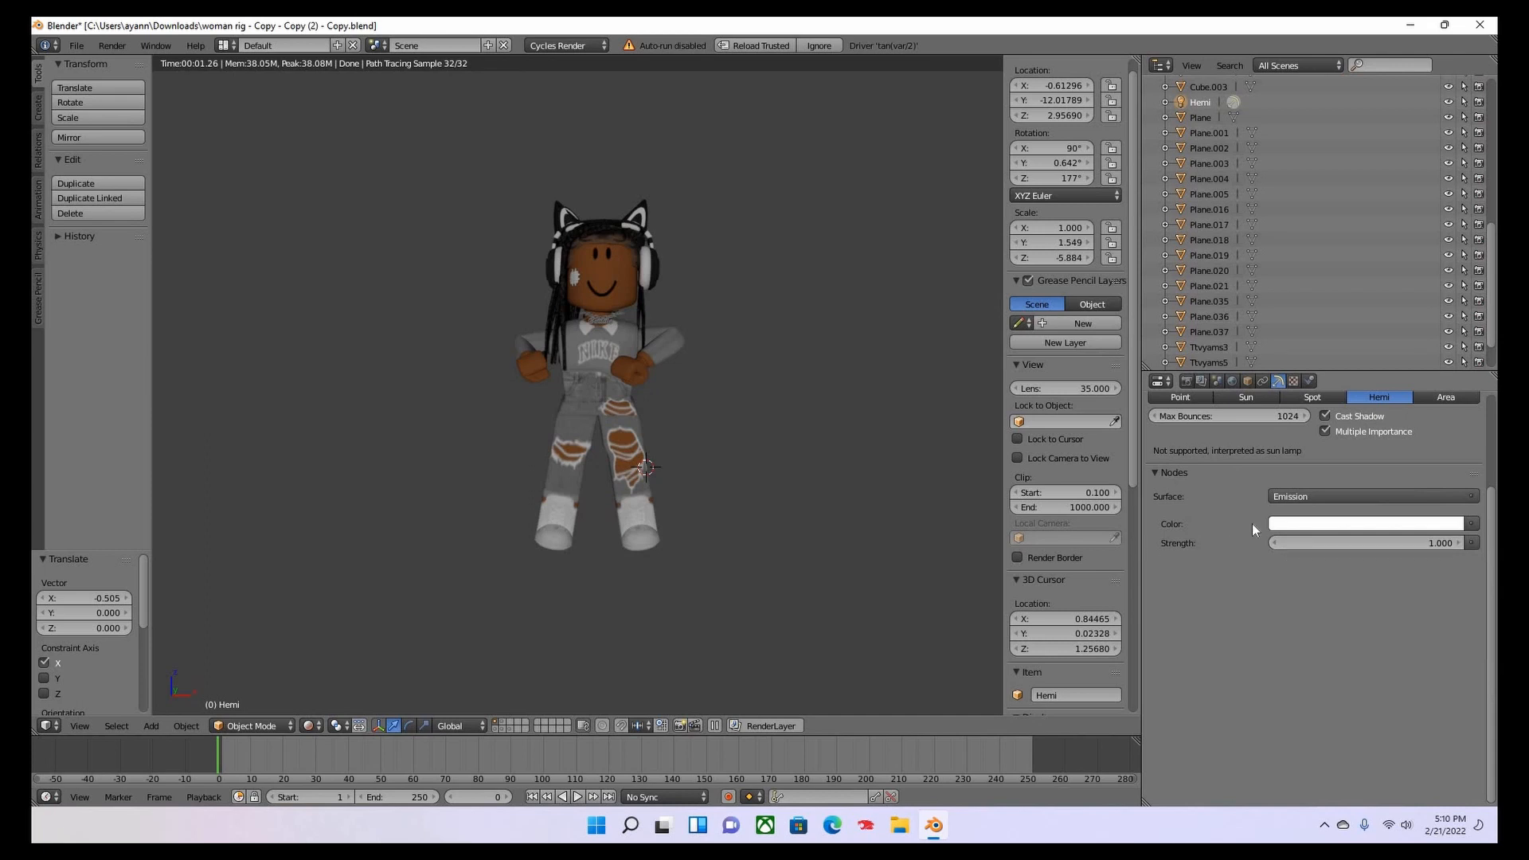
Set the Hemi lamp's emission strength to 4.2.
{"action": "left_click", "coordinate": [1340, 537]}
{"action": "type", "text": "4.1"}
{"action": "key", "text": "Return"}
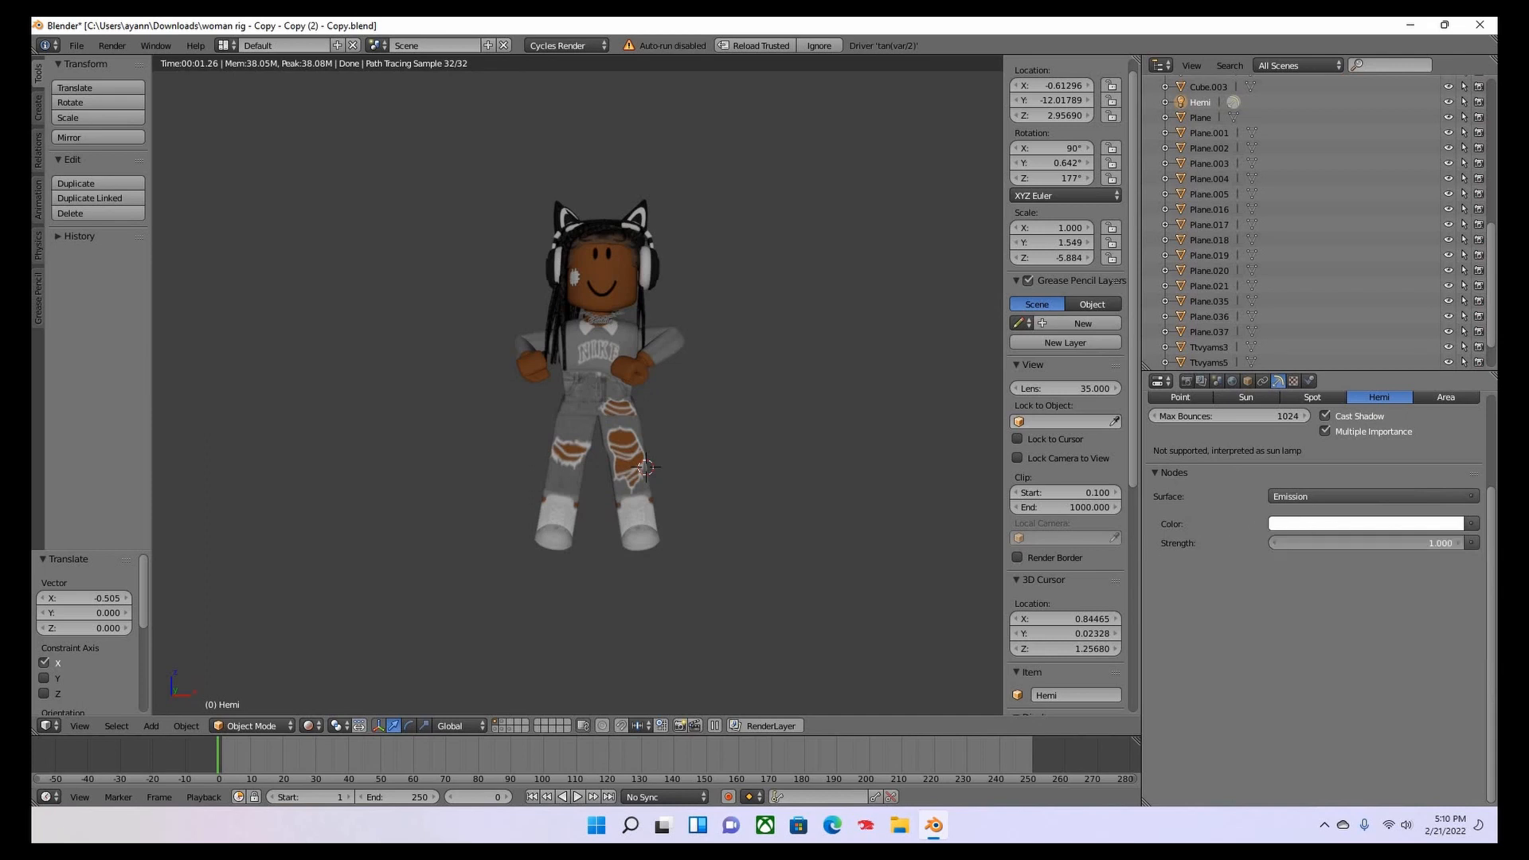
{"action": "mouse_move", "coordinate": [1374, 542]}
{"action": "left_mouse_down"}
{"action": "mouse_move", "coordinate": [1349, 542]}
{"action": "mouse_move", "coordinate": [1364, 542]}
{"action": "left_mouse_up"}
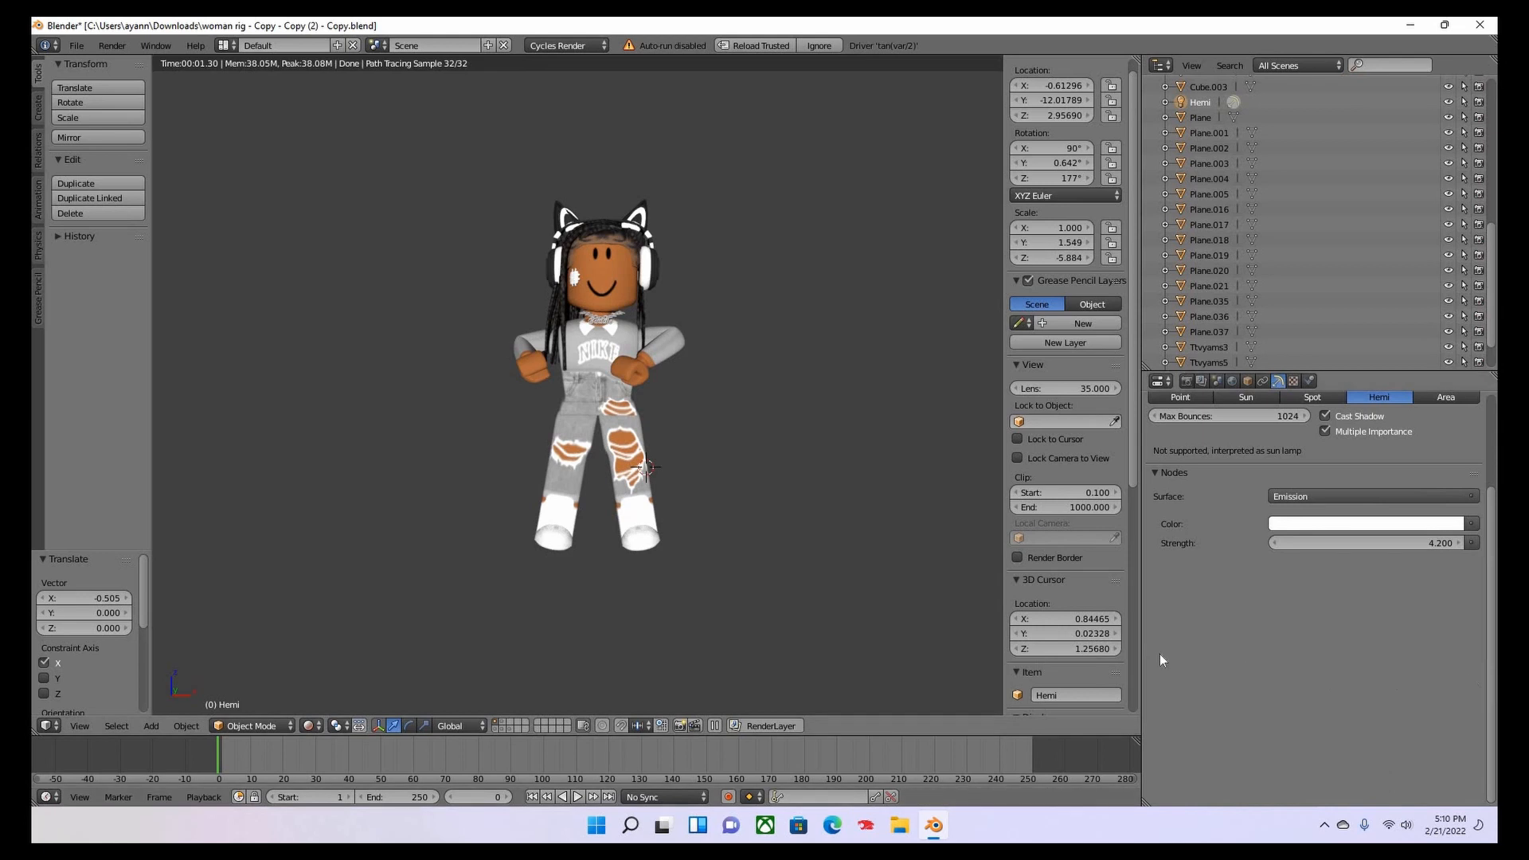
Tint the Hemi lamp's emission color a pale warm pink, about R 1.000, G 0.872, B 0.819, and darken it slightly.
{"action": "left_click", "coordinate": [1187, 380]}
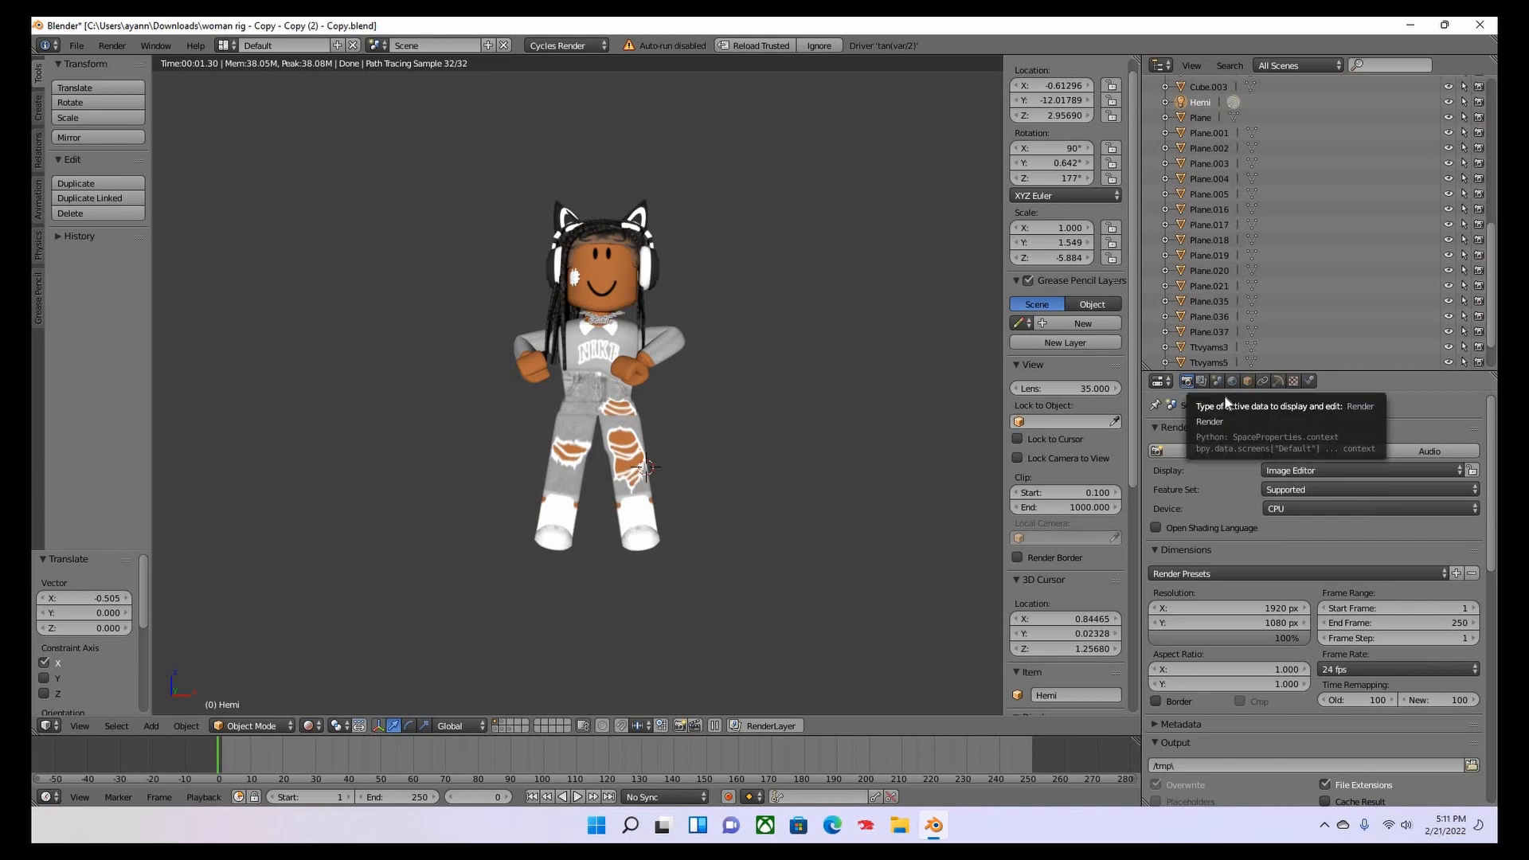
{"action": "left_click", "coordinate": [1277, 381]}
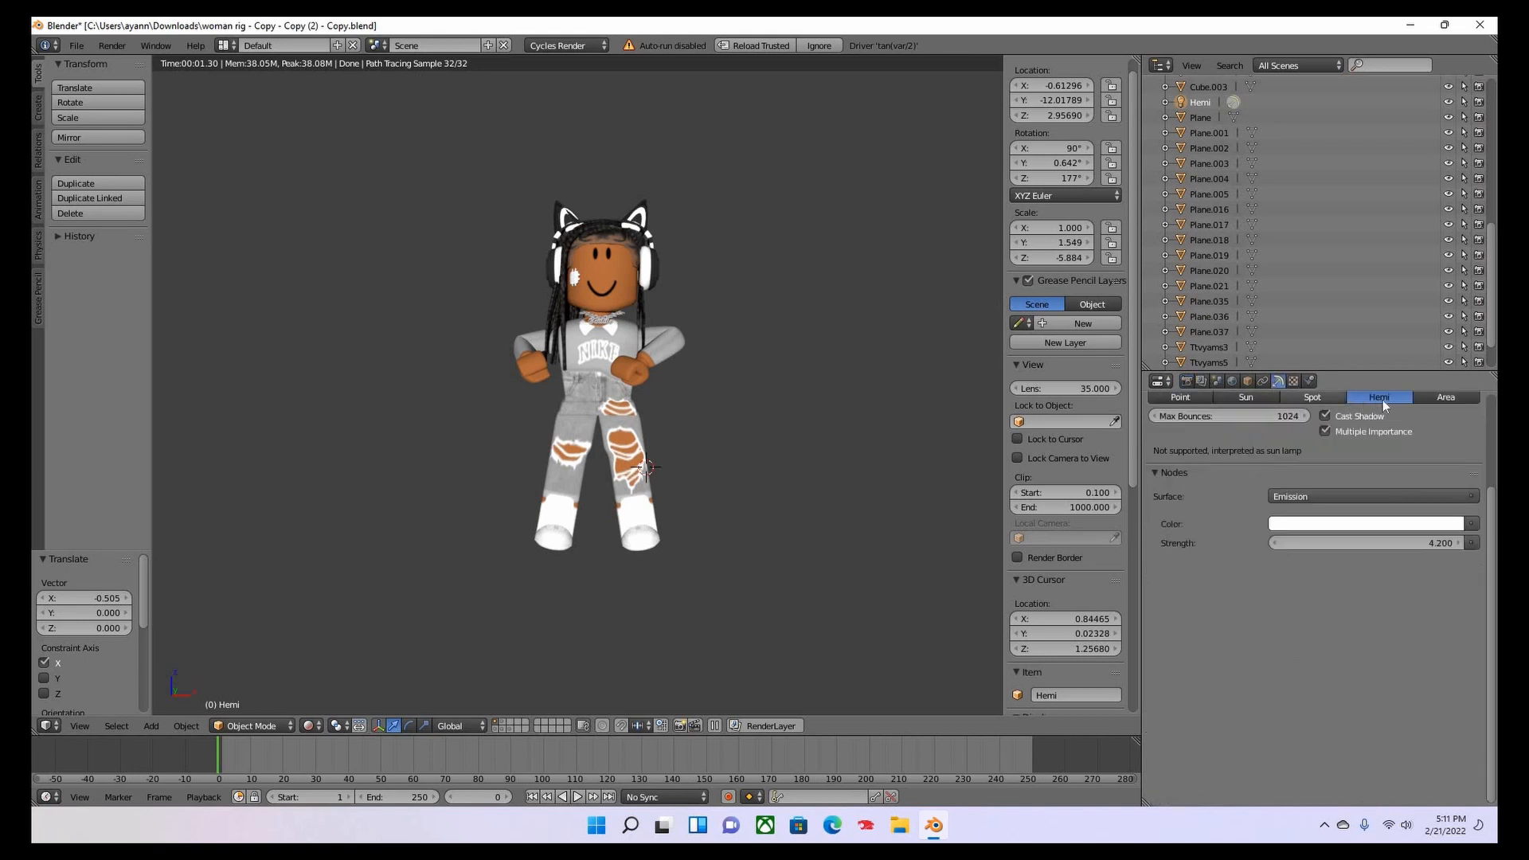
{"action": "left_click", "coordinate": [1308, 523]}
{"action": "left_click", "coordinate": [1369, 523]}
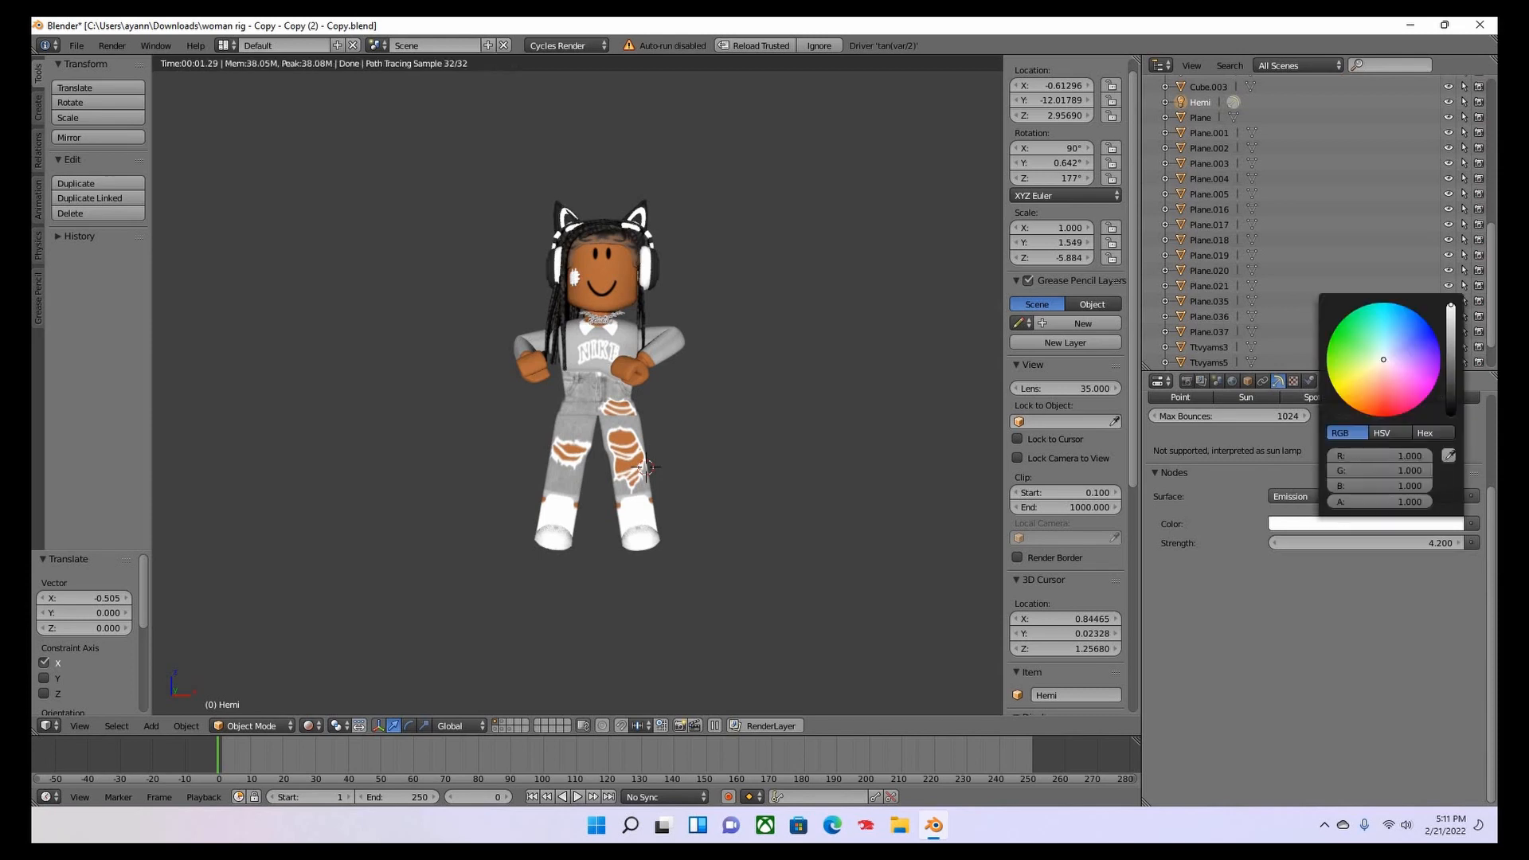
{"action": "mouse_move", "coordinate": [1384, 403]}
{"action": "left_mouse_down"}
{"action": "mouse_move", "coordinate": [1383, 320]}
{"action": "mouse_move", "coordinate": [1376, 360]}
{"action": "mouse_move", "coordinate": [1462, 376]}
{"action": "left_mouse_up"}
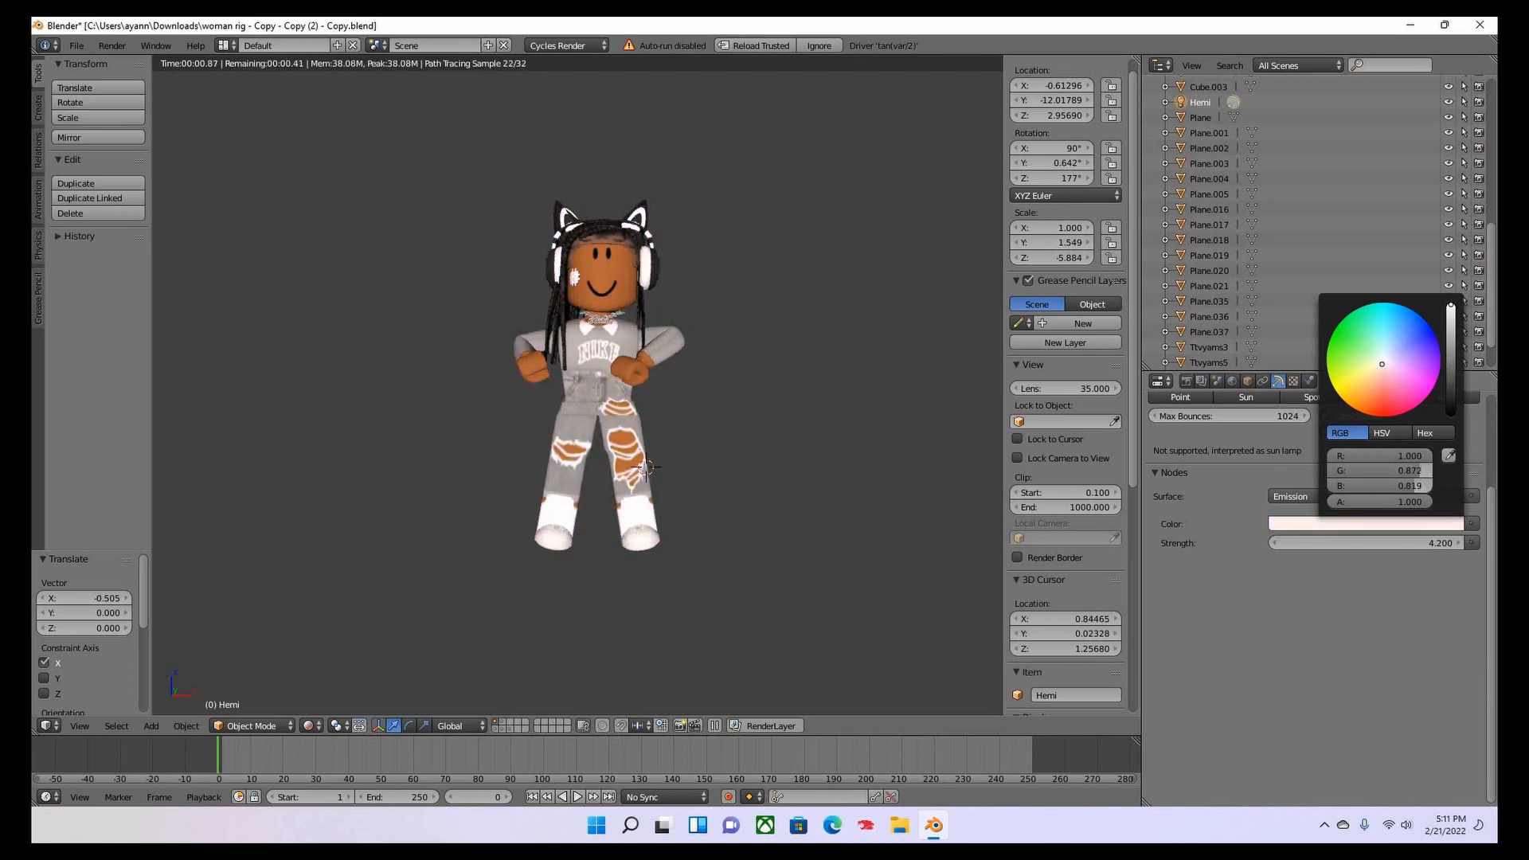
{"action": "mouse_move", "coordinate": [1451, 306]}
{"action": "left_mouse_down"}
{"action": "mouse_move", "coordinate": [1450, 382]}
{"action": "mouse_move", "coordinate": [1451, 317]}
{"action": "left_mouse_up"}
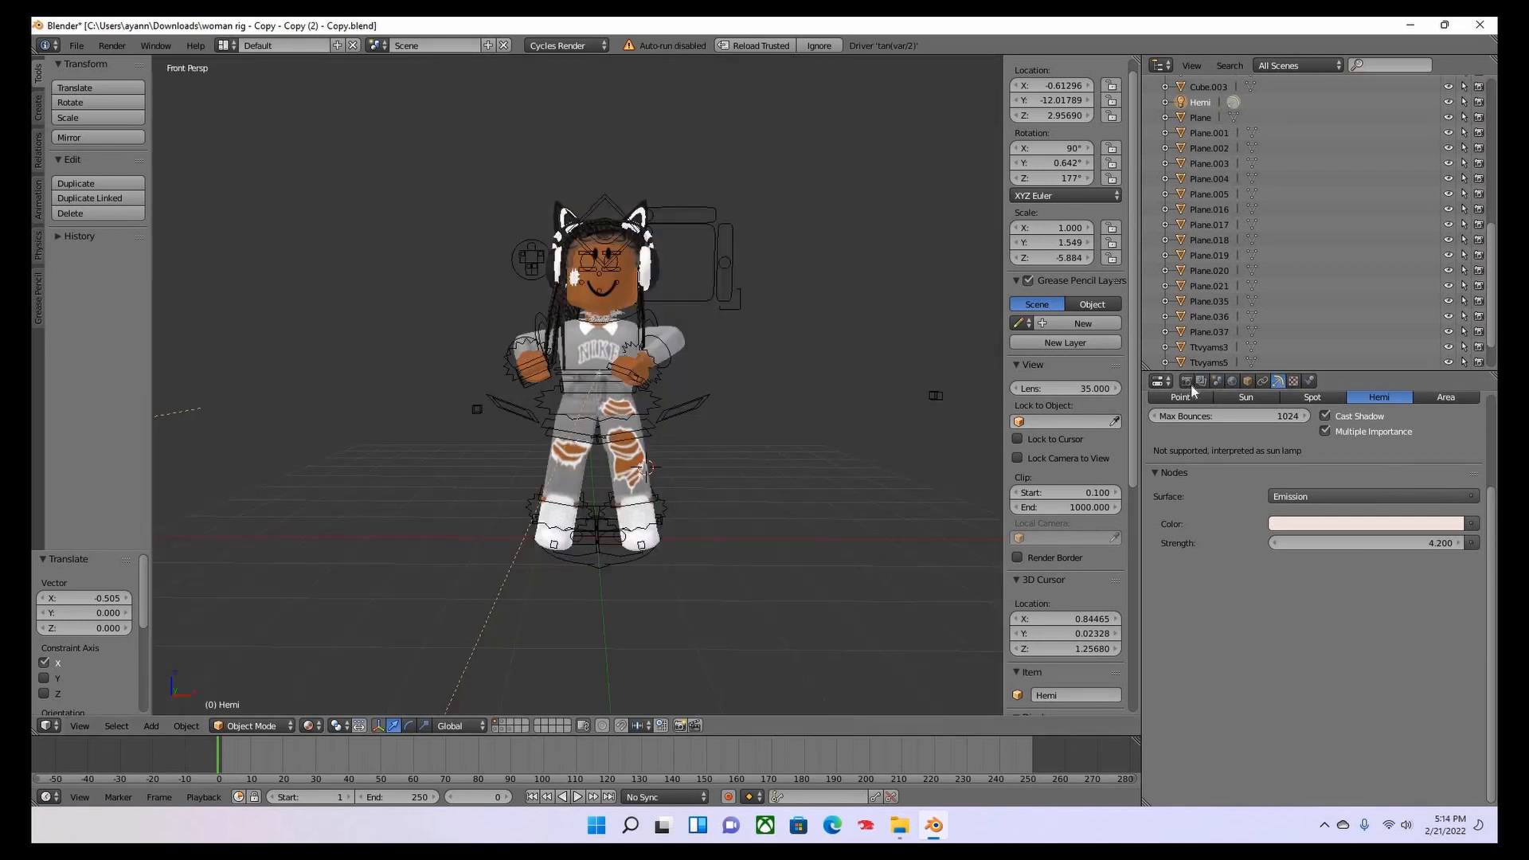
Enable a transparent film background in the render settings.
{"action": "left_click", "coordinate": [1186, 381]}
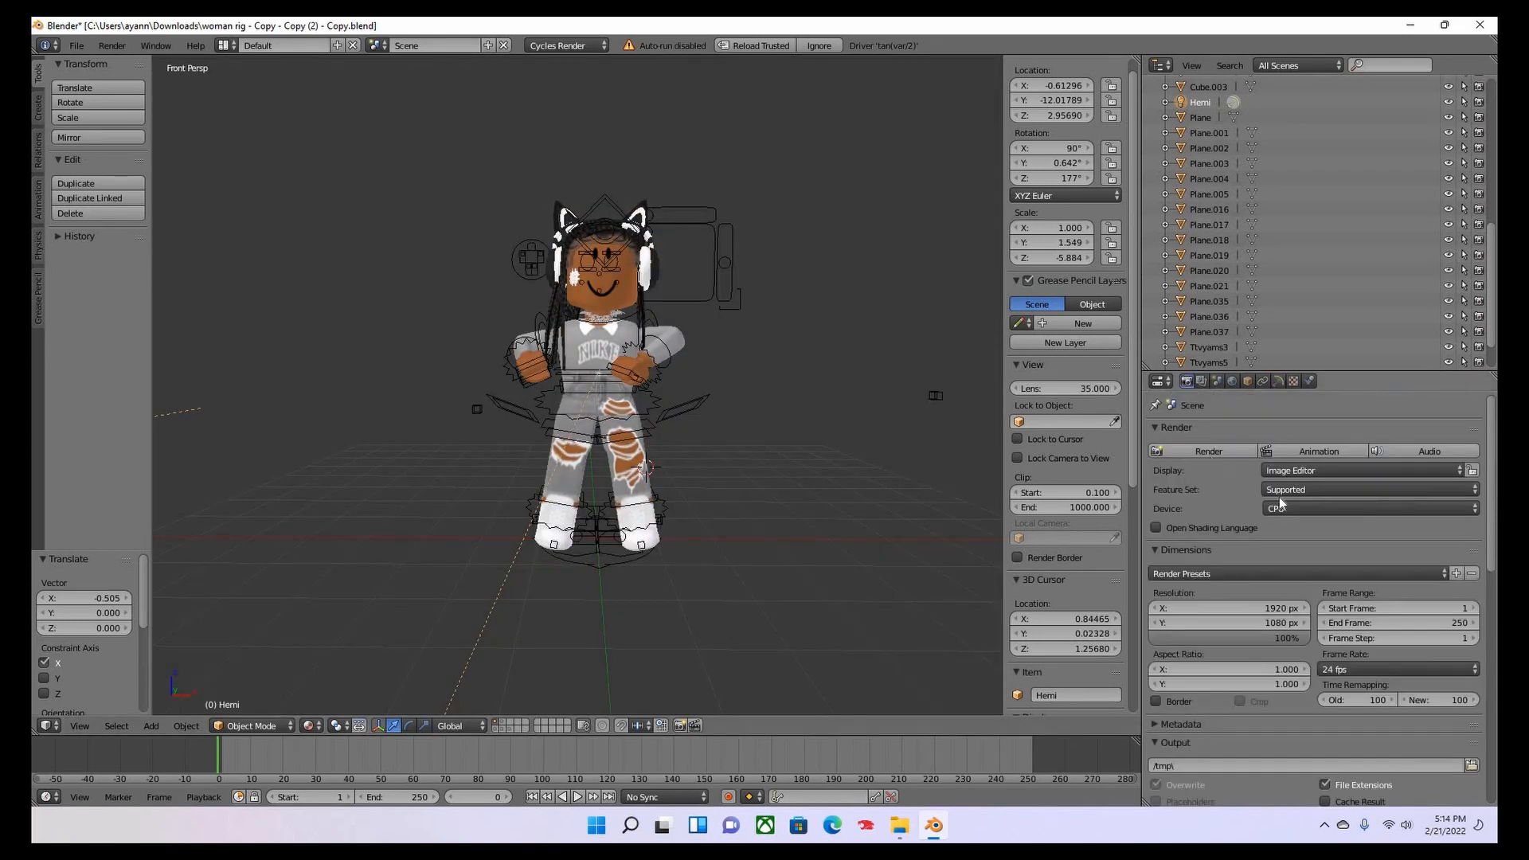
{"action": "scroll", "coordinate": [1292, 486], "scroll_direction": "down", "scroll_amount": 5}
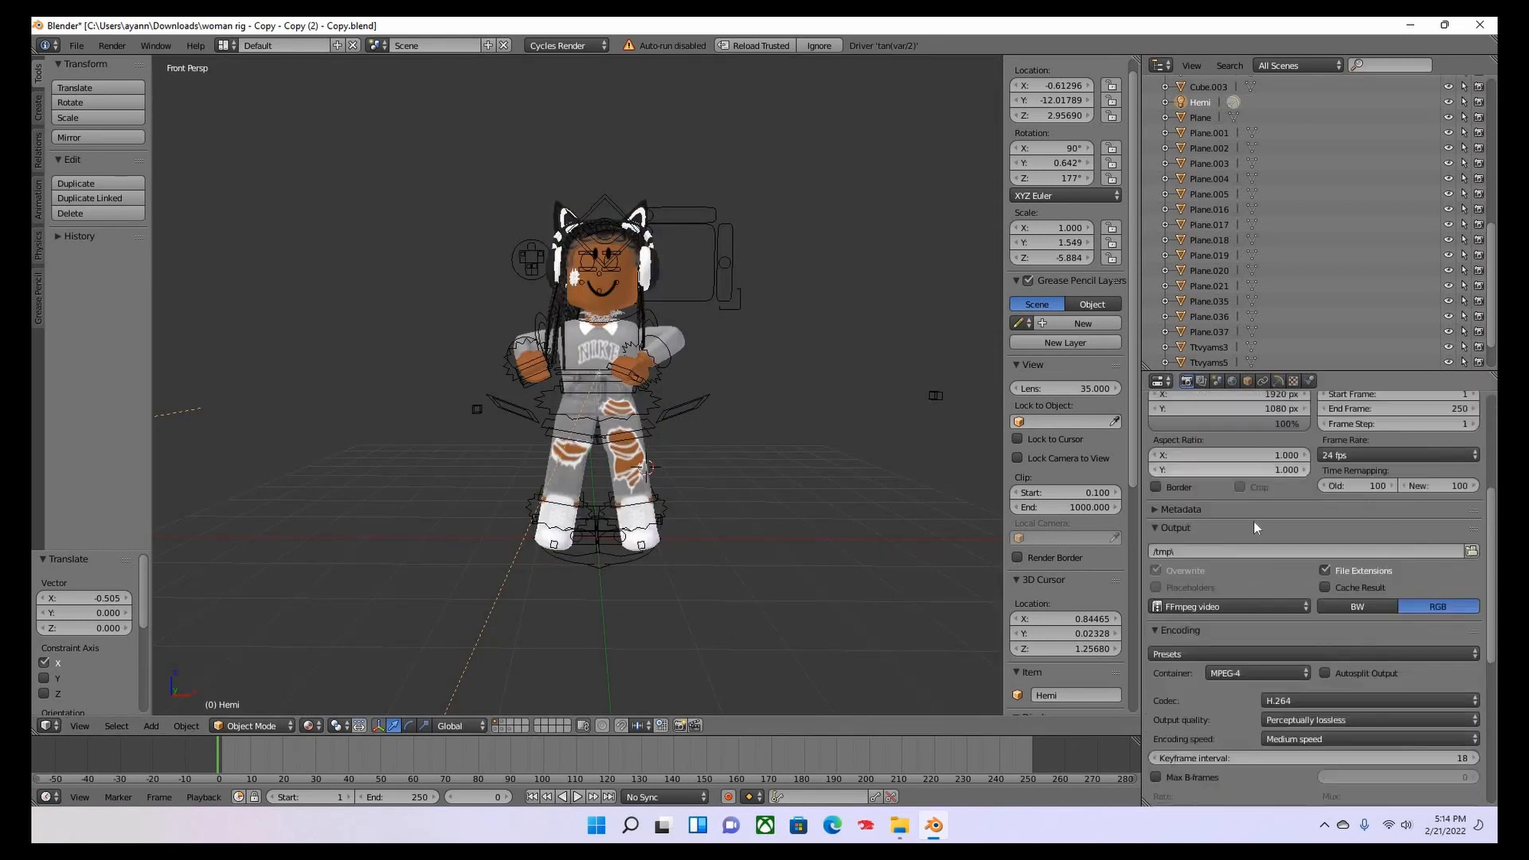
{"action": "scroll", "coordinate": [1254, 521], "scroll_direction": "down", "scroll_amount": 10}
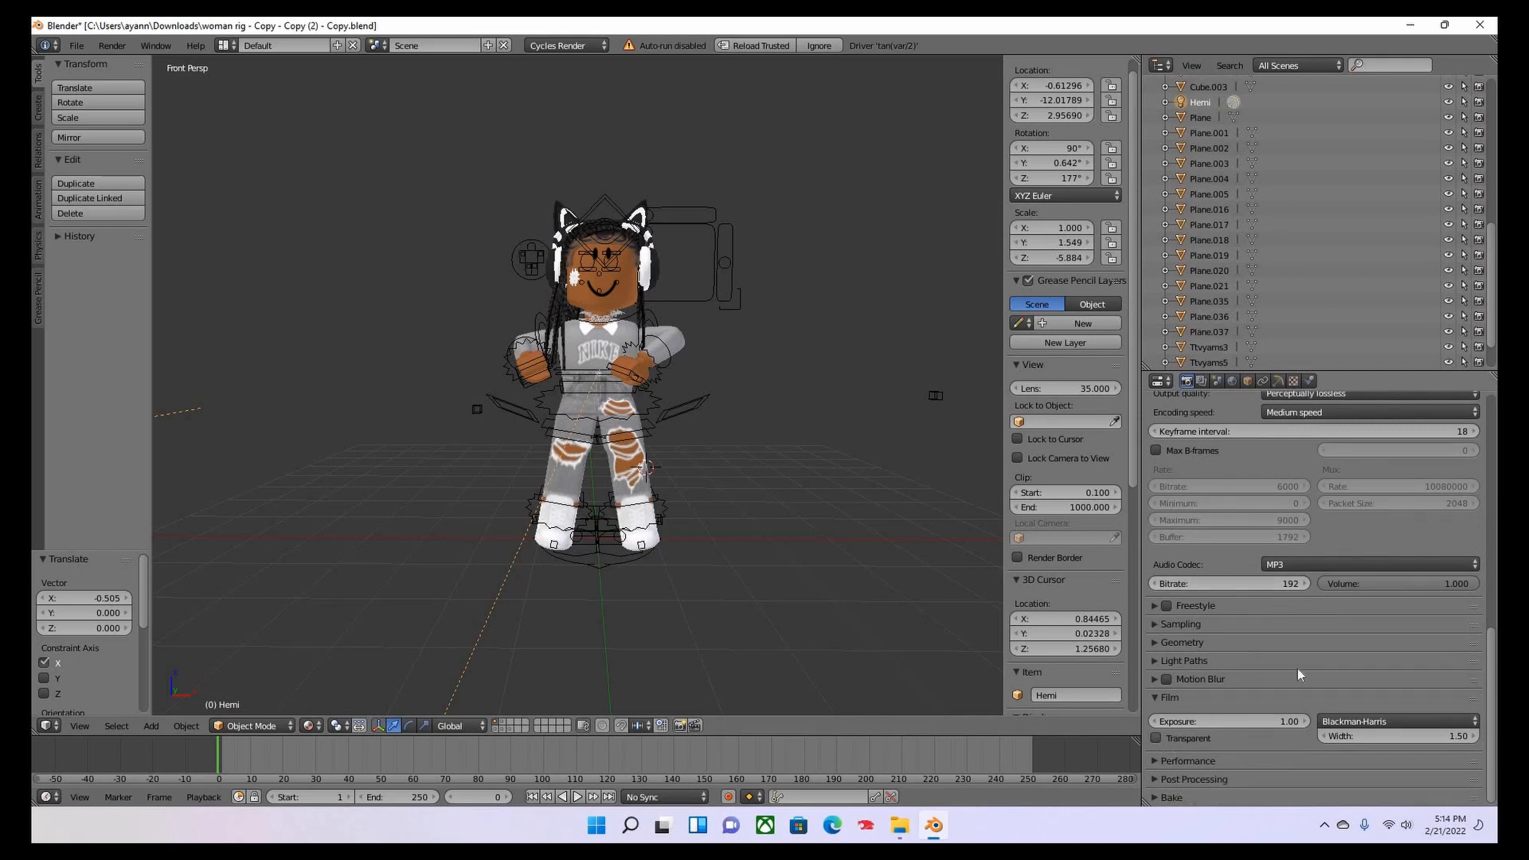
{"action": "left_click", "coordinate": [1183, 738]}
{"action": "scroll", "coordinate": [1199, 604], "scroll_direction": "up", "scroll_amount": 1}
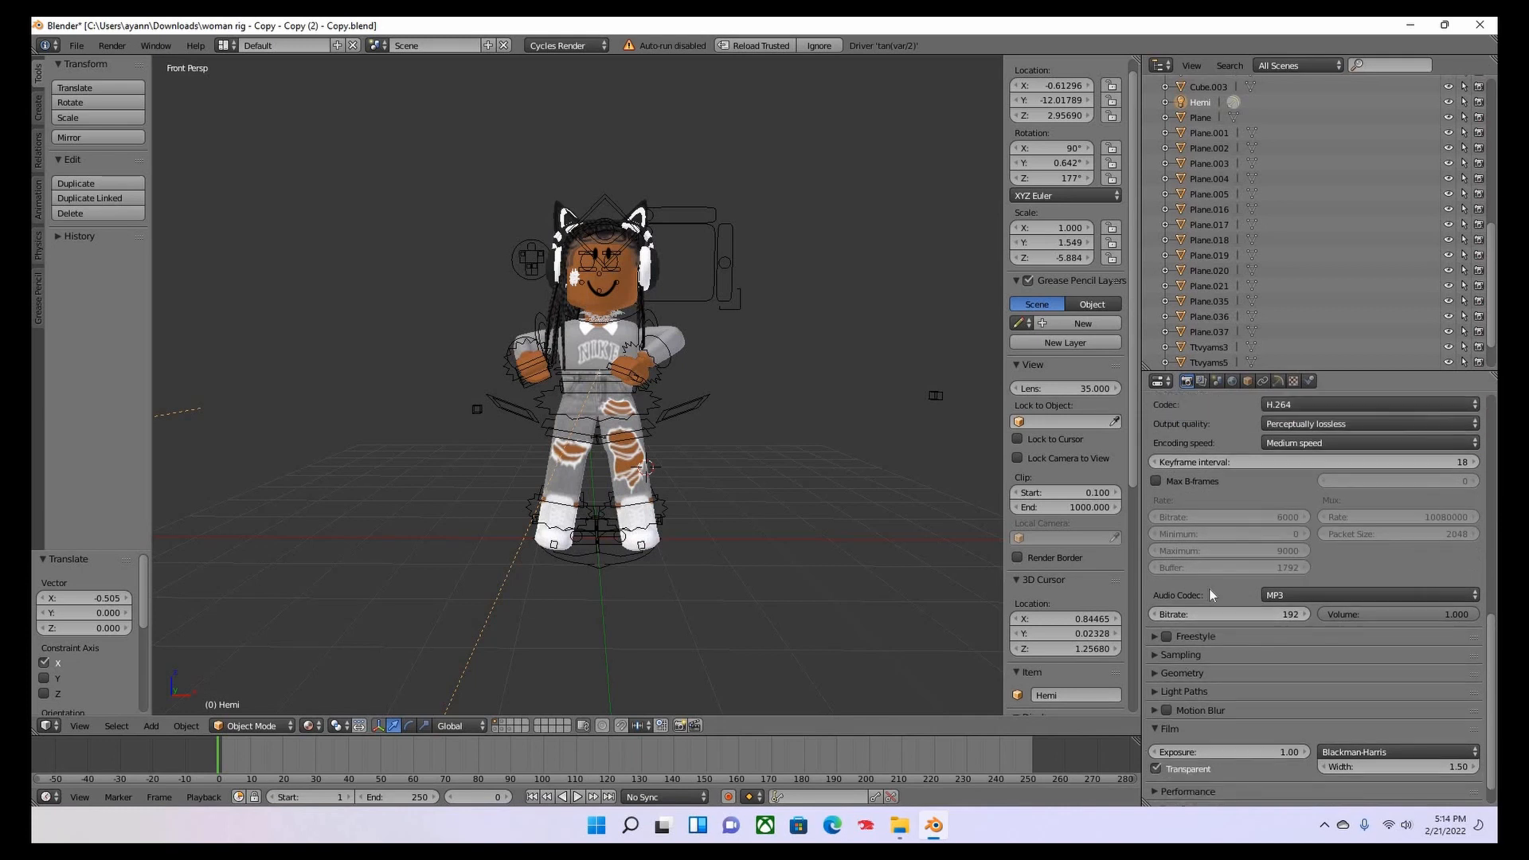
Change the render output file format to PNG.
{"action": "scroll", "coordinate": [1209, 589], "scroll_direction": "up", "scroll_amount": 10}
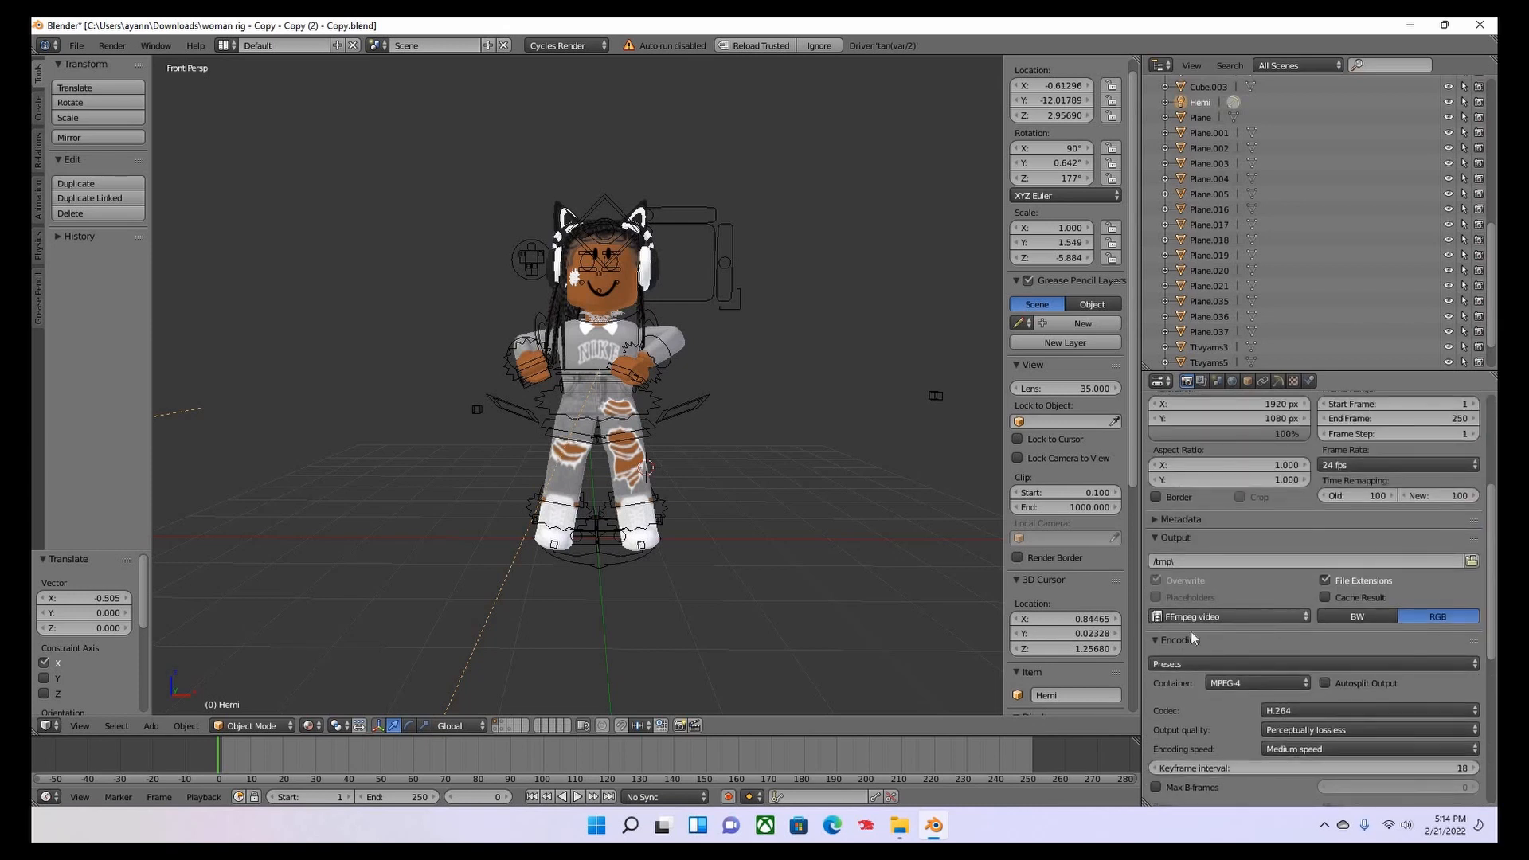
{"action": "left_click", "coordinate": [1267, 617]}
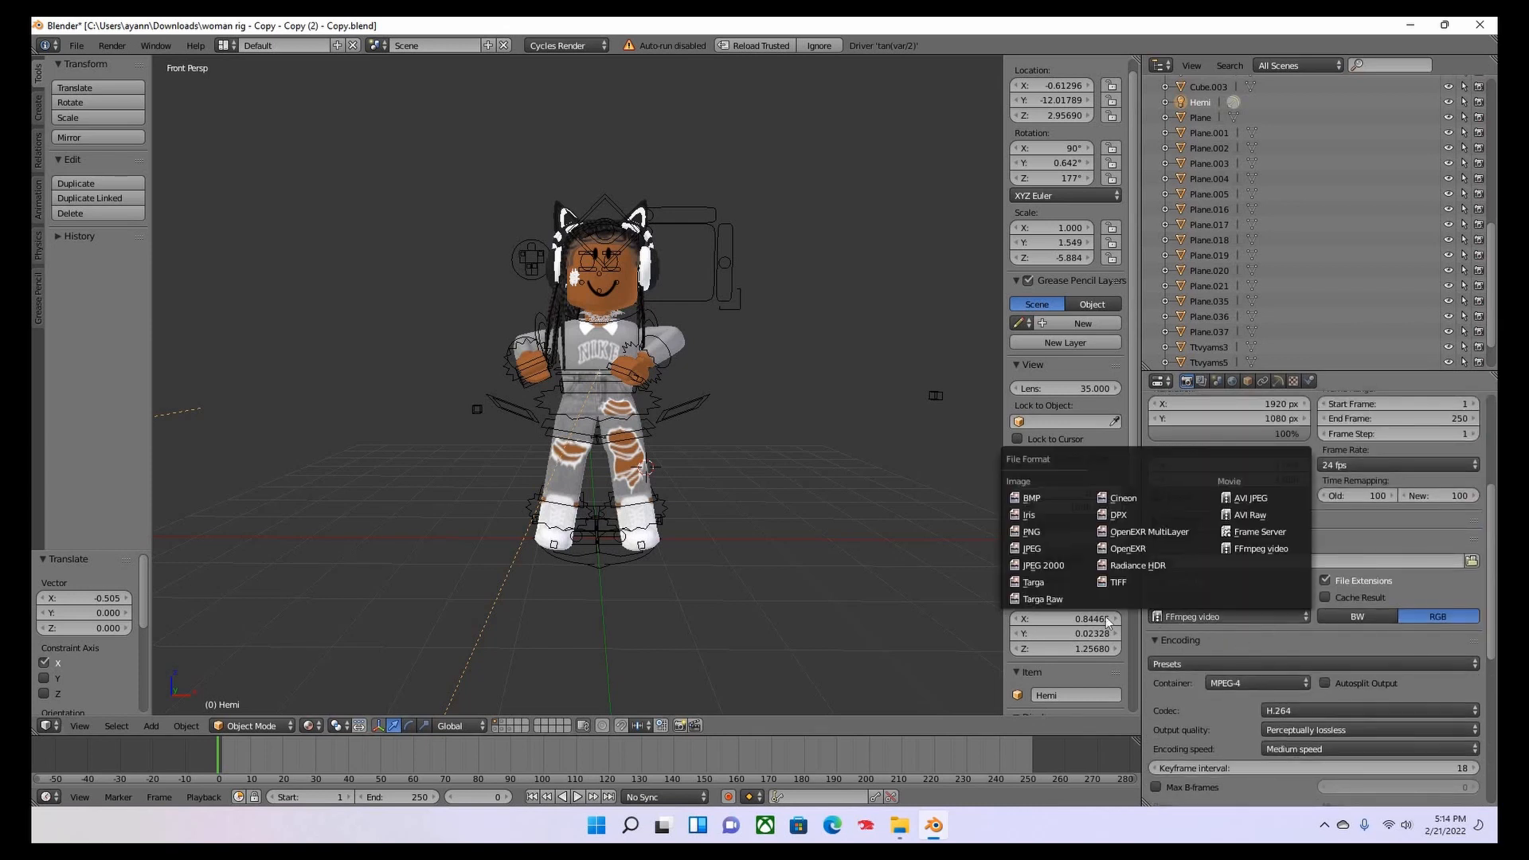
{"action": "left_click", "coordinate": [1255, 618]}
{"action": "left_click", "coordinate": [1243, 618]}
{"action": "left_click", "coordinate": [1052, 530]}
{"action": "scroll", "coordinate": [1269, 538], "scroll_direction": "up", "scroll_amount": 6}
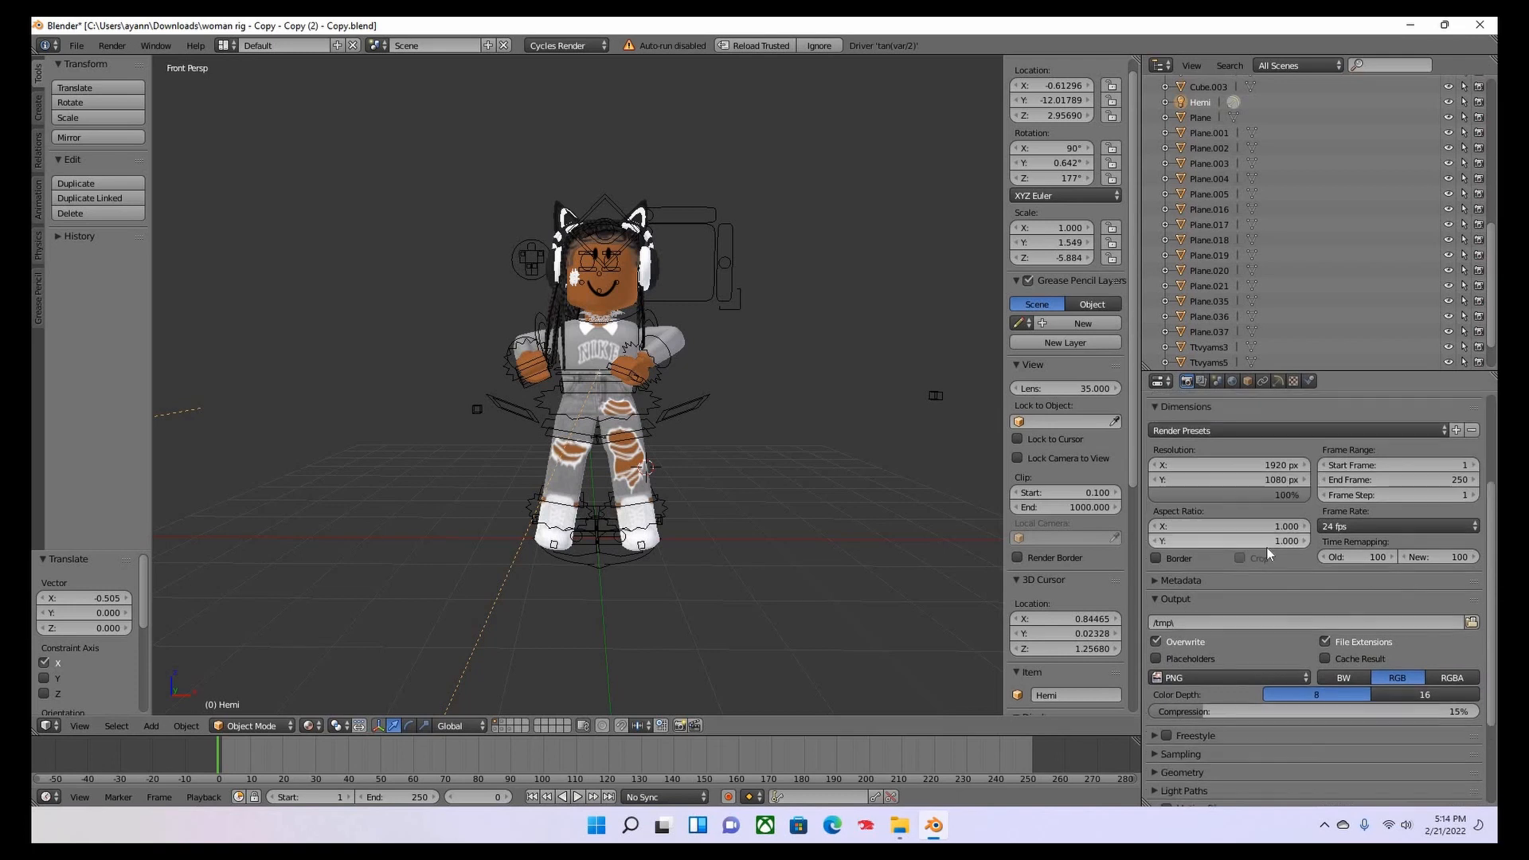
{"action": "scroll", "coordinate": [1212, 489], "scroll_direction": "up", "scroll_amount": 1}
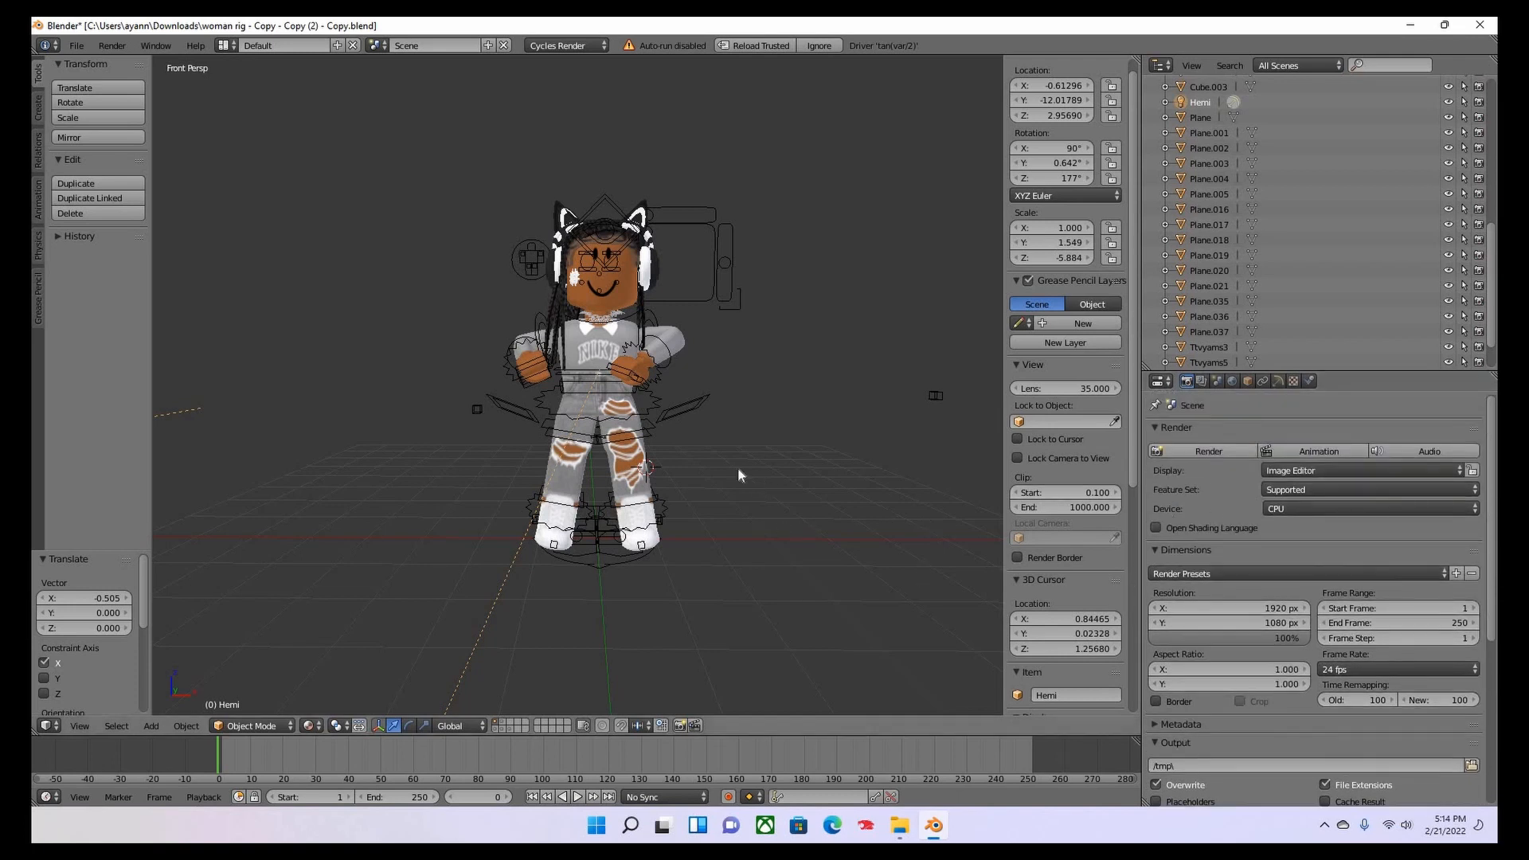
Nudge the Hemi lamp about -0.027 along X, -0.002 along Y and -0.018 along Z.
{"action": "scroll", "coordinate": [724, 456], "scroll_direction": "up", "scroll_amount": 1}
{"action": "scroll", "coordinate": [821, 471], "scroll_direction": "down", "scroll_amount": 3}
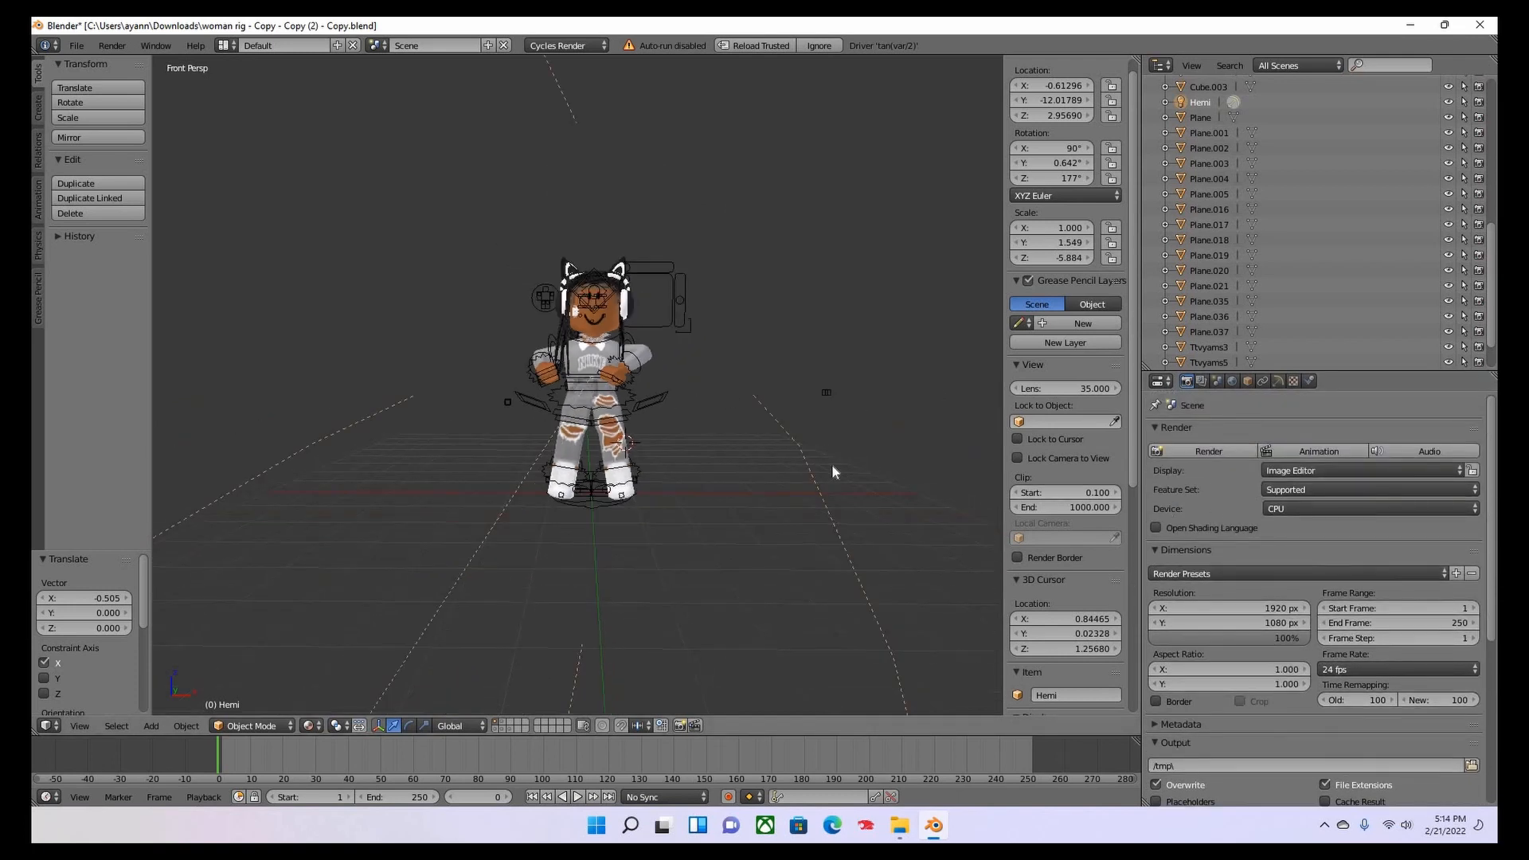
{"action": "scroll", "coordinate": [833, 471], "scroll_direction": "up", "scroll_amount": 3}
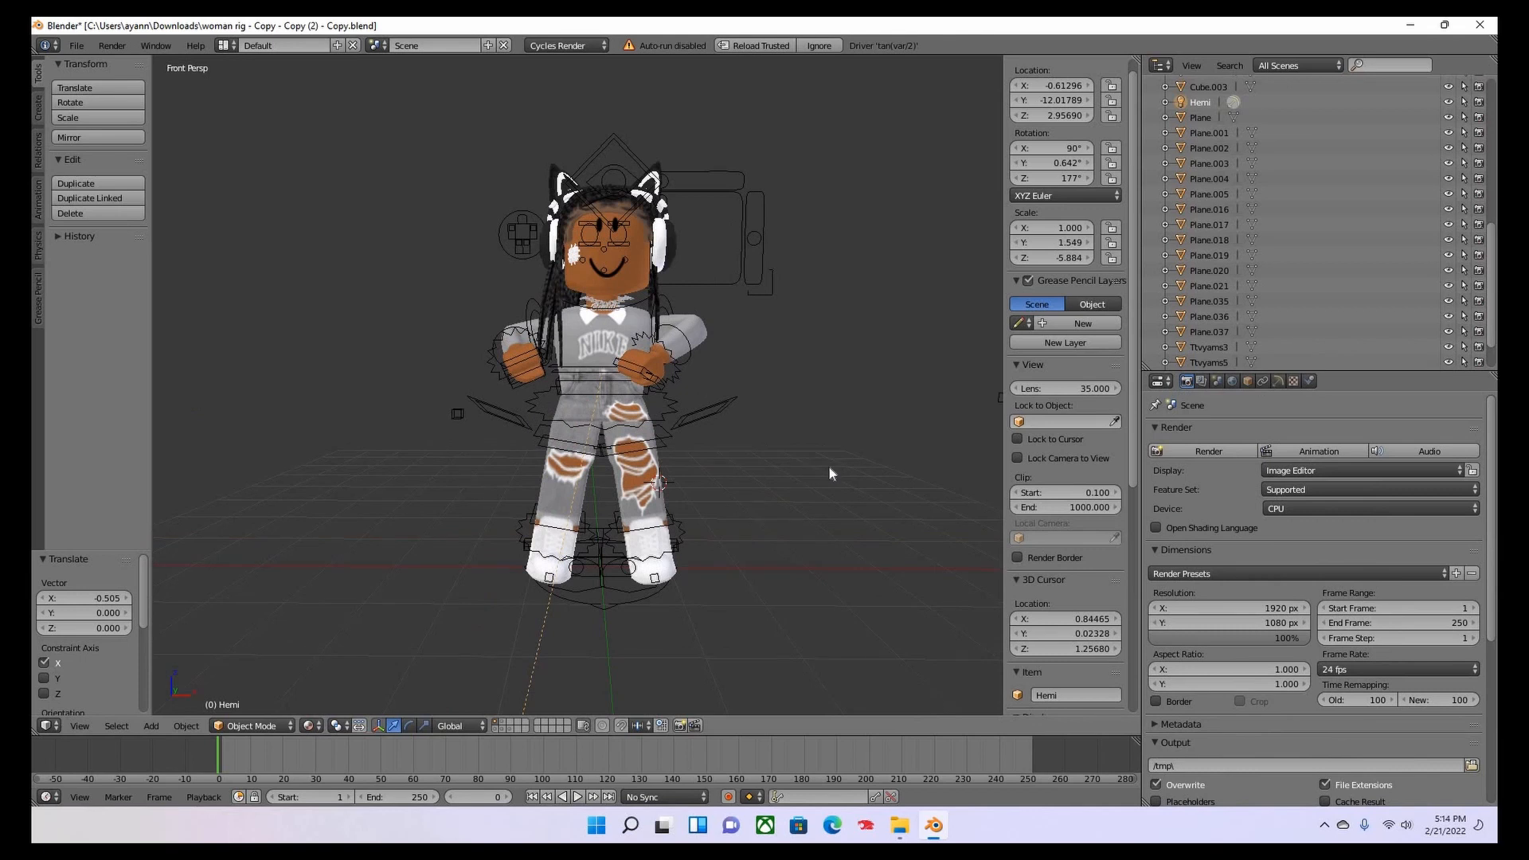
{"action": "key", "text": "g"}
{"action": "left_click", "coordinate": [714, 327]}
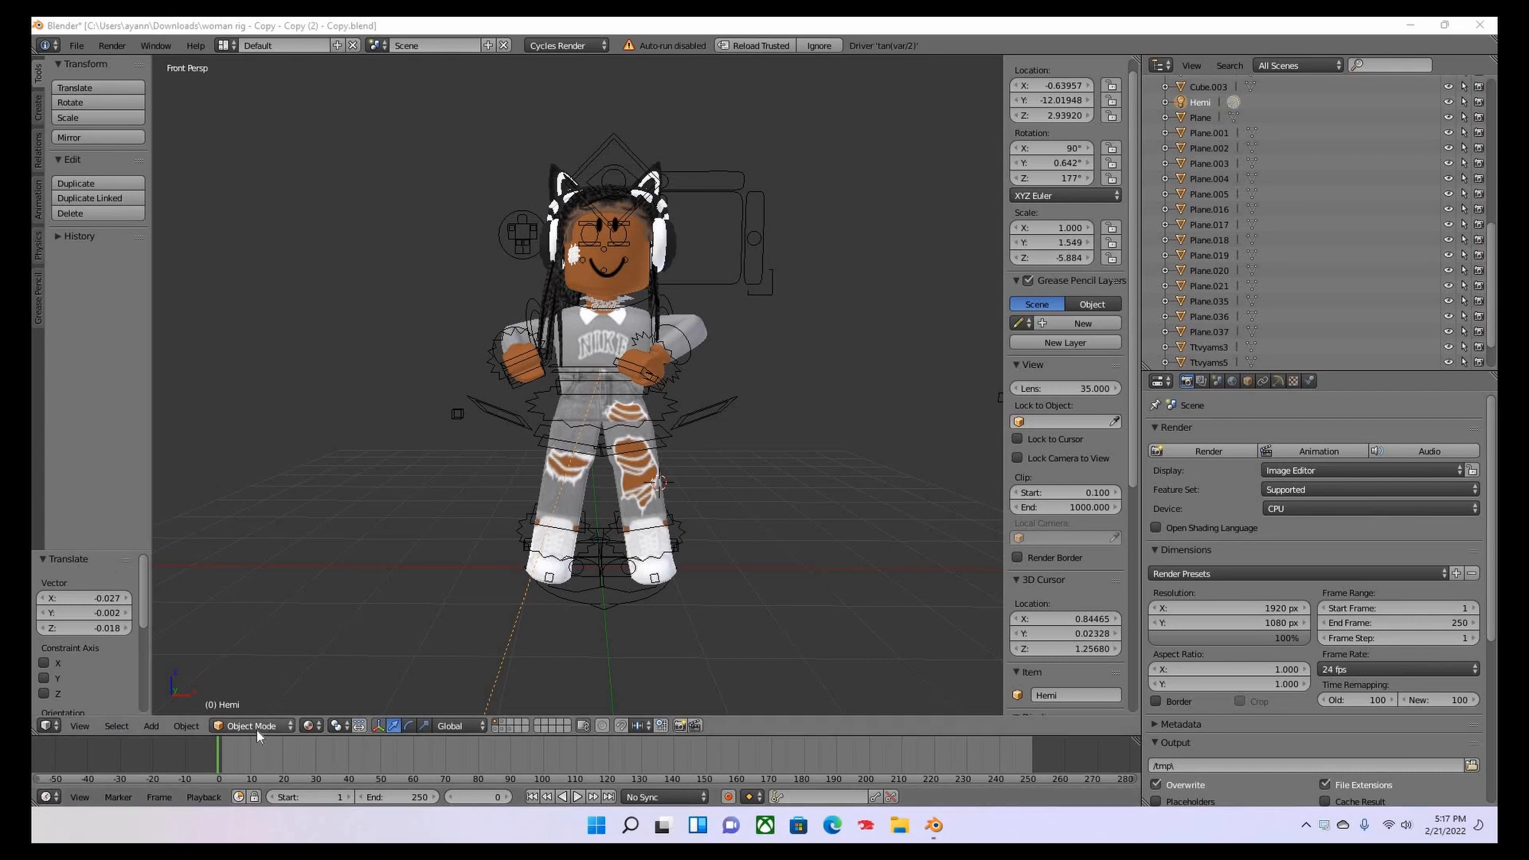
Add a camera at the 3D cursor and switch the viewport to look through it.
{"action": "left_click", "coordinate": [151, 726]}
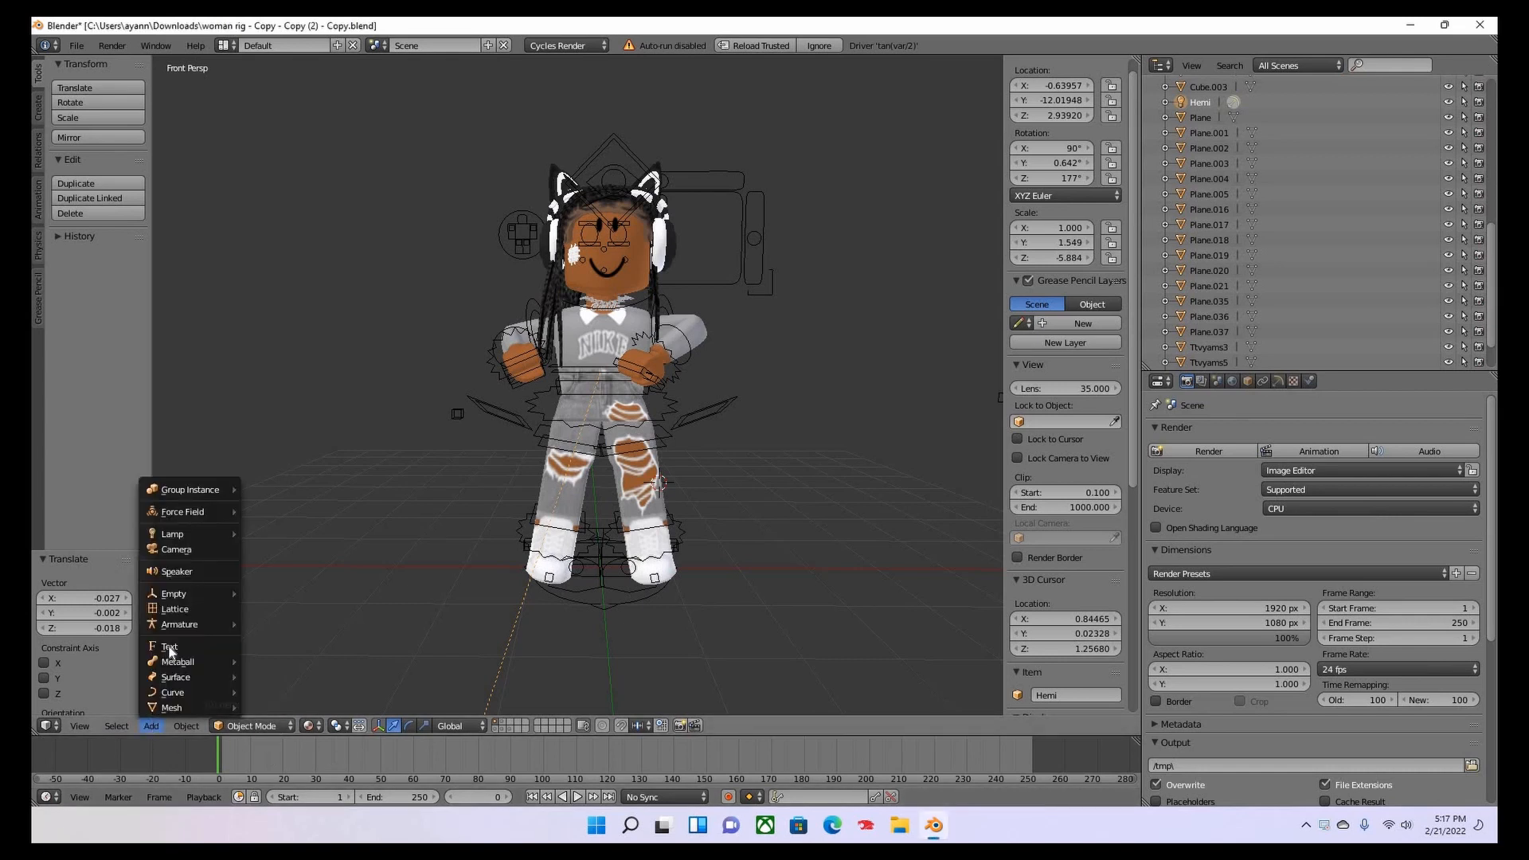
{"action": "left_click", "coordinate": [176, 549]}
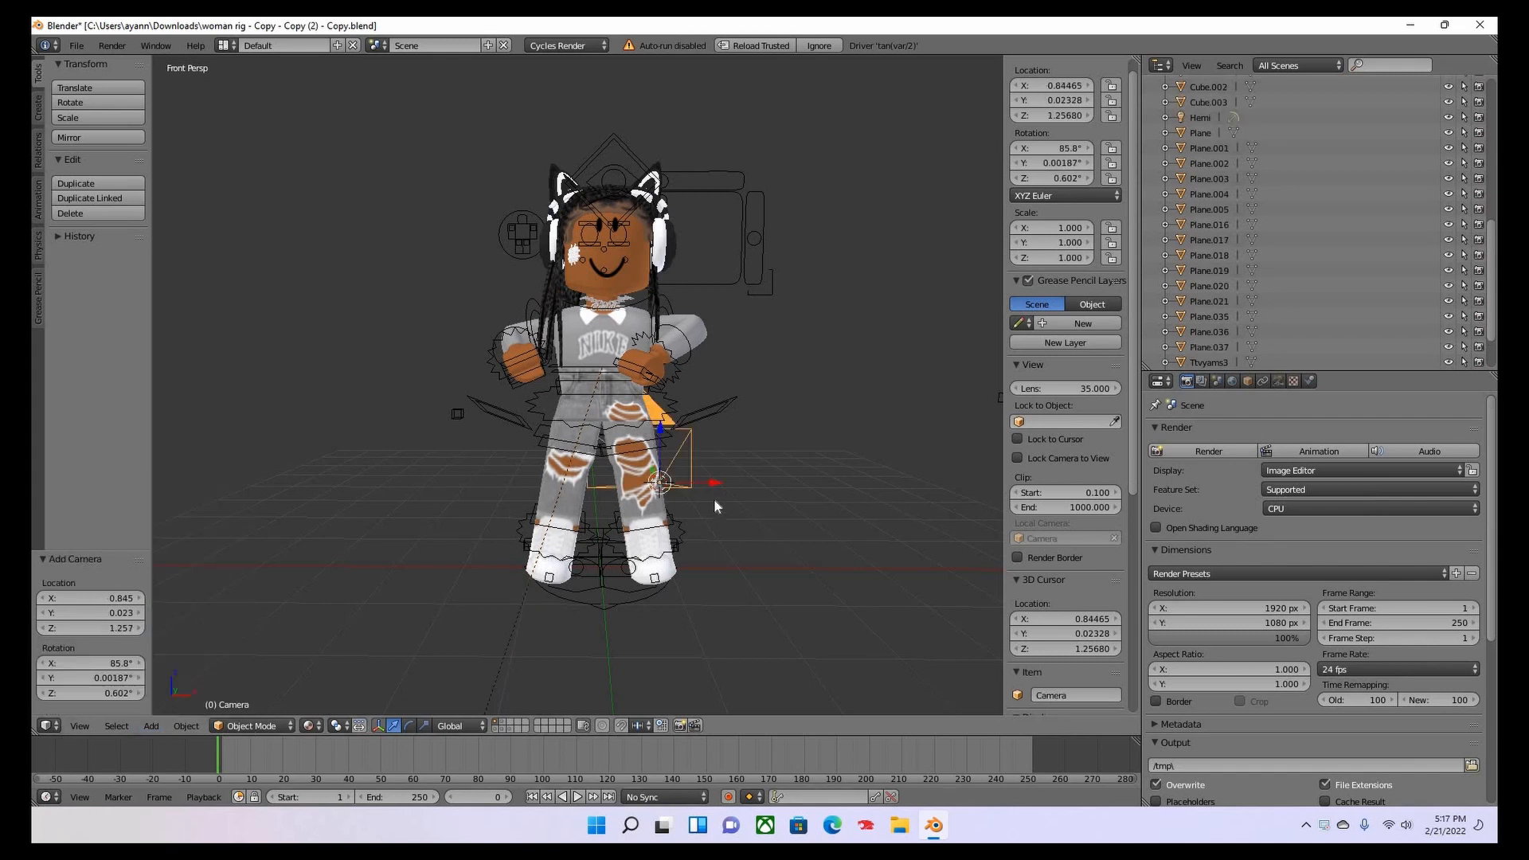
{"action": "left_click", "coordinate": [86, 724]}
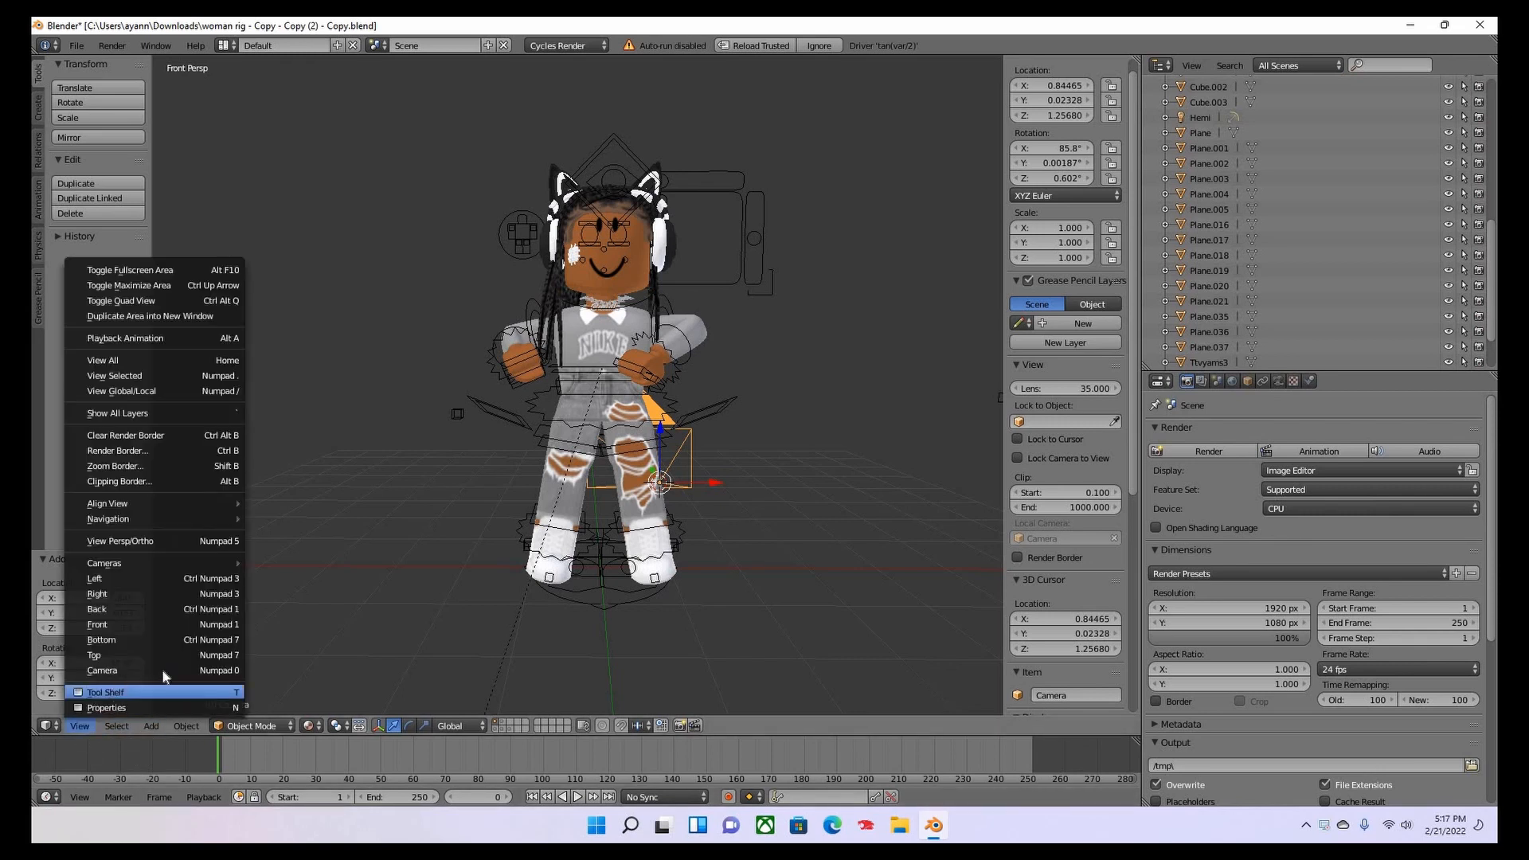
{"action": "key", "text": "Return"}
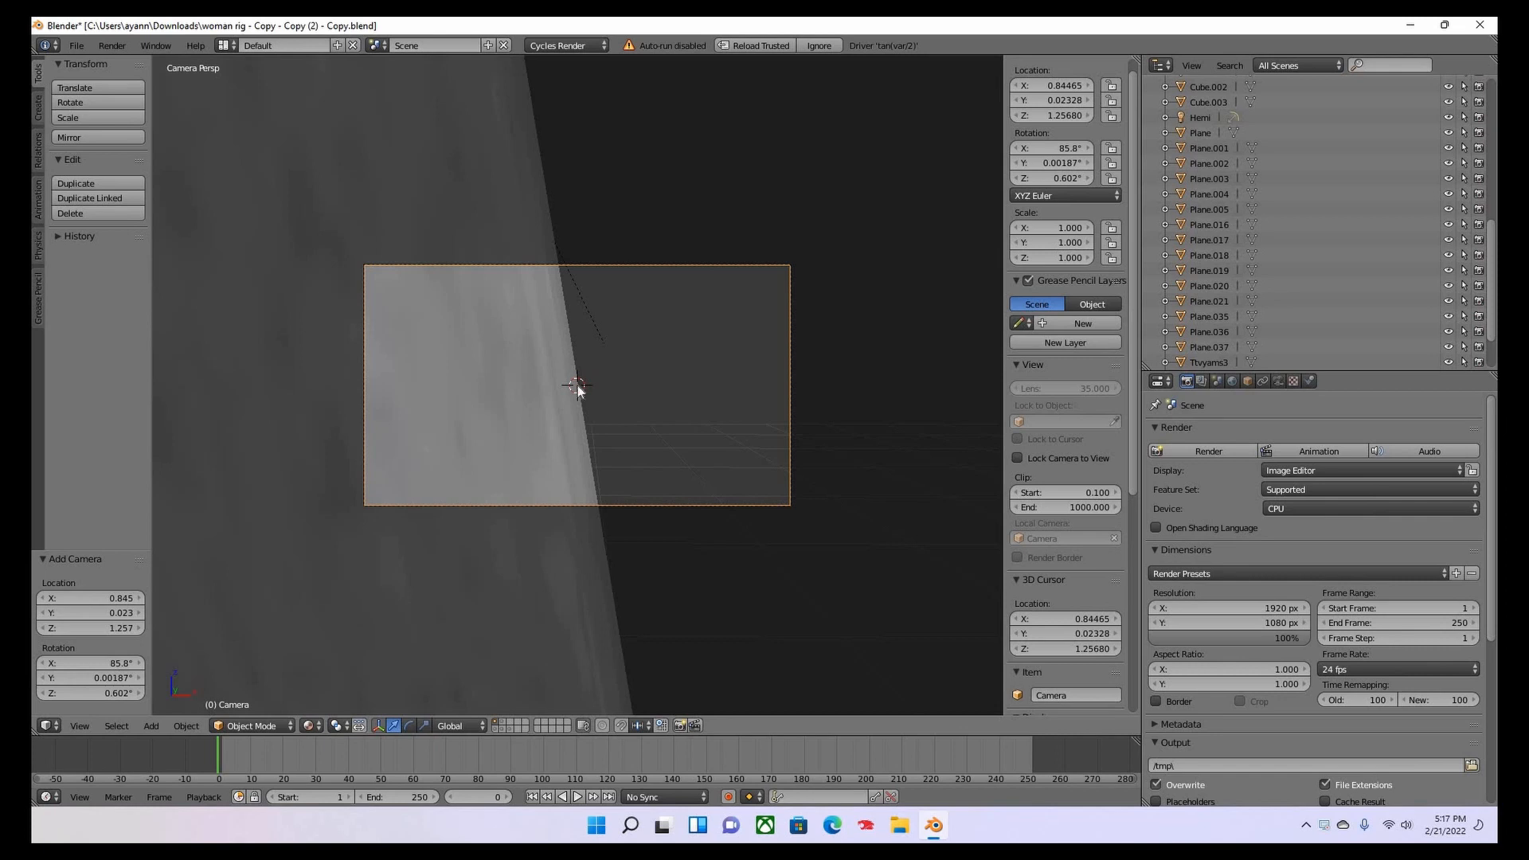
Fly the camera back to about X -0.084, Y -12.879, Z 3.383 so its frame contains the whole avatar from the front.
{"action": "key", "text": "shift+f"}
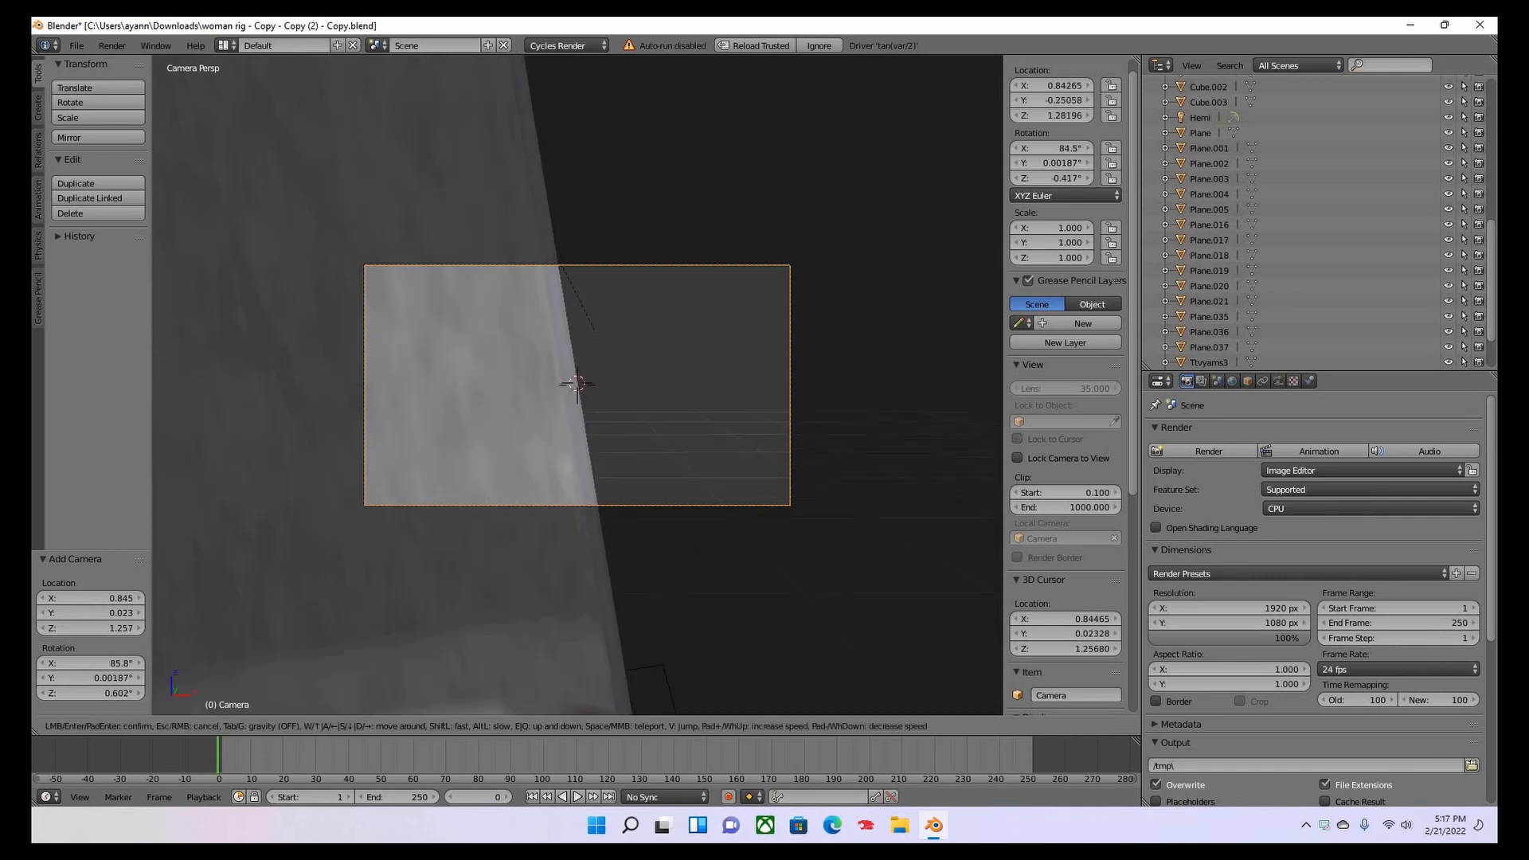
{"action": "key", "text": "a"}
{"action": "key", "text": "s"}
{"action": "key", "text": "s"}
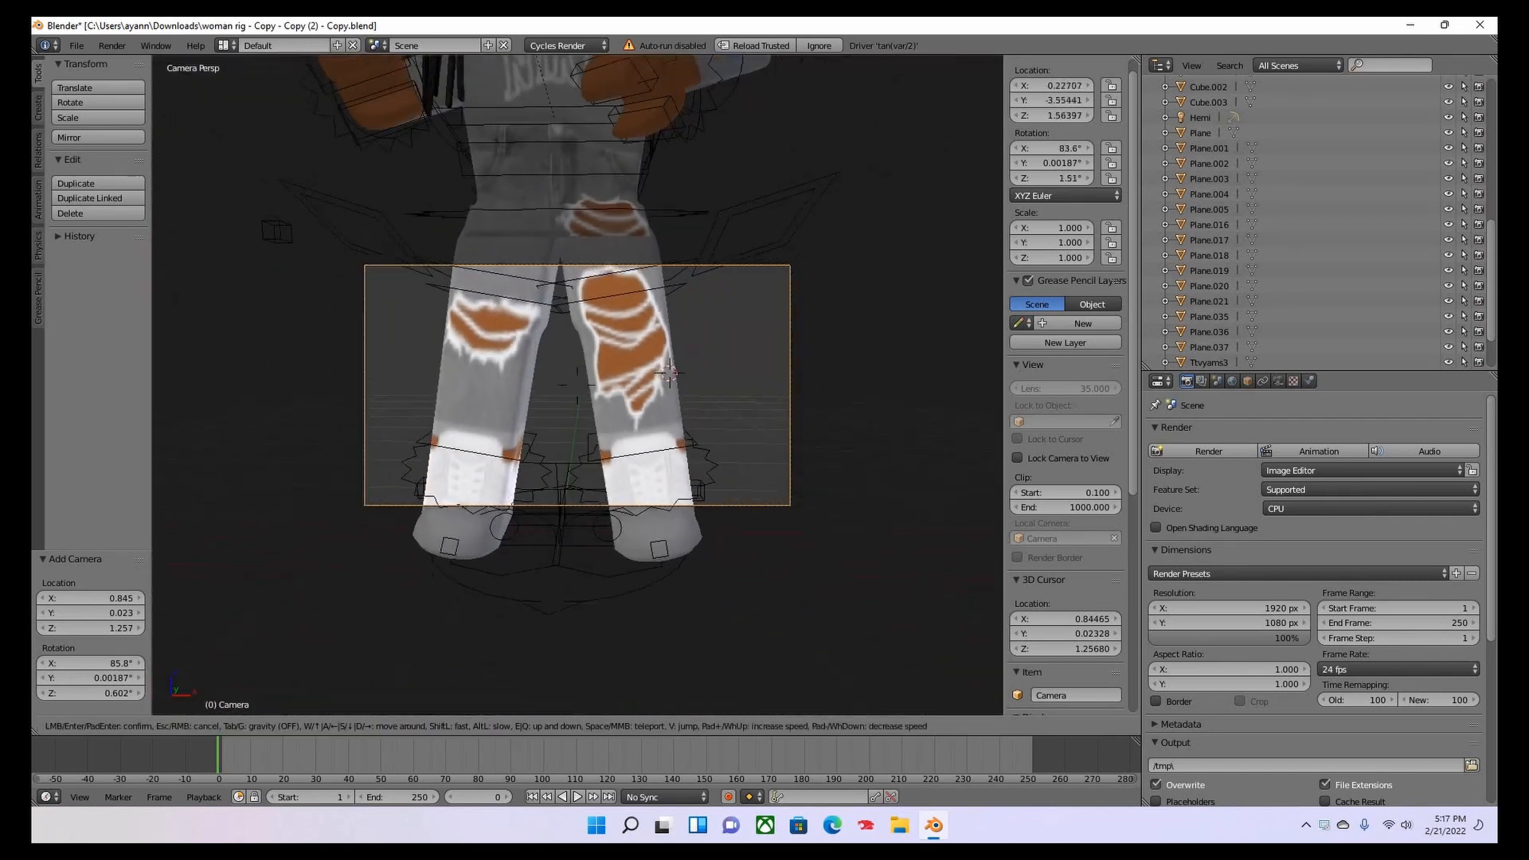
{"action": "key", "text": "s"}
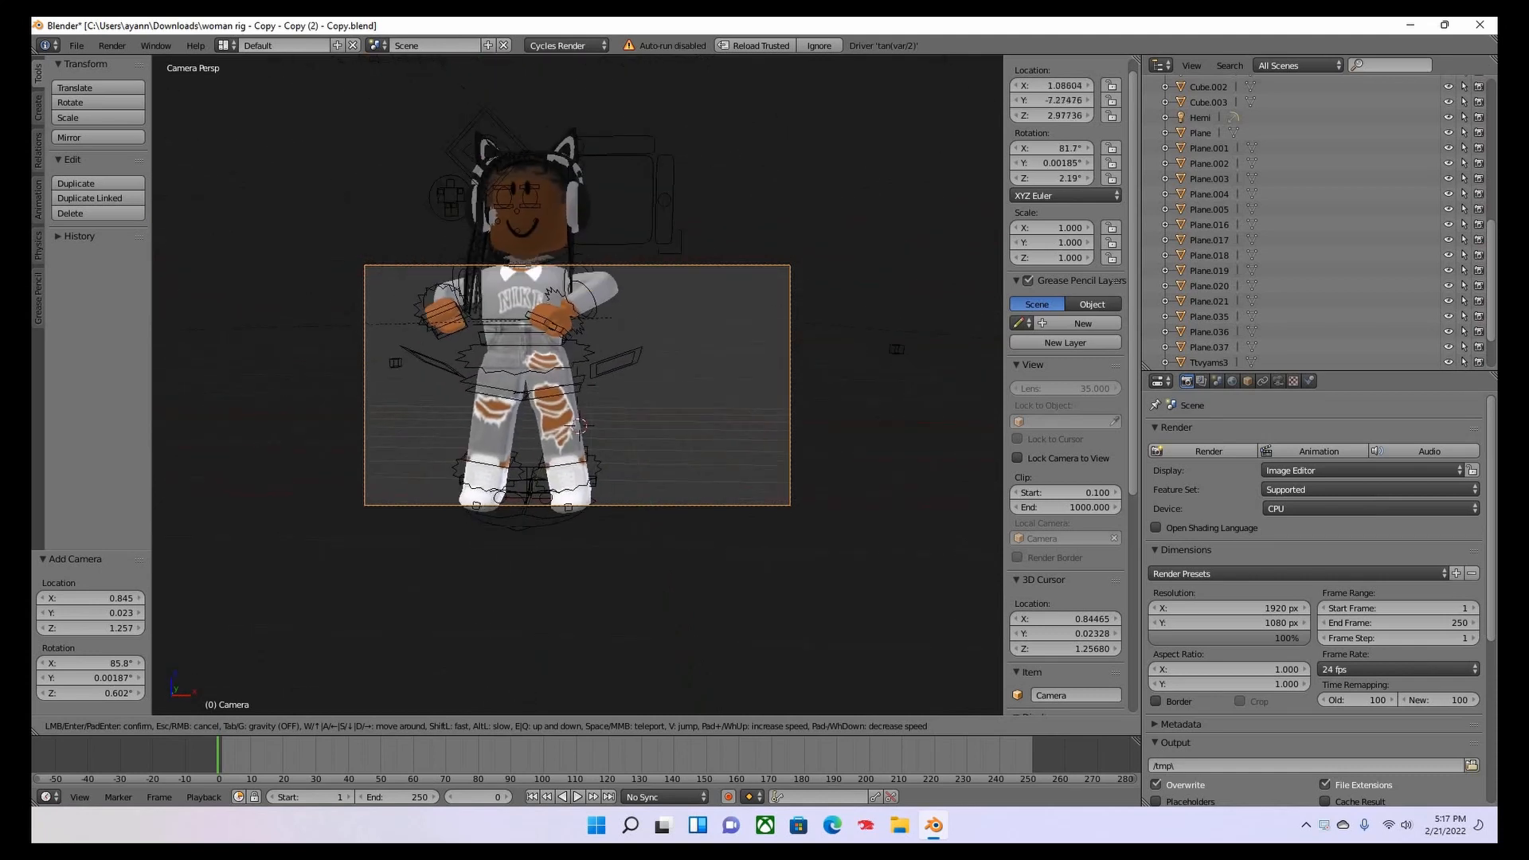
{"action": "key", "text": "s"}
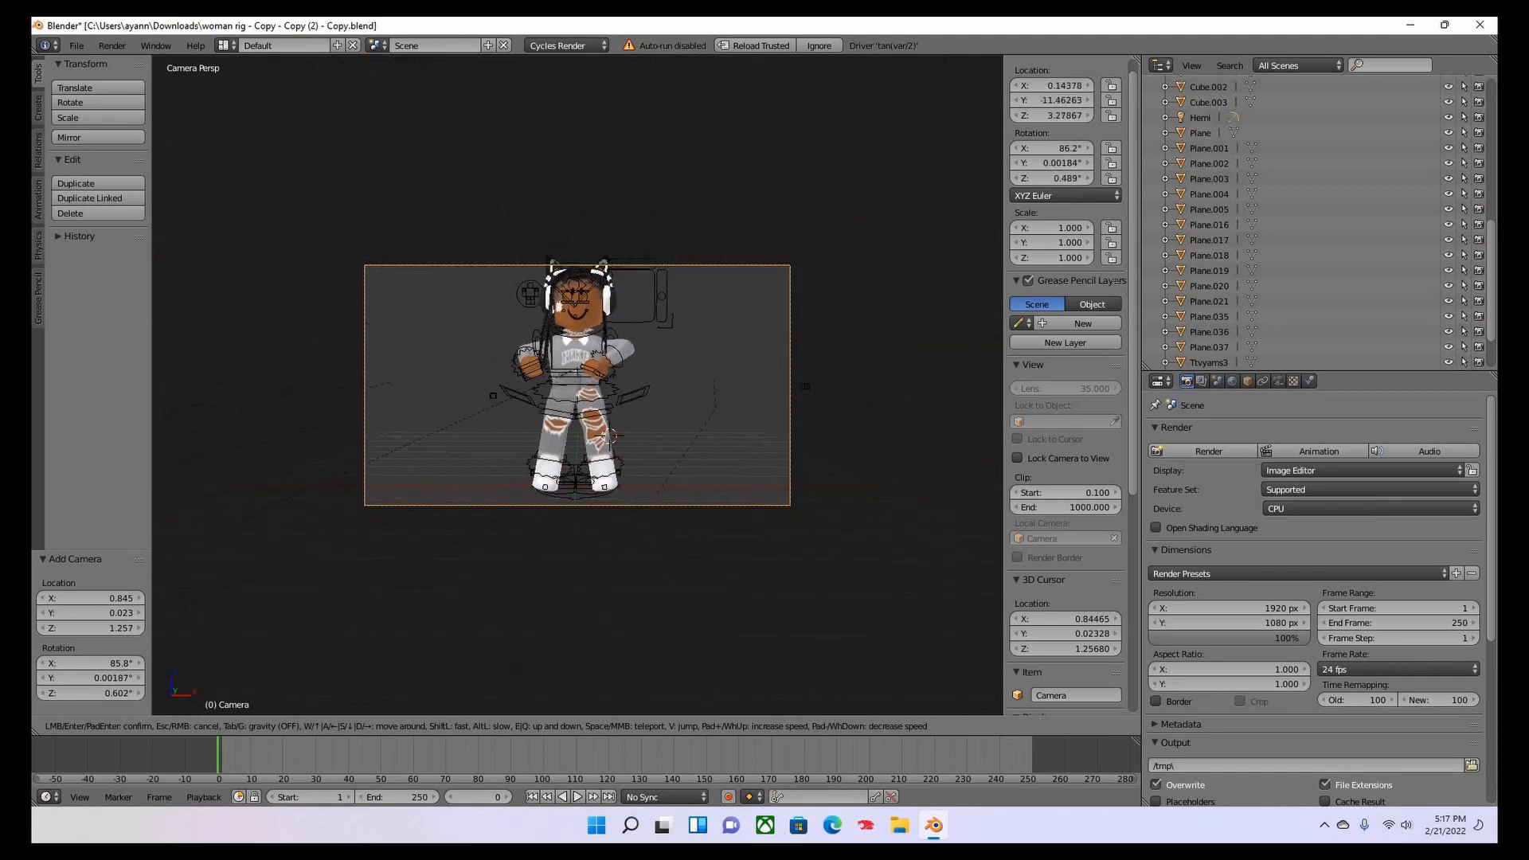
{"action": "key", "text": "s"}
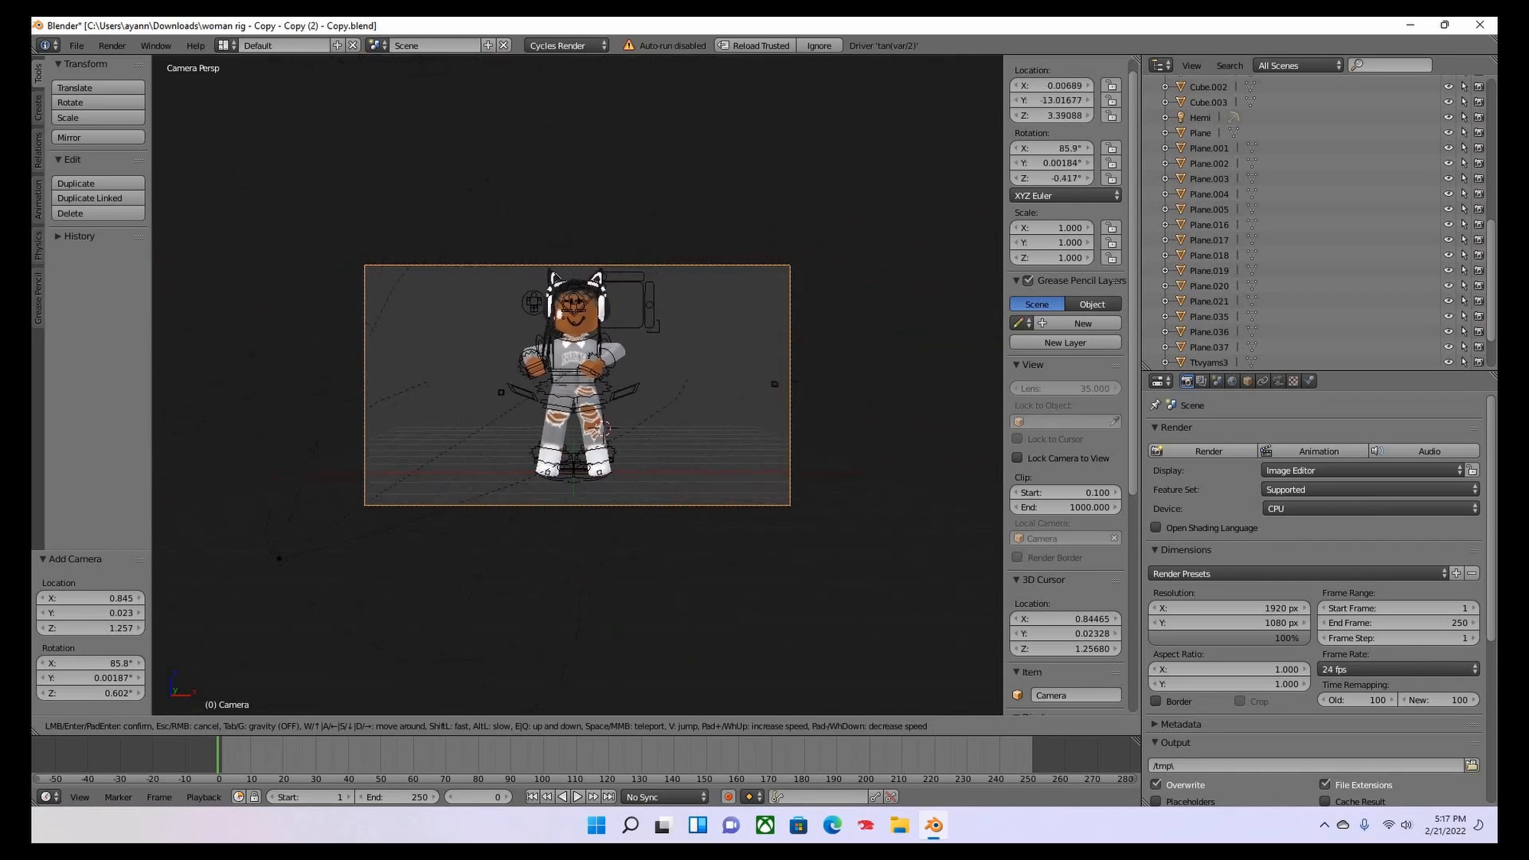
{"action": "key", "text": "w"}
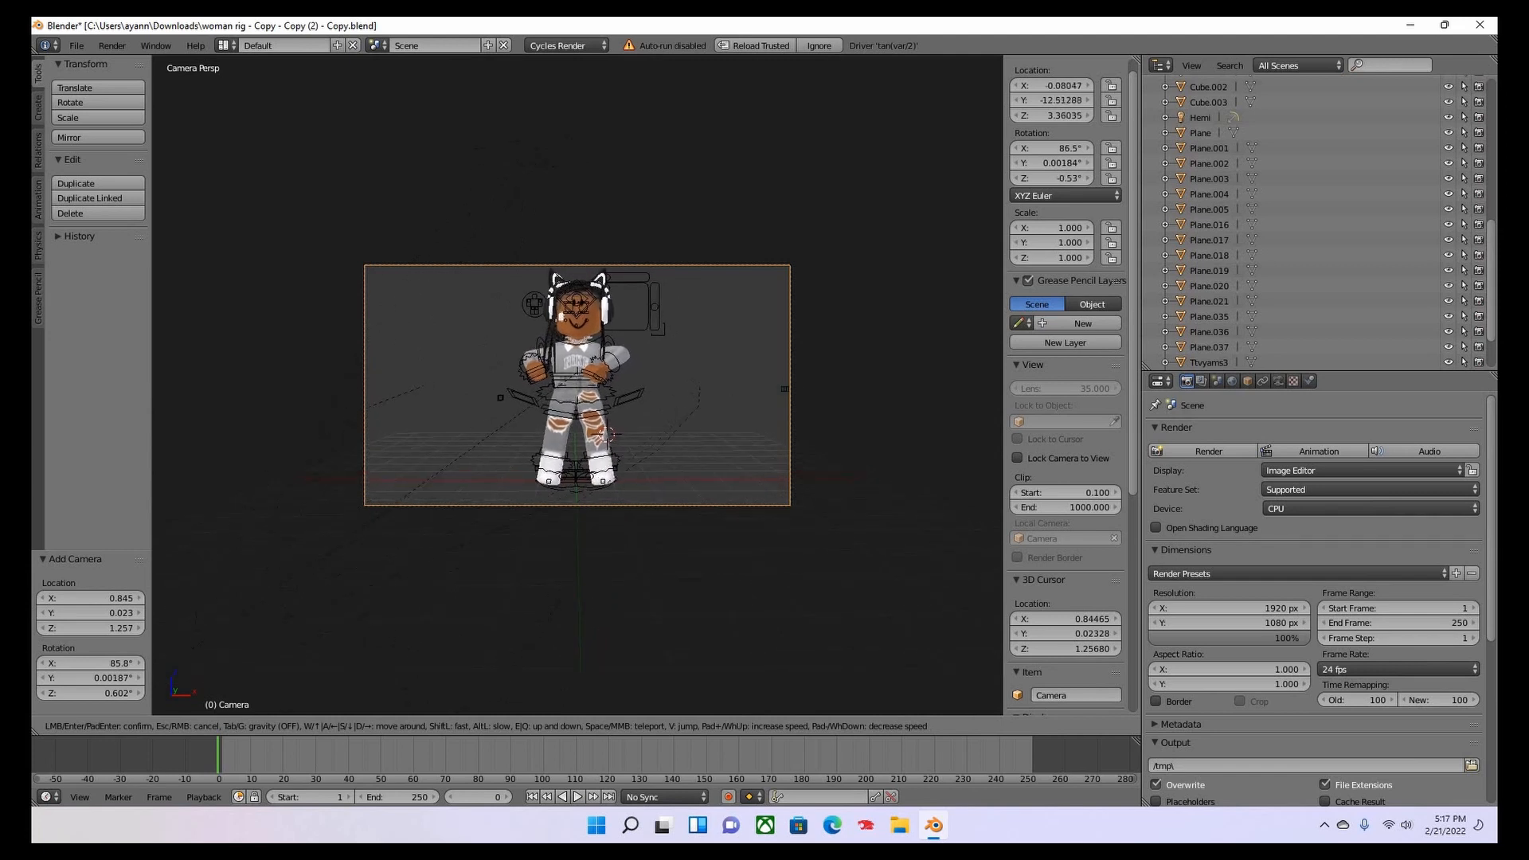
{"action": "key", "text": "s"}
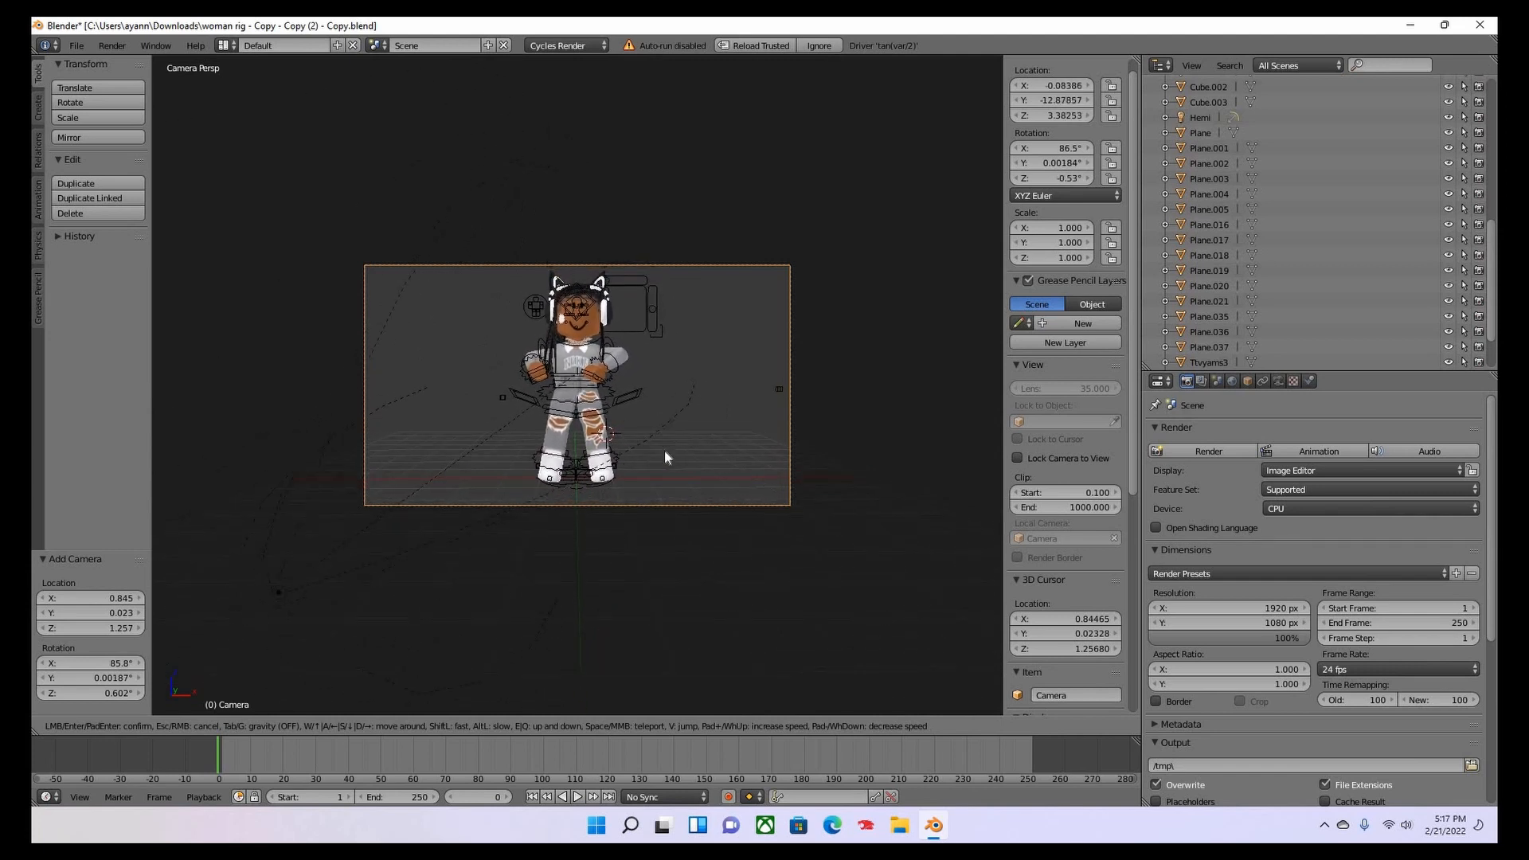
{"action": "left_click", "coordinate": [578, 392]}
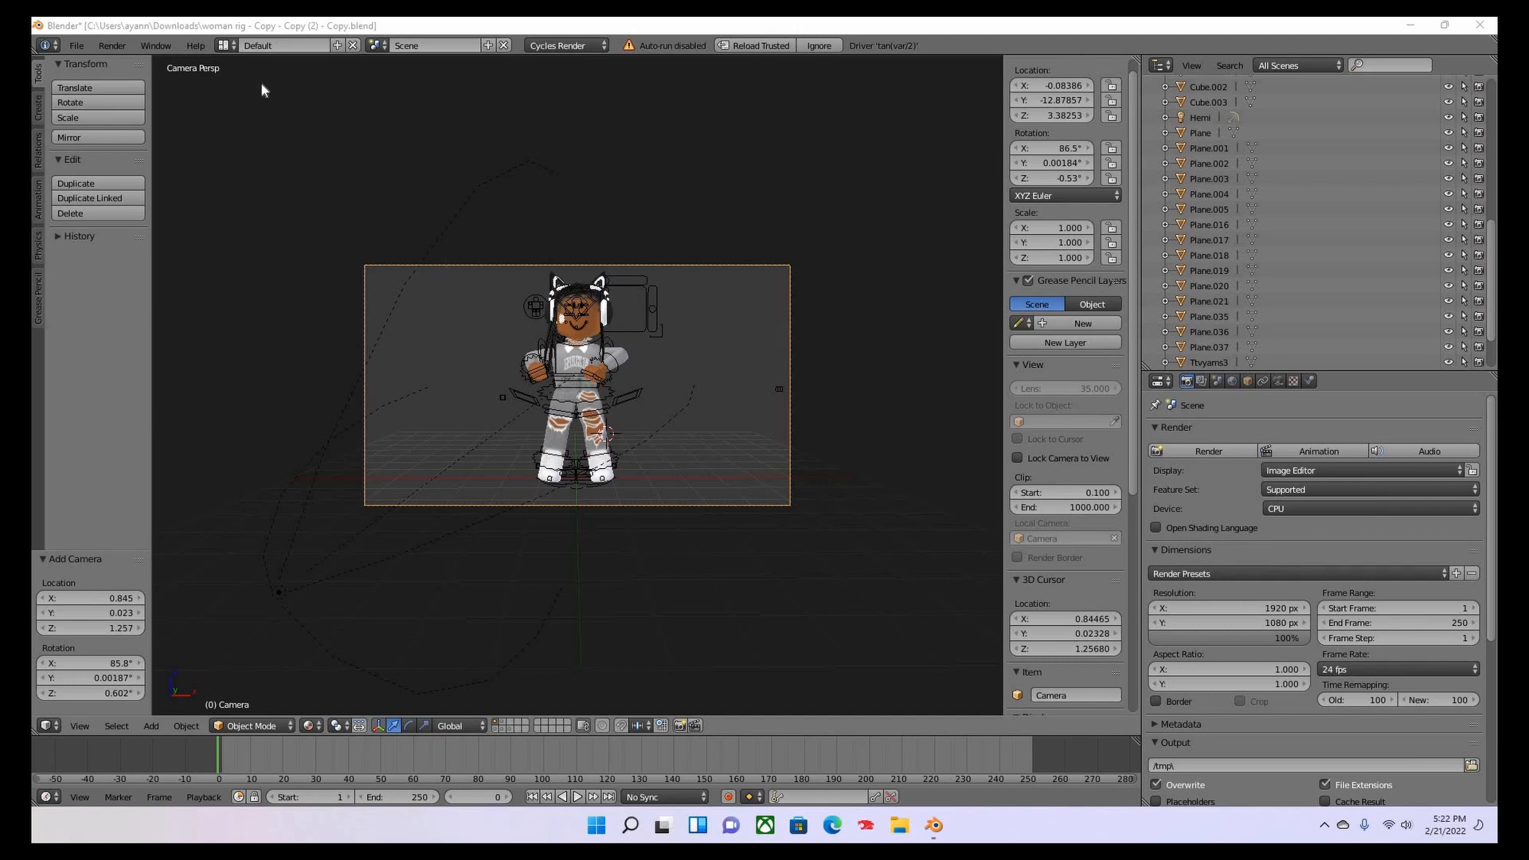
Render a still image of the avatar through the camera.
{"action": "left_click", "coordinate": [114, 50]}
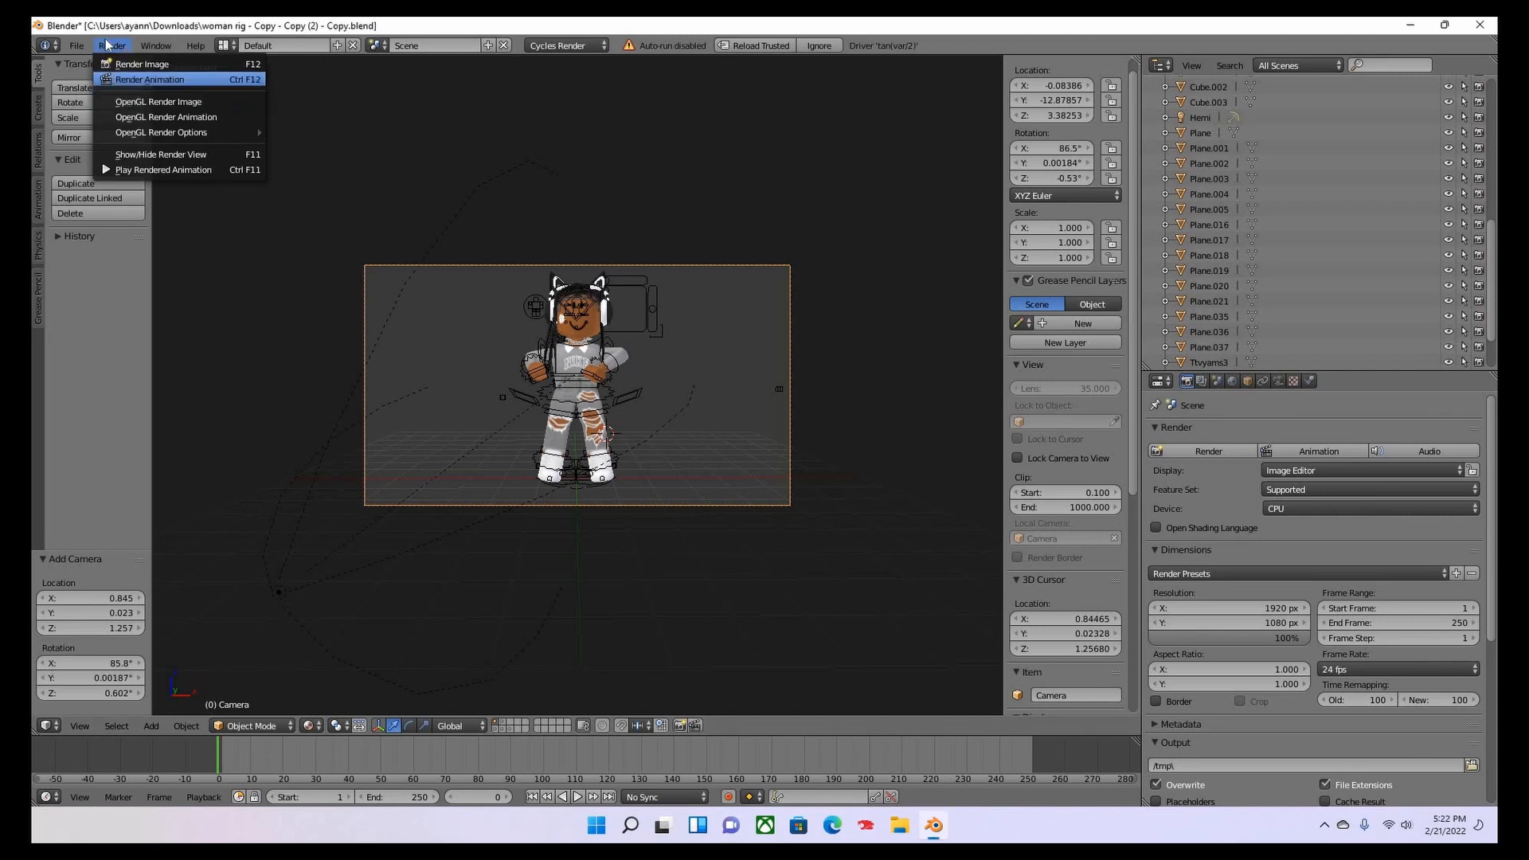
{"action": "key", "text": "F12"}
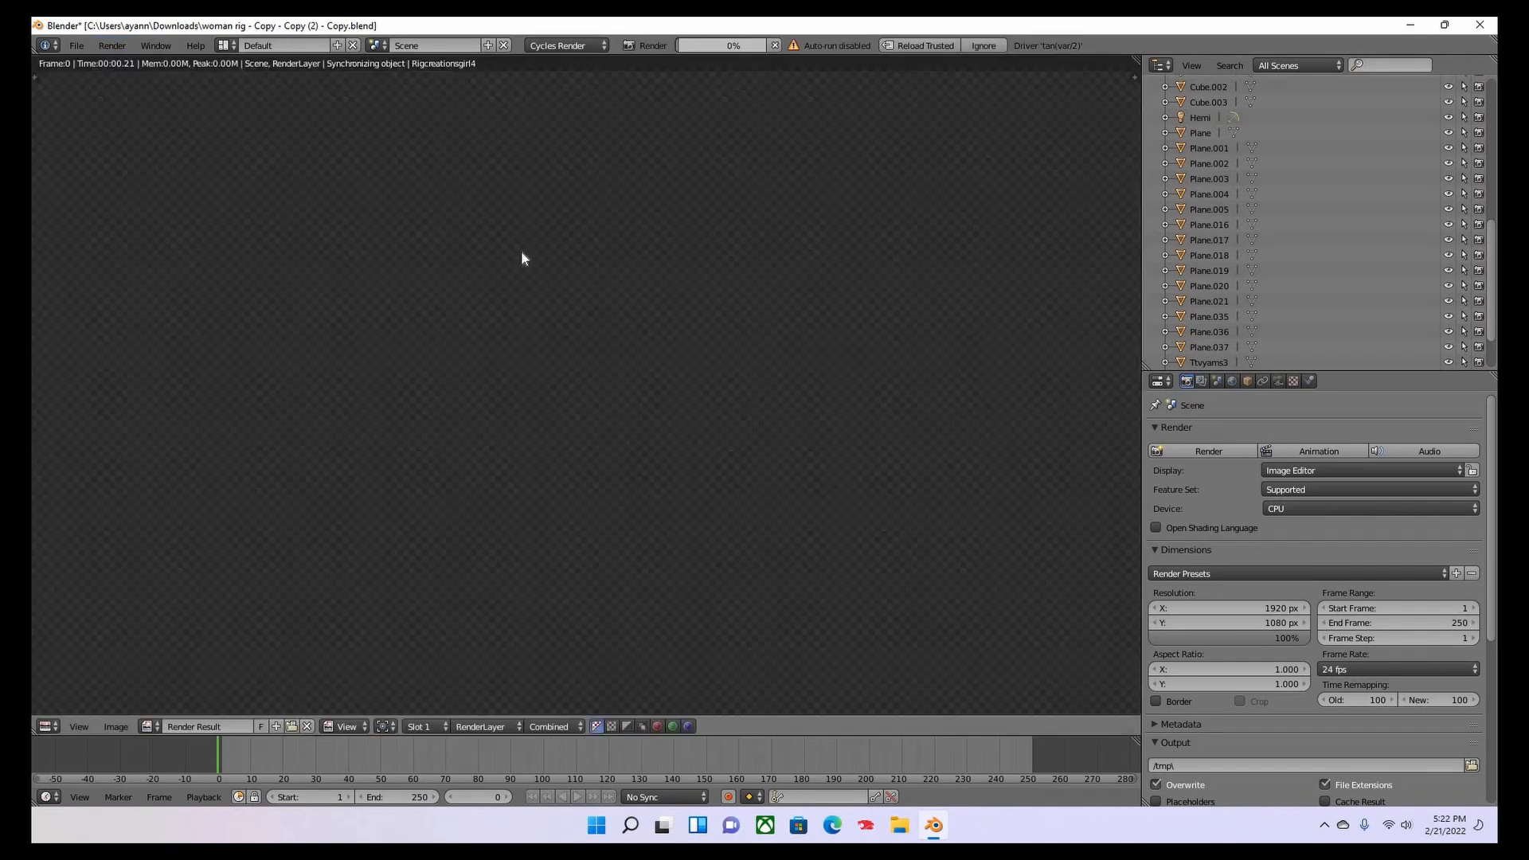
{"action": "scroll", "coordinate": [526, 263], "scroll_direction": "down", "scroll_amount": 1}
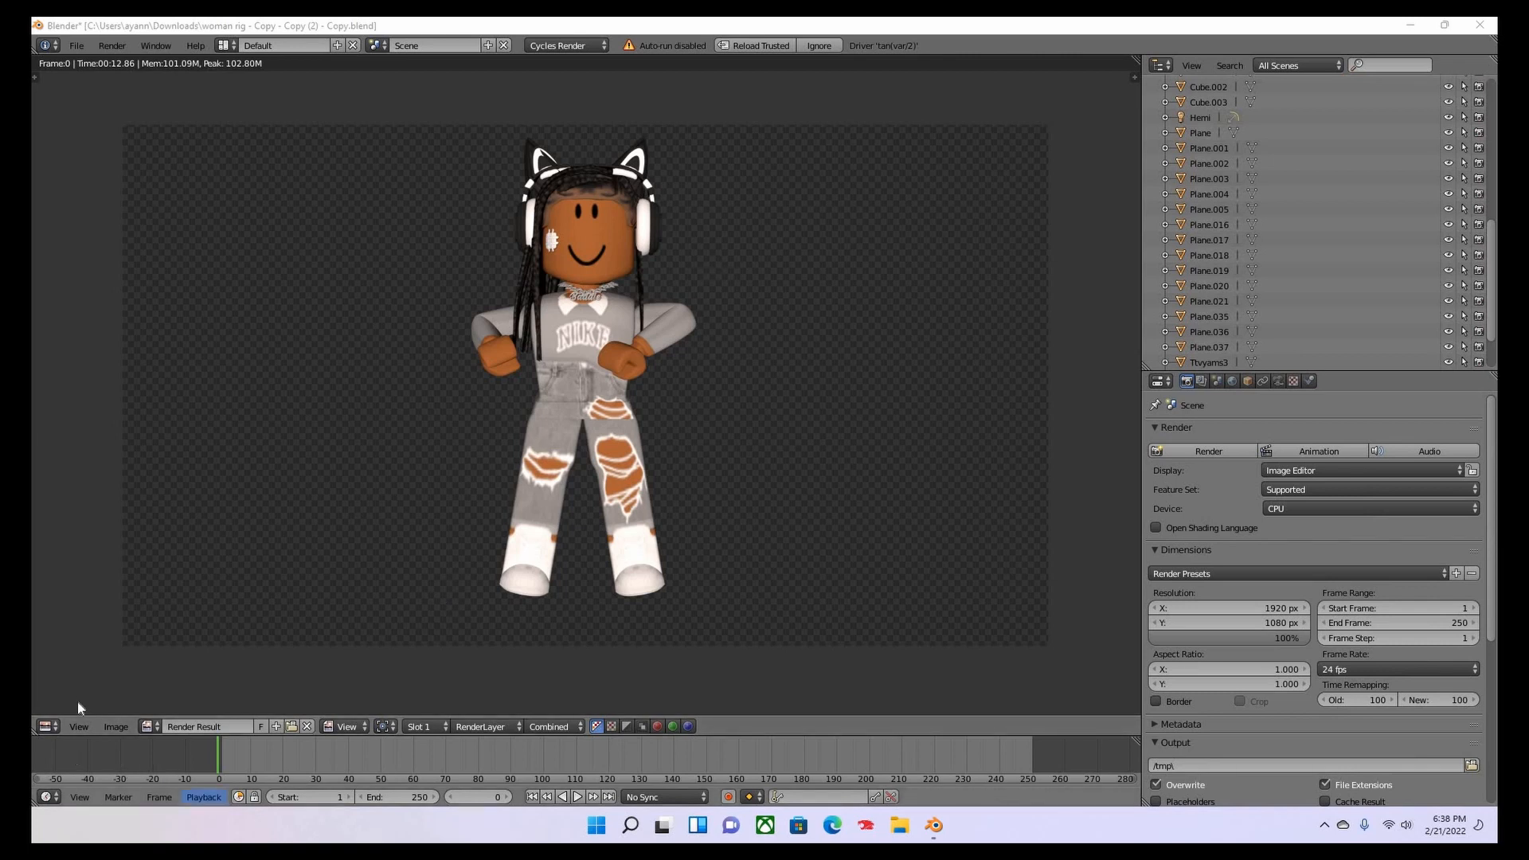
{"action": "left_click", "coordinate": [111, 727]}
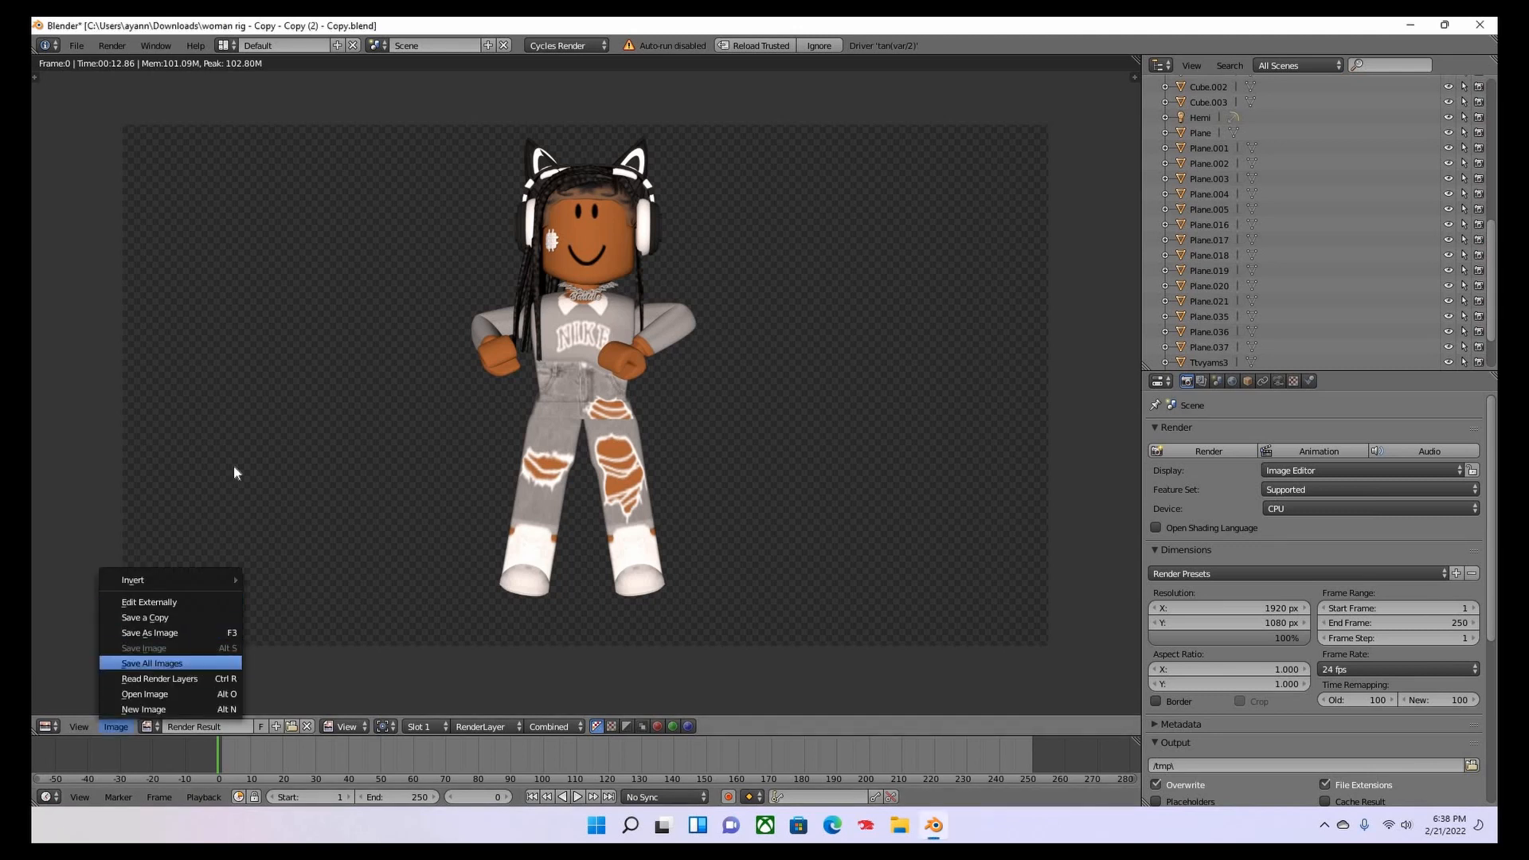
{"action": "left_click", "coordinate": [237, 140]}
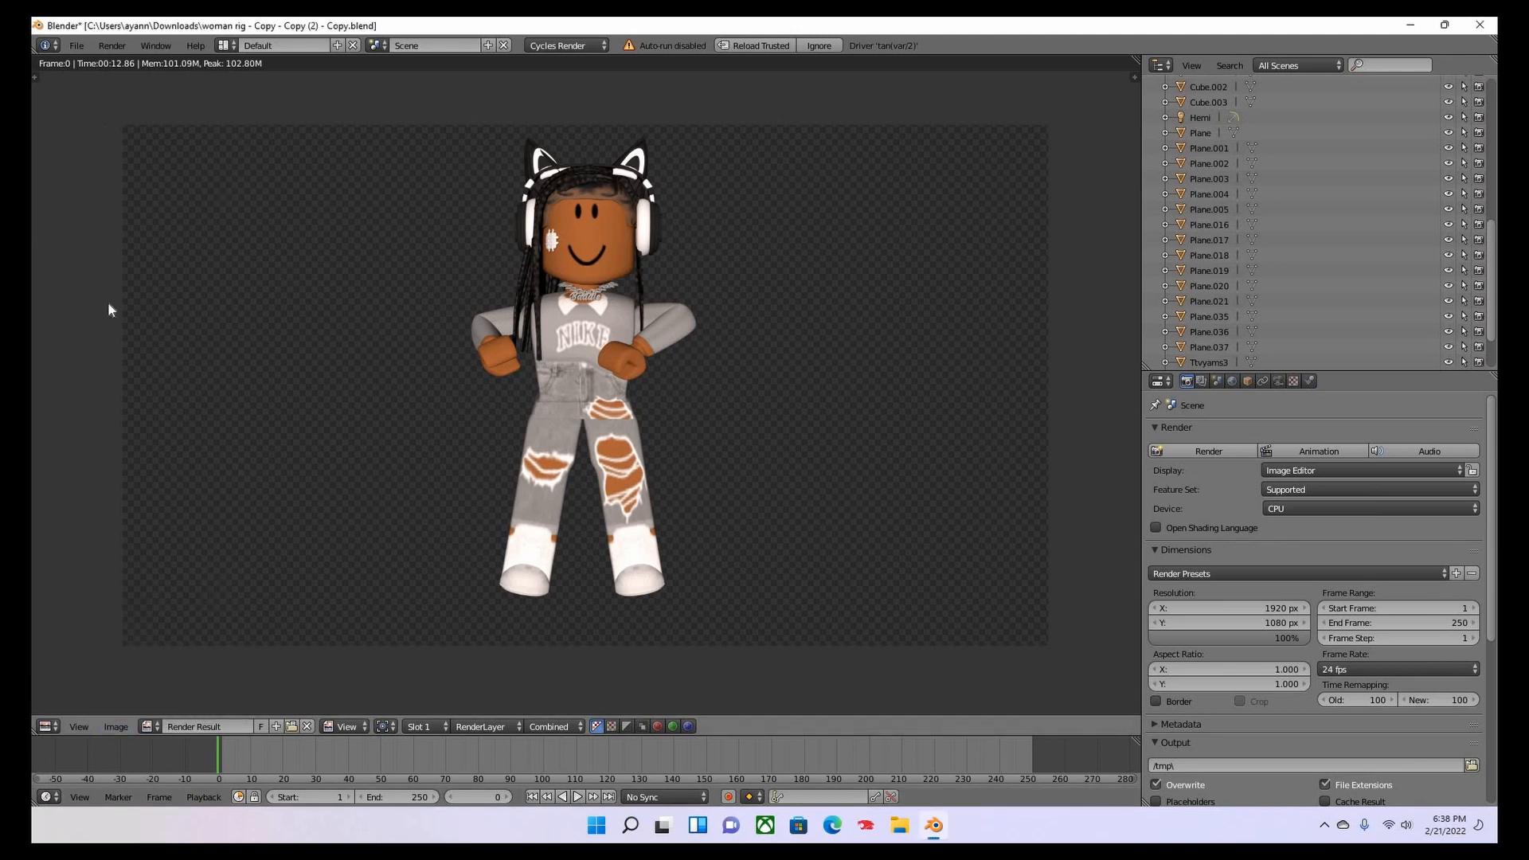